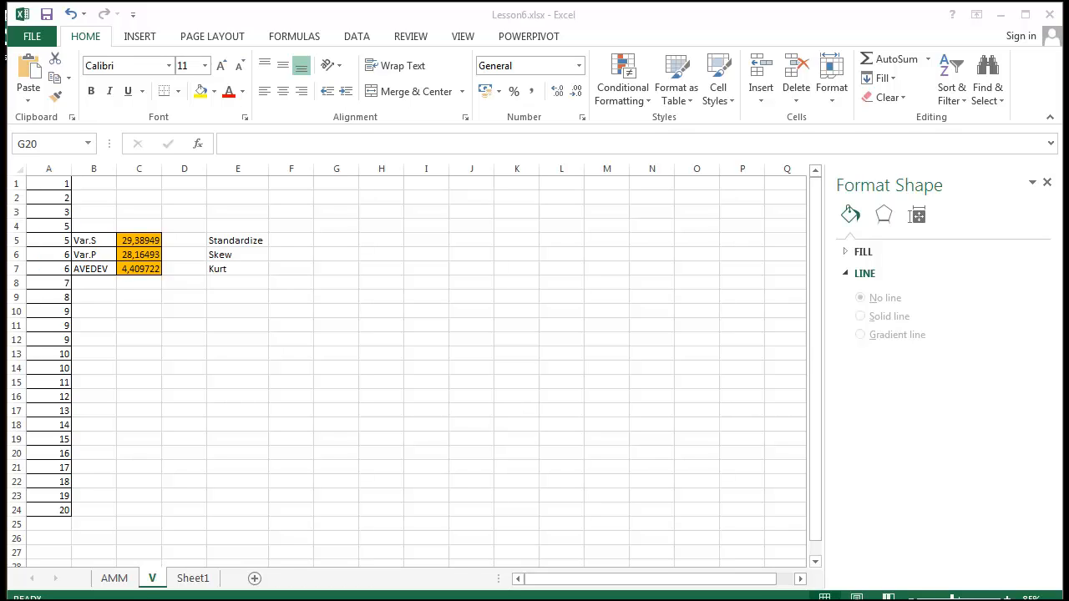
pyautogui.click(494, 371)
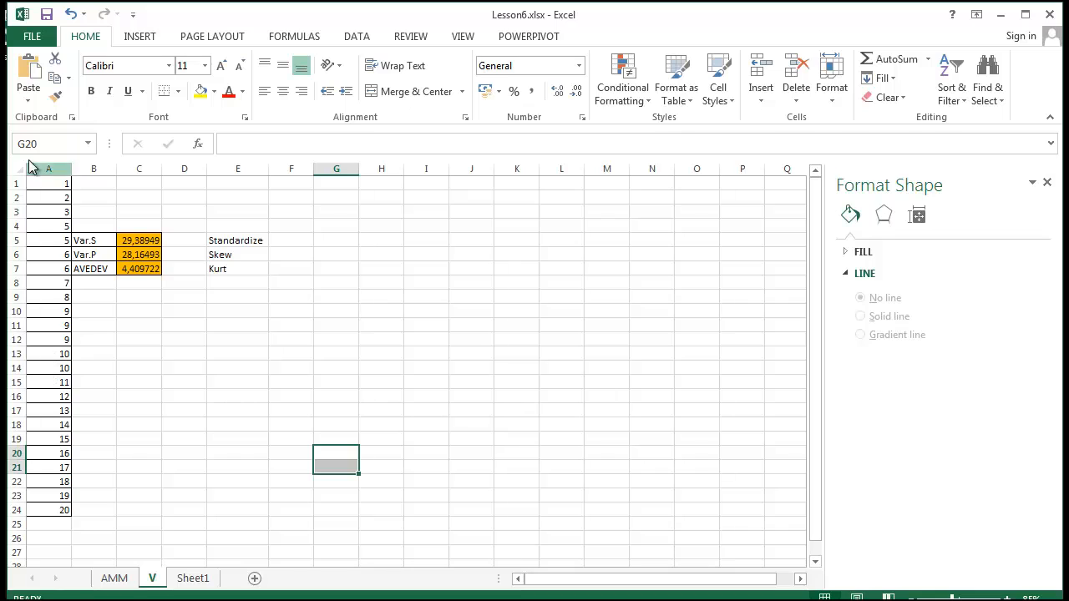
pyautogui.moveTo(35, 184); pyautogui.dragTo(12, 506)
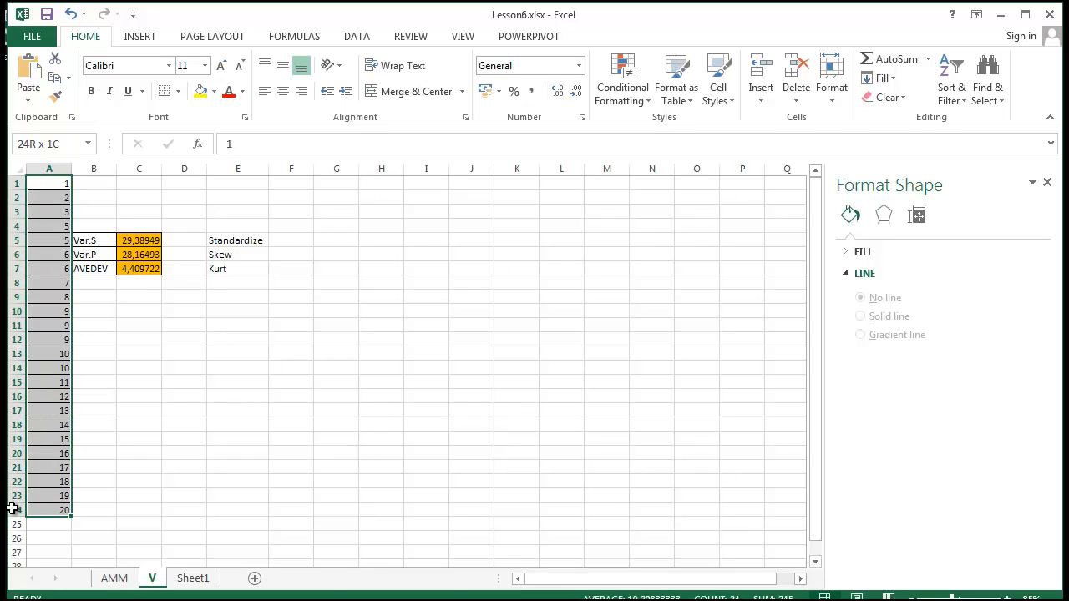
pyautogui.click(393, 505)
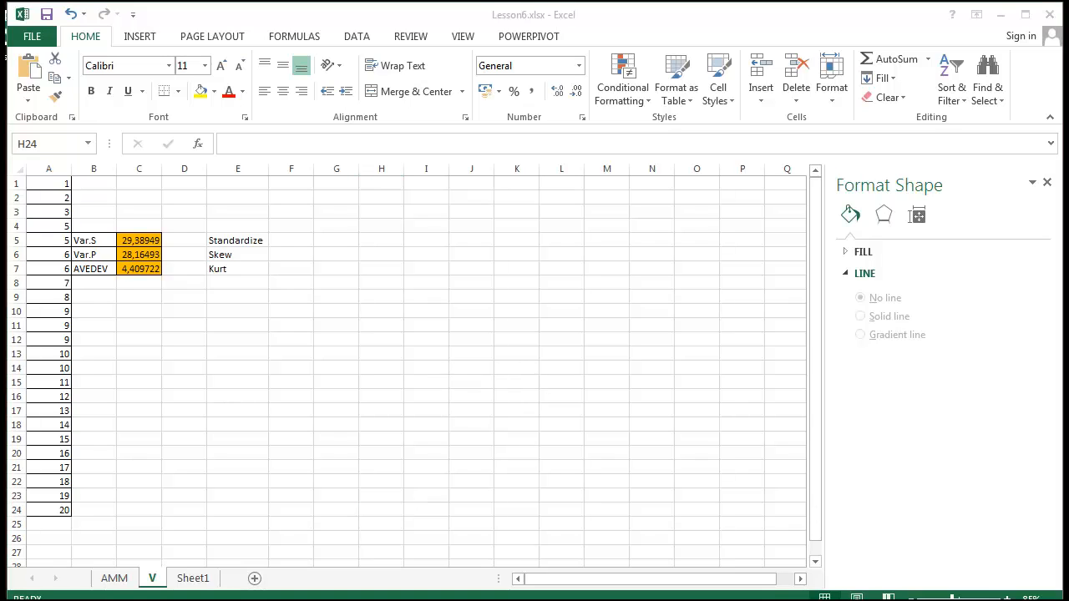
pyautogui.click(199, 329)
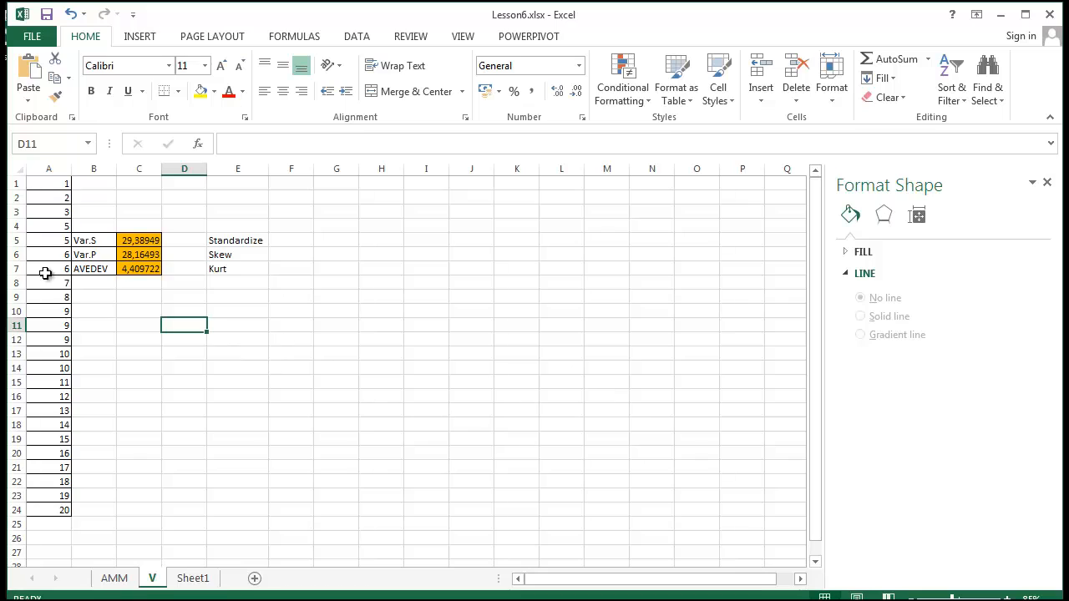
# Enter the labels Min in B8 and Max in B9, directly below the AVEDEV label.
pyautogui.click(99, 284)
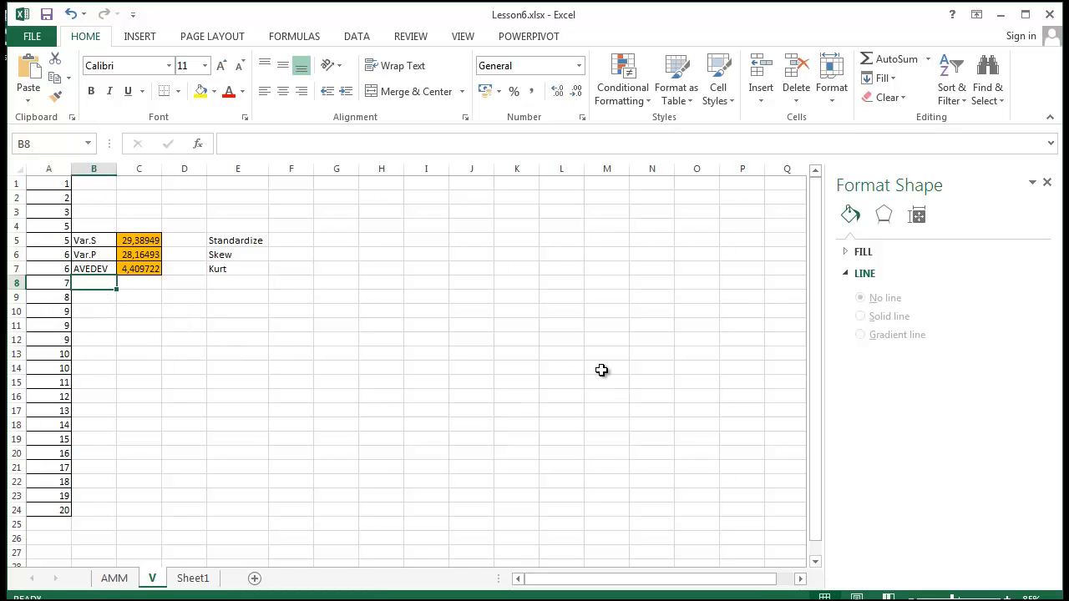
pyautogui.write('Min')
pyautogui.press('Return')
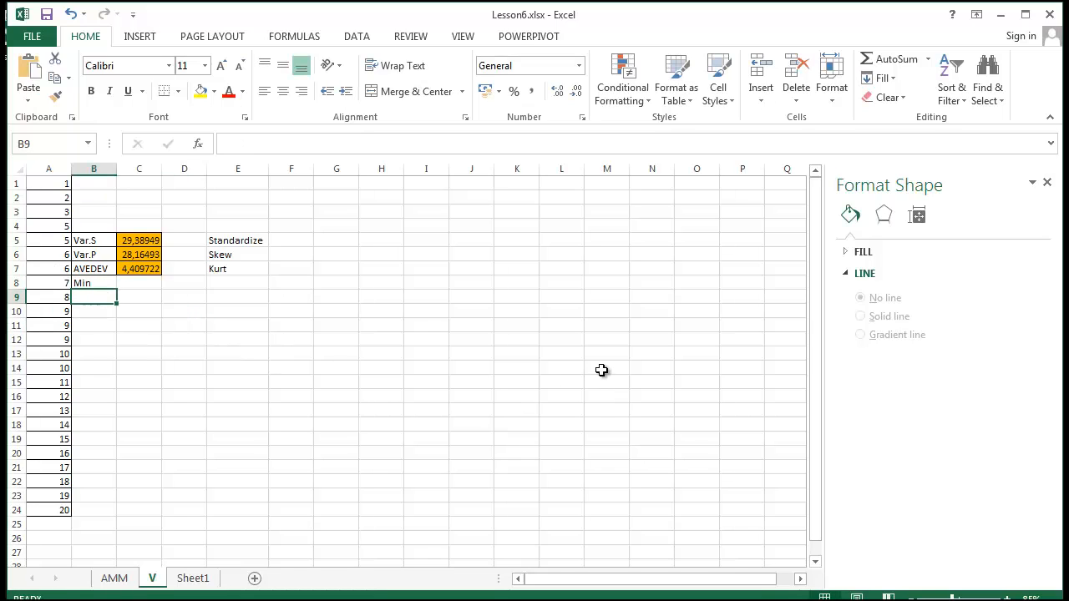
pyautogui.write('Max')
pyautogui.press('Return')
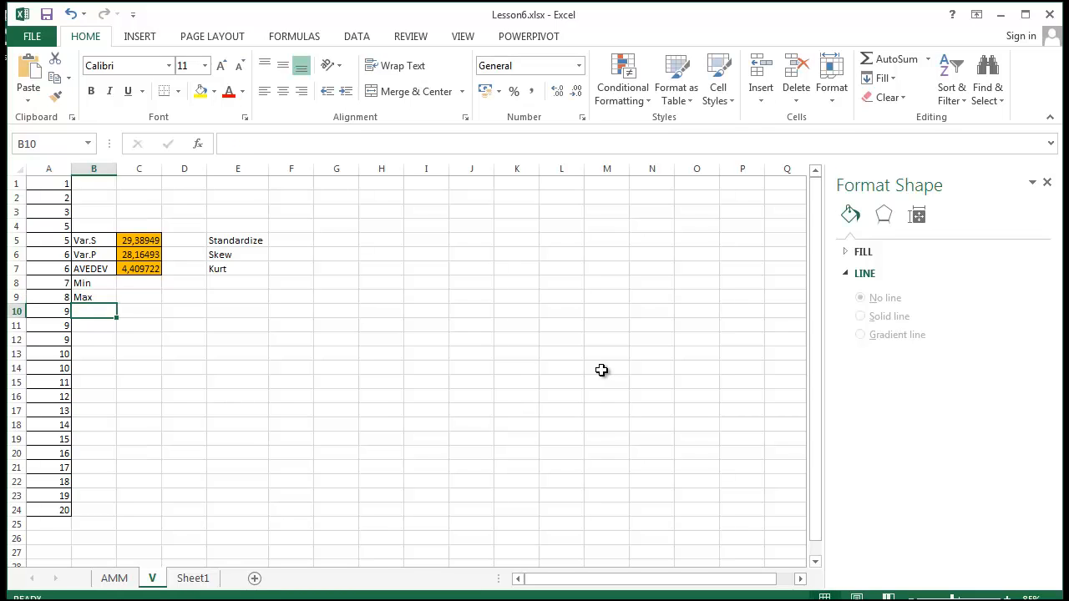
# Copy the AVEDEV row's formatting to the new rows, from B7 to B8:B9 and from C7 to C8:C9.
pyautogui.moveTo(100, 286); pyautogui.dragTo(95, 299)
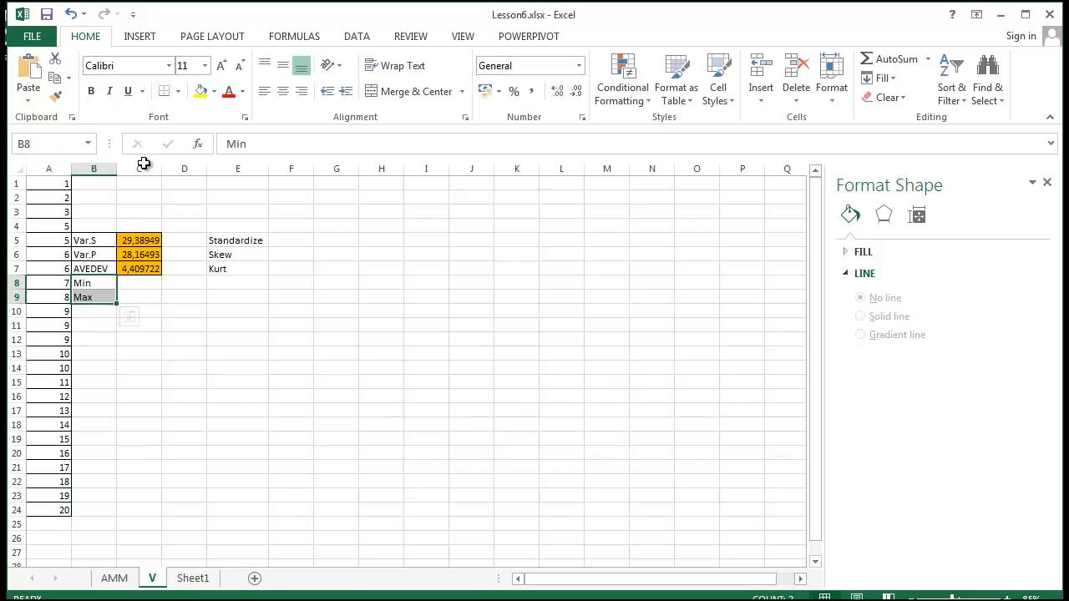
pyautogui.click(95, 270)
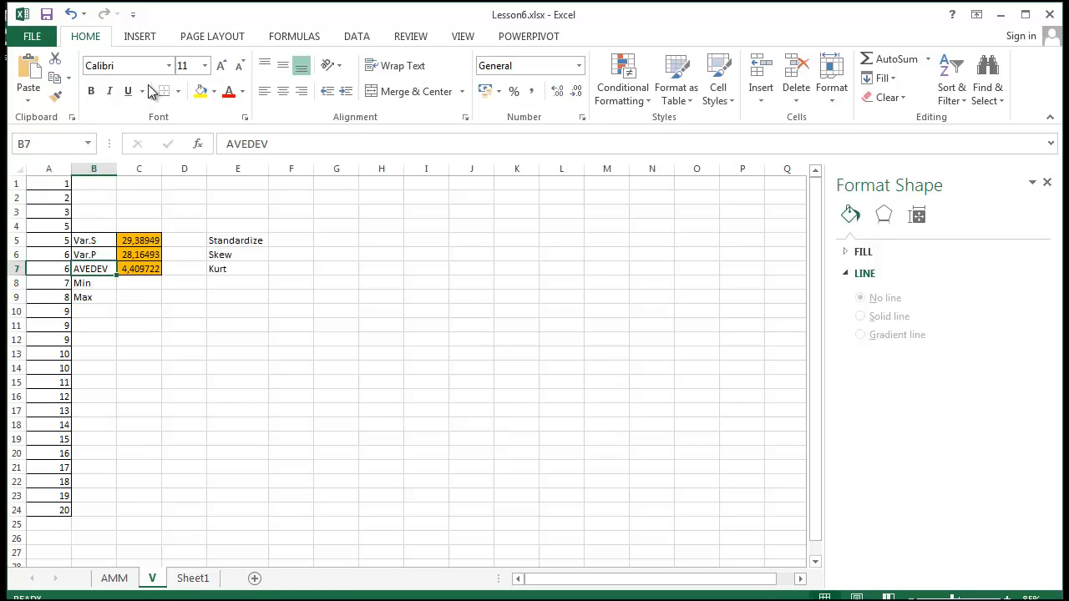
pyautogui.click(48, 100)
pyautogui.moveTo(108, 282); pyautogui.dragTo(112, 298)
pyautogui.click(157, 272)
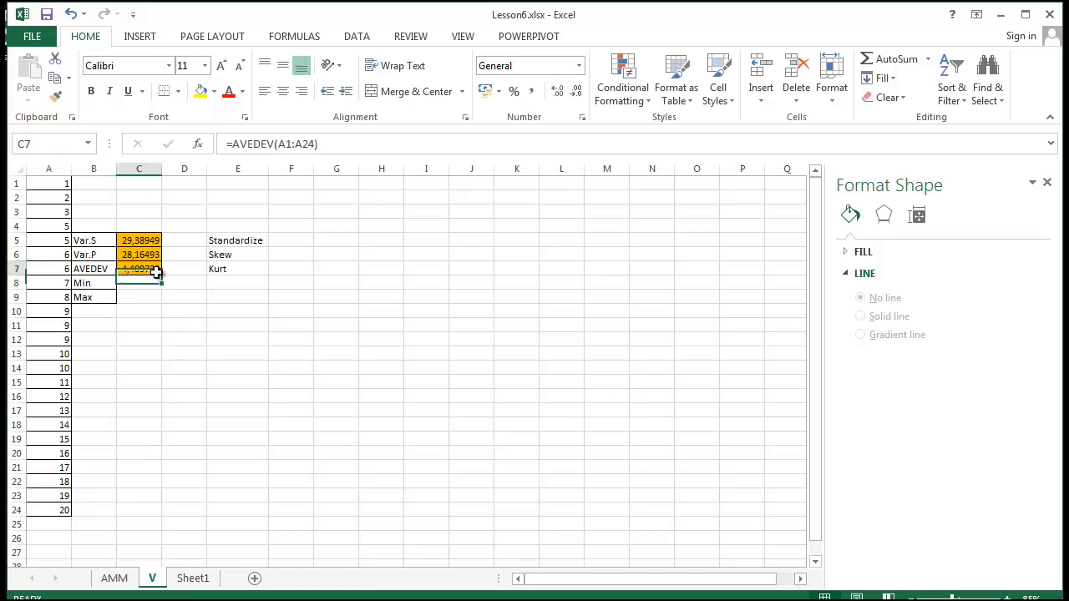
pyautogui.click(53, 98)
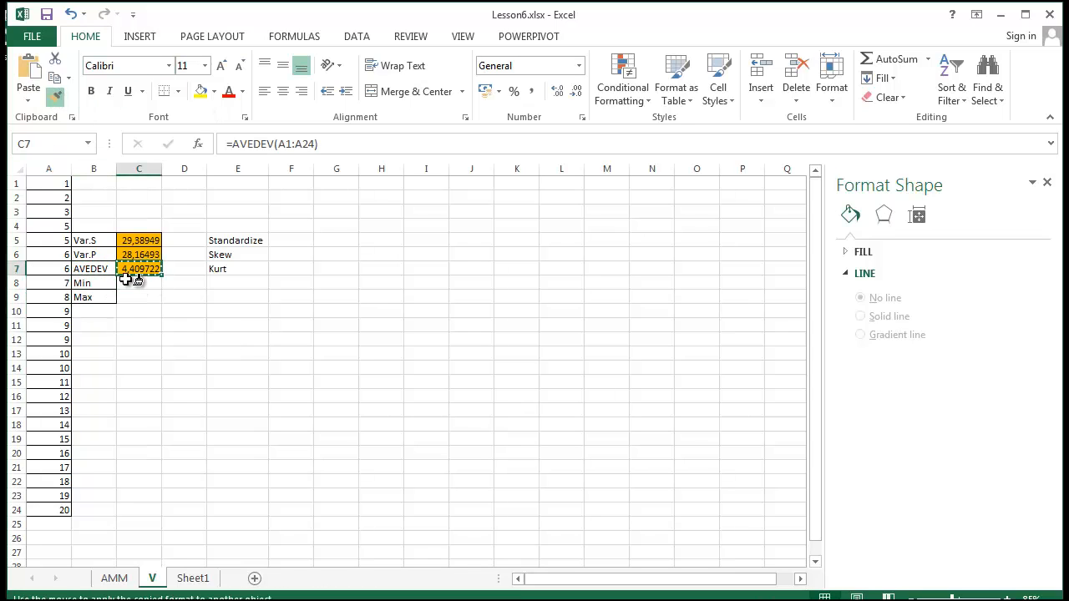
pyautogui.moveTo(129, 280); pyautogui.dragTo(143, 295)
pyautogui.click(211, 386)
# Calculate the minimum of the column A data in C8 with =MIN(A1:A24).
pyautogui.click(143, 281)
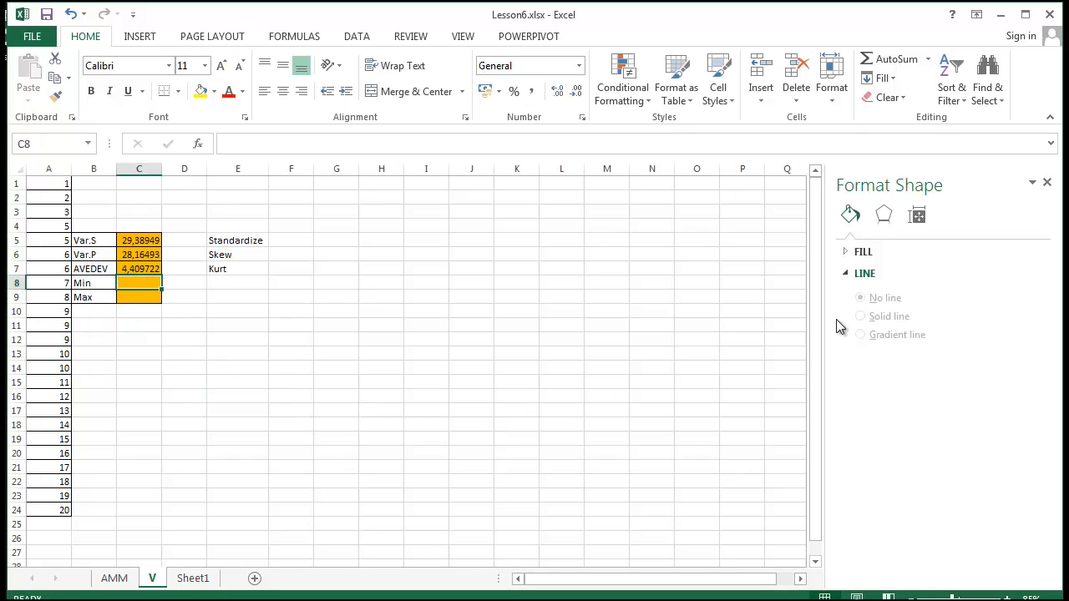
pyautogui.write('=')
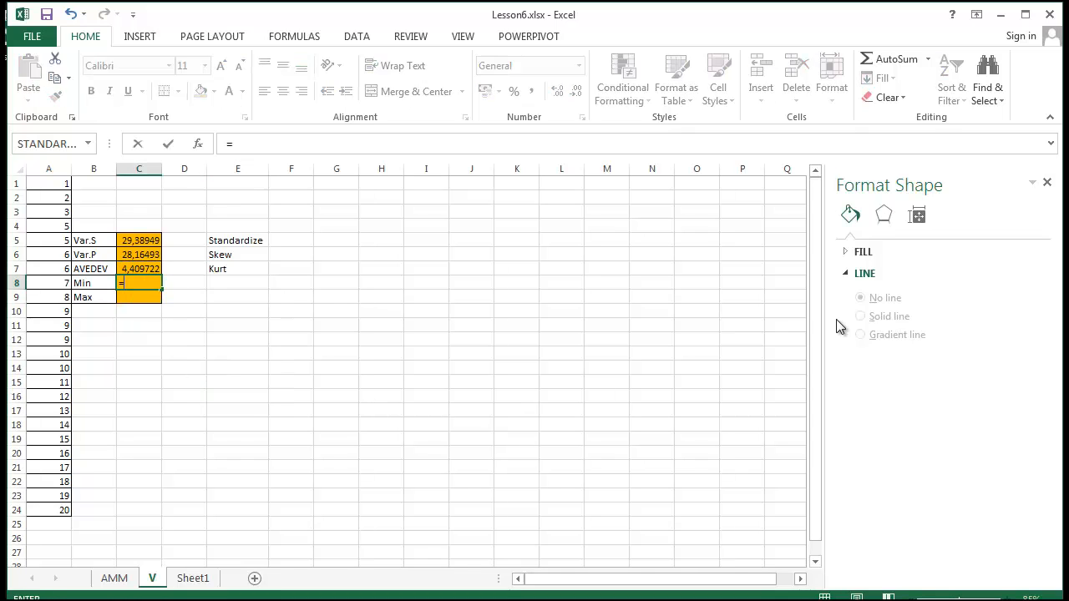
pyautogui.write('min(')
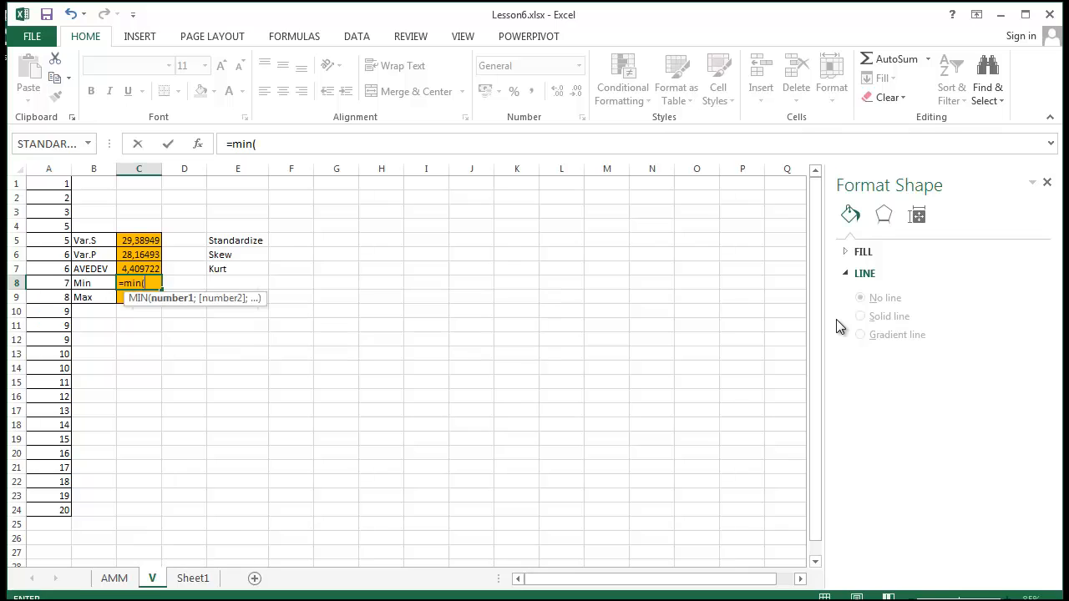
pyautogui.moveTo(55, 184); pyautogui.dragTo(58, 509)
pyautogui.write(')')
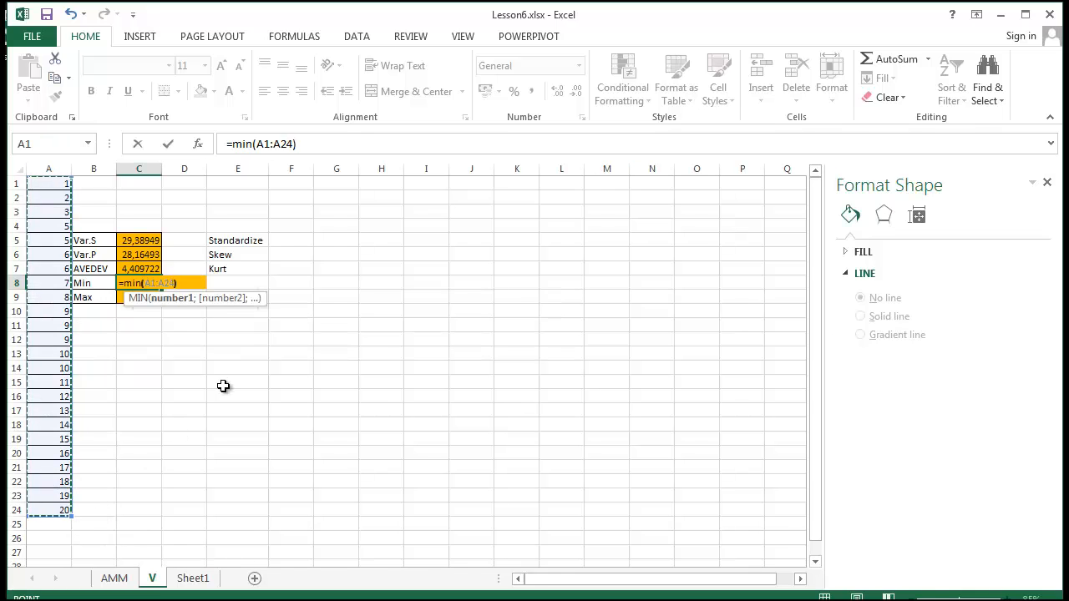
pyautogui.press('Return')
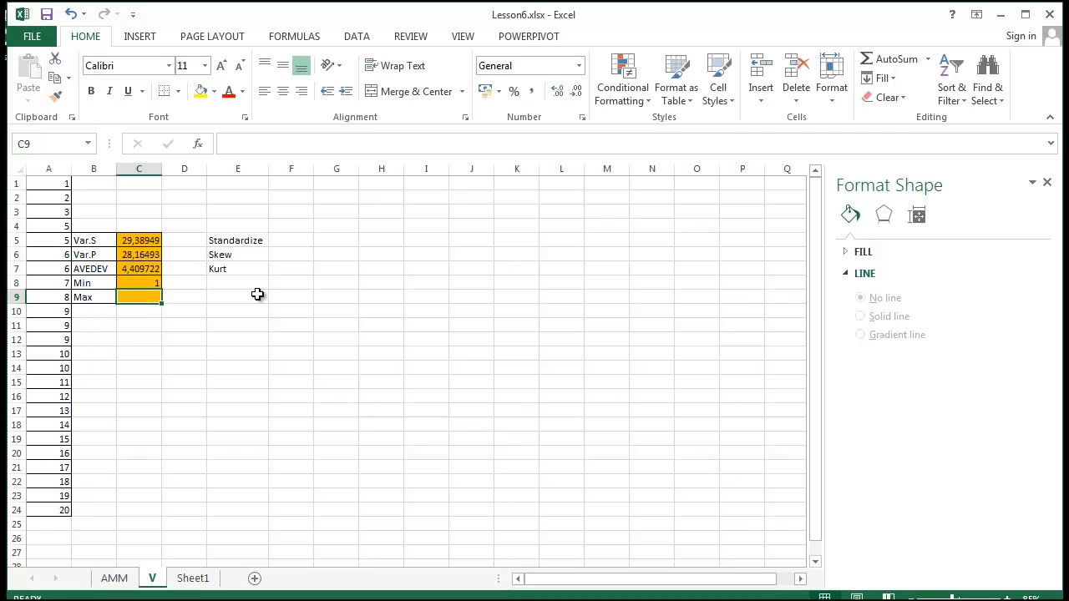
# Calculate the maximum of the column A data in C9 with =MAX(A1:A24).
pyautogui.write('=max')
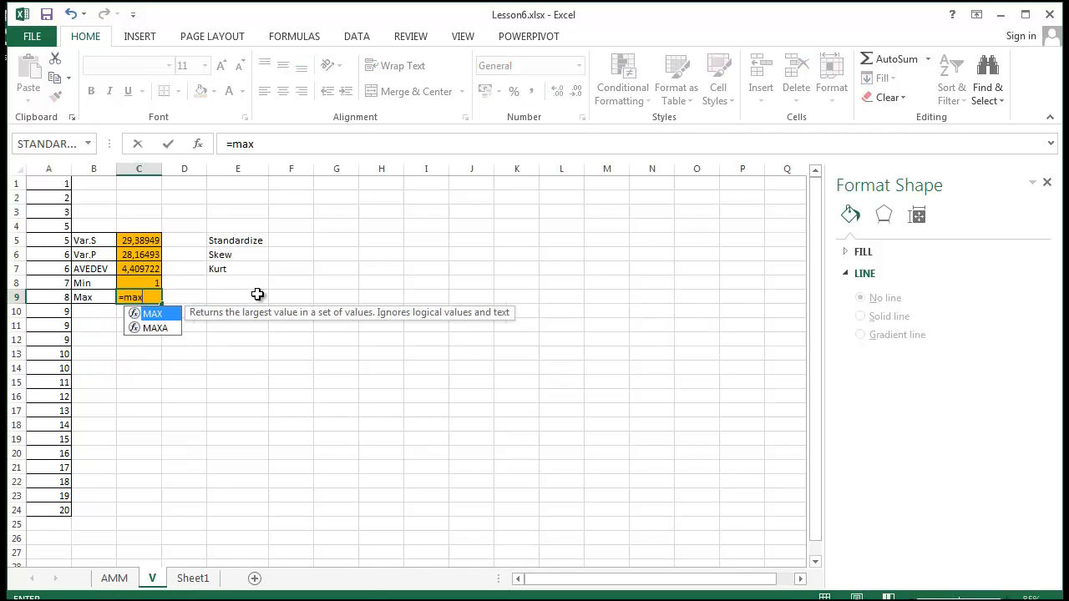
pyautogui.write('(')
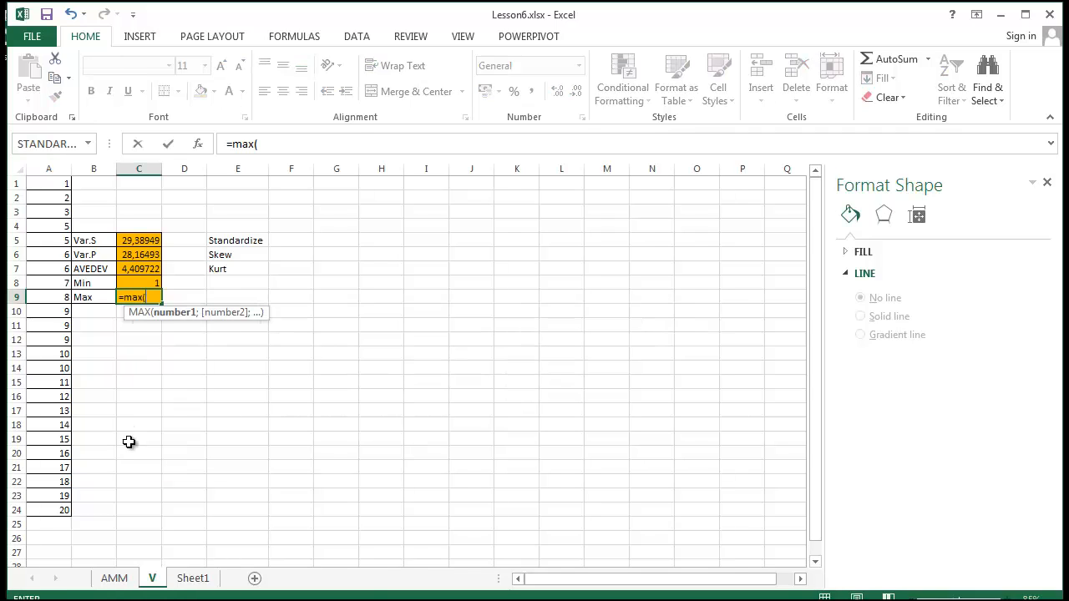
pyautogui.moveTo(48, 184); pyautogui.dragTo(38, 512)
pyautogui.write(')')
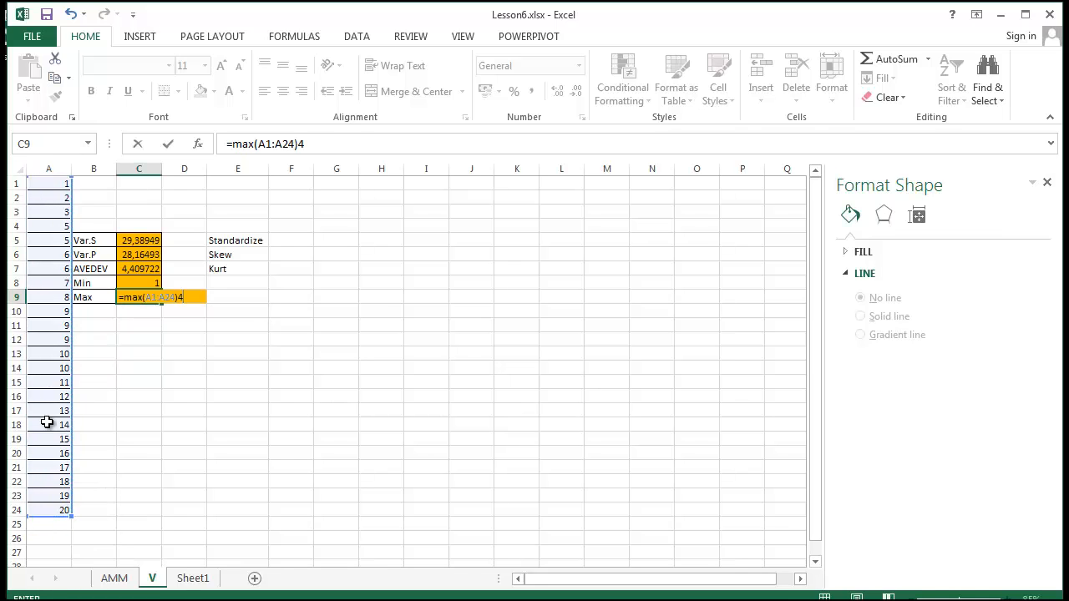
pyautogui.press('Return')
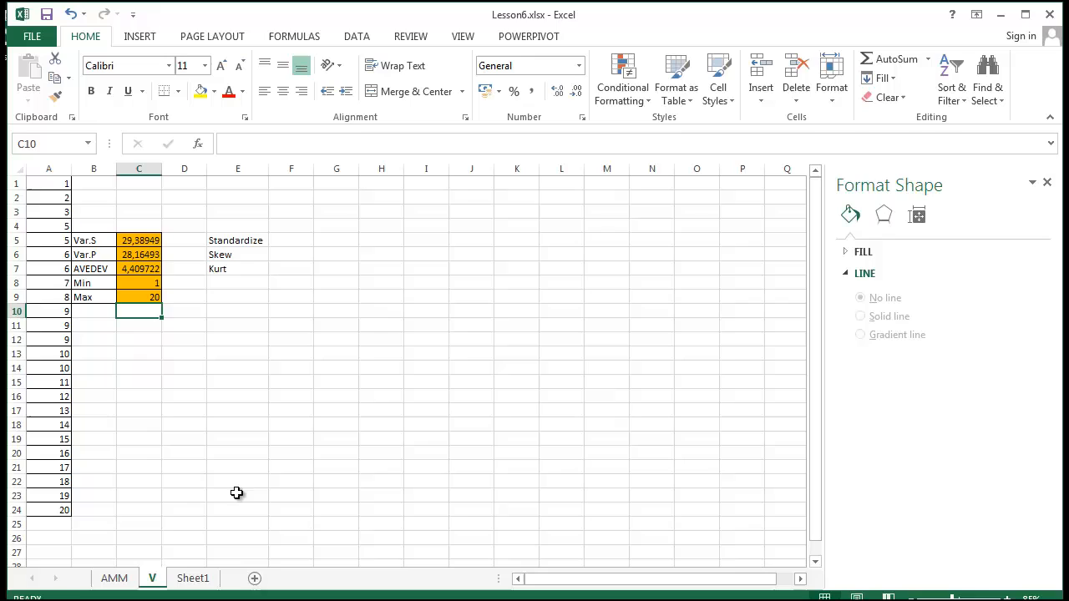
pyautogui.click(381, 513)
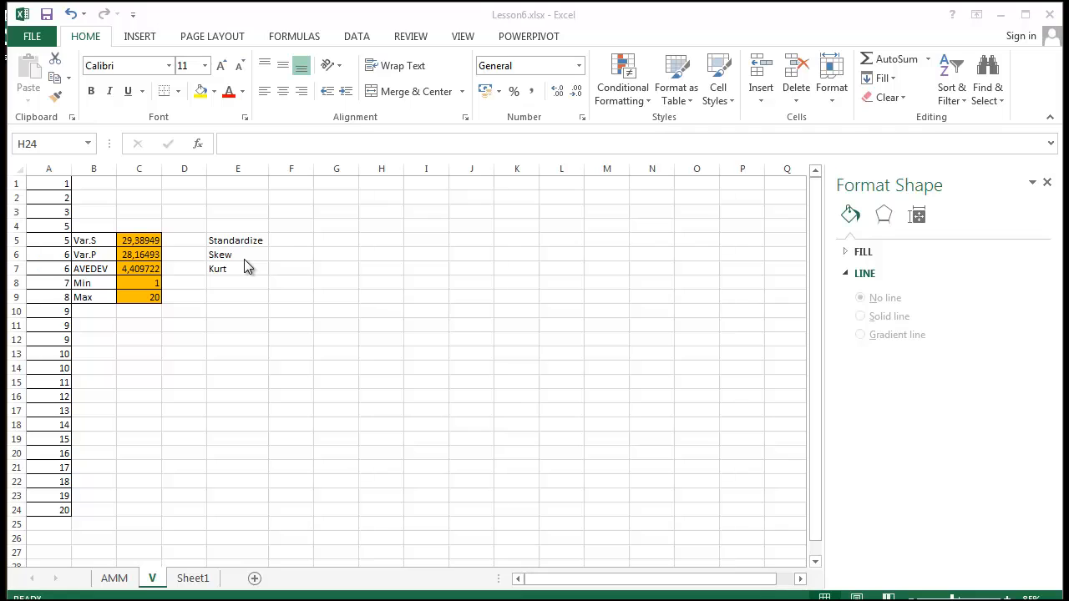
pyautogui.click(114, 578)
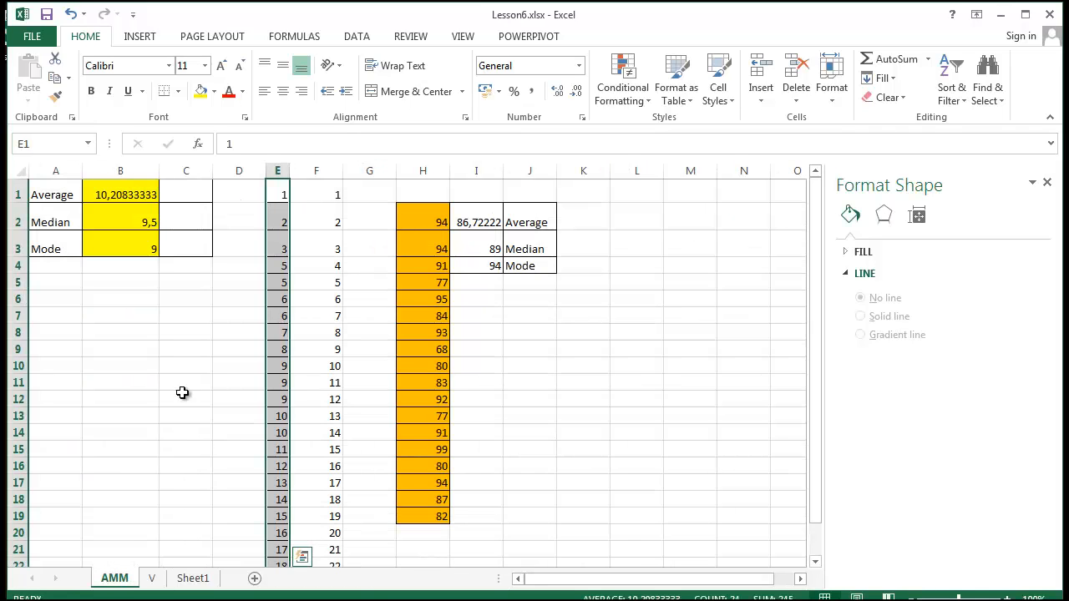
pyautogui.click(152, 578)
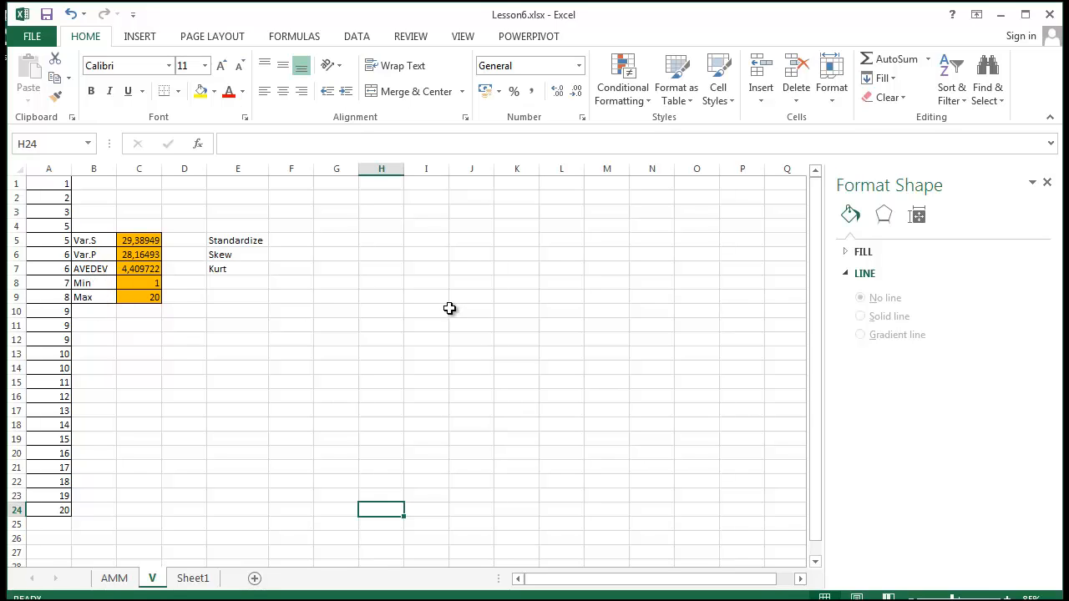
pyautogui.moveTo(227, 244); pyautogui.dragTo(234, 271)
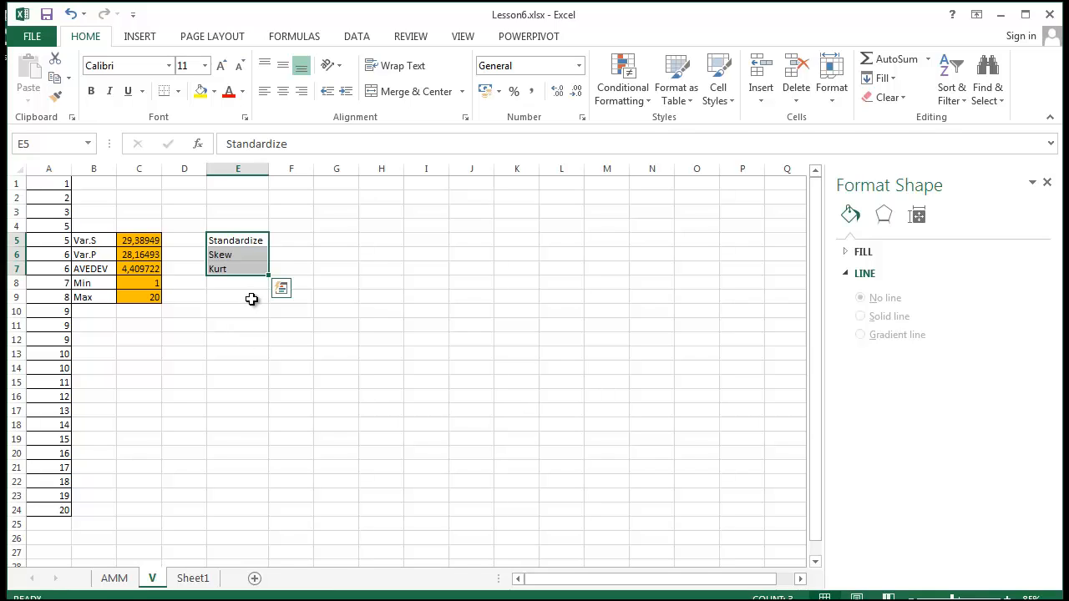
pyautogui.click(346, 368)
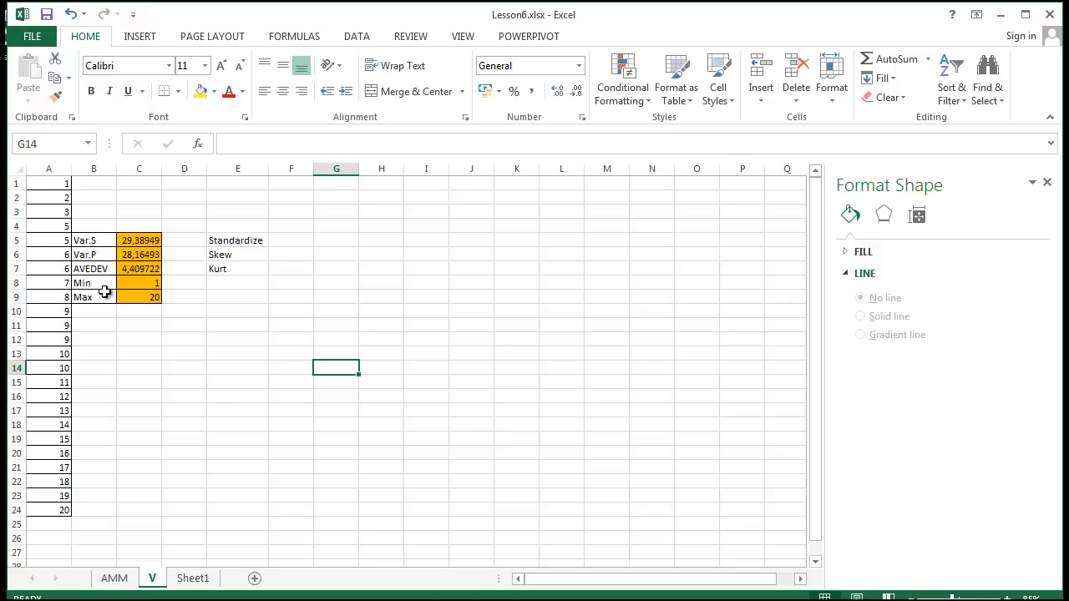
# Start inserting a function in B11, search for "large", and open the help article for the LARGE function.
pyautogui.click(95, 307)
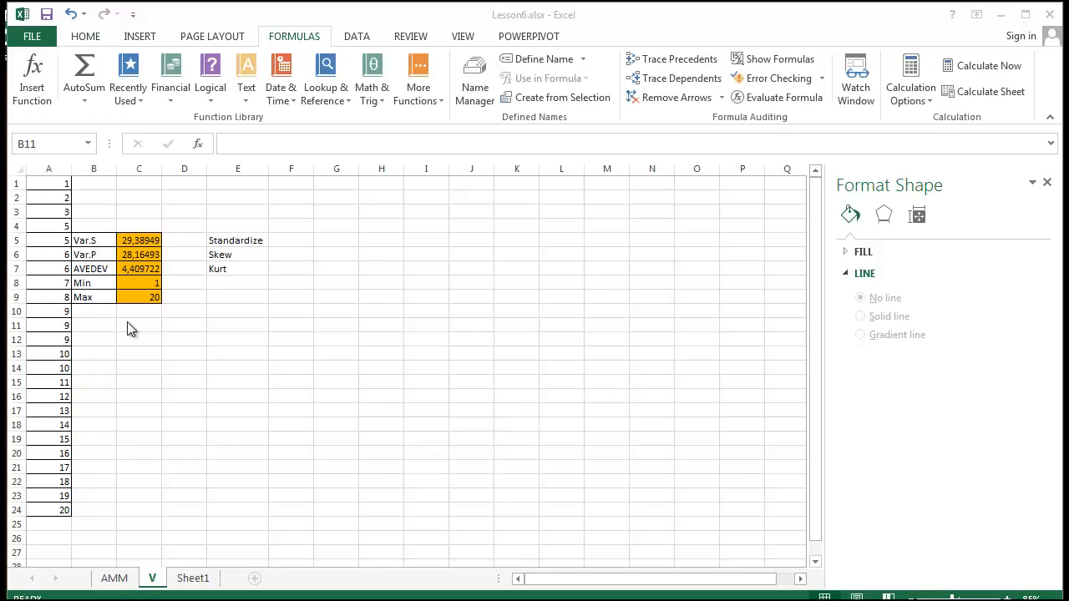
pyautogui.click(448, 397)
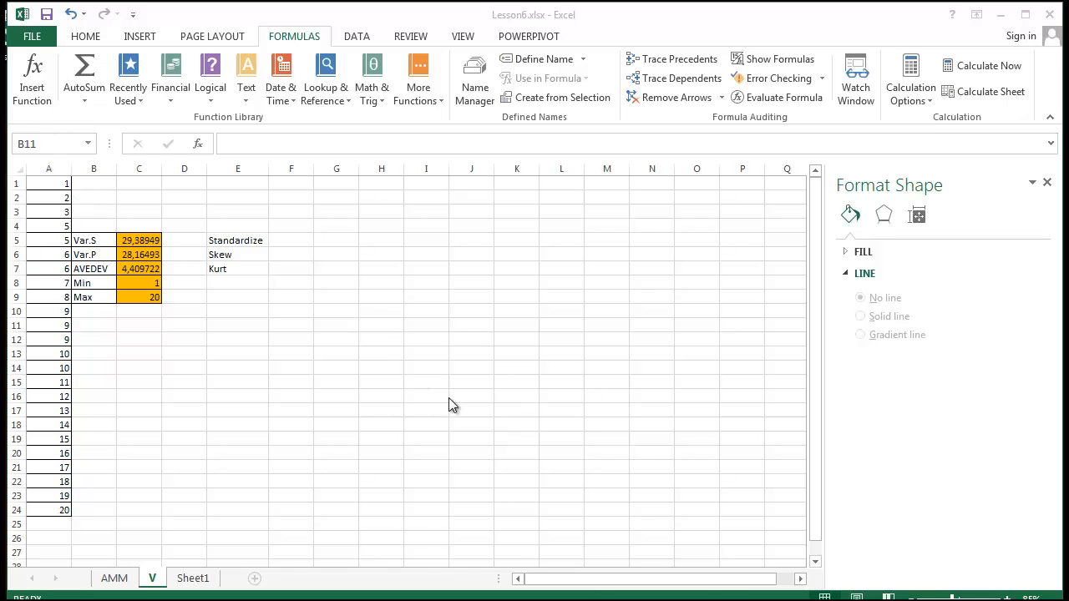
pyautogui.click(33, 92)
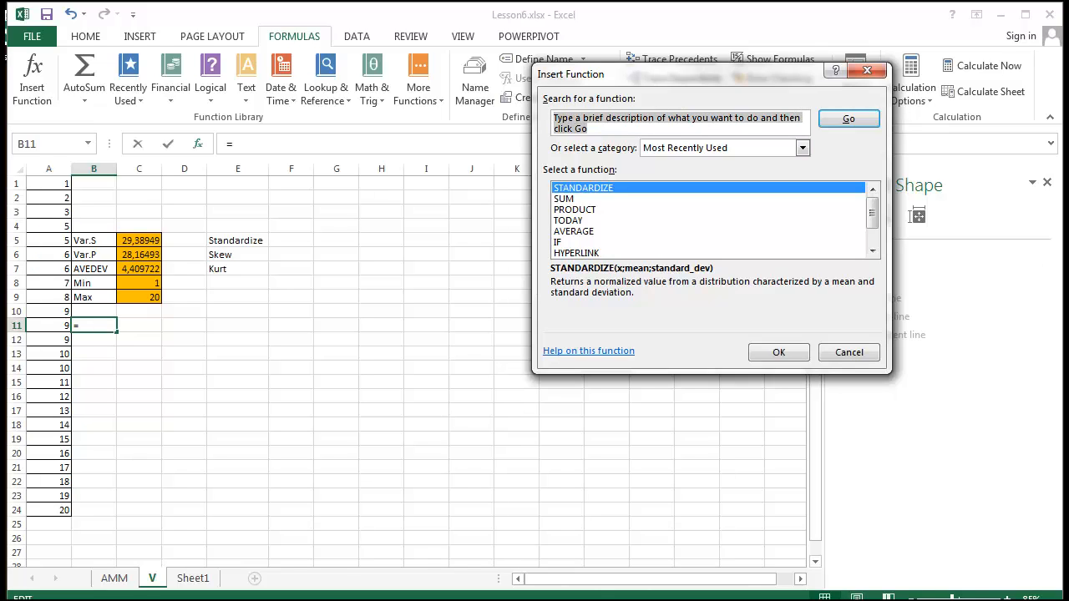
pyautogui.write('large')
pyautogui.press('Return')
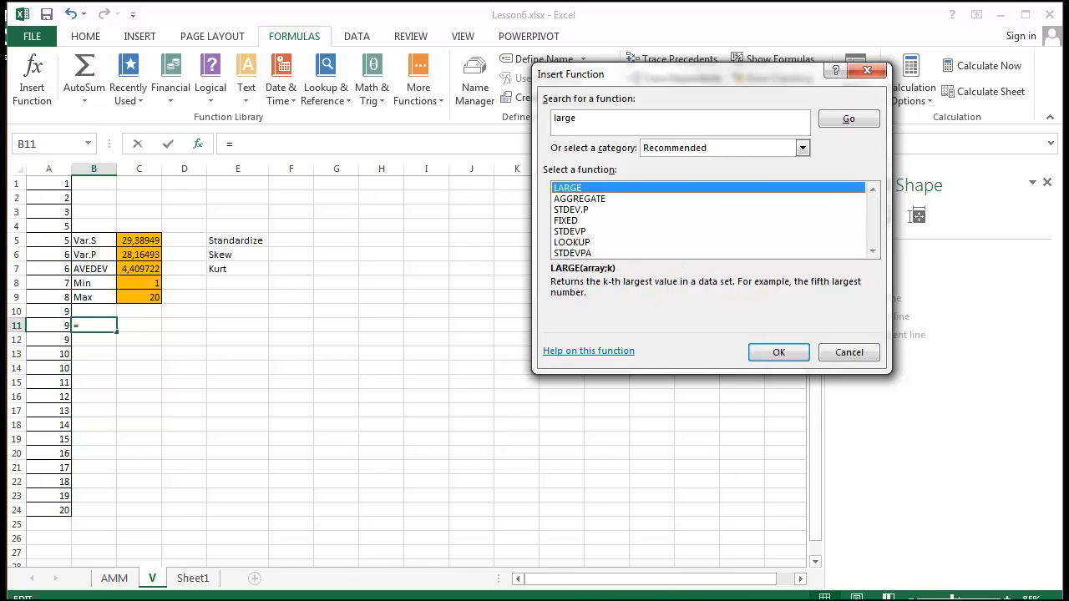
pyautogui.click(849, 118)
pyautogui.click(618, 354)
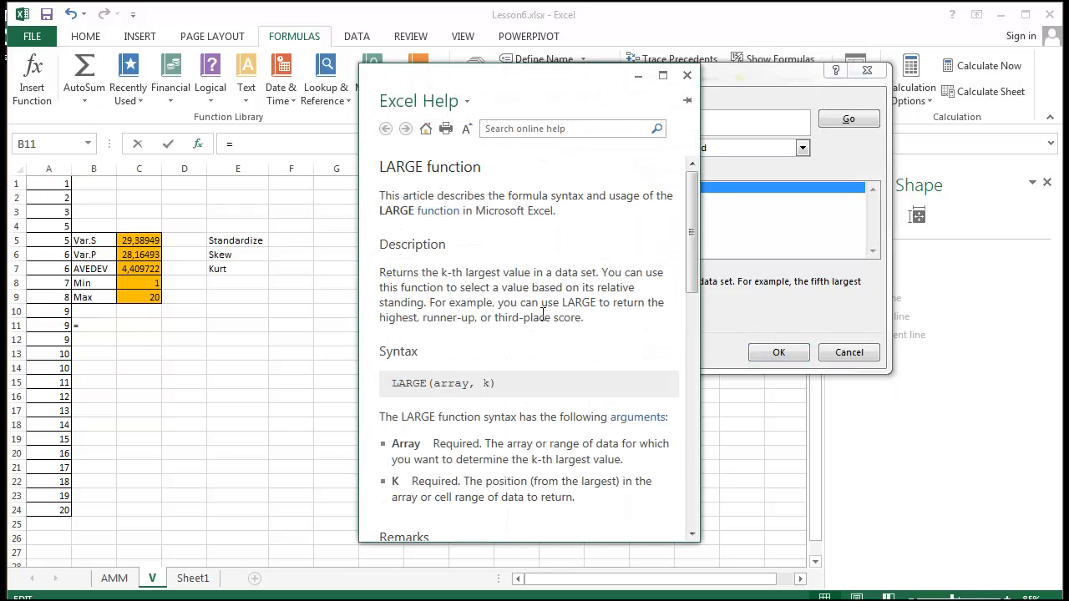
# Maximize the help window and examine the description of LARGE's Array argument.
pyautogui.click(661, 79)
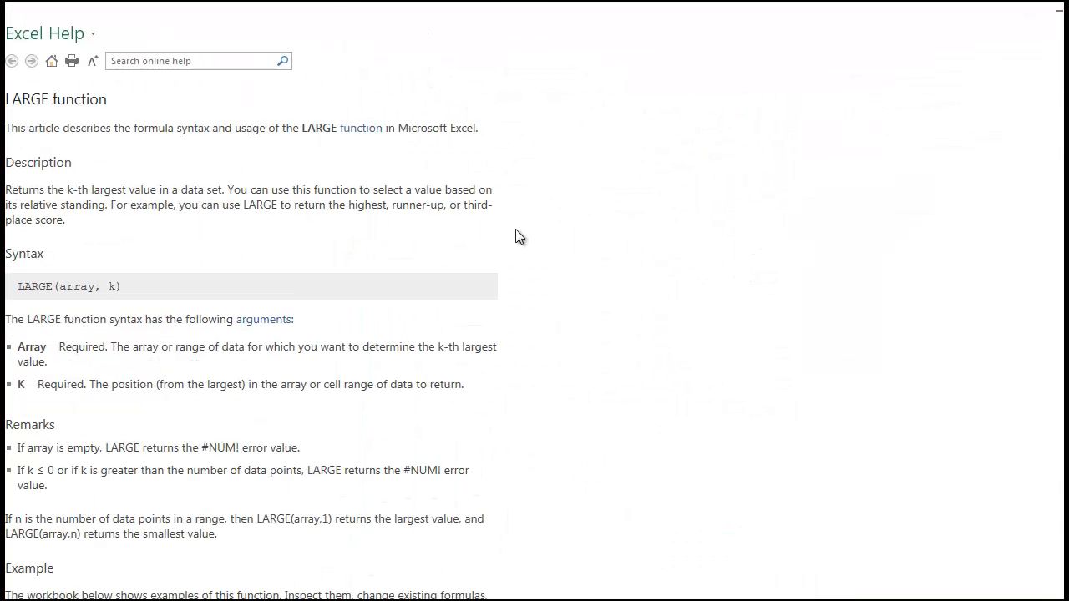
pyautogui.scroll(-2, 702, 219)
pyautogui.scroll(2, 702, 219)
pyautogui.moveTo(18, 347); pyautogui.dragTo(55, 347)
pyautogui.click(54, 347)
pyautogui.moveTo(436, 346); pyautogui.dragTo(457, 345)
pyautogui.click(26, 391)
pyautogui.moveTo(59, 348); pyautogui.dragTo(108, 348)
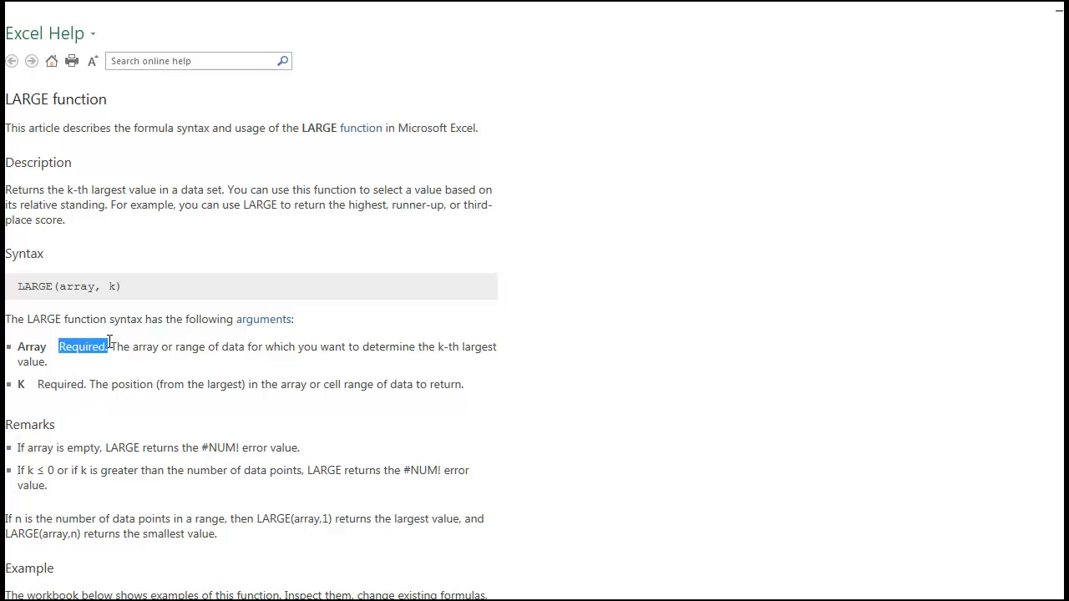
# Examine the description of LARGE's K argument and the remark on the #NUM! error for an empty array.
pyautogui.moveTo(36, 386); pyautogui.dragTo(85, 385)
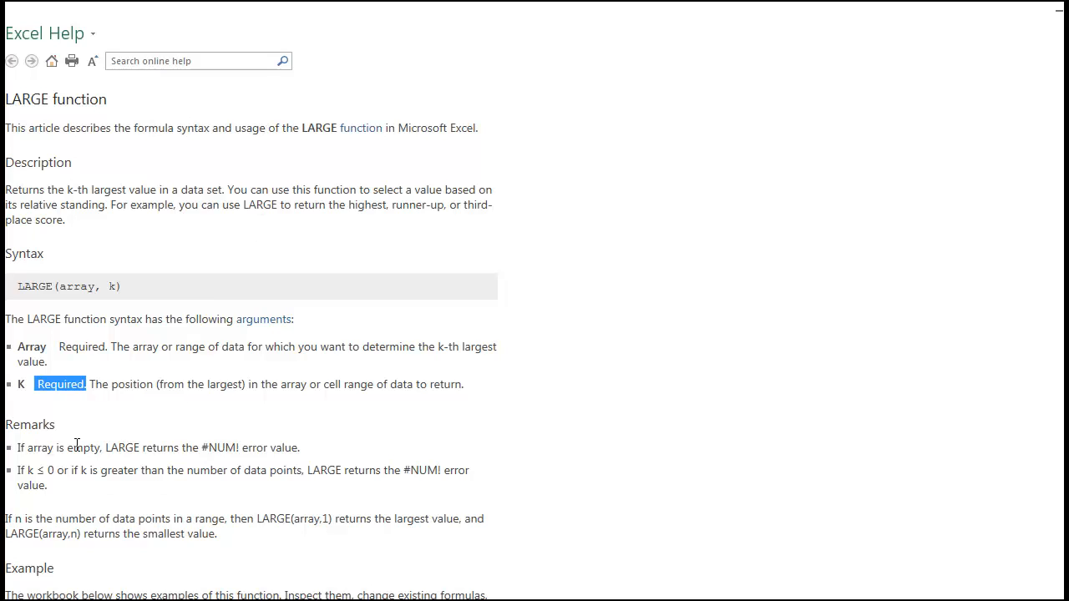
pyautogui.click(90, 414)
pyautogui.doubleClick(96, 387)
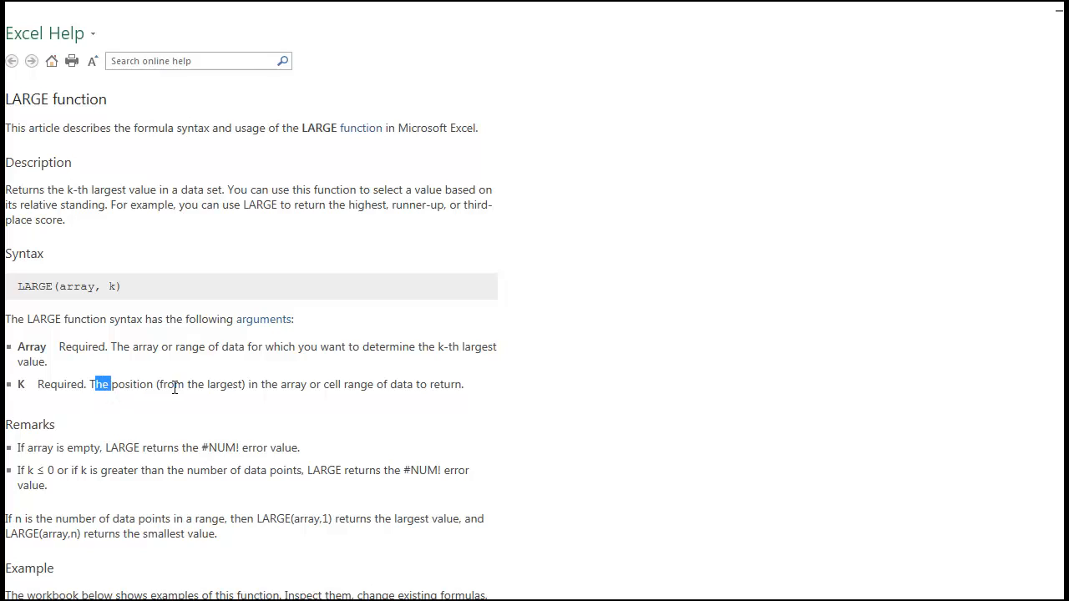
pyautogui.moveTo(160, 382); pyautogui.dragTo(229, 389)
pyautogui.click(239, 431)
pyautogui.moveTo(207, 448); pyautogui.dragTo(239, 449)
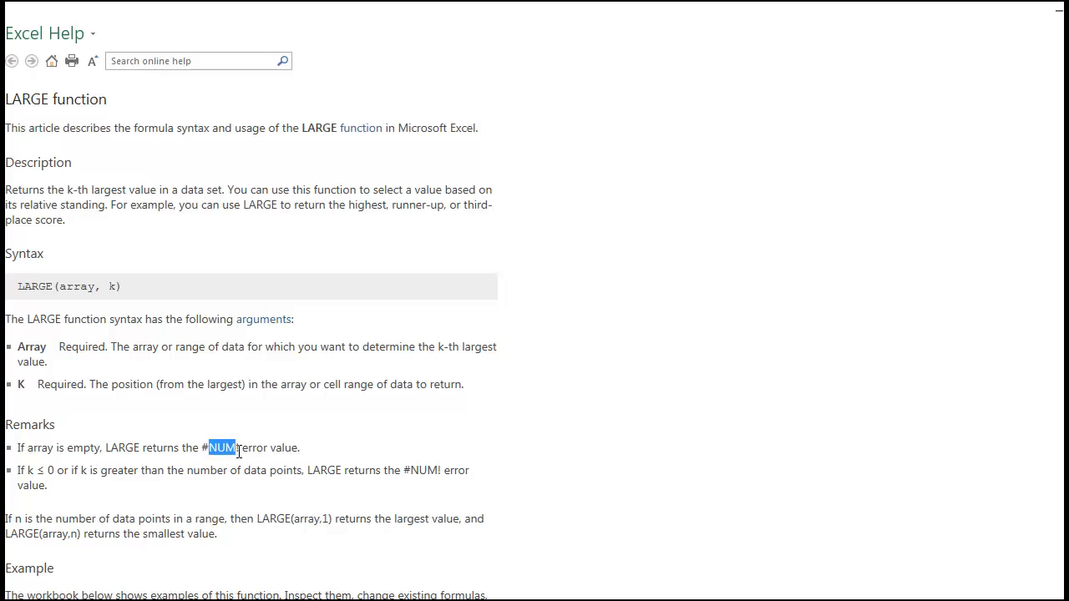
# Examine the remark about the #NUM! error when k is zero, negative or greater than the number of data points.
pyautogui.click(235, 518)
pyautogui.moveTo(405, 470); pyautogui.dragTo(439, 471)
pyautogui.click(227, 540)
# Find the embedded example workbook in the LARGE article and enlarge the page for reading.
pyautogui.scroll(-5, 236, 533)
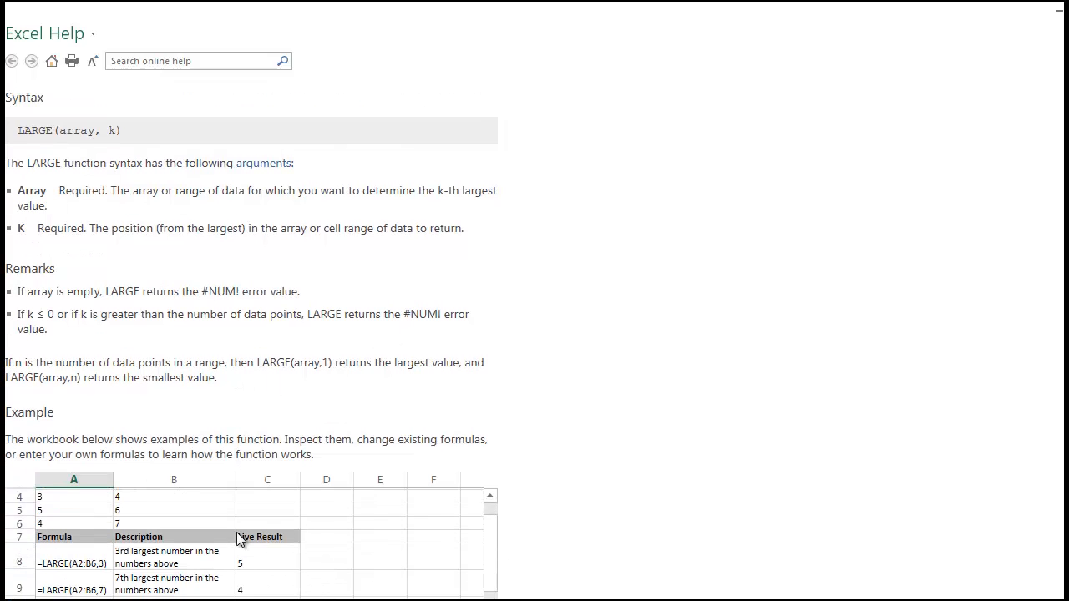
pyautogui.scroll(-5, 625, 527)
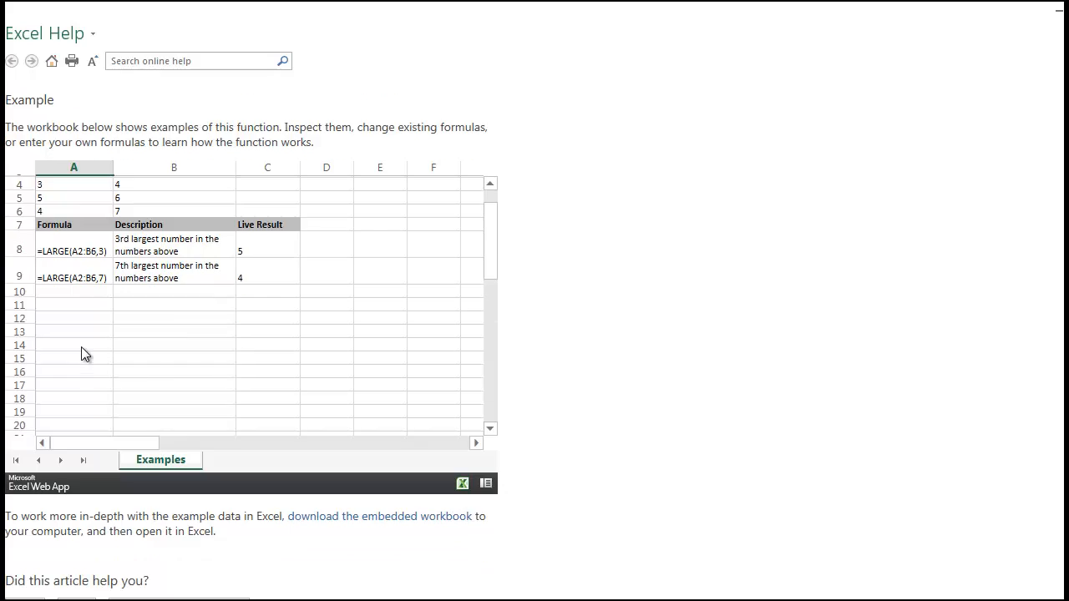
pyautogui.scroll(6, 84, 353)
pyautogui.scroll(1, 113, 365)
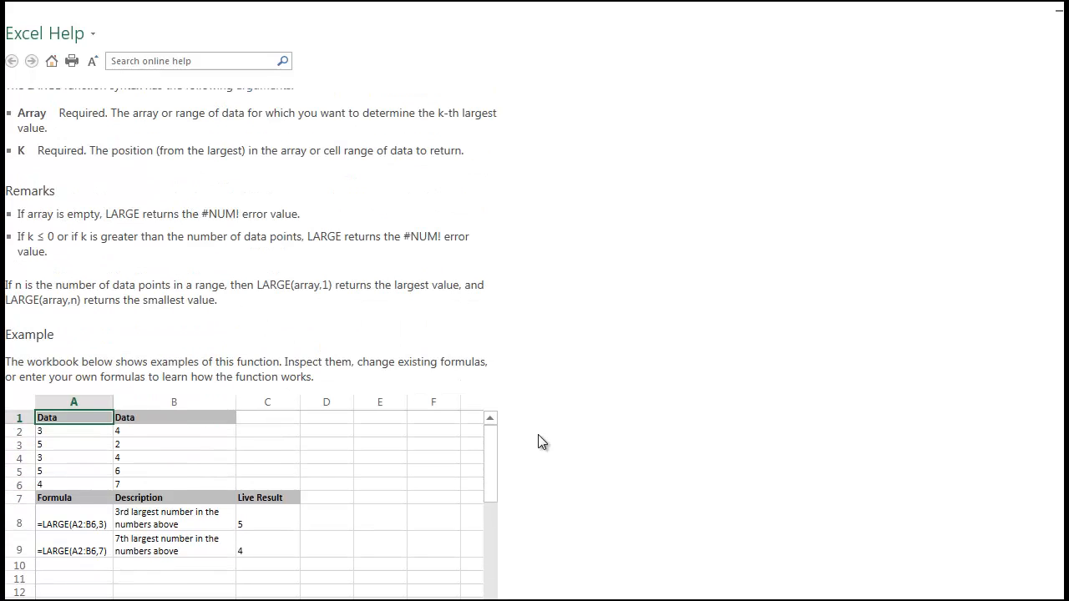
pyautogui.scroll(-6, 641, 410)
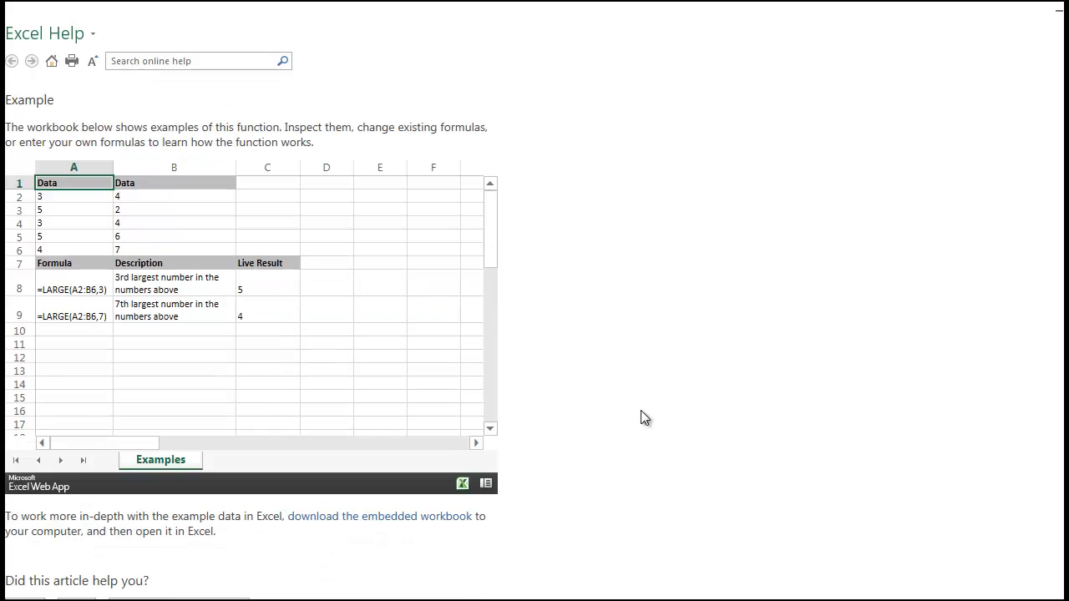
pyautogui.scroll(9, 156, 310)
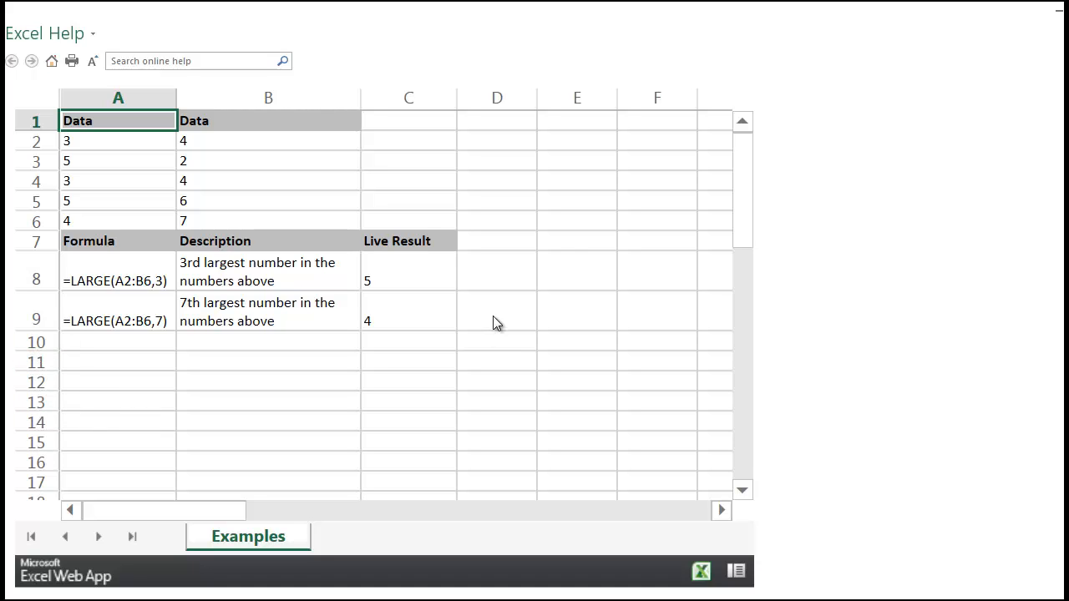
# Explore the interactive example workbook by selecting various cells and opening B4 for editing without changing its value.
pyautogui.click(225, 173)
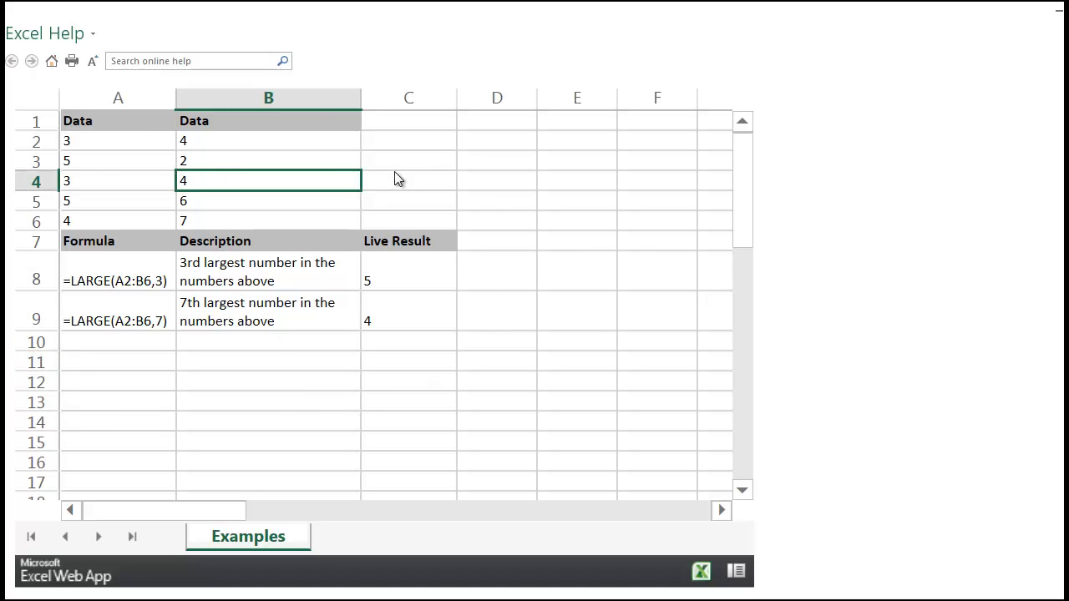
pyautogui.click(440, 160)
pyautogui.click(502, 244)
pyautogui.click(396, 361)
pyautogui.click(215, 326)
pyautogui.click(279, 205)
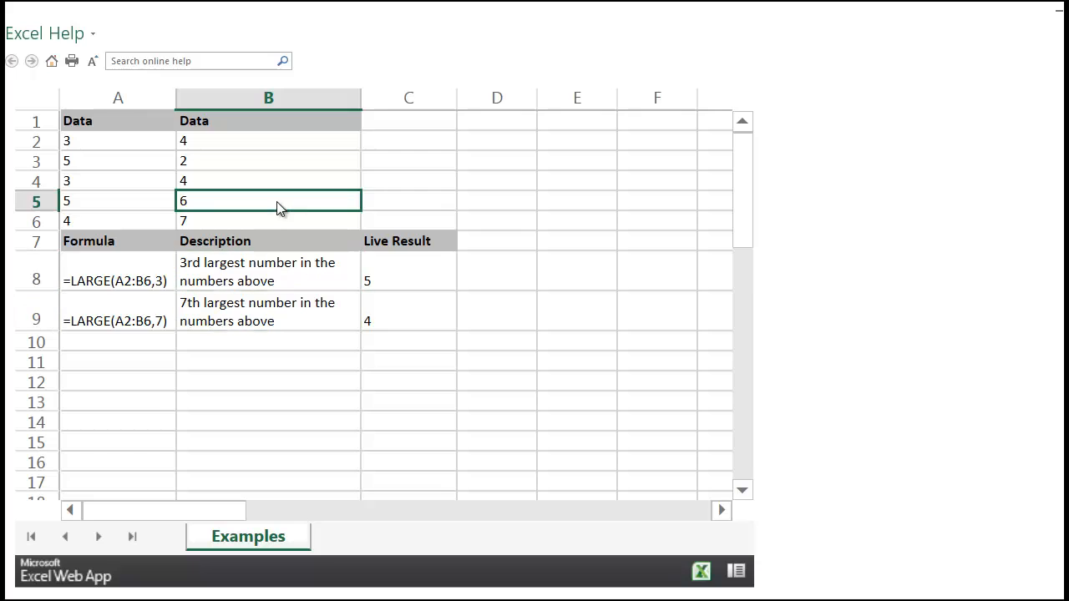
pyautogui.click(158, 185)
pyautogui.doubleClick(107, 182)
pyautogui.click(315, 200)
pyautogui.doubleClick(228, 278)
pyautogui.click(273, 176)
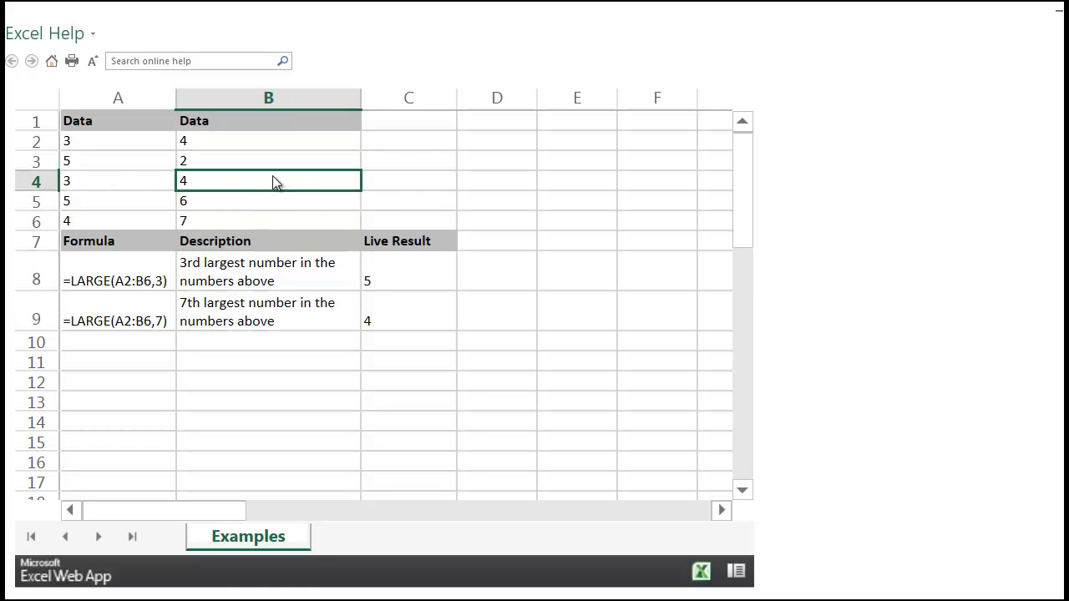
pyautogui.doubleClick(274, 176)
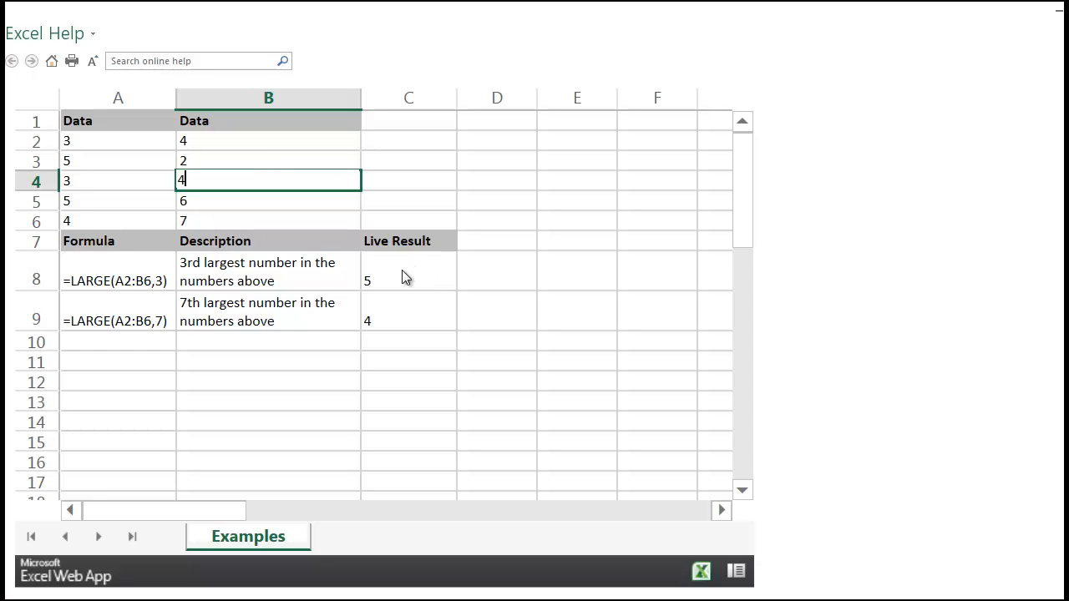
pyautogui.scroll(2, 594, 331)
pyautogui.scroll(-1, 607, 342)
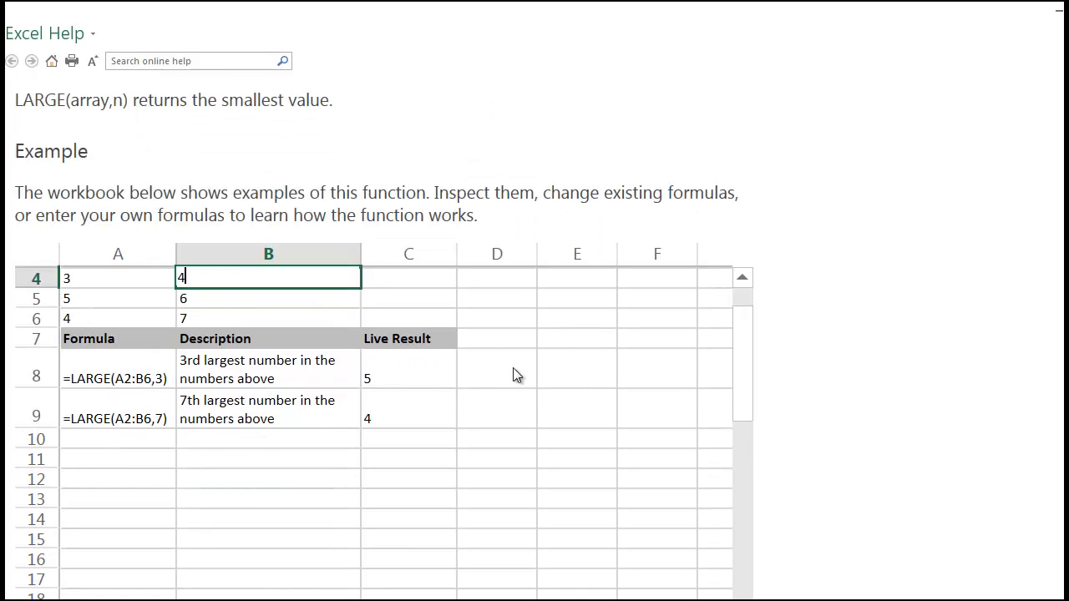
pyautogui.click(513, 368)
# Open the example formula in A8 and examine its array argument A2:B6.
pyautogui.scroll(1, 692, 370)
pyautogui.scroll(1, 825, 417)
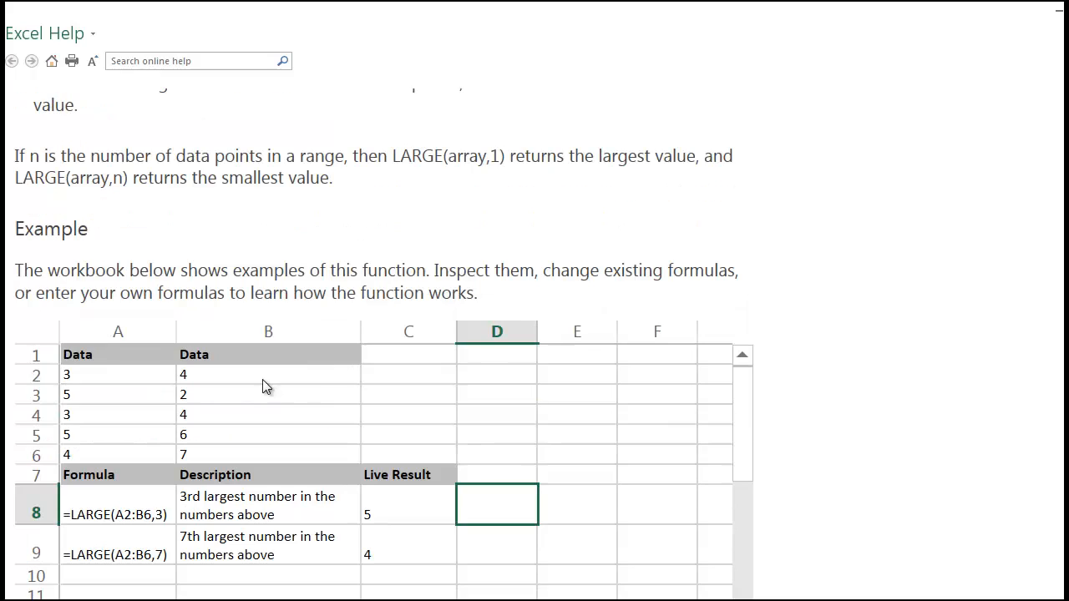
pyautogui.scroll(-1, 94, 252)
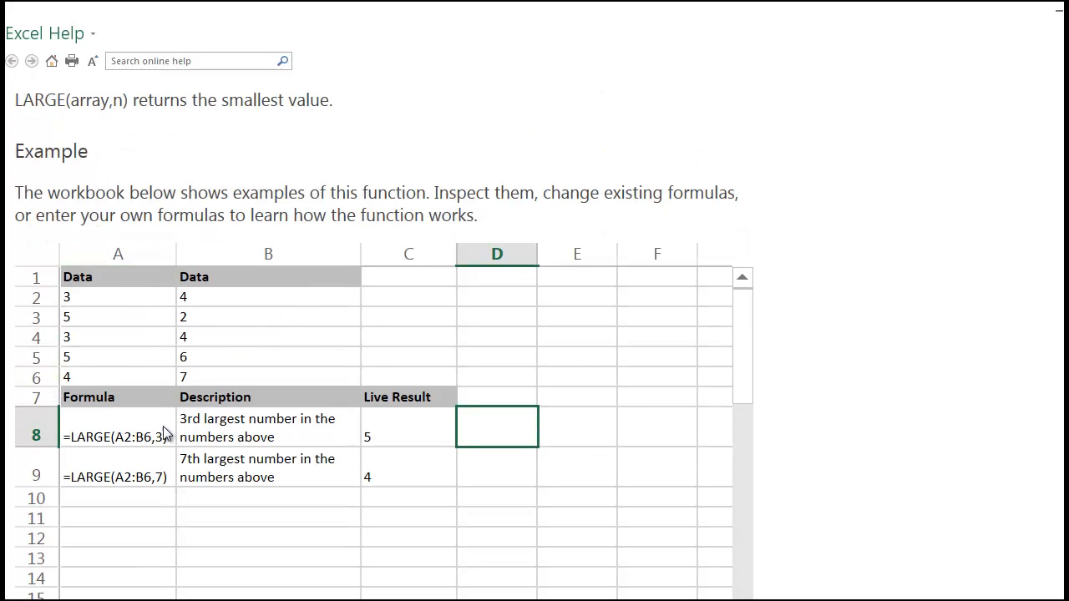
pyautogui.click(138, 443)
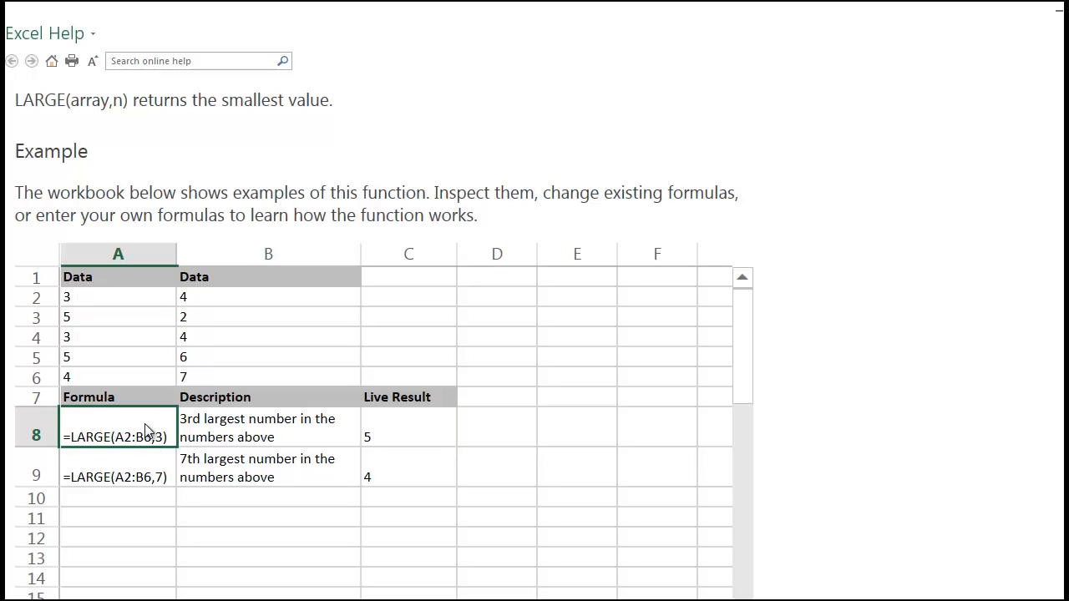
pyautogui.doubleClick(155, 435)
pyautogui.moveTo(153, 416); pyautogui.dragTo(116, 418)
pyautogui.click(119, 438)
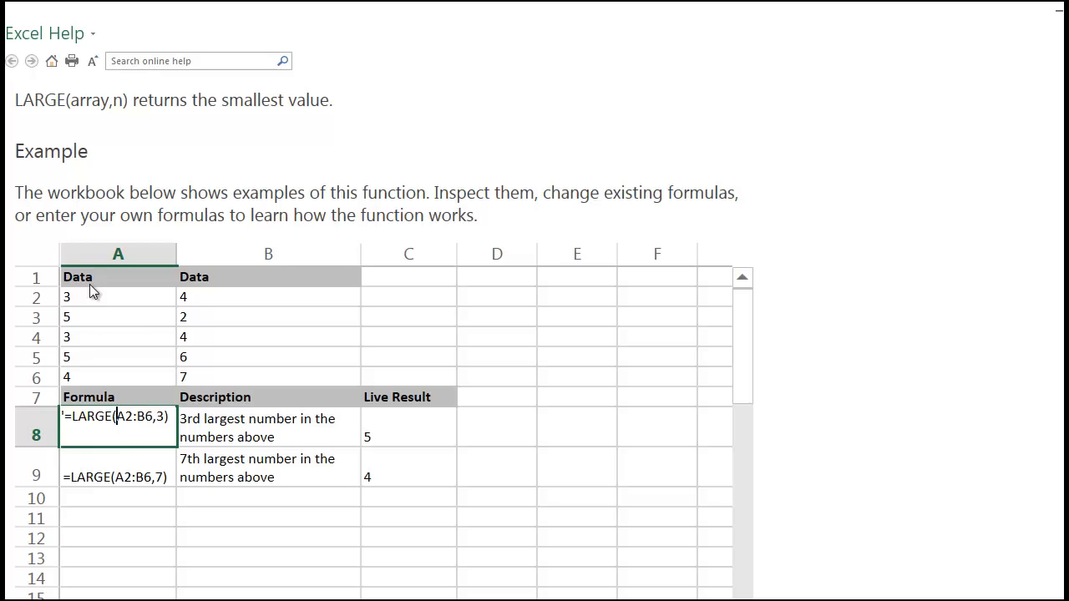
# Highlight the example data in A2:B6 to examine which cells the LARGE formulas use as their array.
pyautogui.click(90, 283)
pyautogui.moveTo(94, 295); pyautogui.dragTo(110, 370)
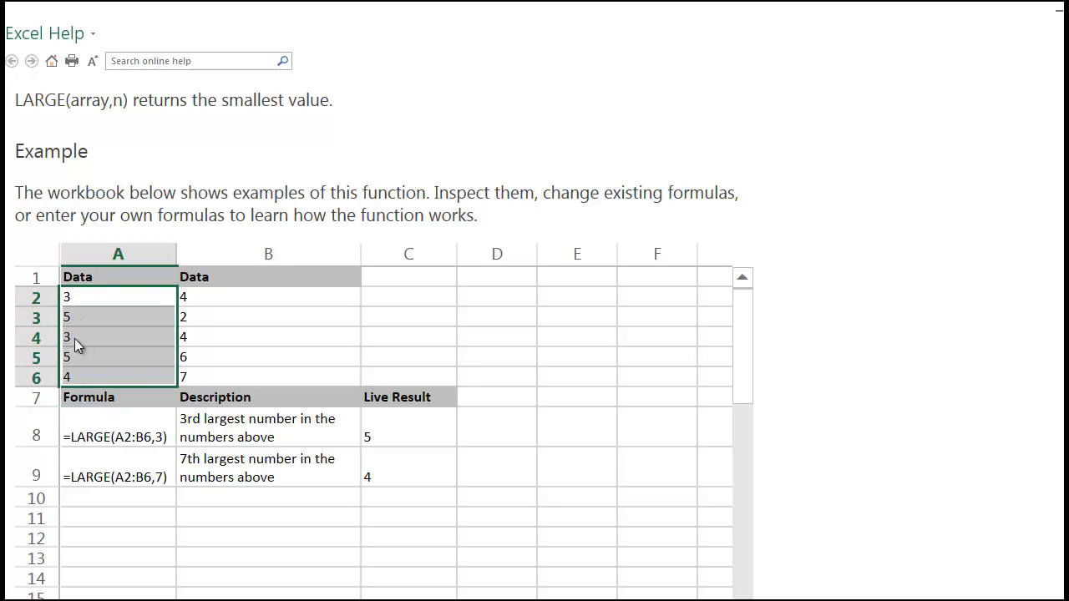
pyautogui.click(304, 323)
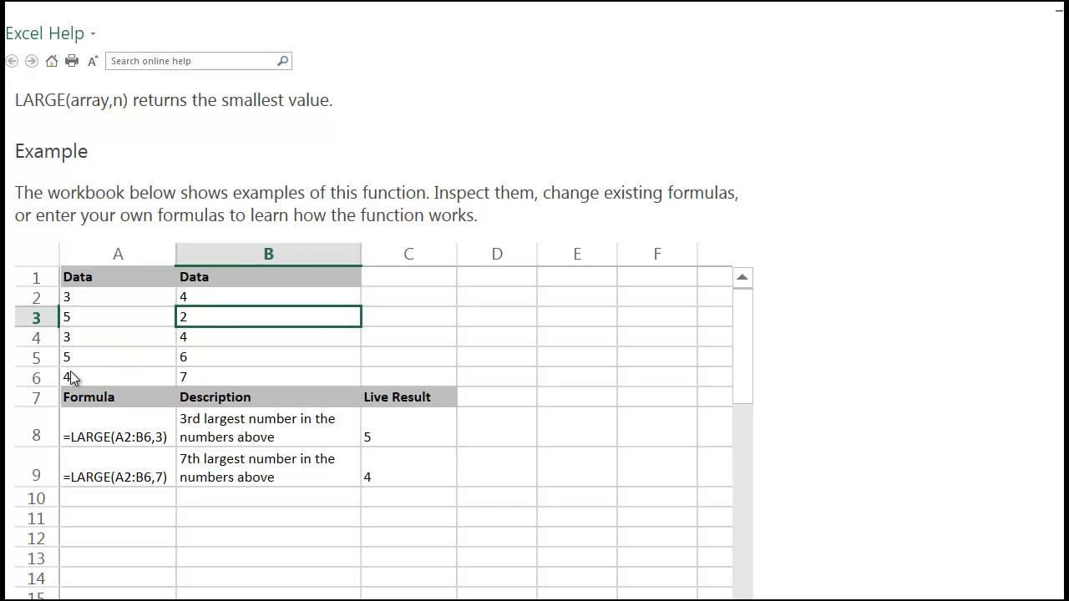
pyautogui.press('Up')
pyautogui.click(143, 481)
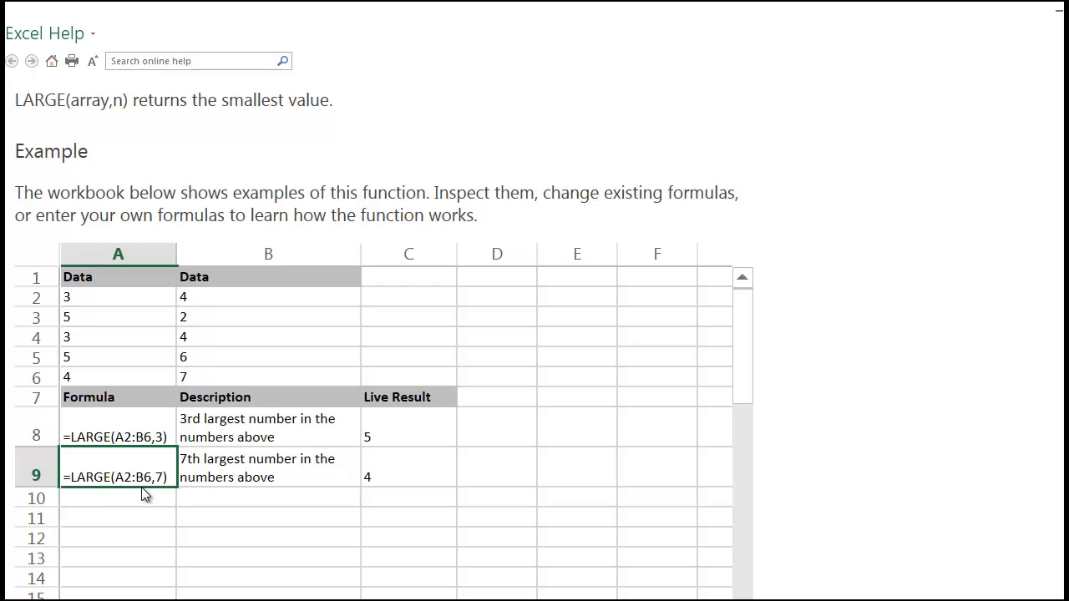
pyautogui.click(99, 334)
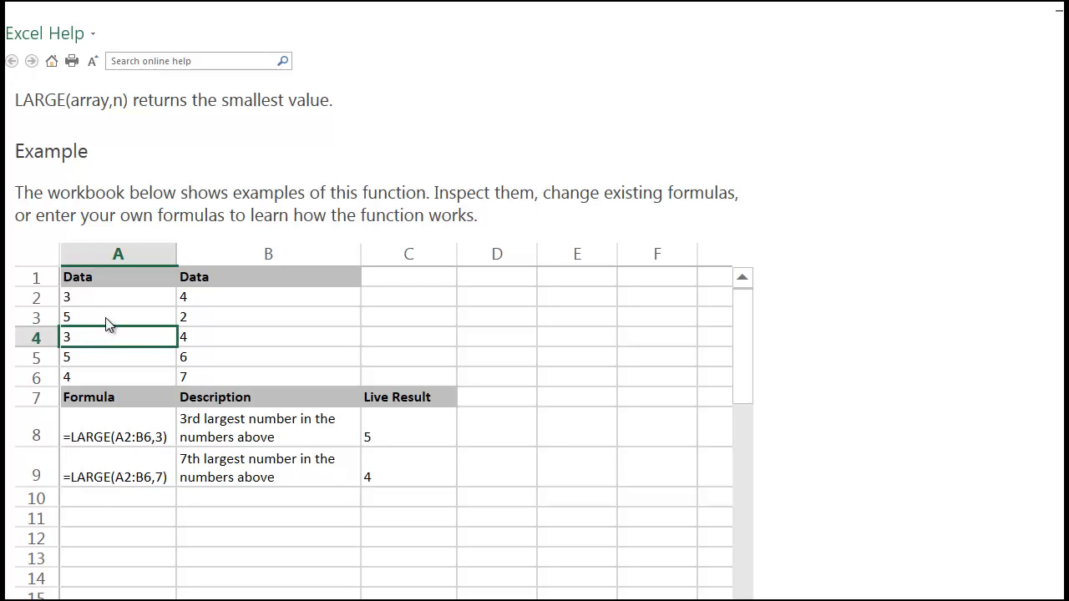
pyautogui.click(110, 301)
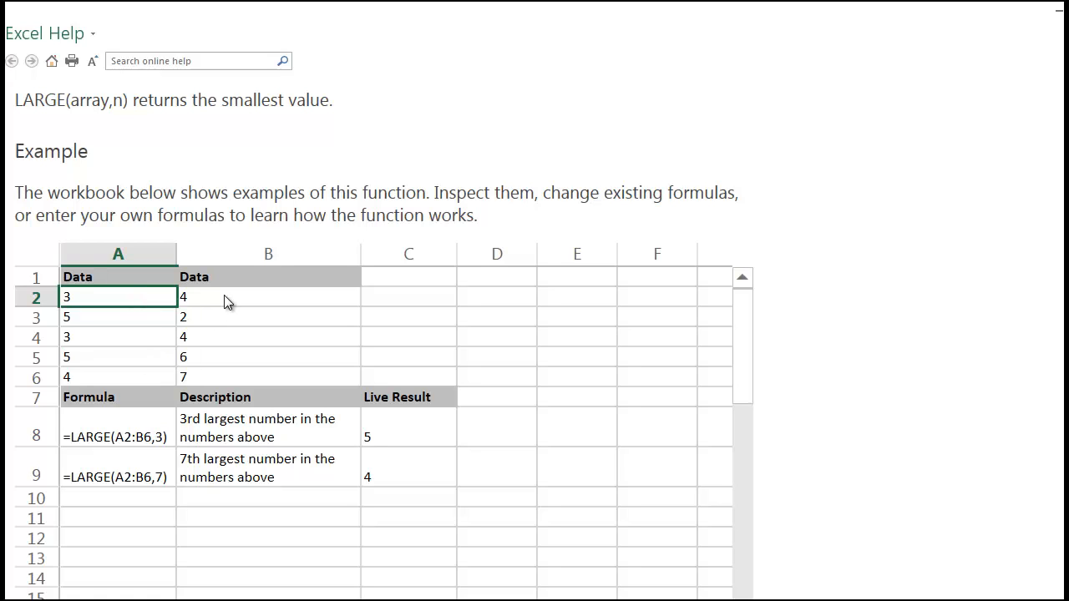
pyautogui.click(220, 380)
pyautogui.moveTo(79, 299); pyautogui.dragTo(245, 376)
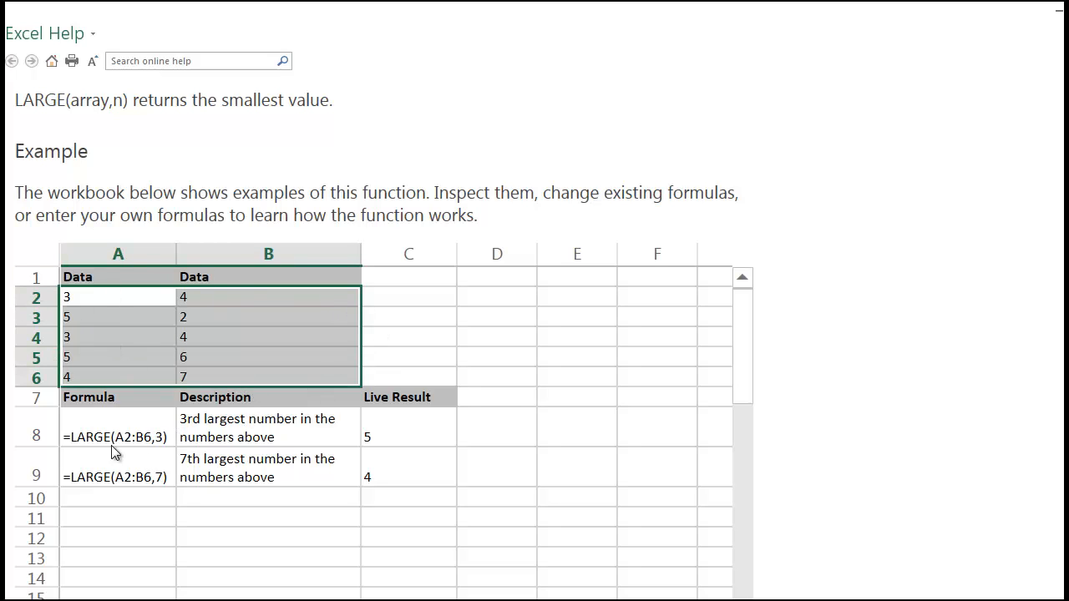
# Compare the k arguments of the example LARGE formulas in A8 and A9.
pyautogui.click(482, 342)
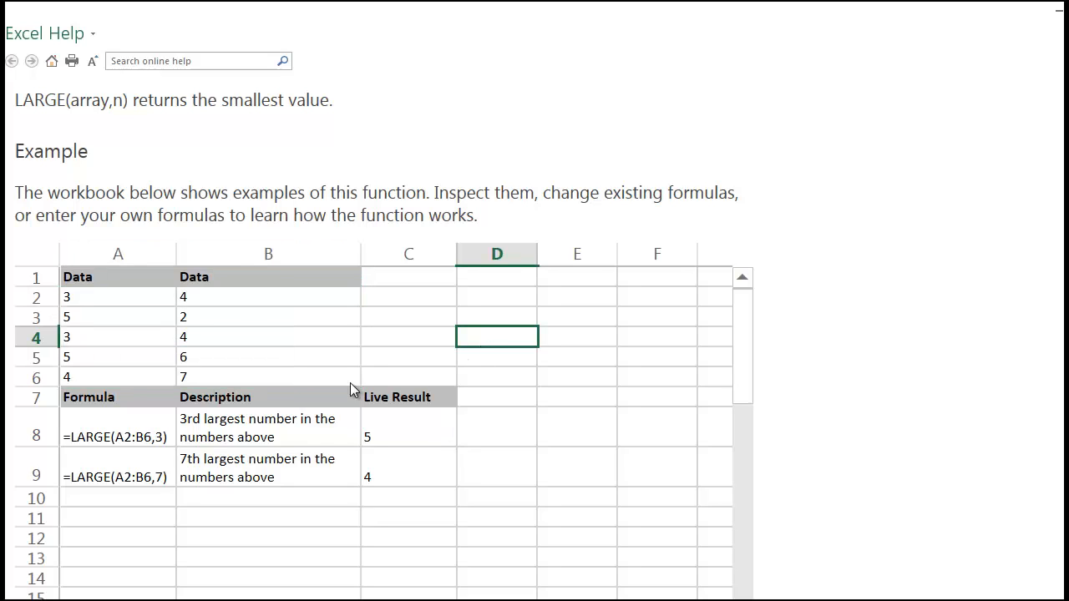
pyautogui.click(164, 448)
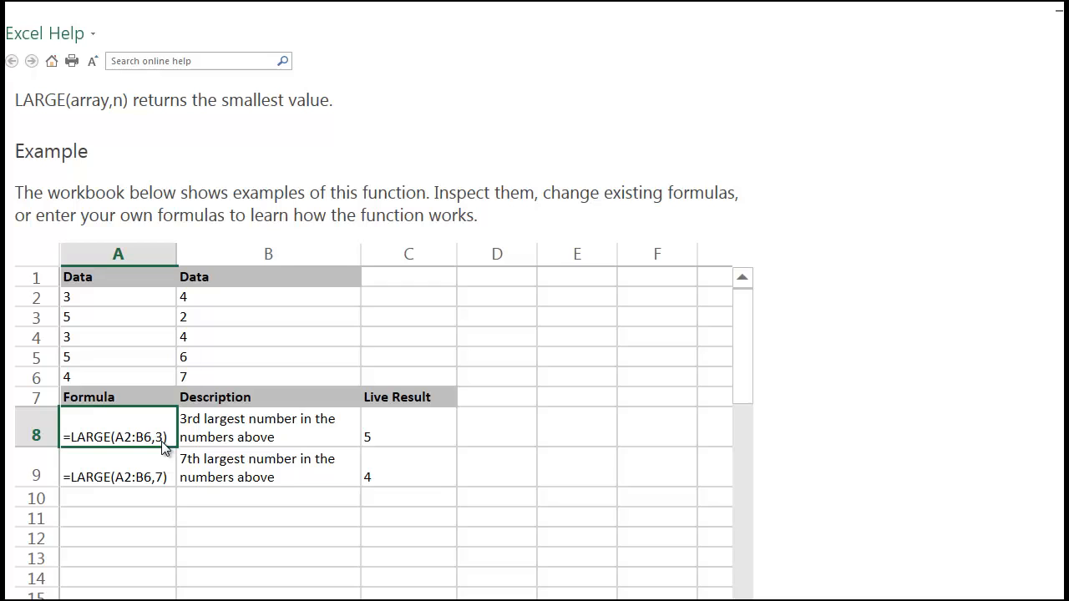
pyautogui.click(162, 487)
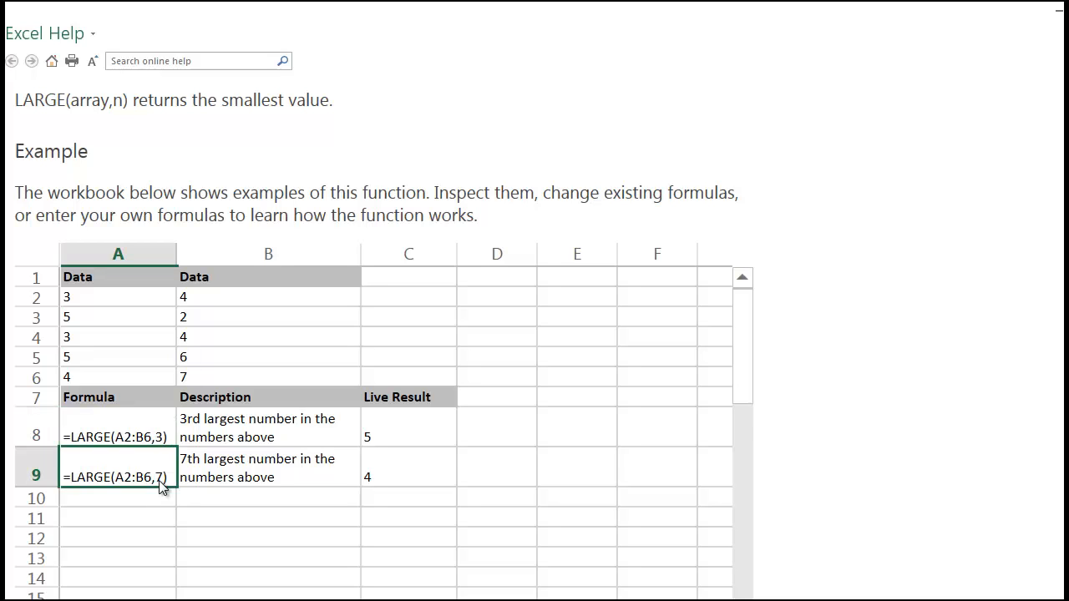
pyautogui.click(235, 323)
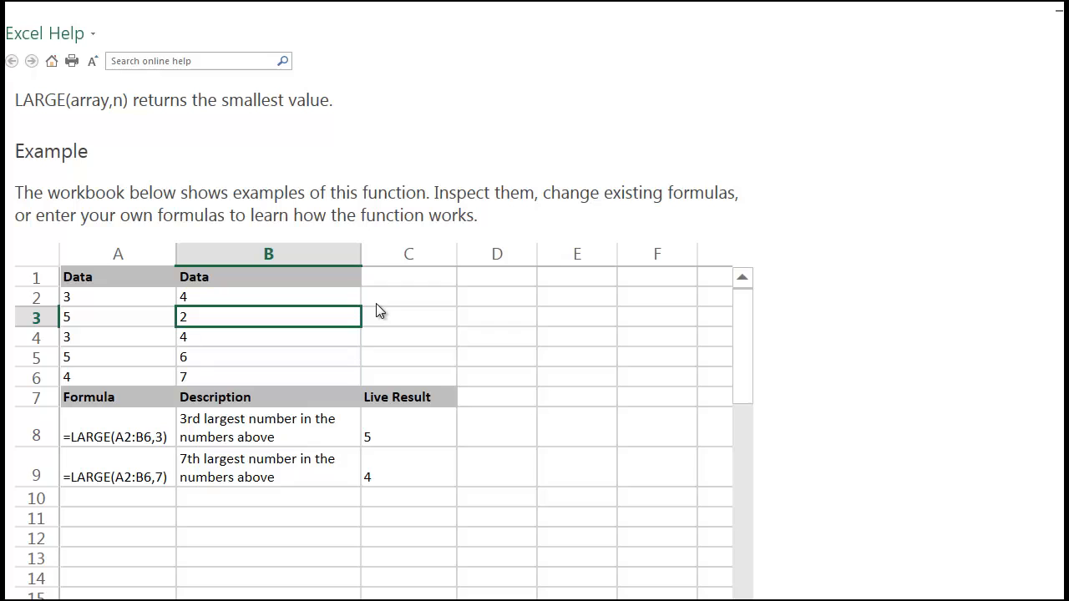
pyautogui.click(449, 297)
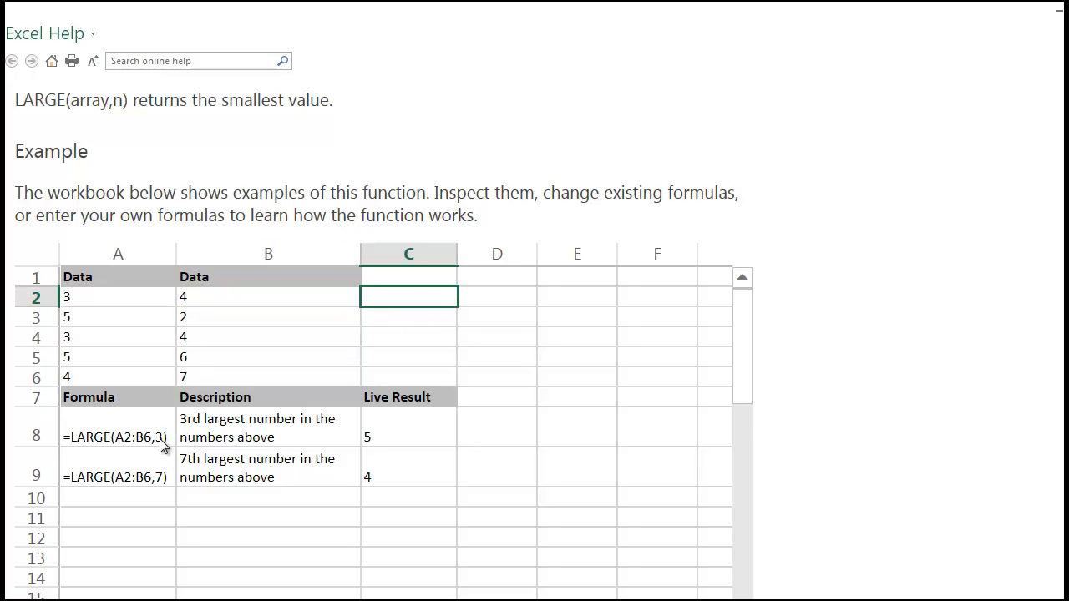
# Trace the 3rd largest number through cells B6, B5 and A5, and compare it with the live result in C8.
pyautogui.click(225, 357)
pyautogui.click(229, 379)
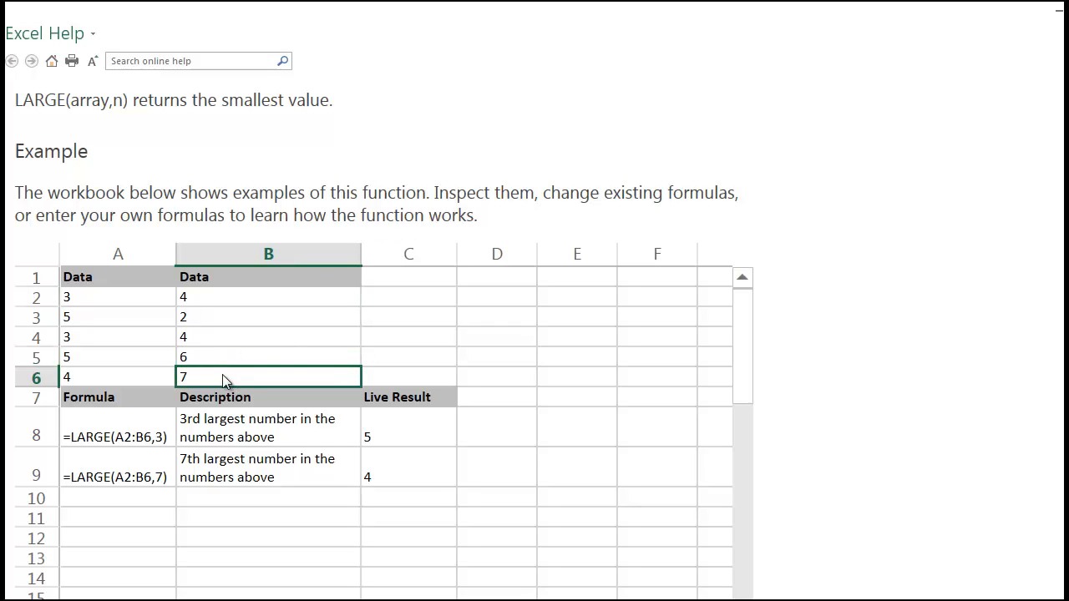
pyautogui.click(210, 364)
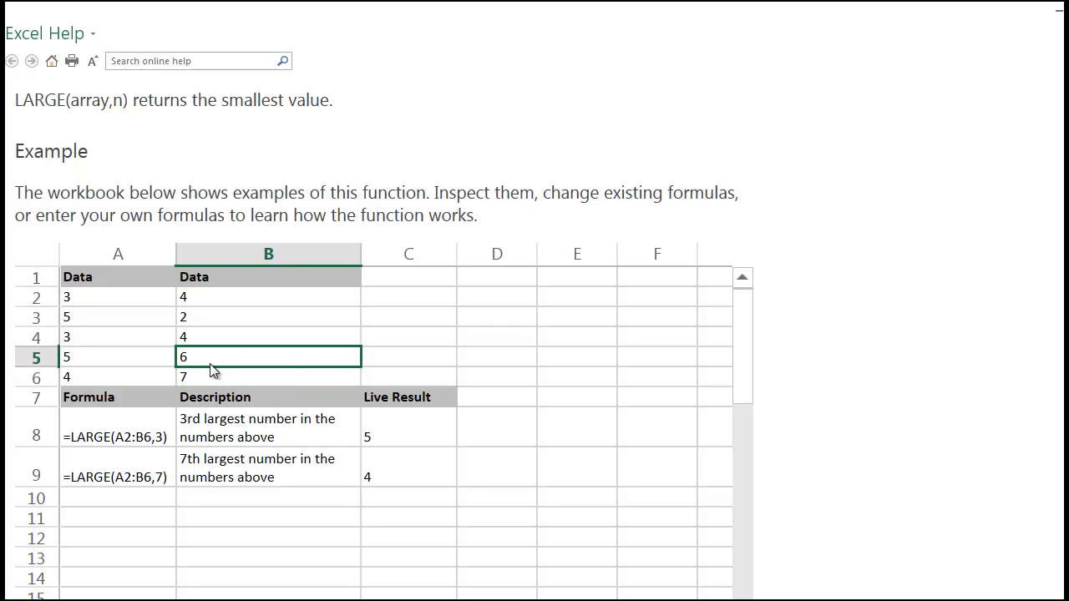
pyautogui.click(80, 358)
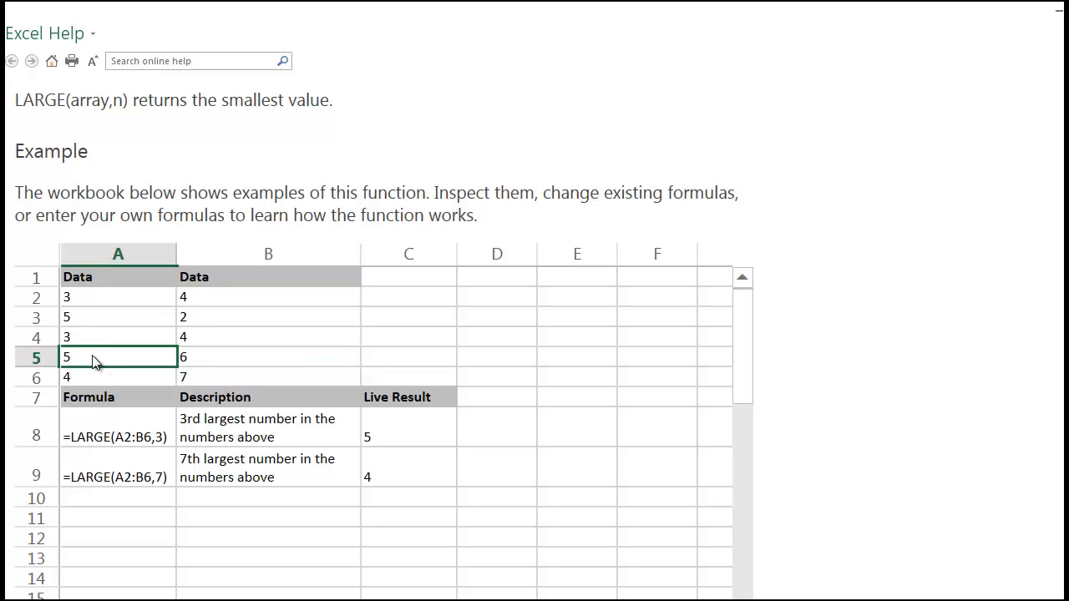
pyautogui.click(393, 435)
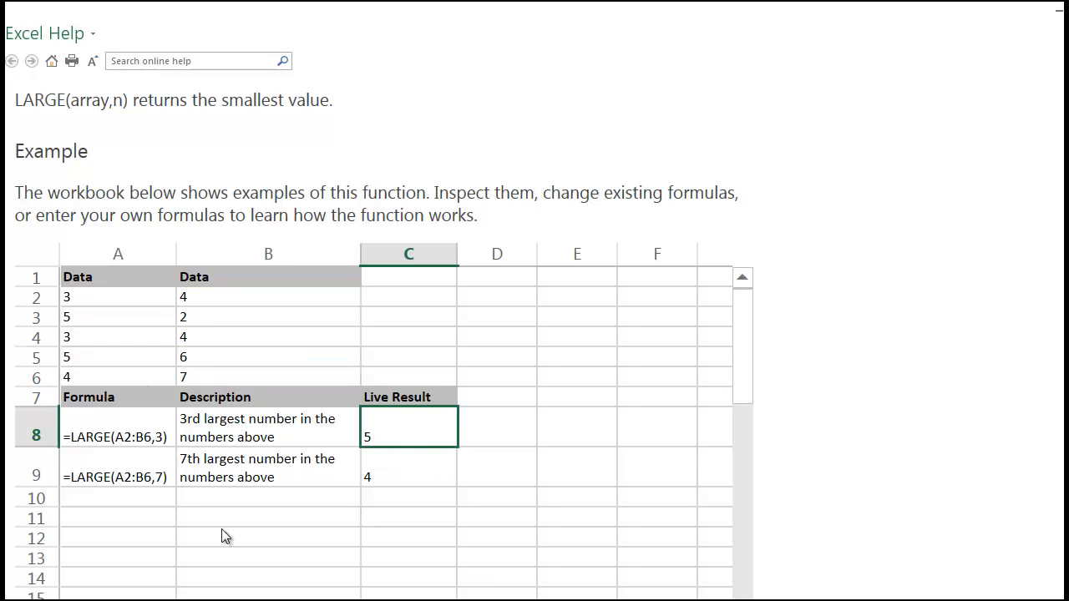
# Trace the 7th largest number for the A9 formula through the example data in A2:B6 and compare it with the live result in C9.
pyautogui.click(118, 474)
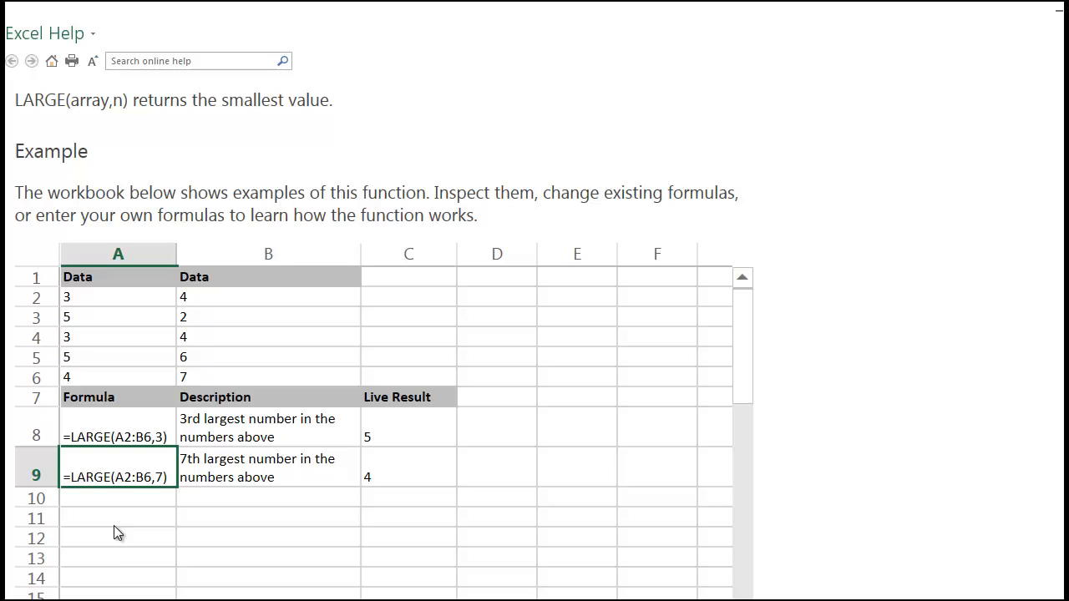
pyautogui.click(192, 484)
pyautogui.click(153, 483)
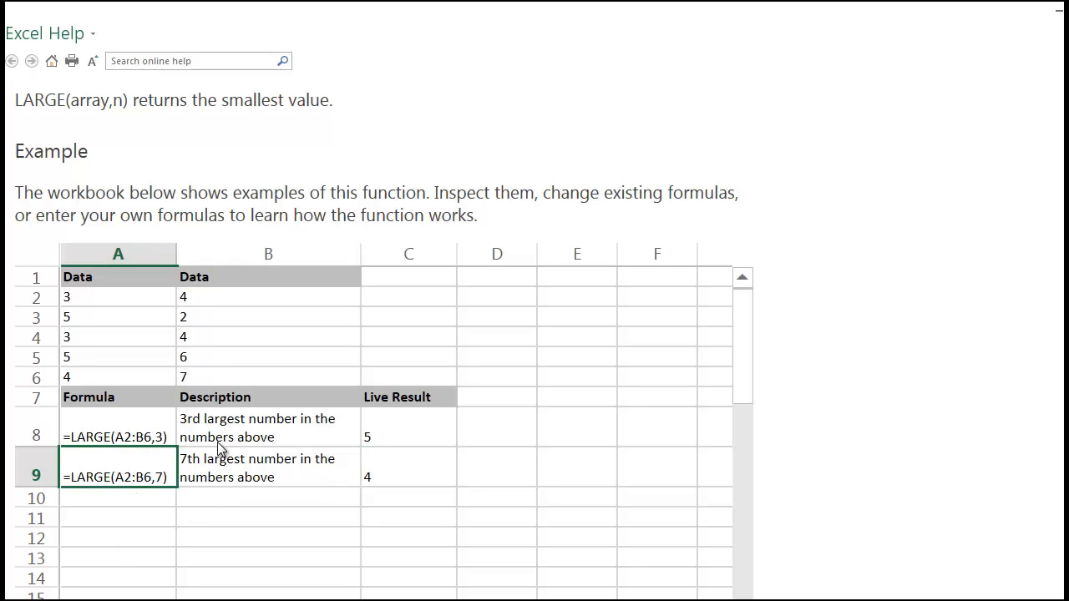
pyautogui.click(213, 378)
pyautogui.click(208, 359)
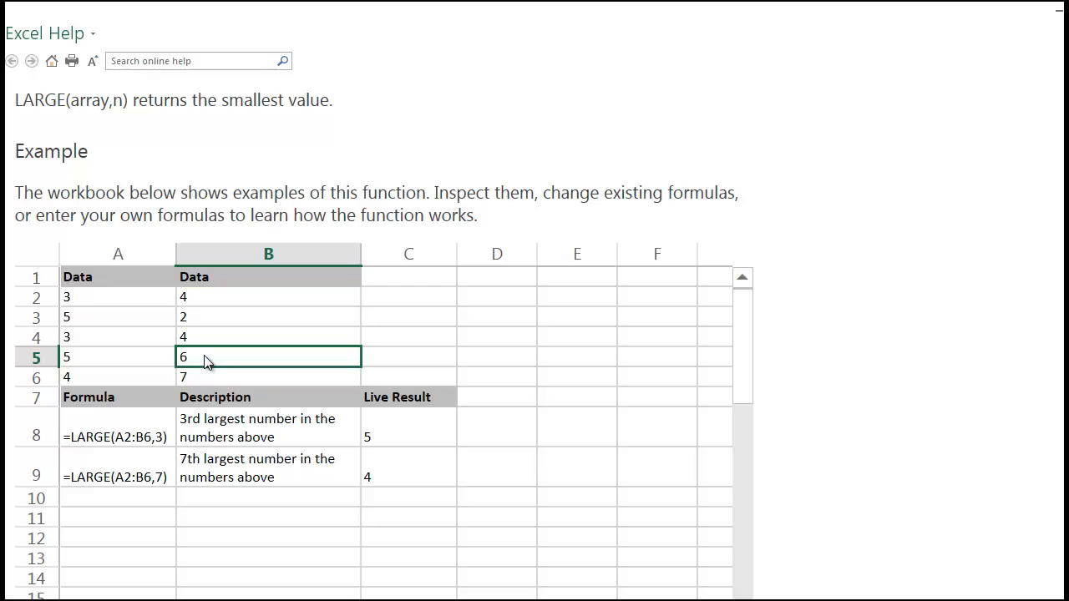
pyautogui.click(114, 359)
pyautogui.click(117, 325)
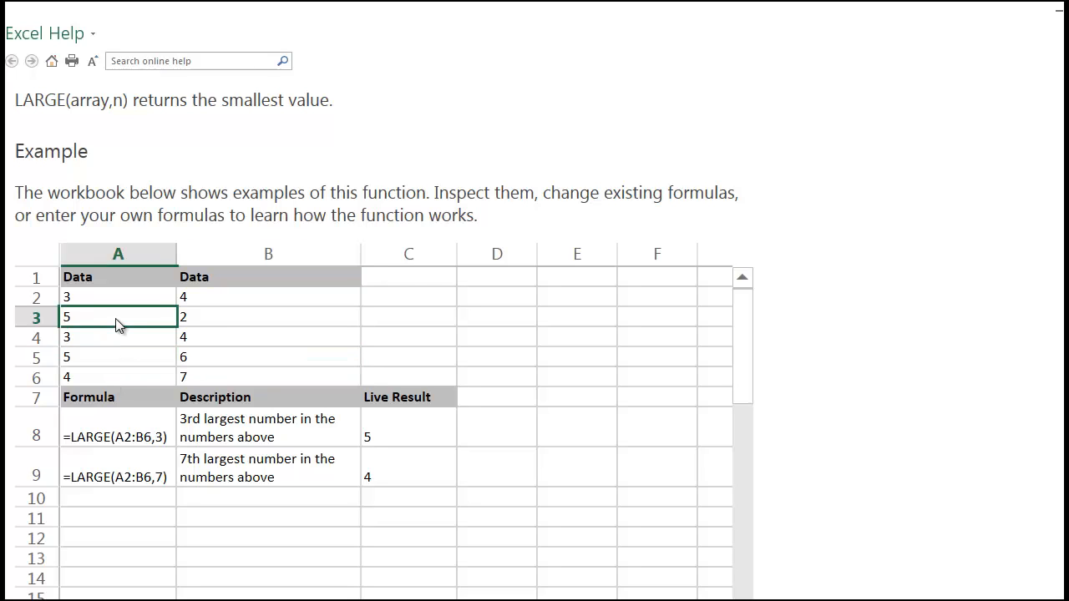
pyautogui.click(113, 381)
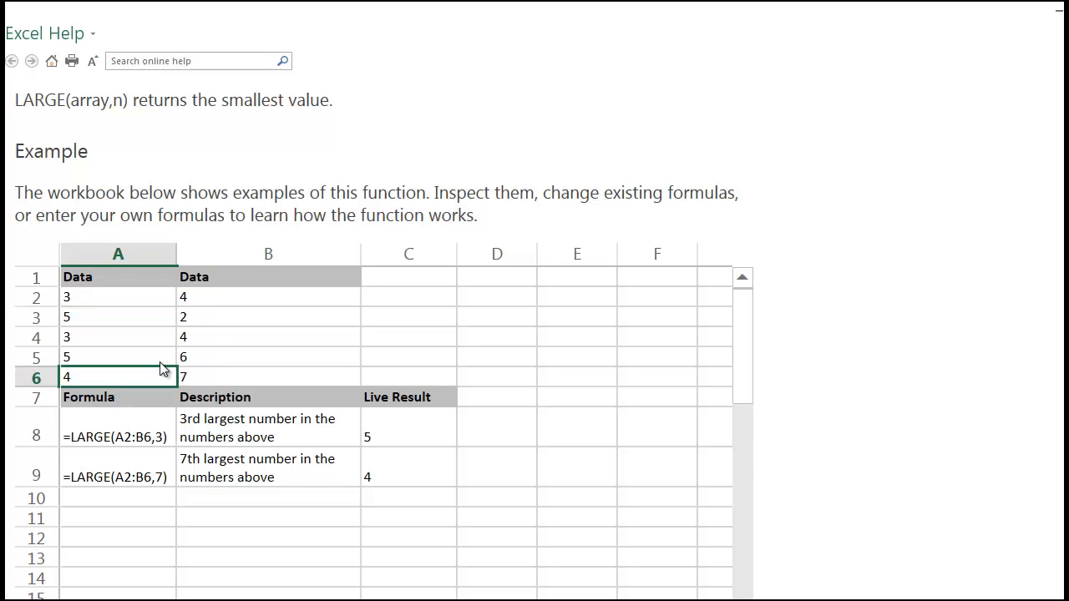
pyautogui.click(200, 339)
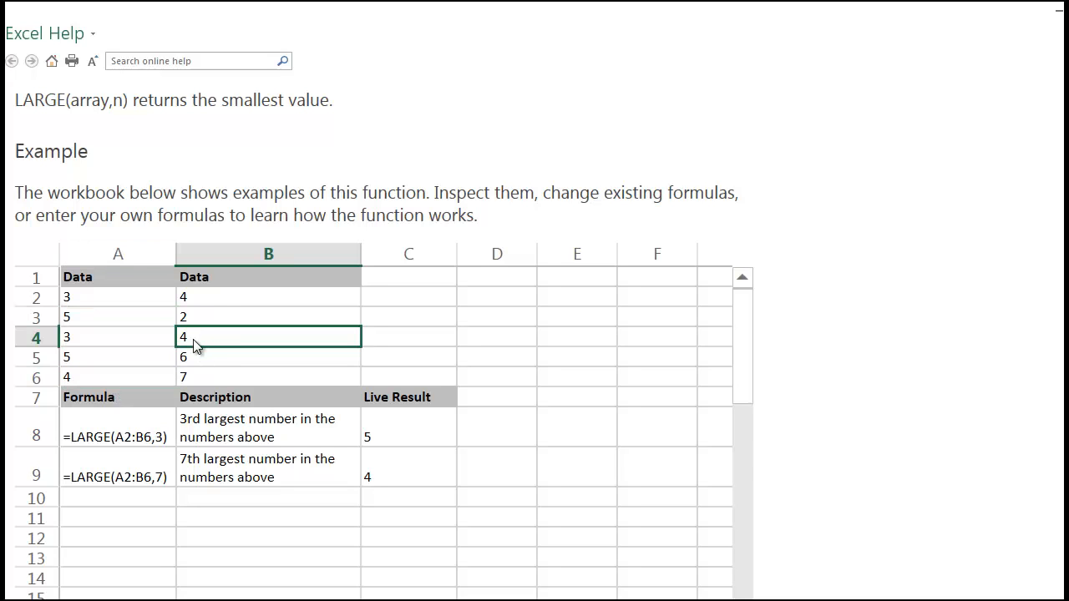
pyautogui.click(211, 299)
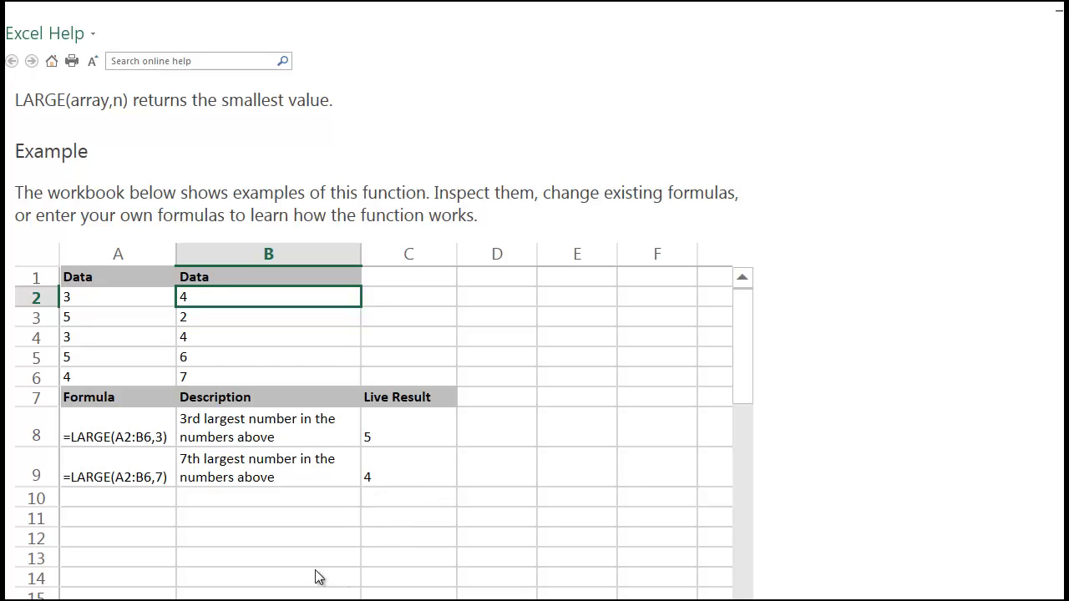
pyautogui.click(451, 481)
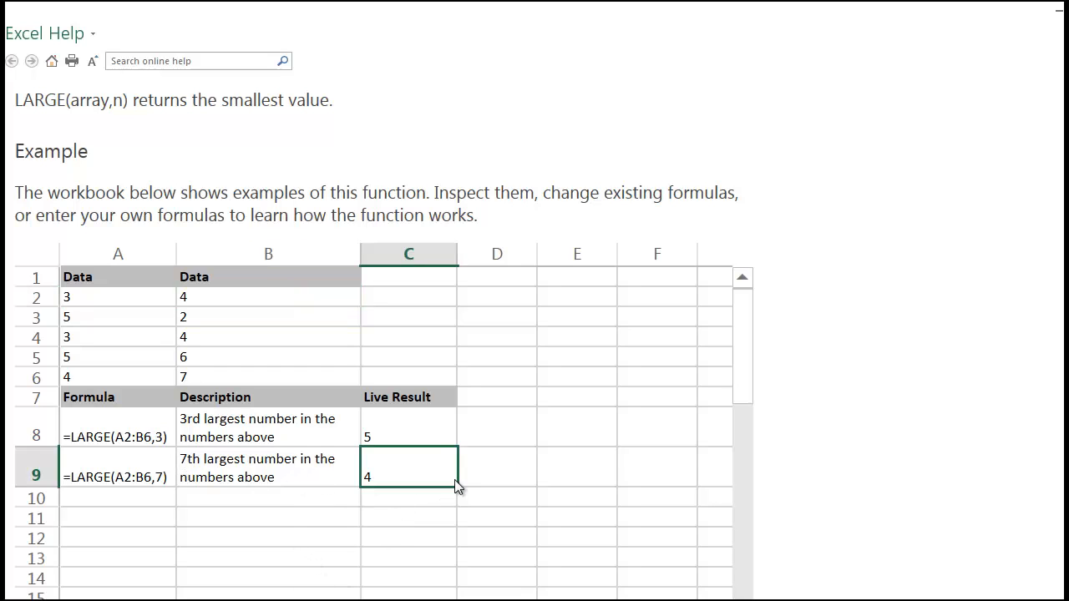
pyautogui.click(279, 303)
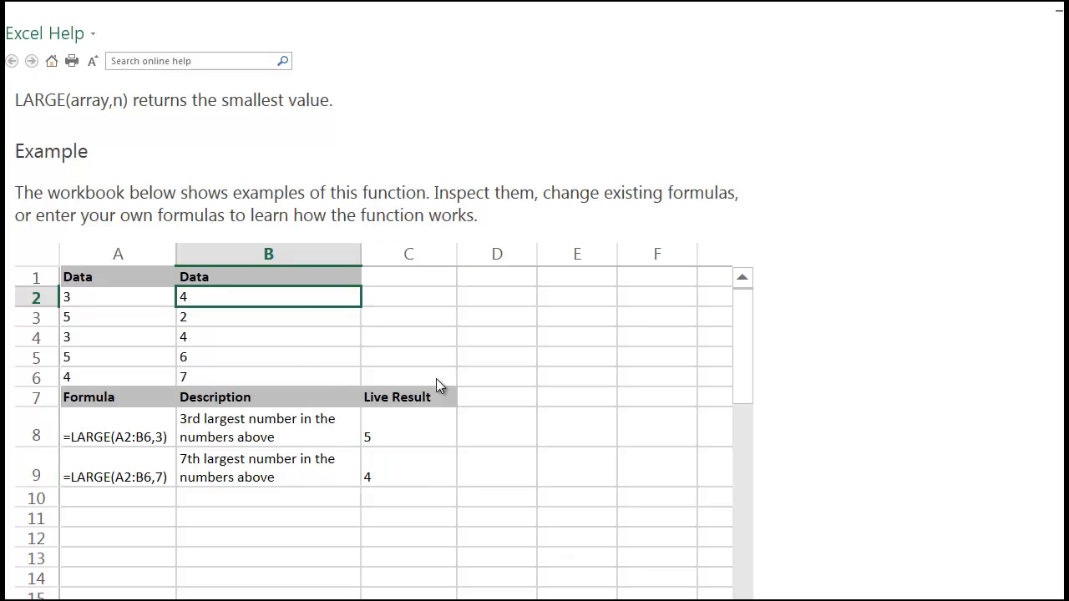
# Restore the help window to its smaller size and close it to return to the function search.
pyautogui.scroll(-3, 437, 380)
pyautogui.scroll(-1, 820, 326)
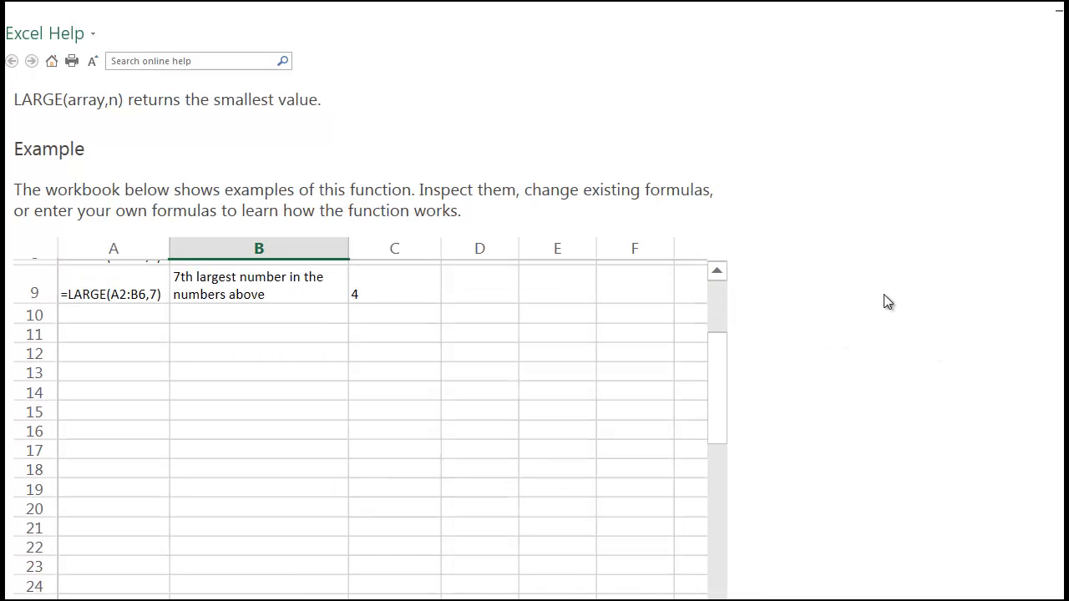
pyautogui.click(1068, 11)
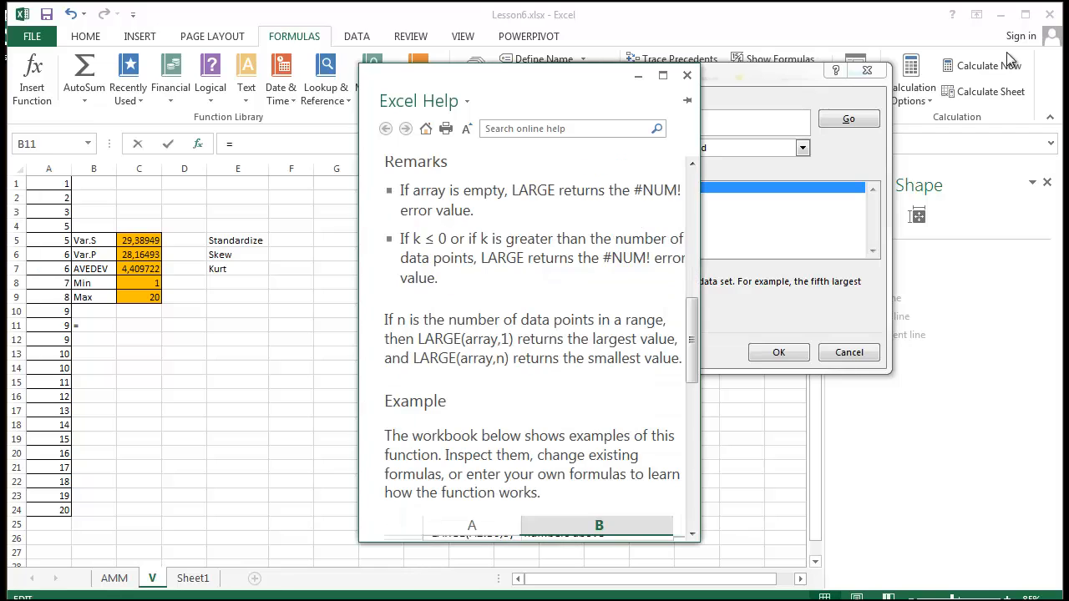
pyautogui.click(687, 75)
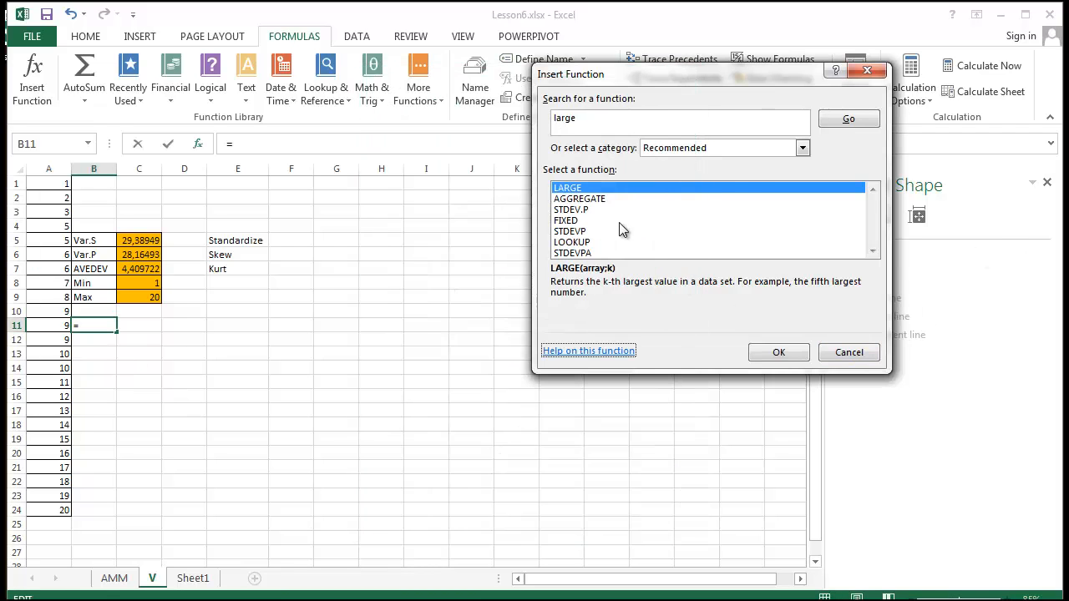
# Insert the LARGE function in B11 with array A1:A24 and K set to 3.
pyautogui.click(574, 200)
pyautogui.doubleClick(572, 188)
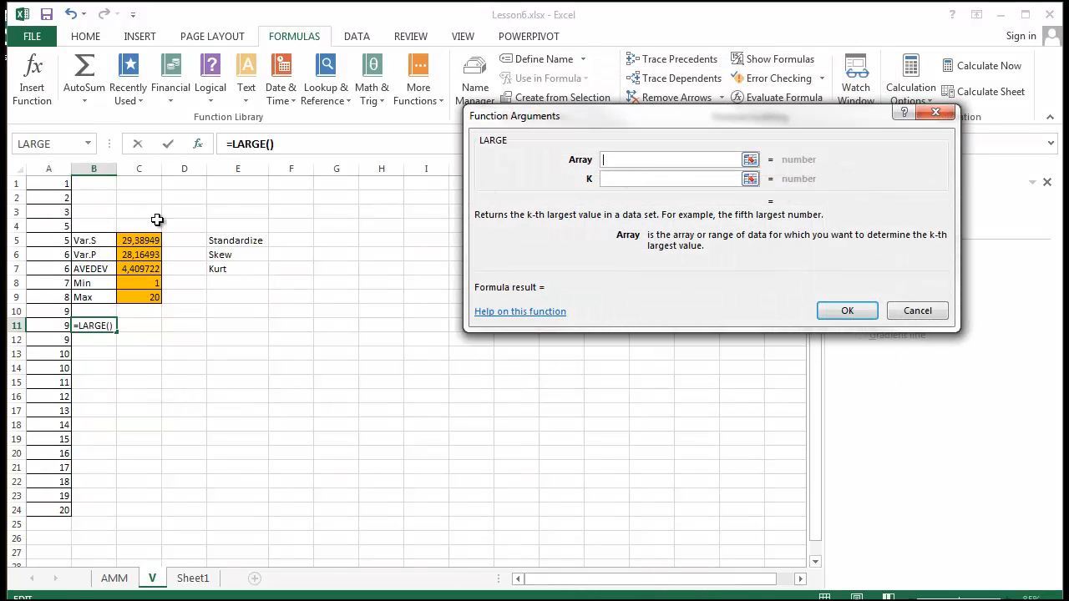
pyautogui.moveTo(62, 183); pyautogui.dragTo(62, 509)
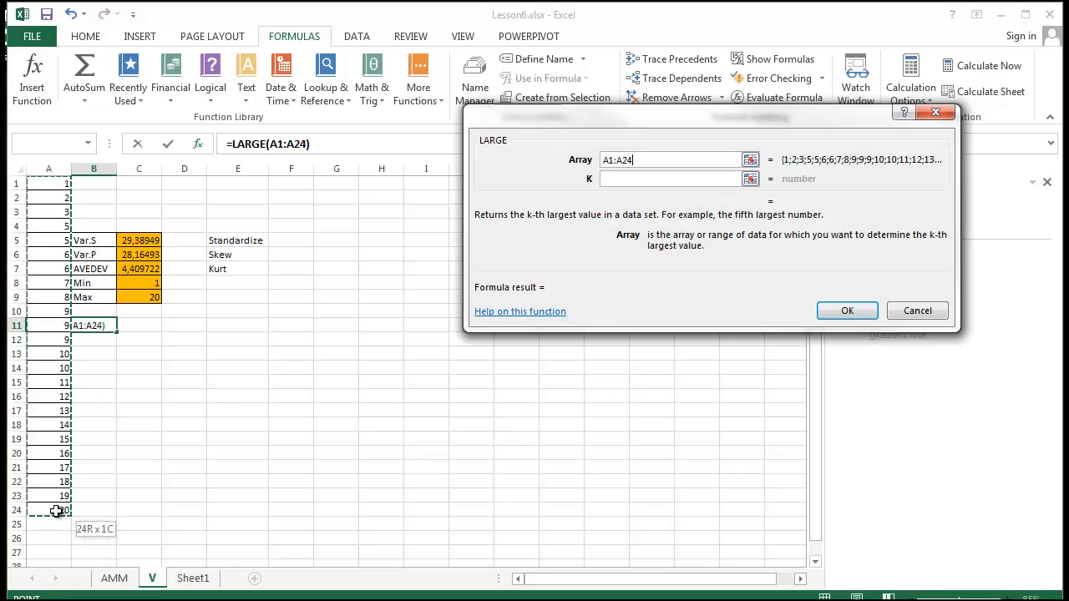
pyautogui.click(674, 179)
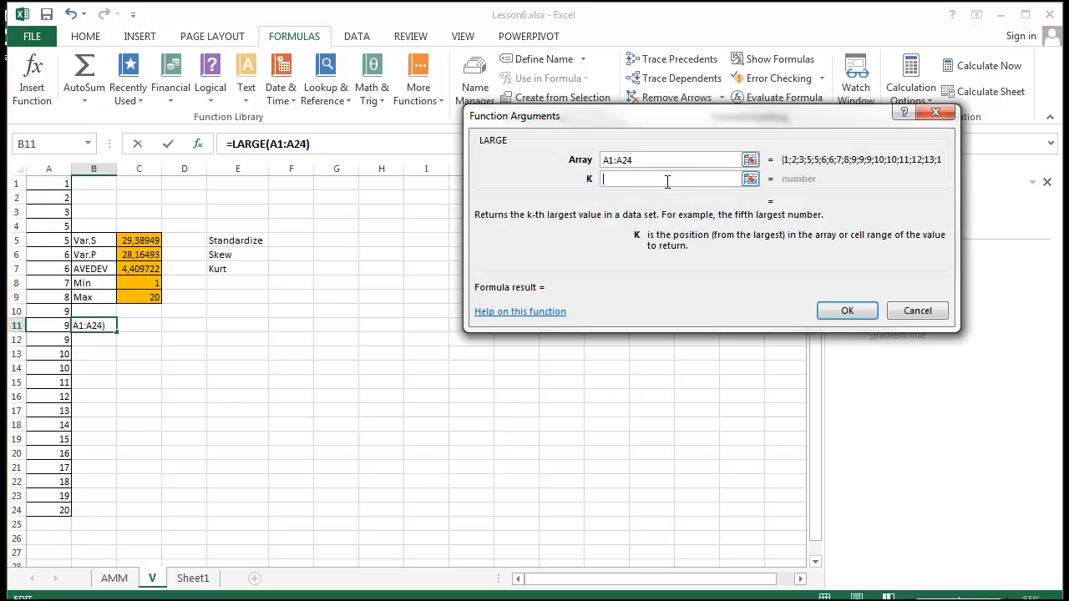
pyautogui.write('3')
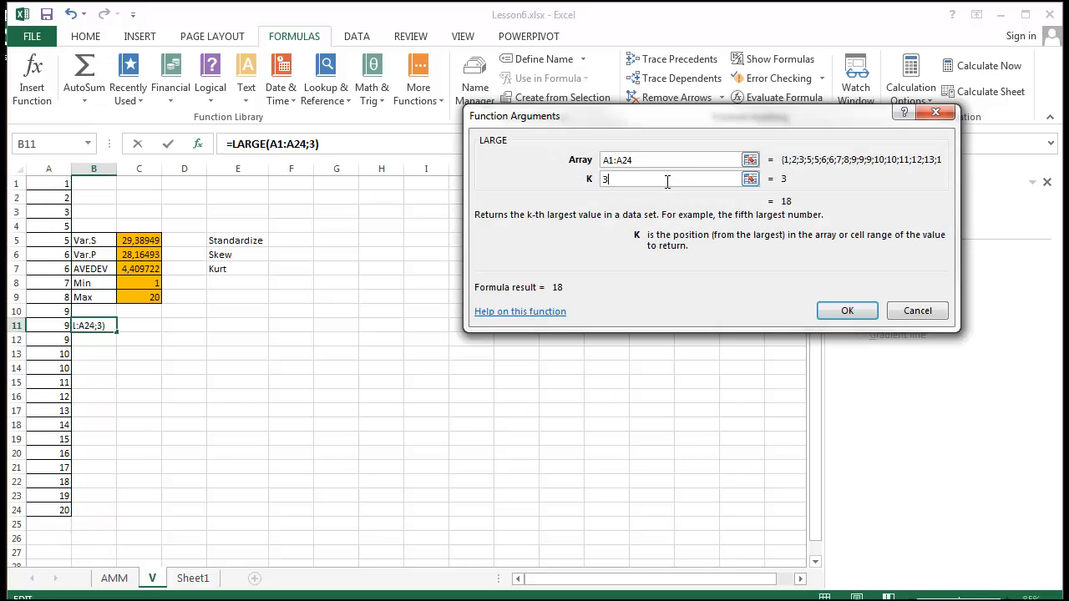
pyautogui.click(842, 312)
# Check the LARGE result in B11 against the highest values in A22:A24.
pyautogui.click(156, 449)
pyautogui.click(112, 324)
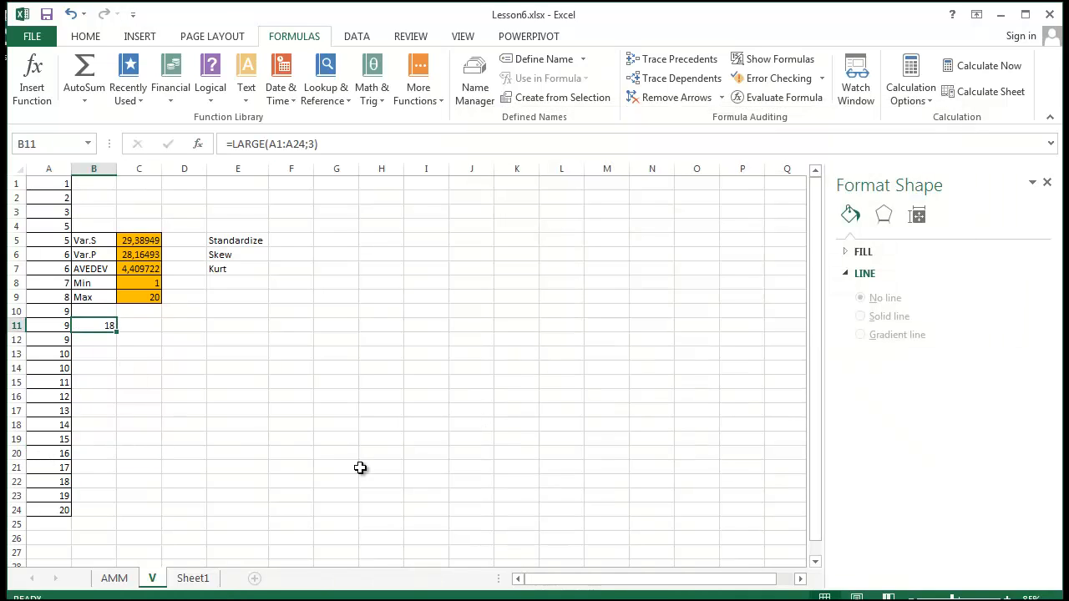
pyautogui.click(60, 506)
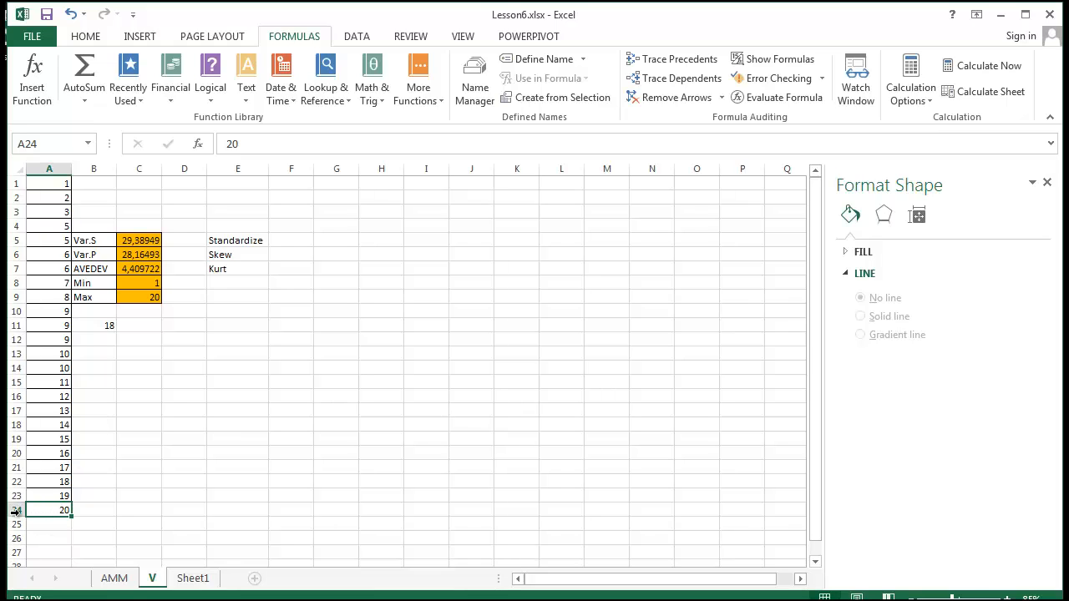
pyautogui.click(55, 483)
# Copy the LARGE formula from B11 into C11 by filling one cell across.
pyautogui.click(100, 324)
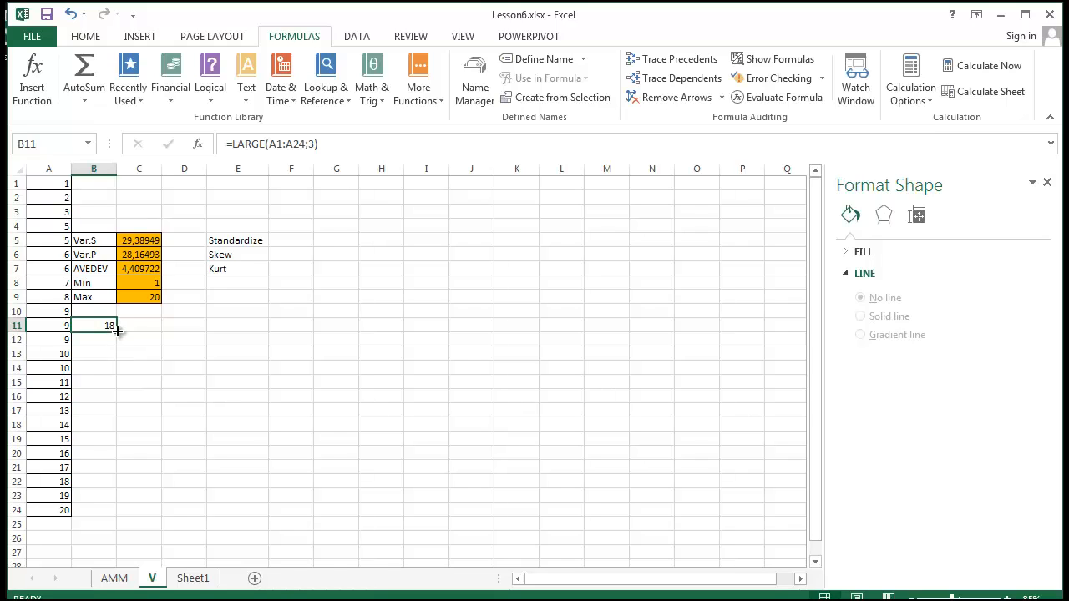
pyautogui.moveTo(116, 332); pyautogui.dragTo(148, 326)
pyautogui.click(144, 326)
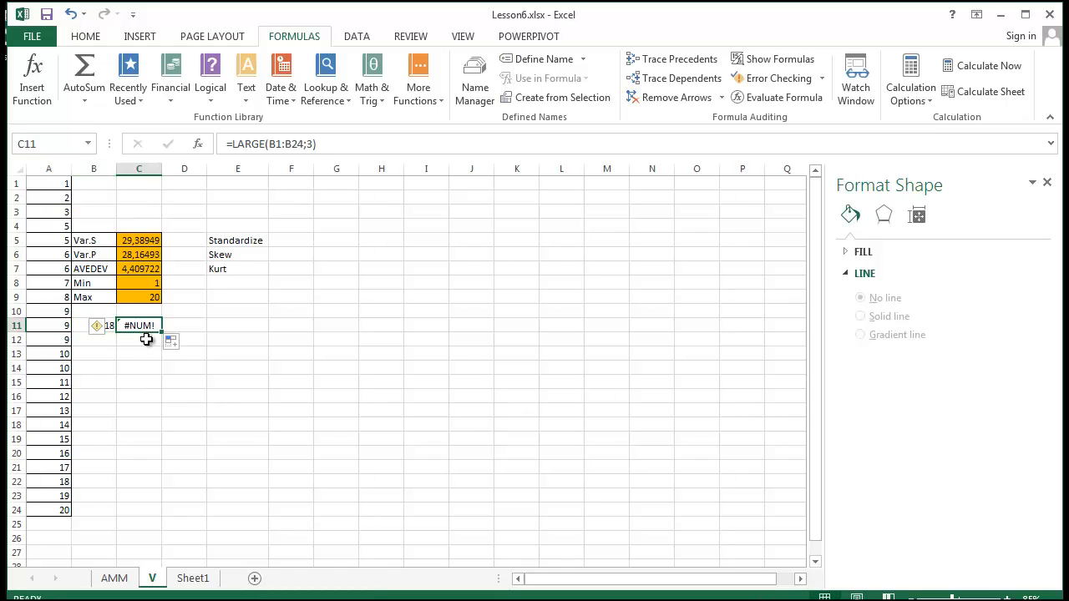
# Correct the array reference of the LARGE formula in C11 to A1:A24.
pyautogui.click(276, 143)
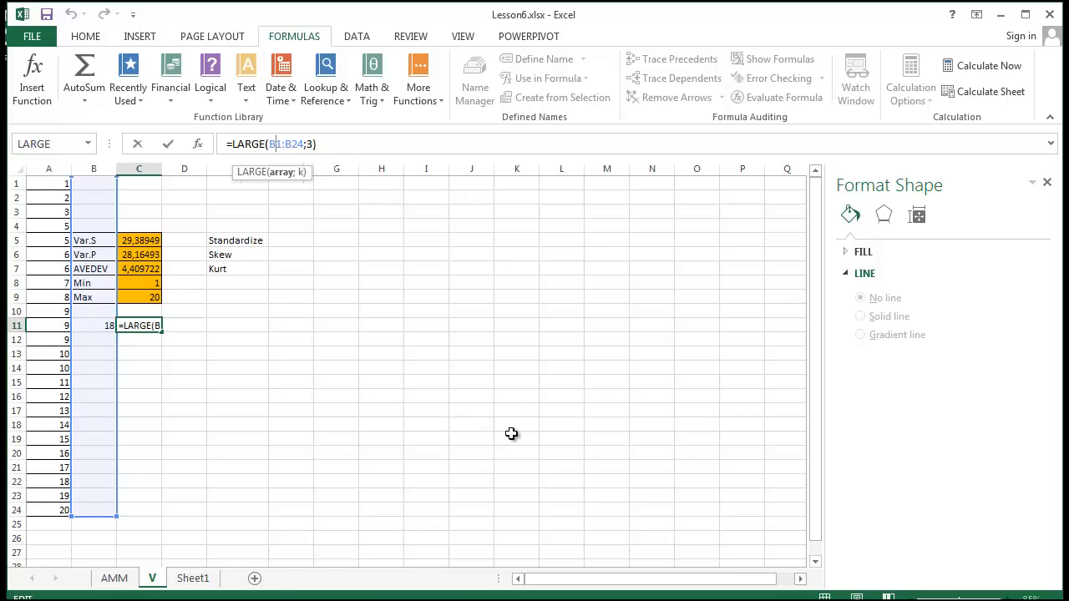
pyautogui.press('BackSpace')
pyautogui.write('a')
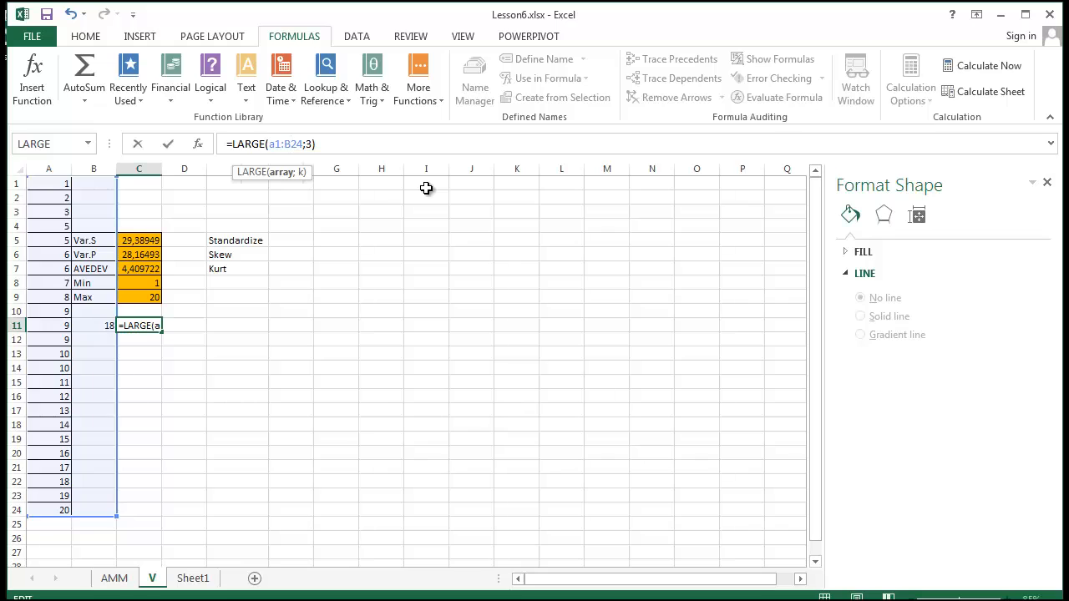
pyautogui.press('BackSpace')
pyautogui.write('a')
pyautogui.press('Return')
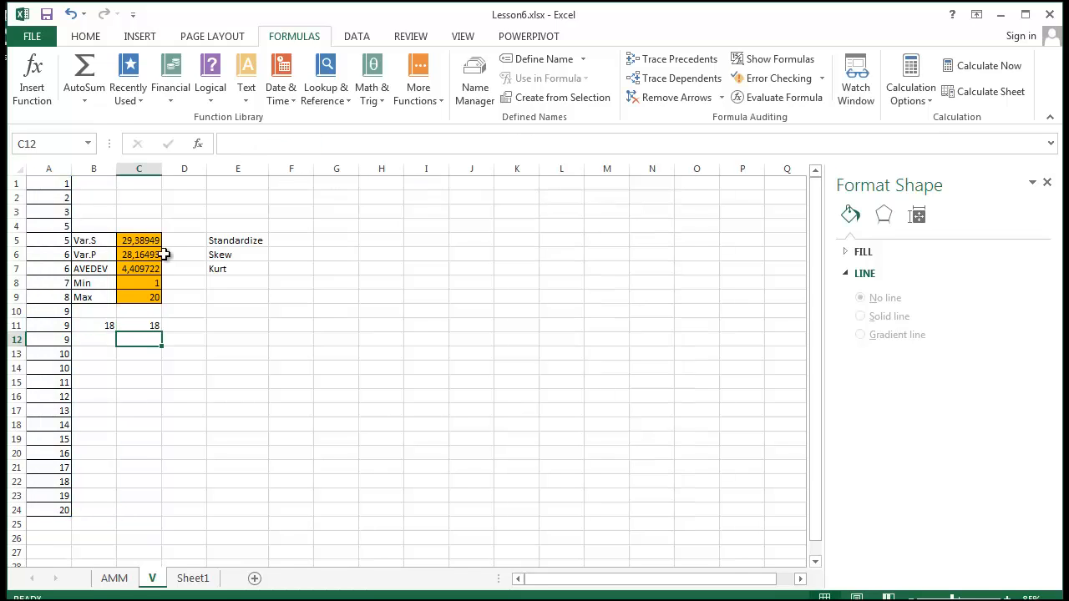
# Replace the formula in B11 with the label "Large" for the result in C11.
pyautogui.click(101, 326)
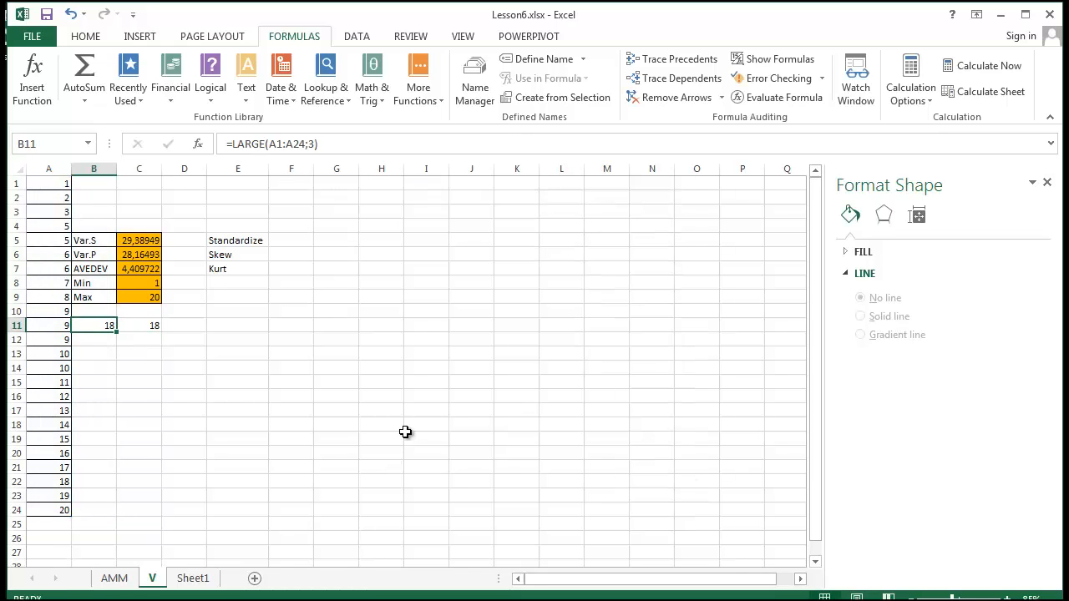
pyautogui.write('Large')
pyautogui.press('Return')
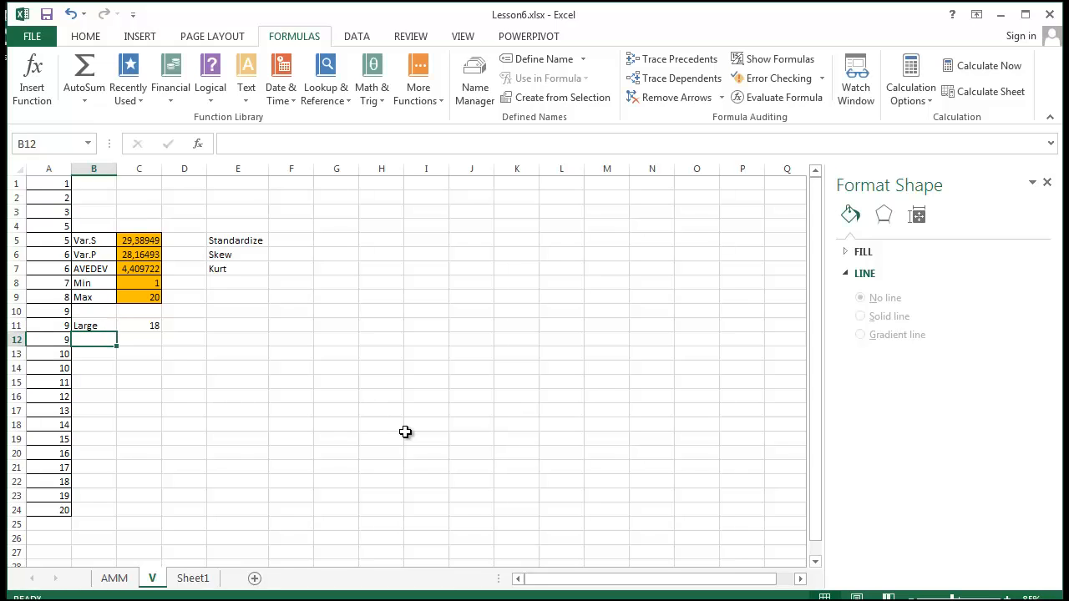
pyautogui.click(330, 422)
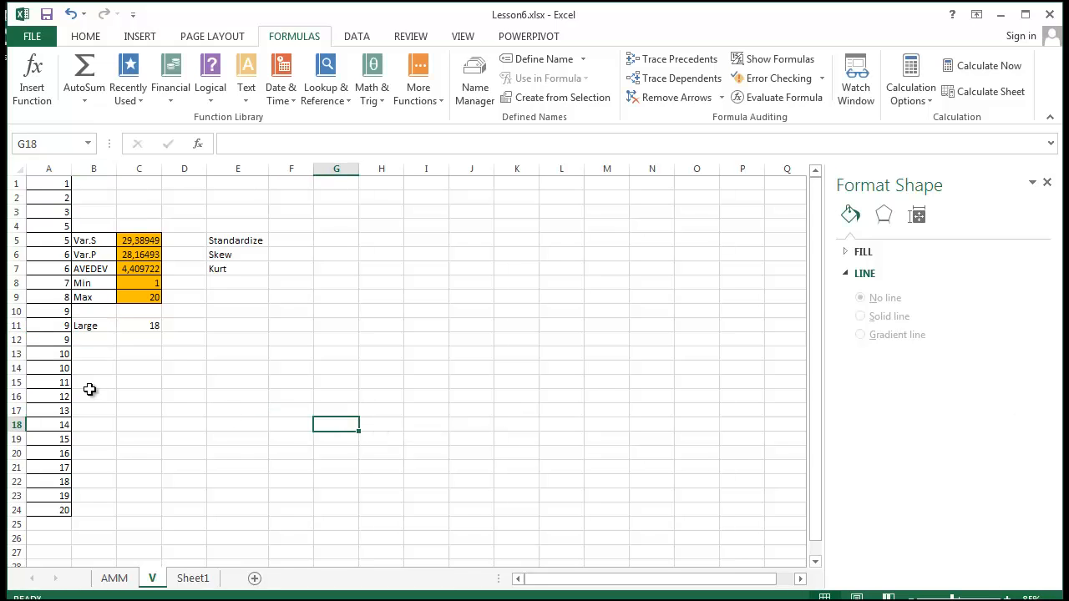
# Copy the formatting of the Max row B9:C9 onto the Large row B11:C11 with Format Painter.
pyautogui.moveTo(105, 297); pyautogui.dragTo(139, 297)
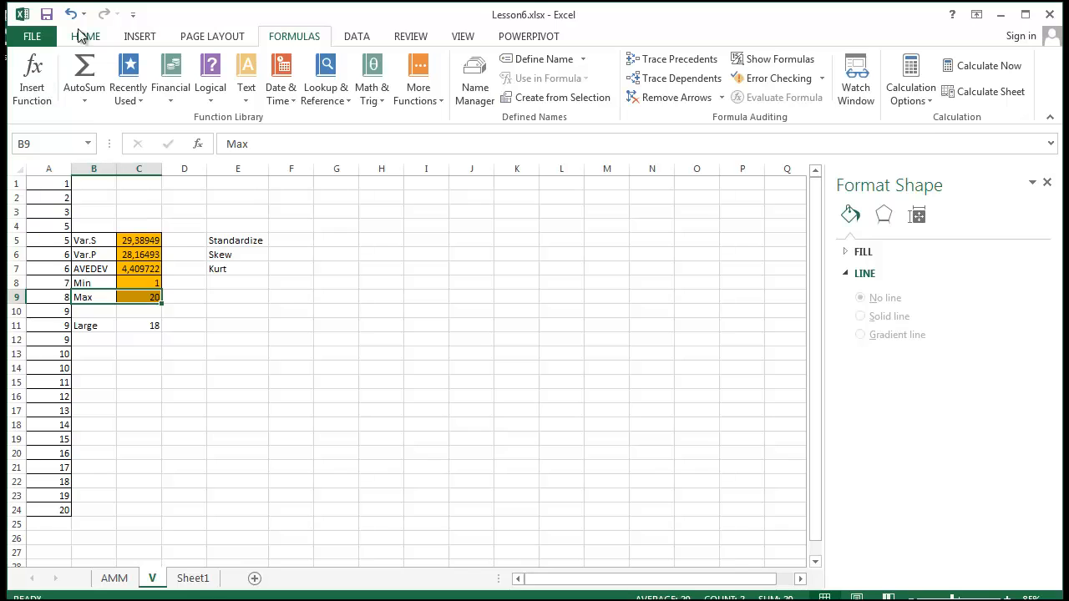
pyautogui.click(48, 36)
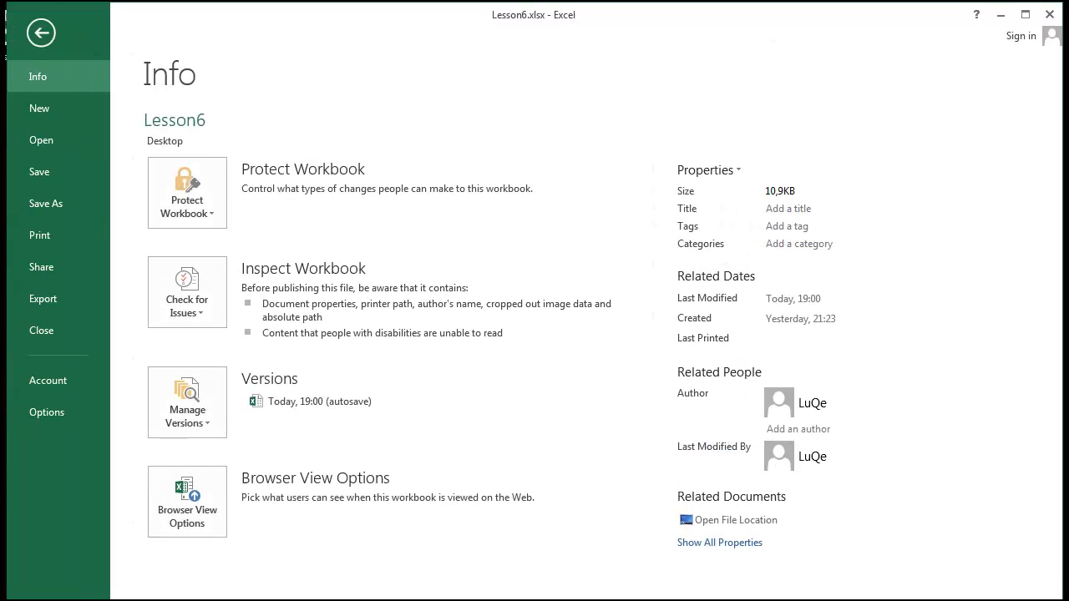
pyautogui.click(1050, 14)
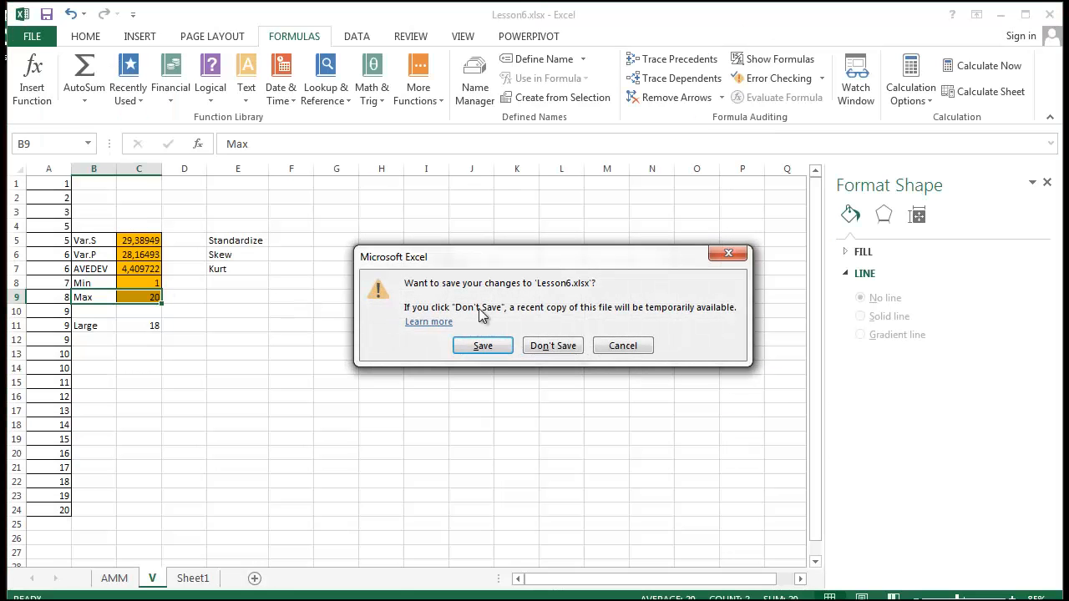
pyautogui.click(624, 346)
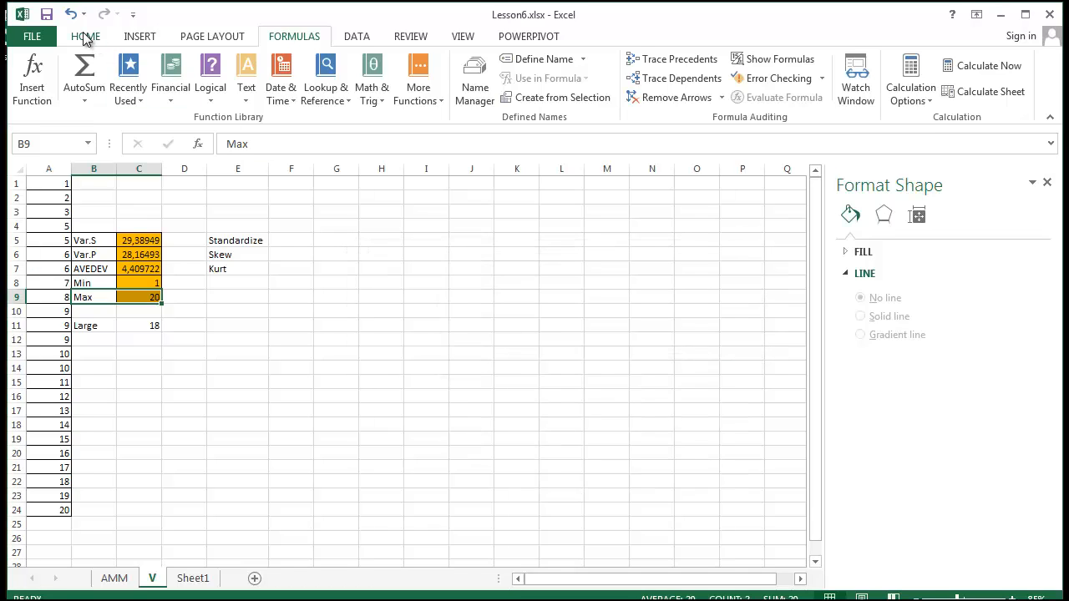
pyautogui.click(85, 36)
pyautogui.click(55, 96)
pyautogui.moveTo(87, 327)
pyautogui.mouseDown()
pyautogui.moveTo(201, 319)
pyautogui.moveTo(155, 325)
pyautogui.mouseUp()
pyautogui.click(182, 408)
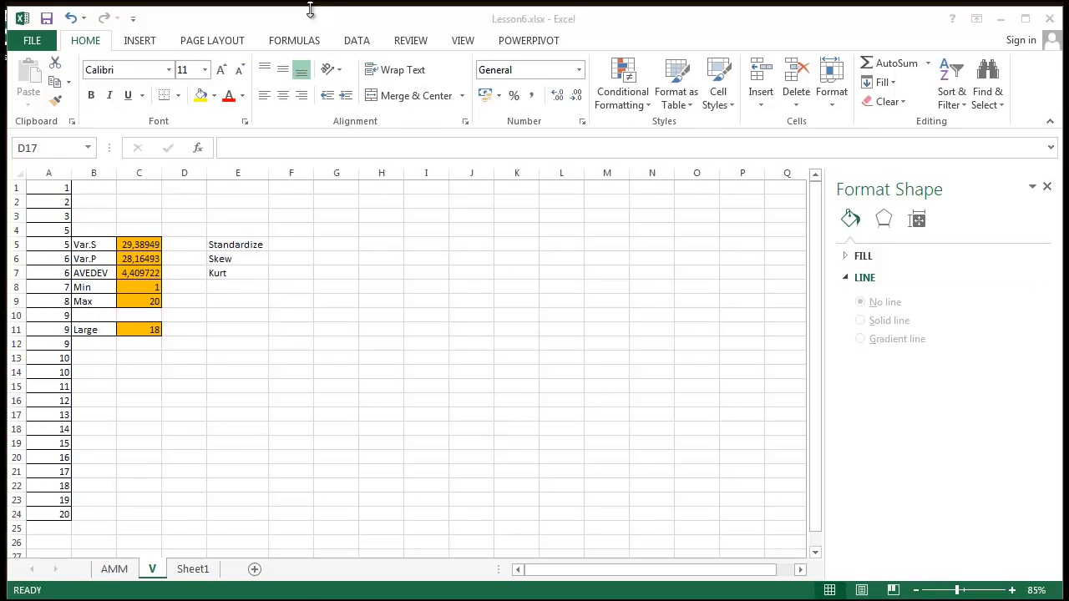
# Start inserting a function in D17 and search the available functions for "small".
pyautogui.click(294, 40)
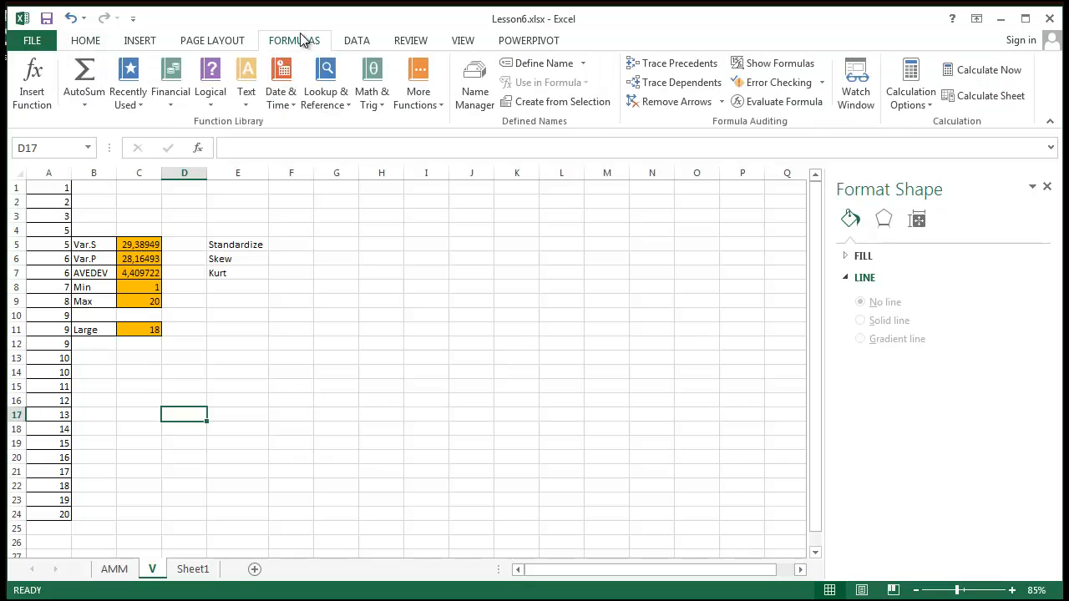
pyautogui.click(33, 91)
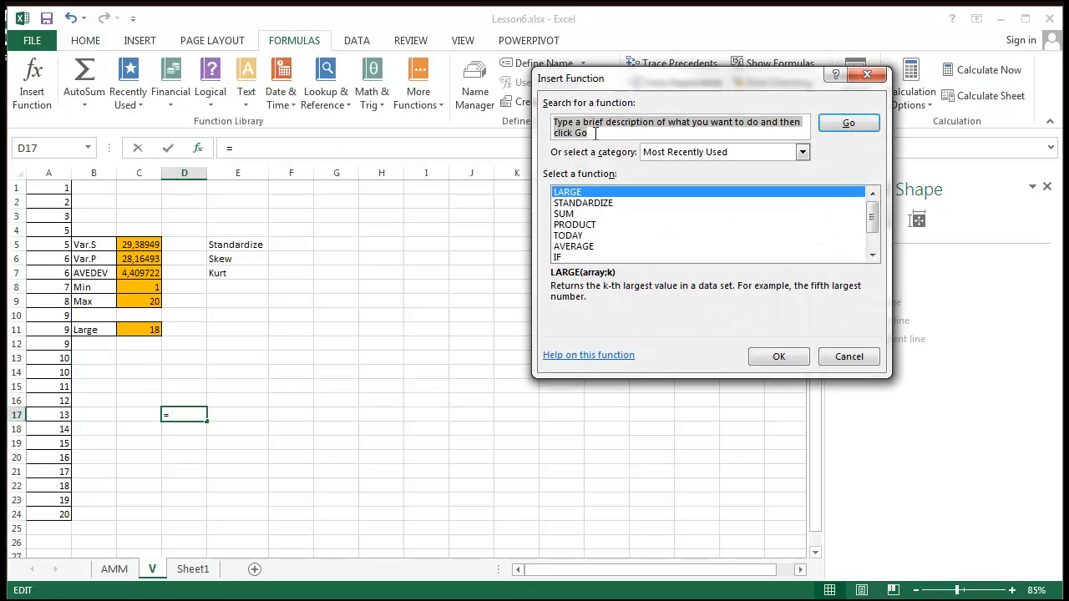
pyautogui.write('small')
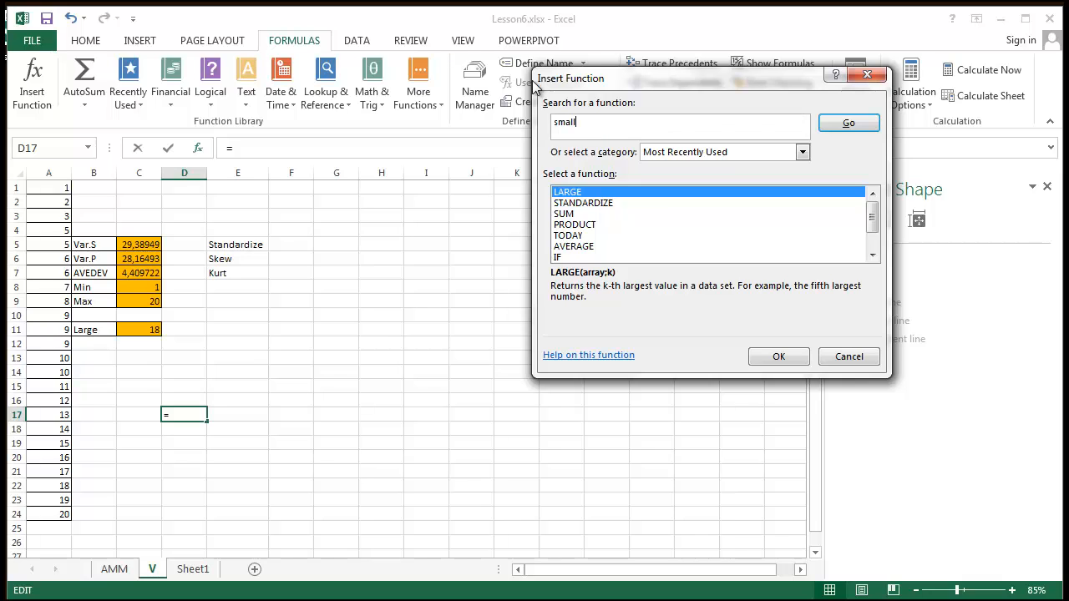
pyautogui.press('Return')
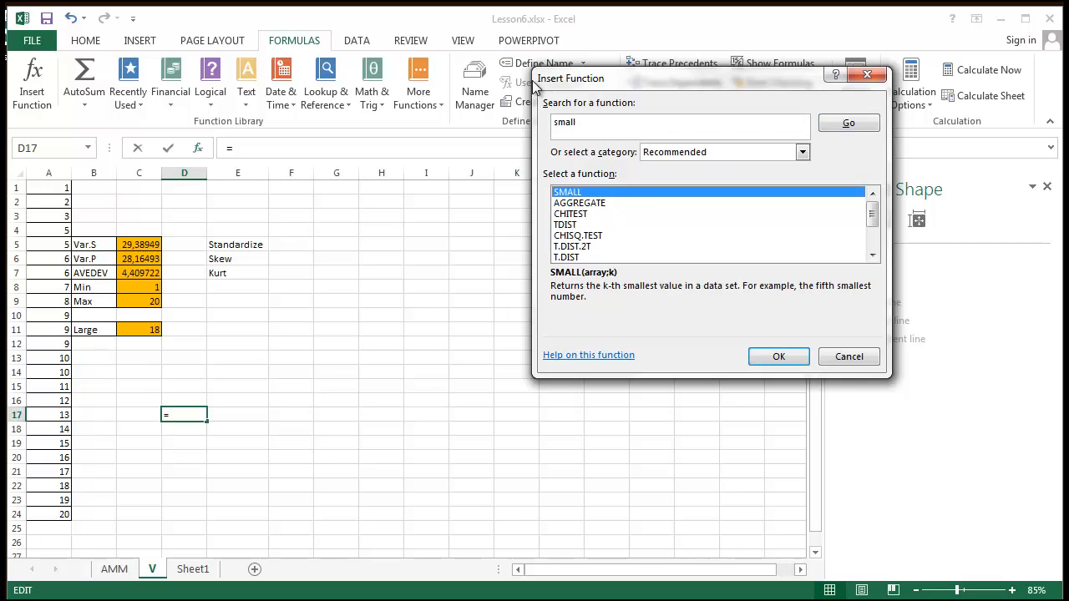
# Choose the SMALL function, open its help article in an enlarged window and read the descriptions of the Array and K arguments.
pyautogui.doubleClick(588, 198)
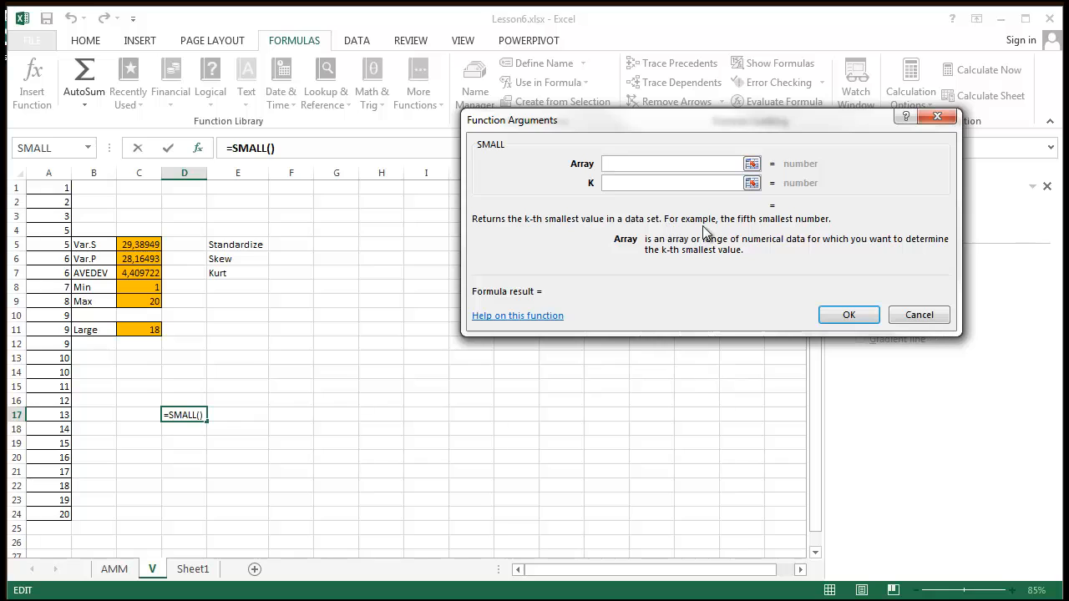
pyautogui.click(536, 315)
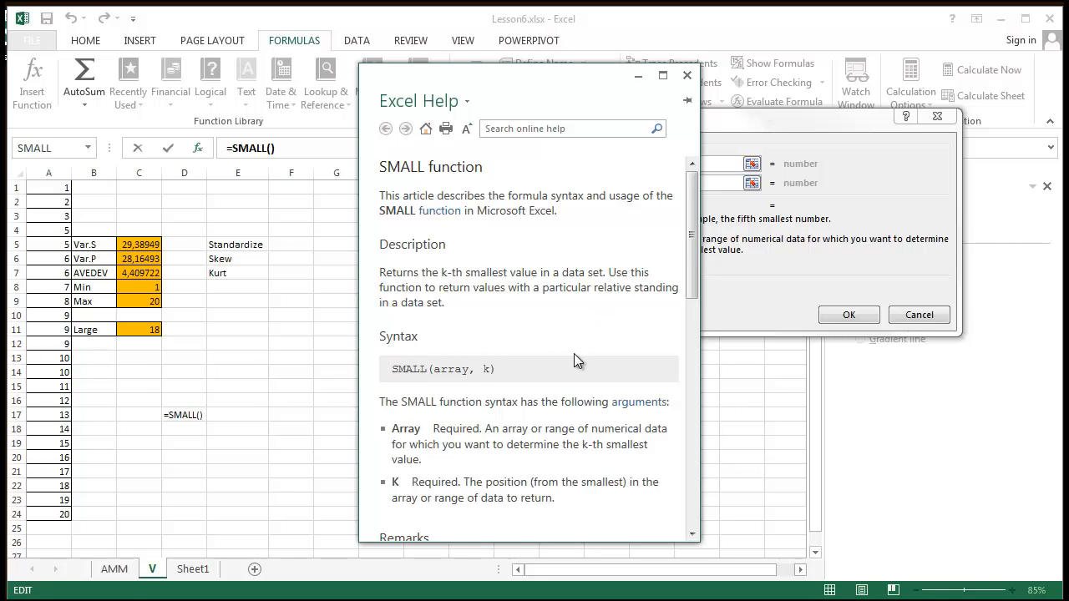
pyautogui.scroll(-3, 573, 354)
pyautogui.click(662, 75)
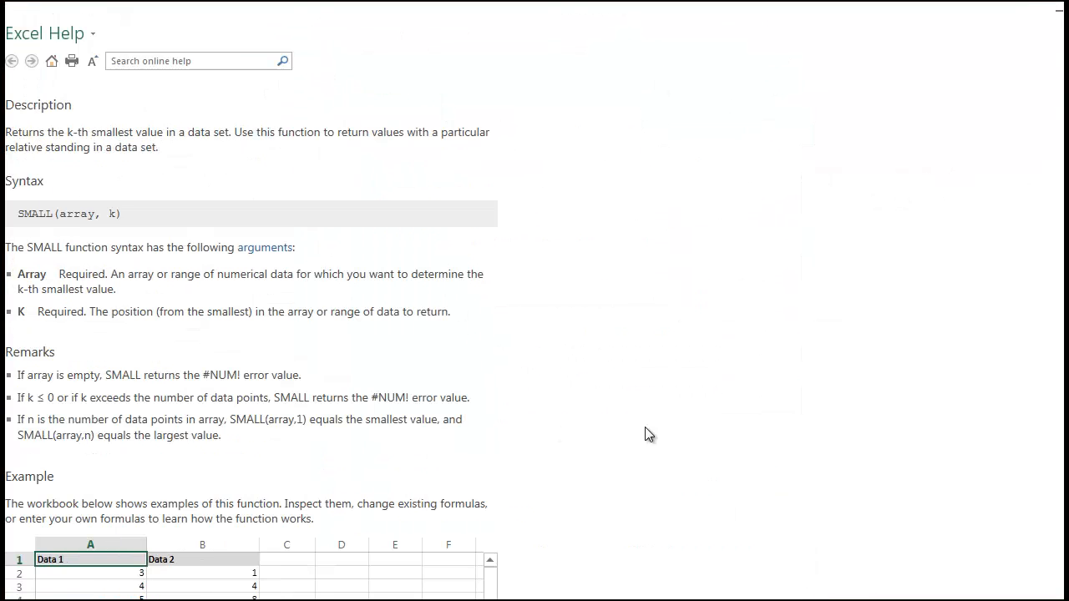
pyautogui.doubleClick(307, 17)
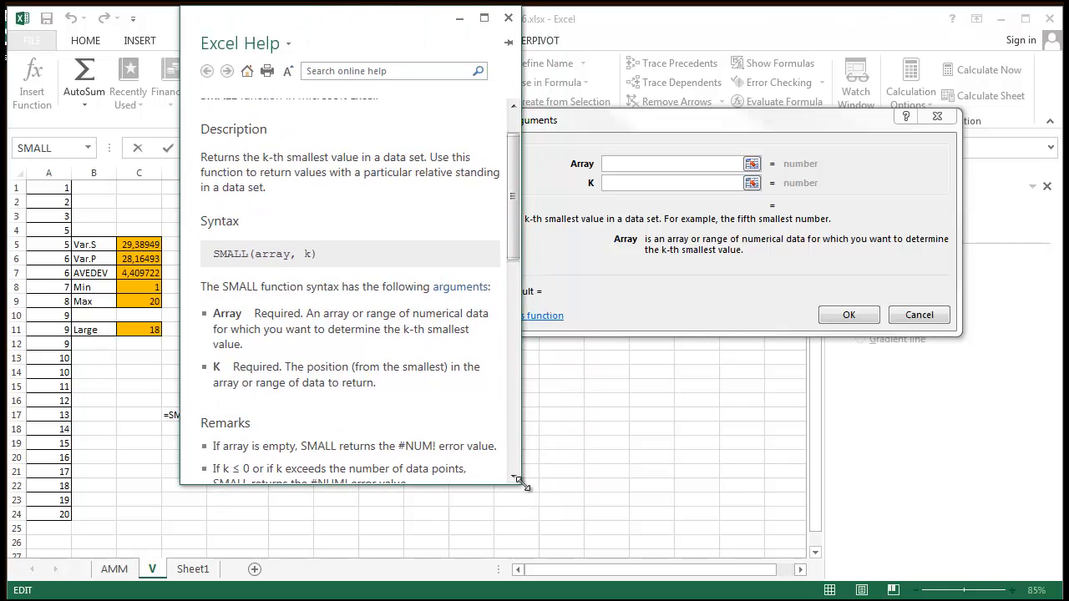
pyautogui.moveTo(518, 483); pyautogui.dragTo(1006, 584)
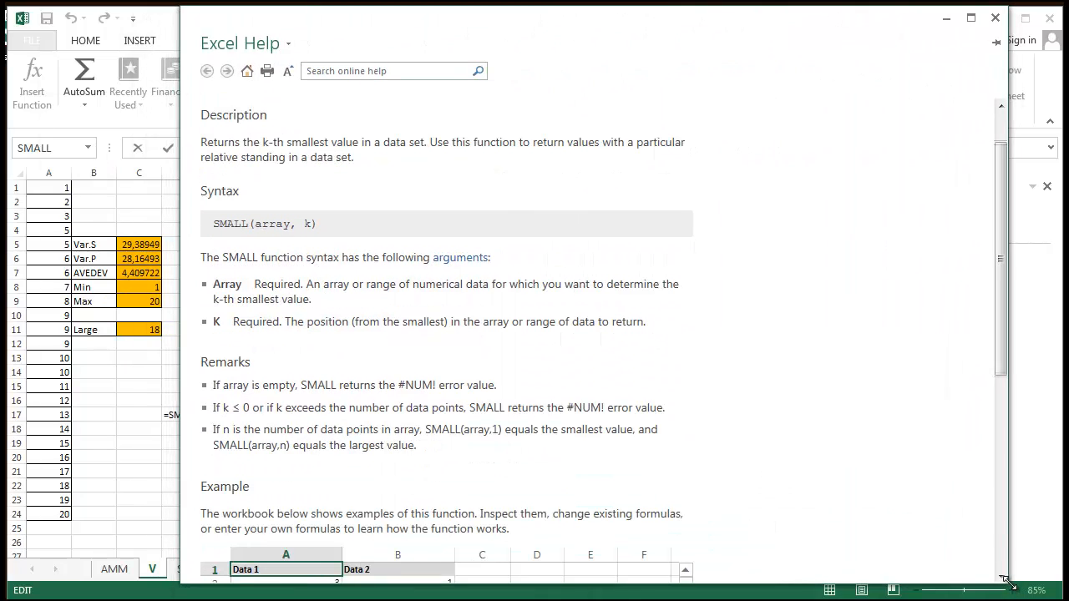
pyautogui.doubleClick(692, 359)
pyautogui.click(521, 349)
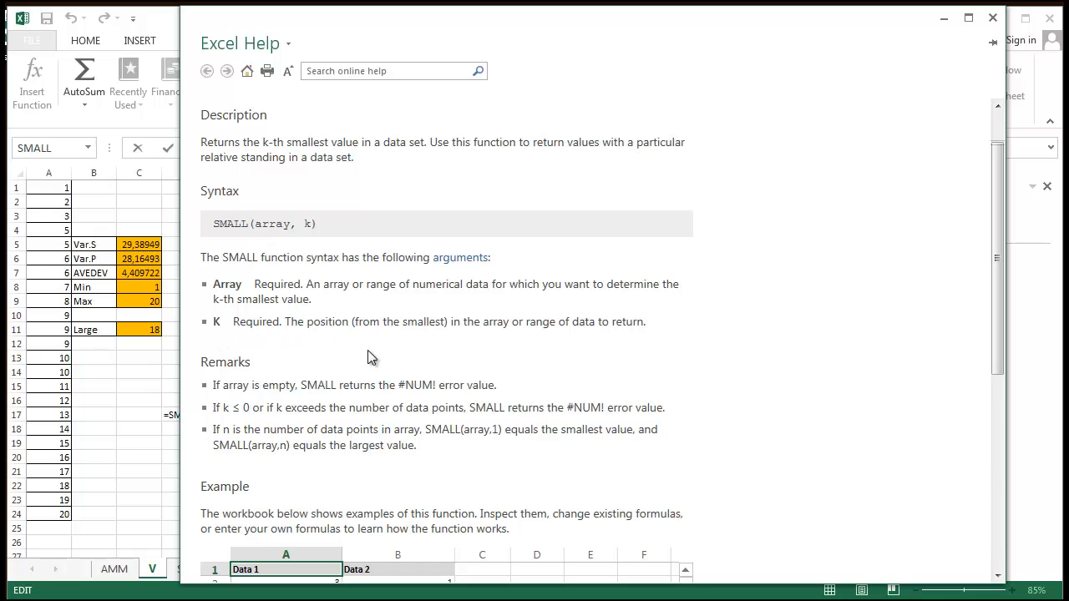
pyautogui.moveTo(354, 326); pyautogui.dragTo(425, 332)
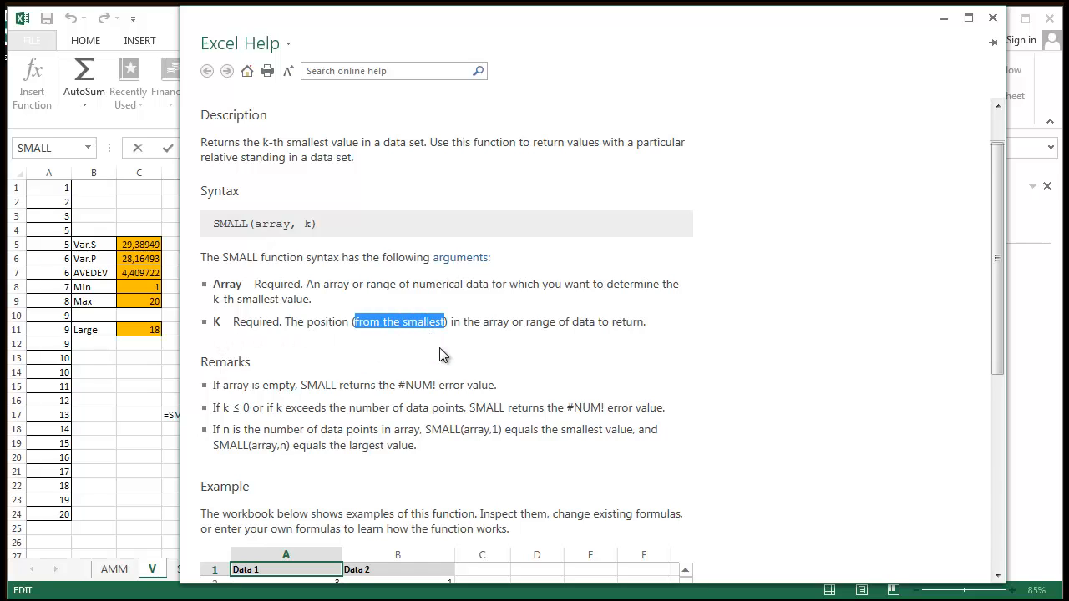
pyautogui.click(479, 354)
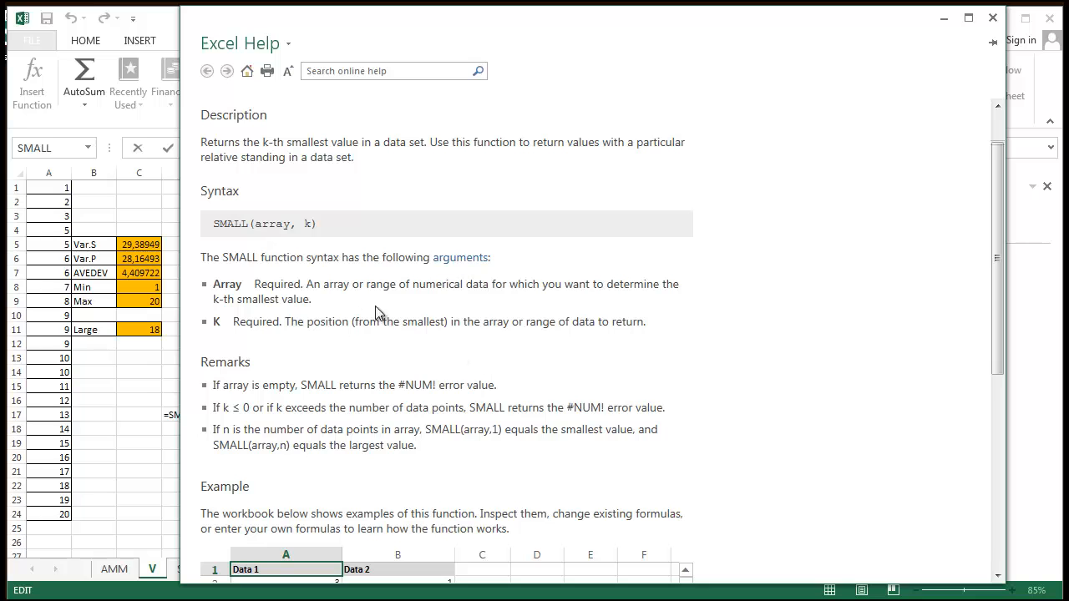
# Examine the help article's example workbook, comparing its SMALL formulas with the Data 1 range A2:A10 and Data 2 range B2:B10.
pyautogui.scroll(-5, 614, 326)
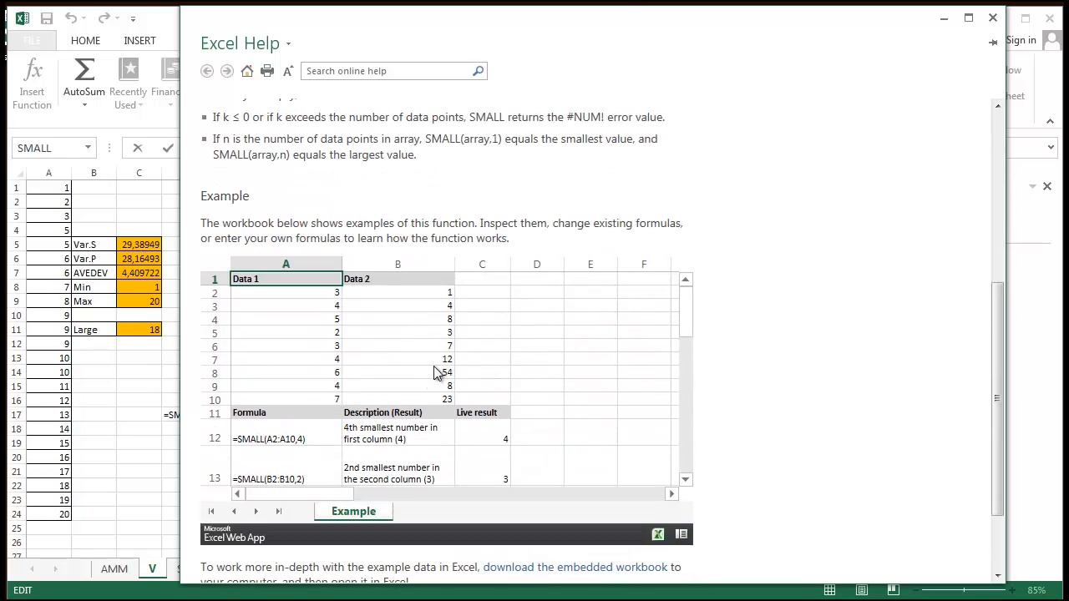
pyautogui.scroll(3, 436, 368)
pyautogui.scroll(1, 438, 378)
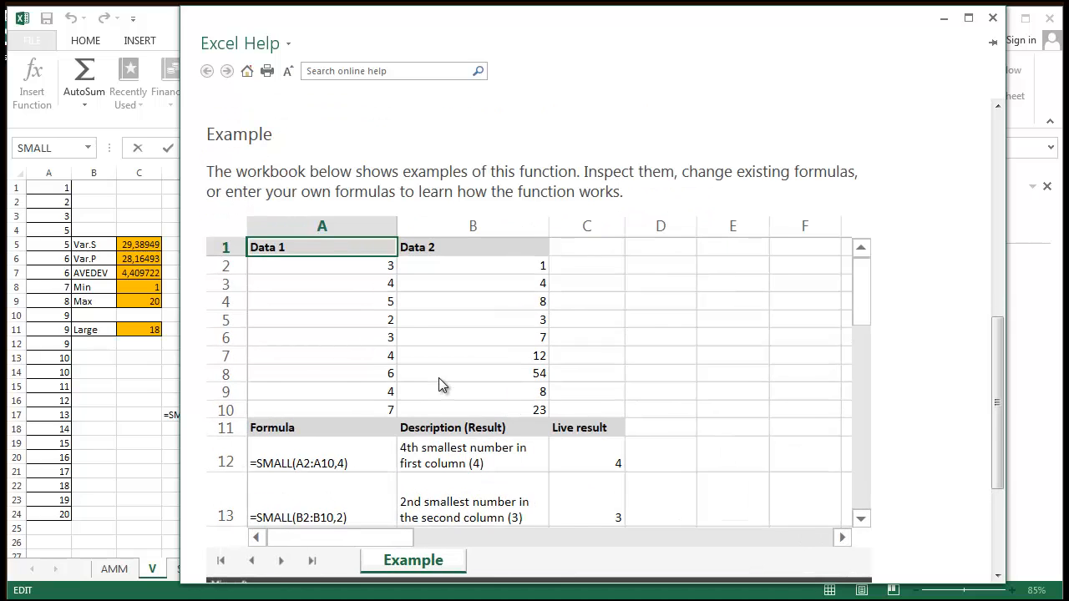
pyautogui.click(714, 359)
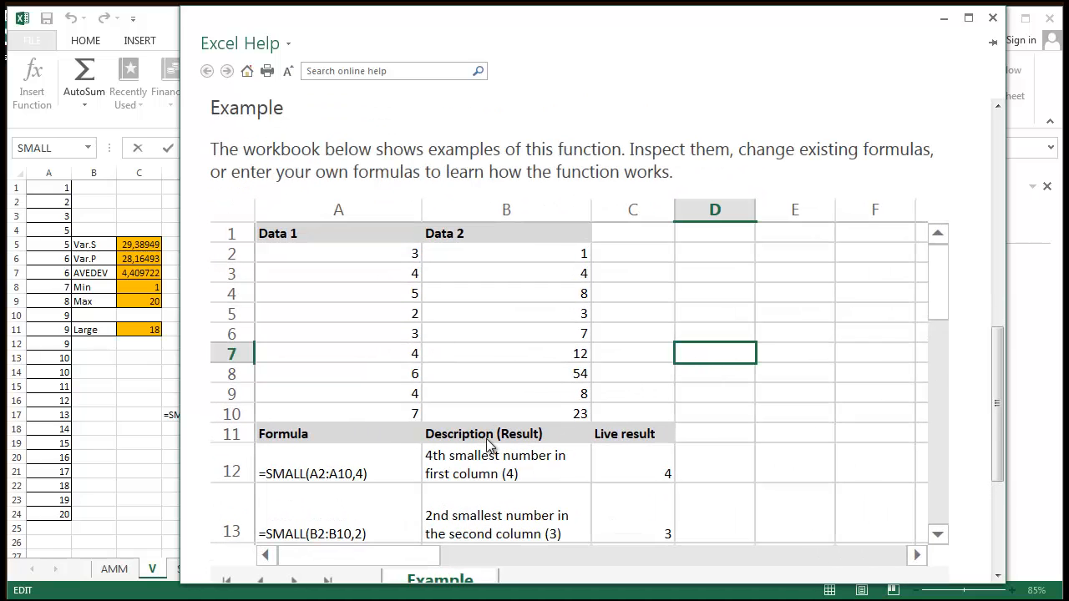
pyautogui.click(454, 454)
pyautogui.click(291, 464)
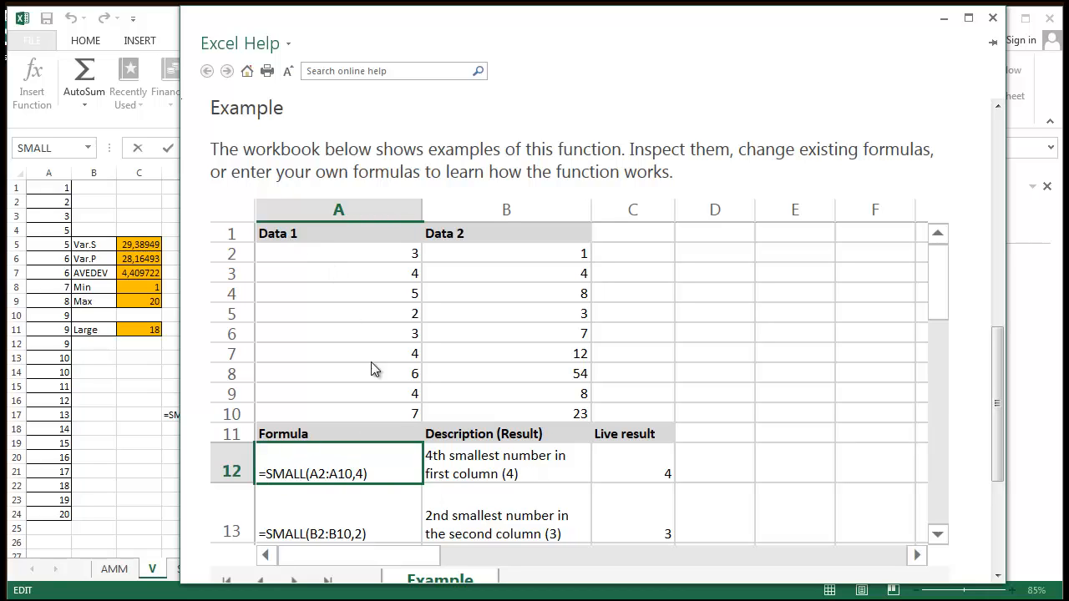
pyautogui.click(368, 409)
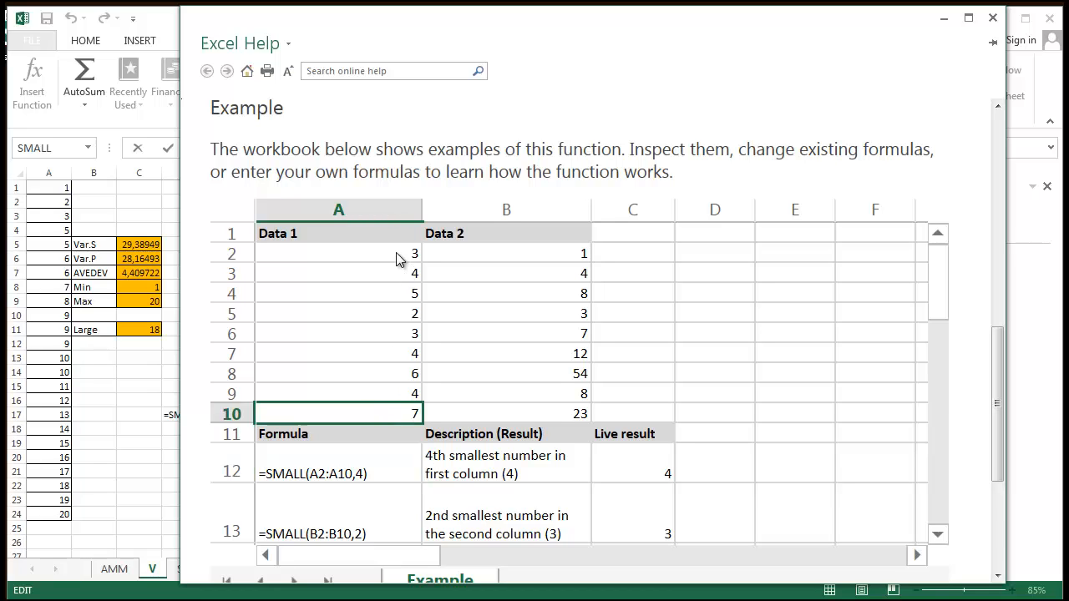
pyautogui.moveTo(401, 257); pyautogui.dragTo(384, 410)
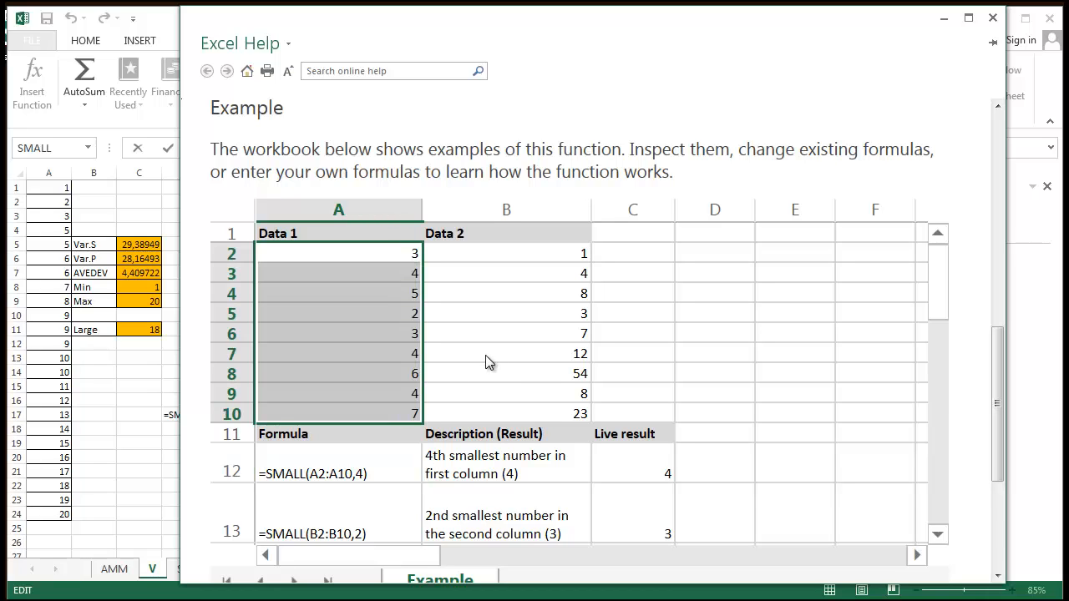
pyautogui.click(537, 272)
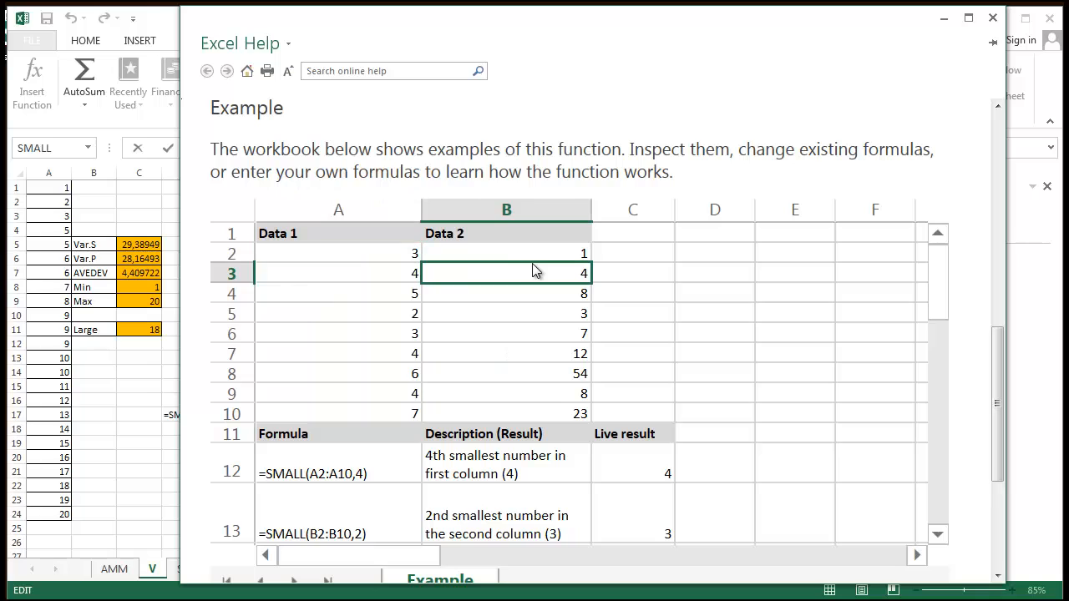
pyautogui.click(530, 258)
pyautogui.moveTo(530, 257); pyautogui.dragTo(512, 400)
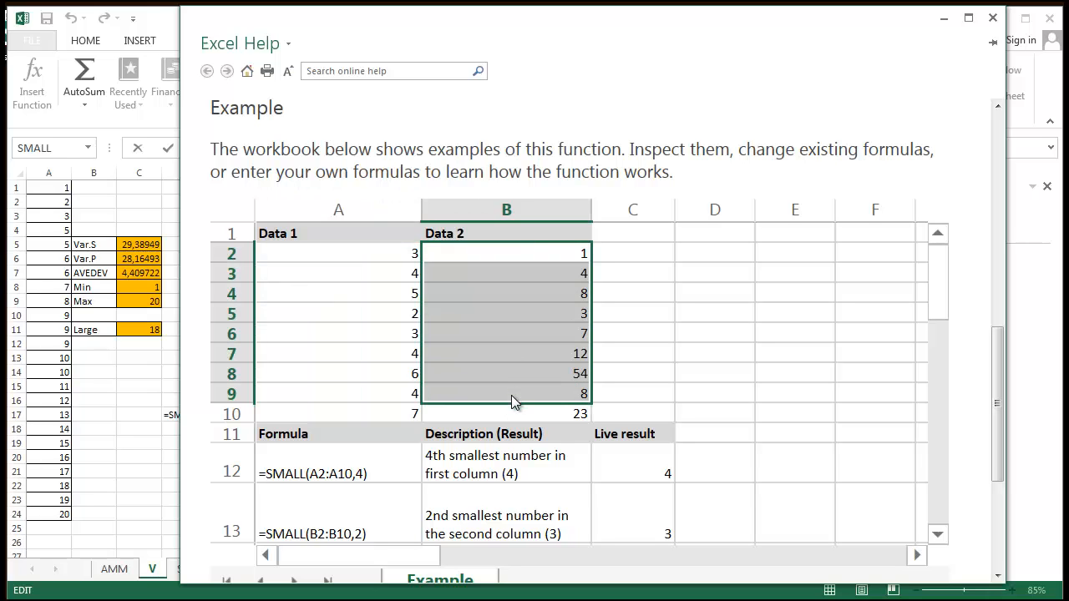
pyautogui.click(690, 317)
pyautogui.moveTo(529, 255); pyautogui.dragTo(585, 414)
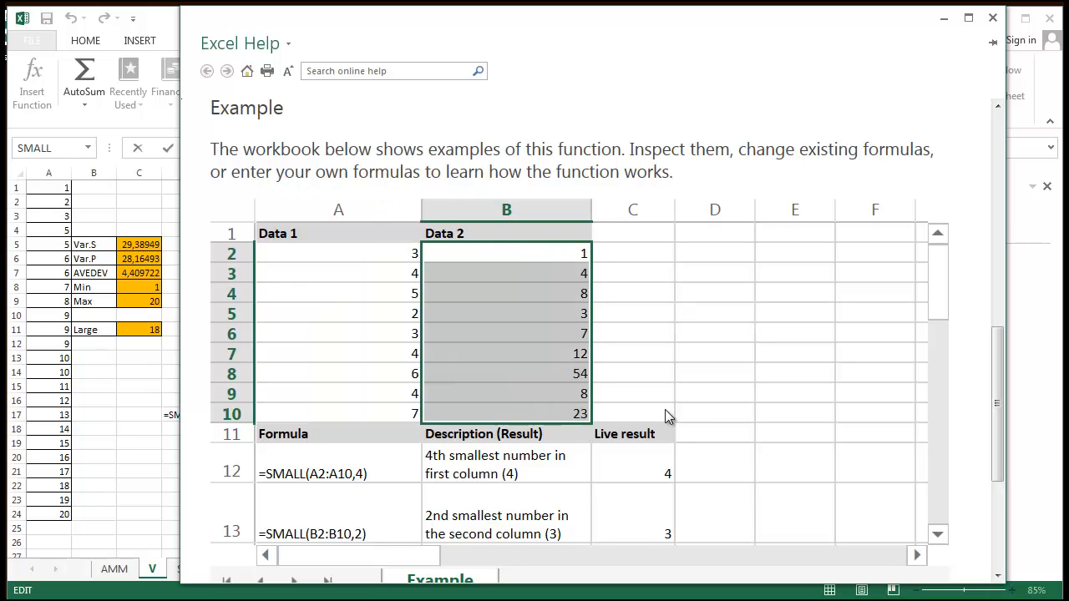
pyautogui.click(671, 375)
# Trace how the example formula =SMALL(A2:A10,4) ranks the Data 1 values from the smallest up to the fourth.
pyautogui.moveTo(331, 255); pyautogui.dragTo(330, 404)
pyautogui.scroll(-1, 330, 403)
pyautogui.click(506, 446)
pyautogui.click(505, 421)
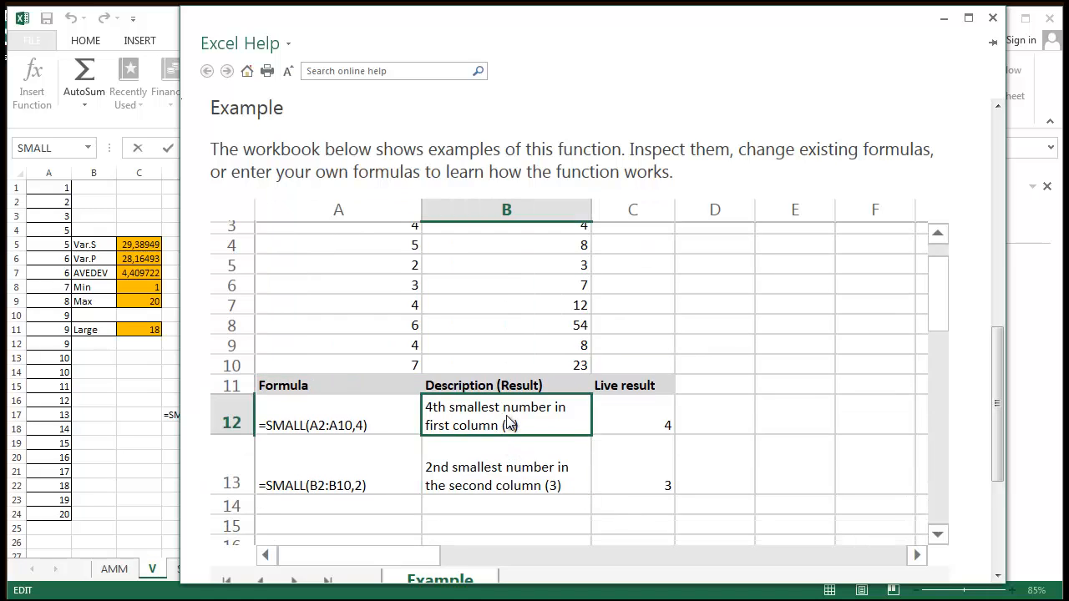
pyautogui.scroll(1, 464, 435)
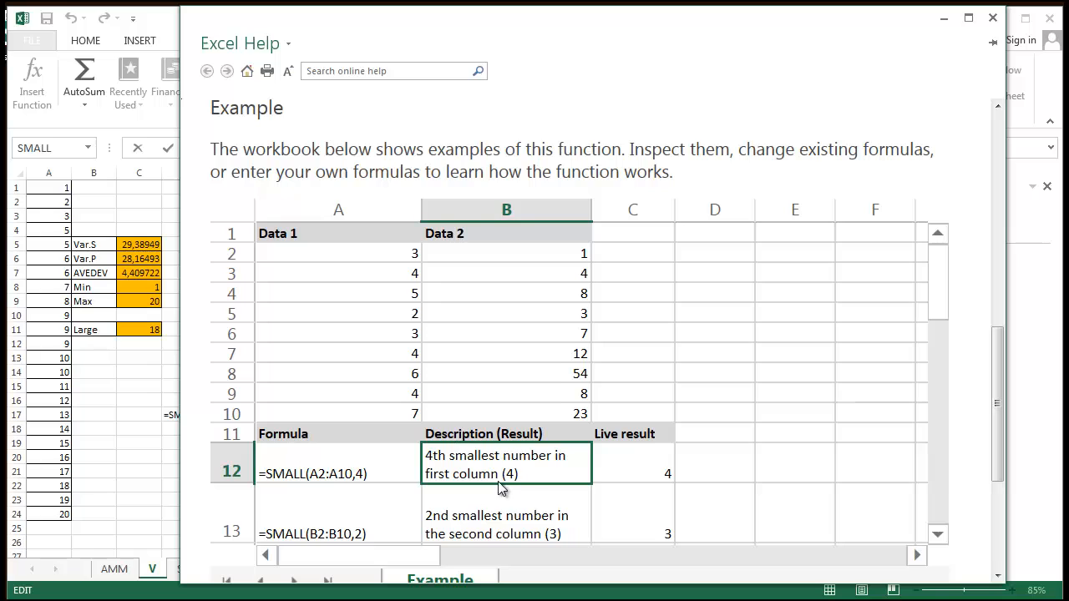
pyautogui.click(455, 314)
pyautogui.click(385, 255)
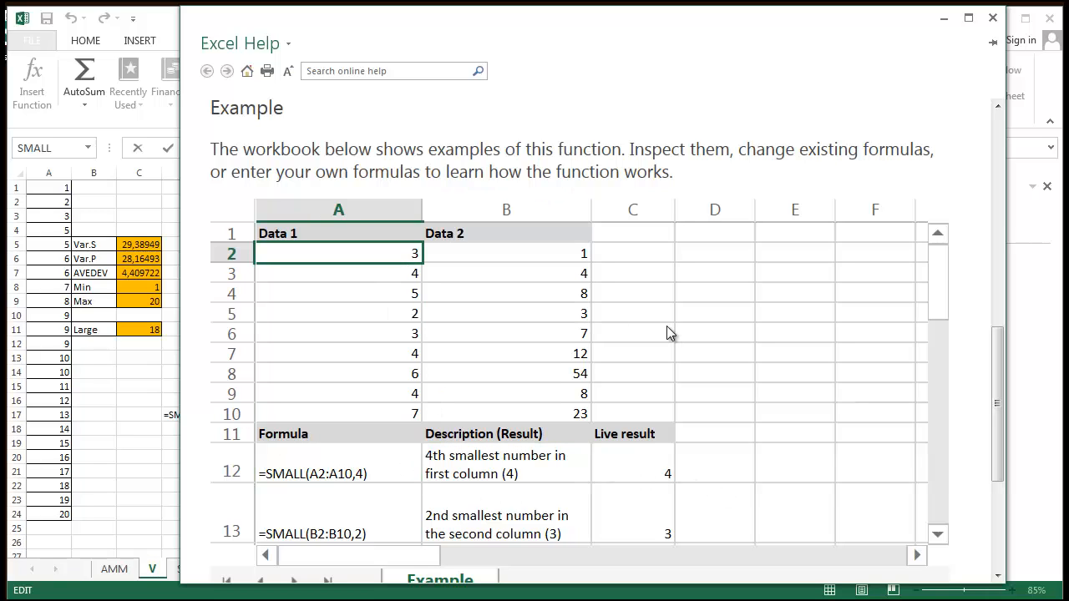
pyautogui.click(375, 313)
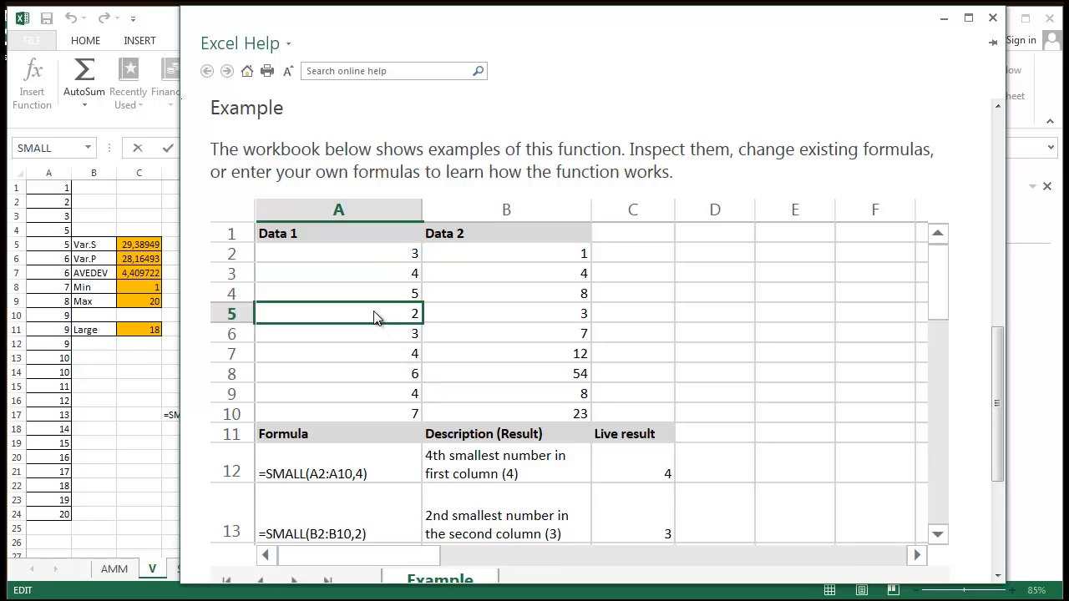
pyautogui.click(372, 346)
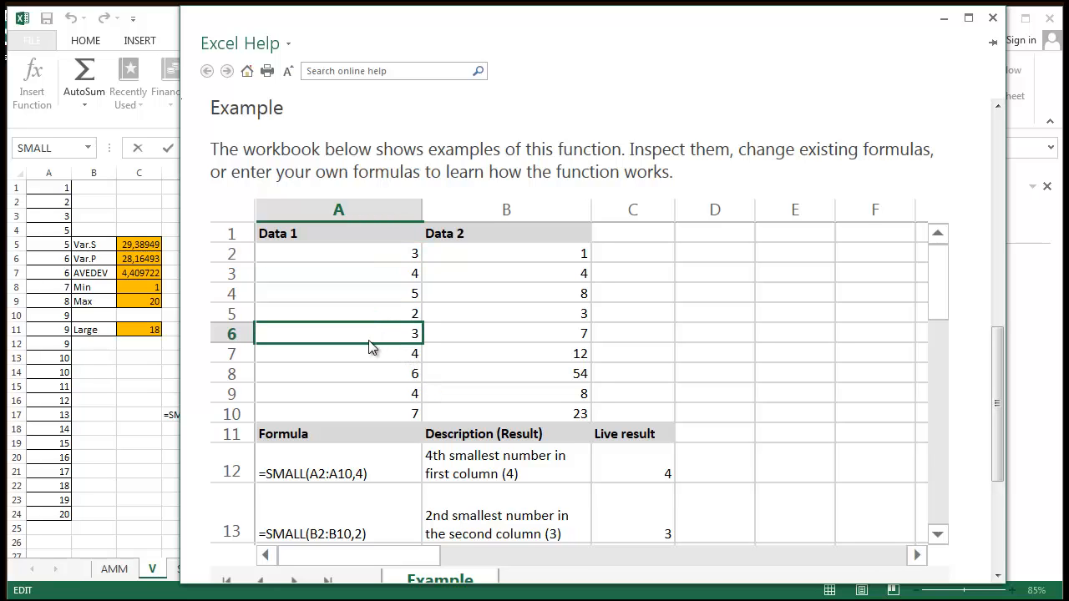
pyautogui.click(400, 262)
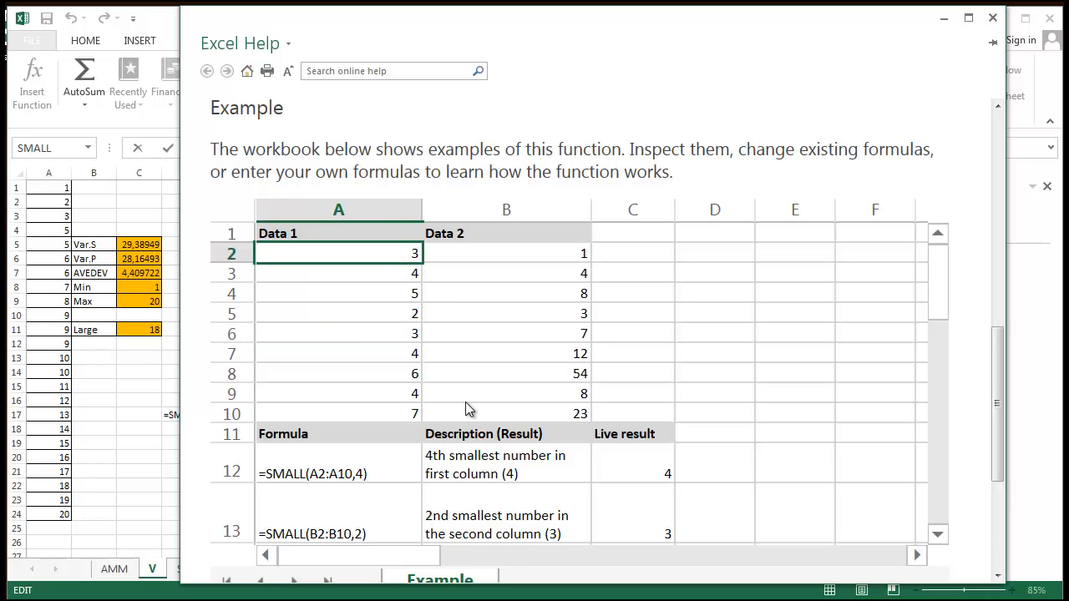
pyautogui.click(404, 394)
pyautogui.click(399, 273)
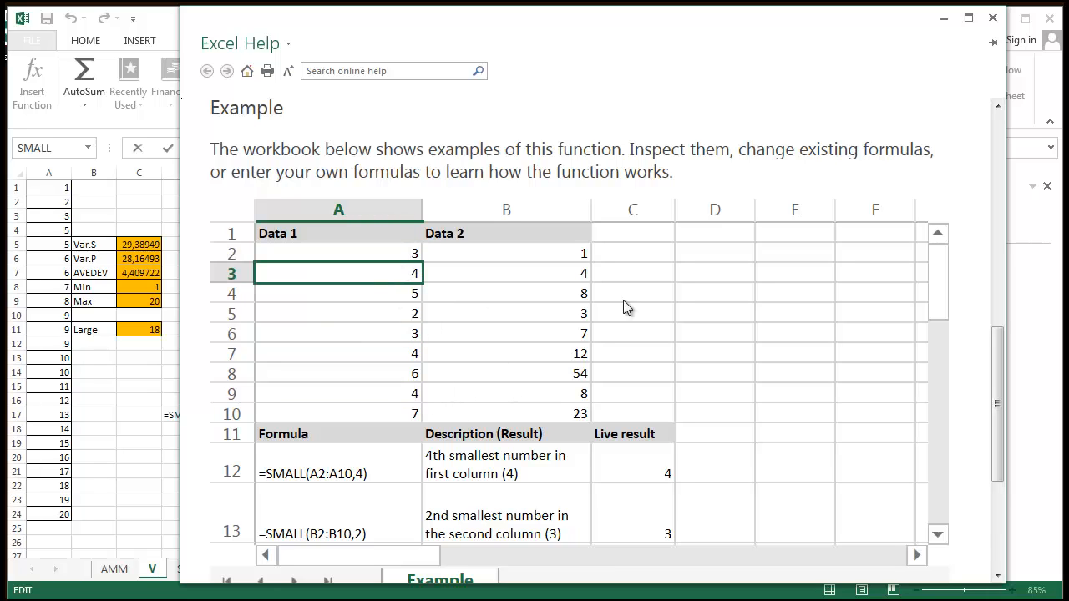
pyautogui.click(633, 480)
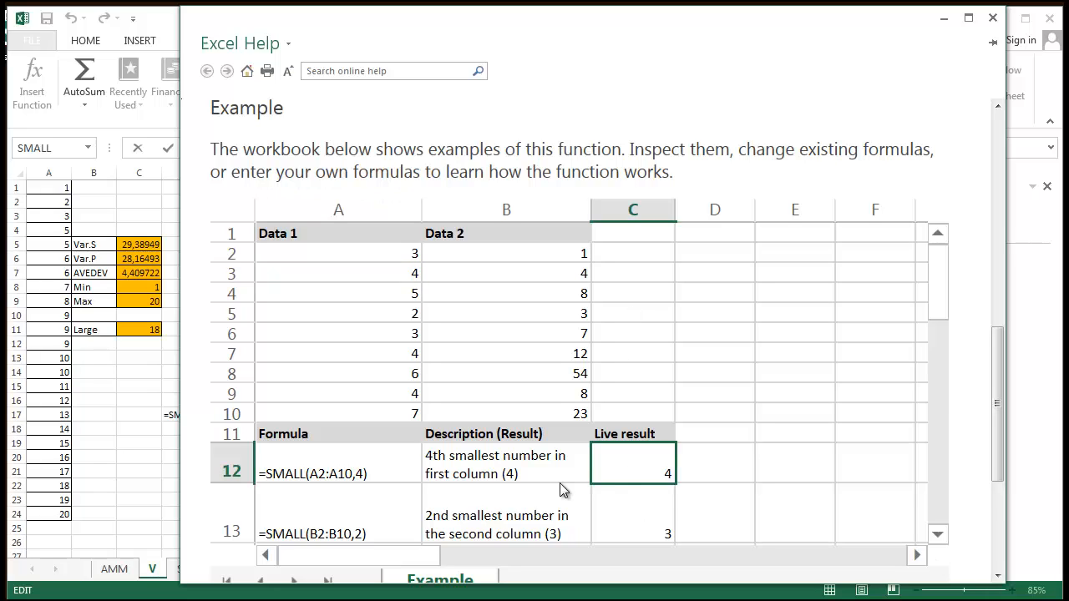
# Trace how the example formula =SMALL(B2:B10,2) ranks the Data 2 values, and close the help and the SMALL insertion in D17.
pyautogui.click(359, 535)
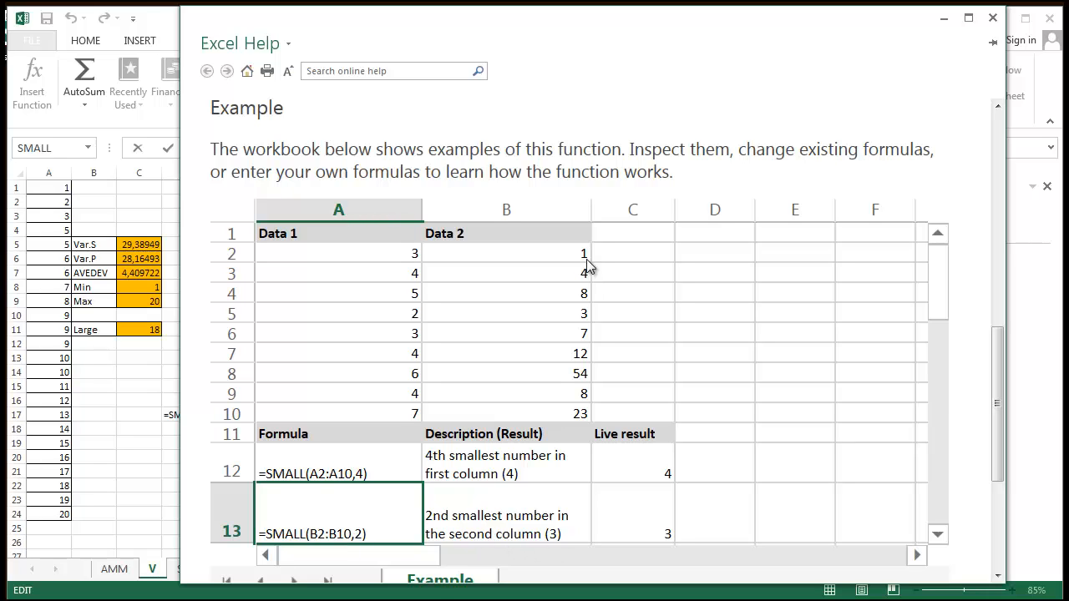
pyautogui.moveTo(588, 254); pyautogui.dragTo(584, 332)
pyautogui.moveTo(551, 393); pyautogui.dragTo(548, 416)
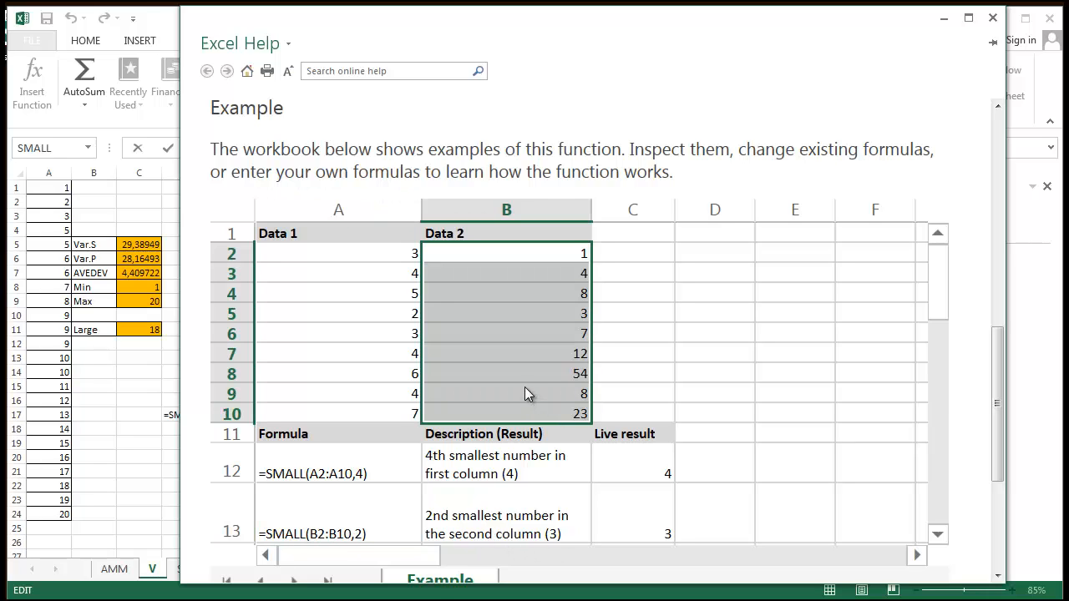
pyautogui.click(525, 387)
pyautogui.click(583, 254)
pyautogui.press('Delete')
pyautogui.write('1')
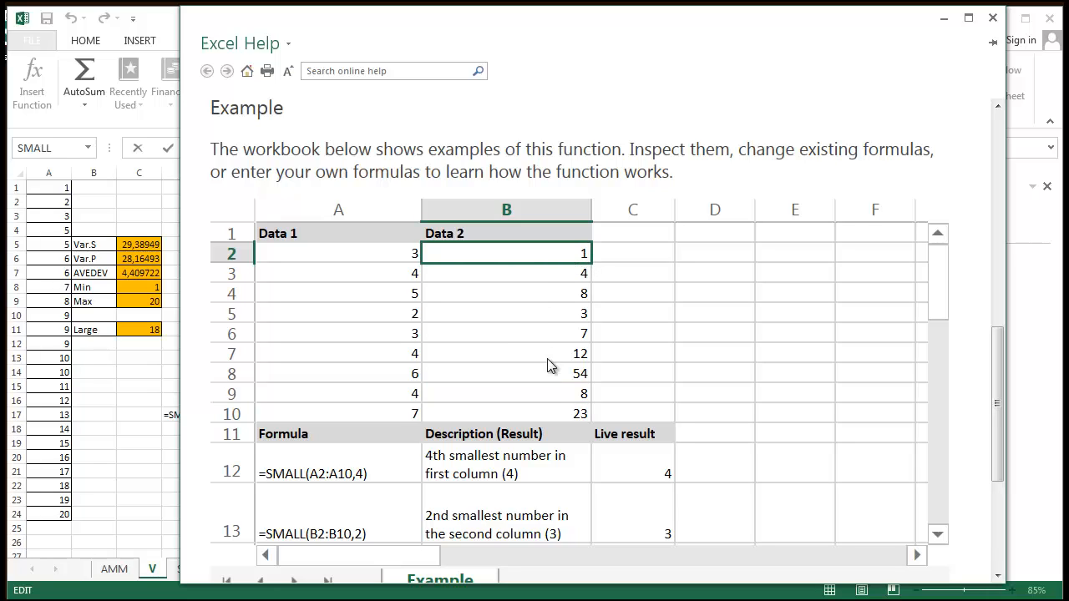
pyautogui.click(580, 319)
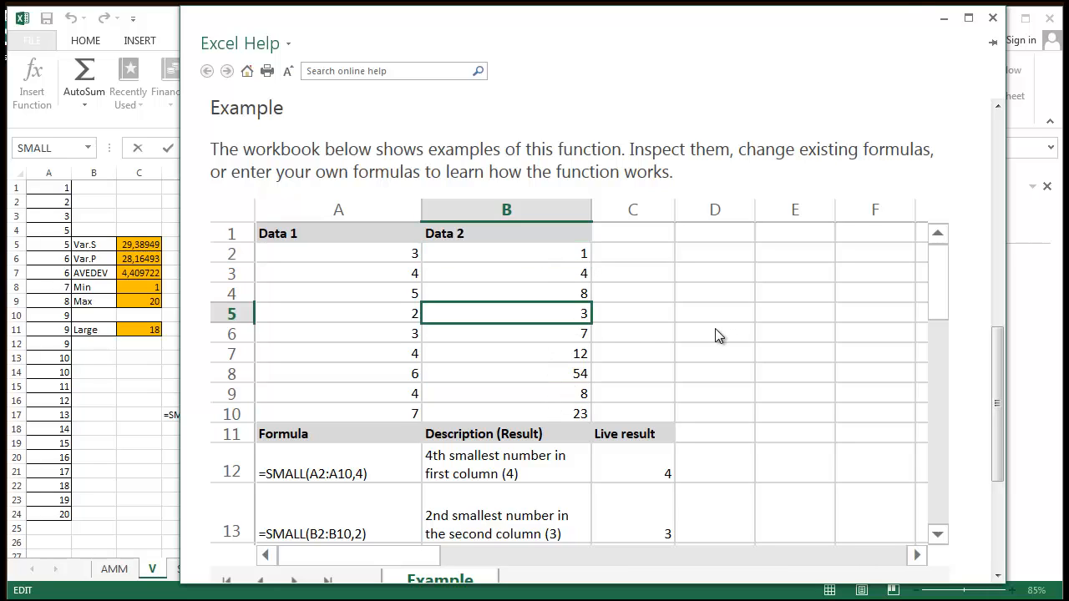
pyautogui.scroll(-1, 570, 410)
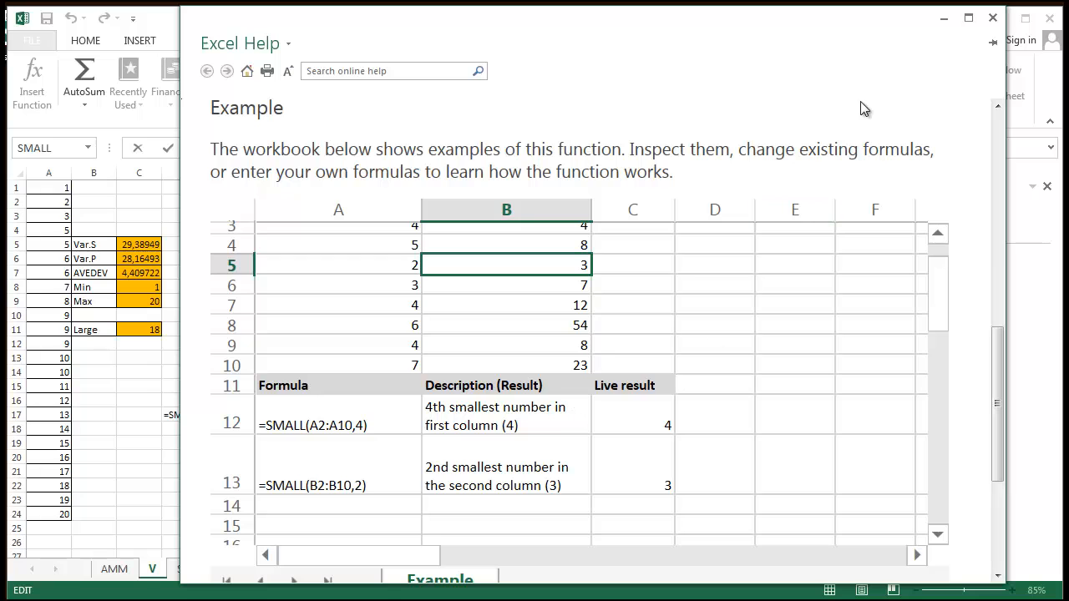
pyautogui.click(993, 18)
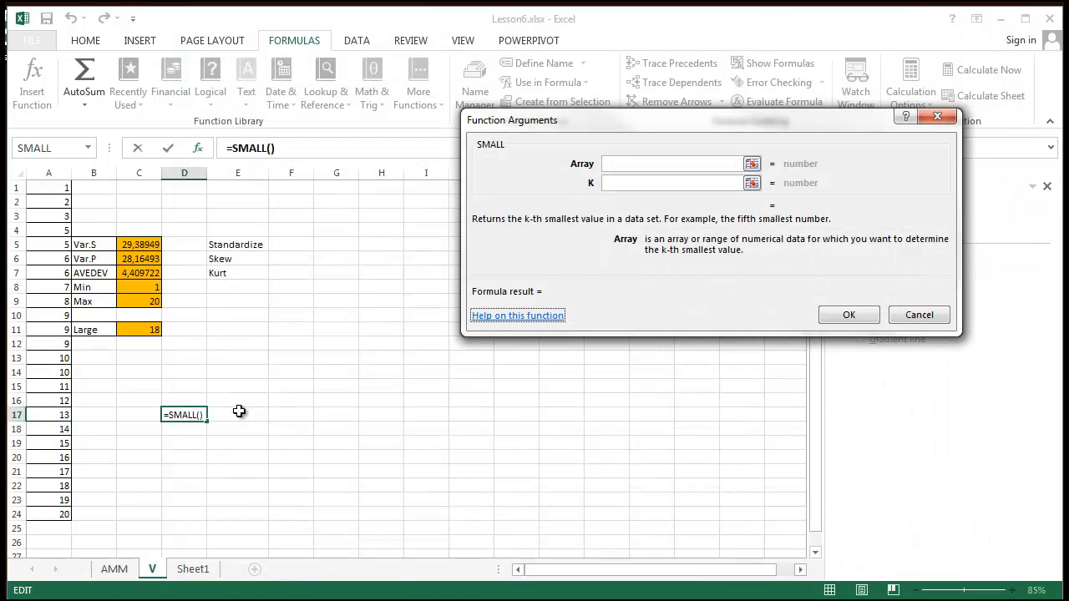
pyautogui.click(913, 316)
# Enter the label "Small" in B12, directly below the Large label.
pyautogui.click(94, 344)
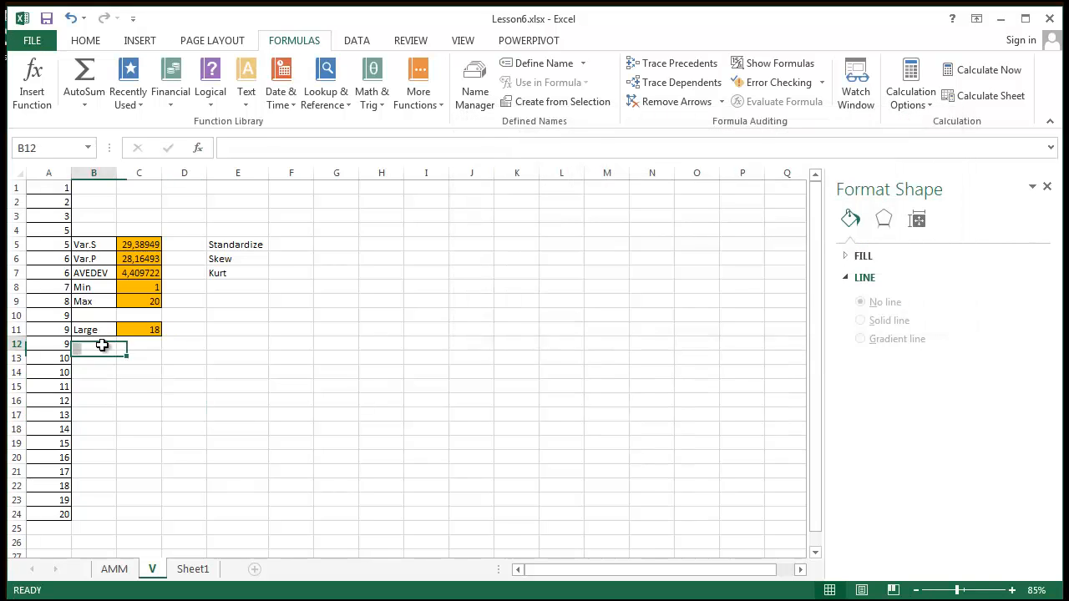
pyautogui.write('Smal')
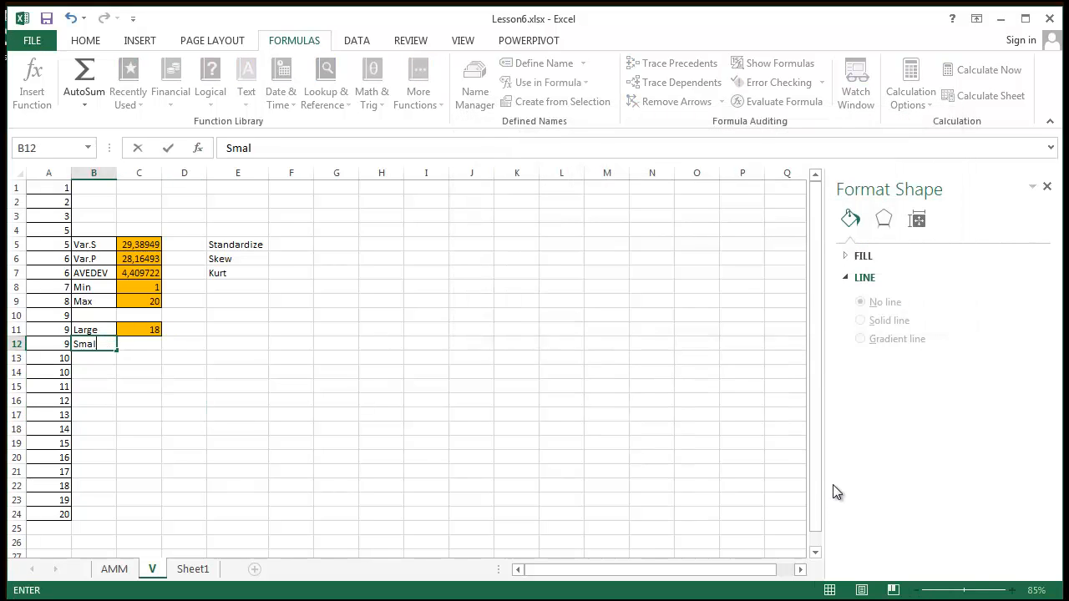
pyautogui.write('l')
pyautogui.press('Return')
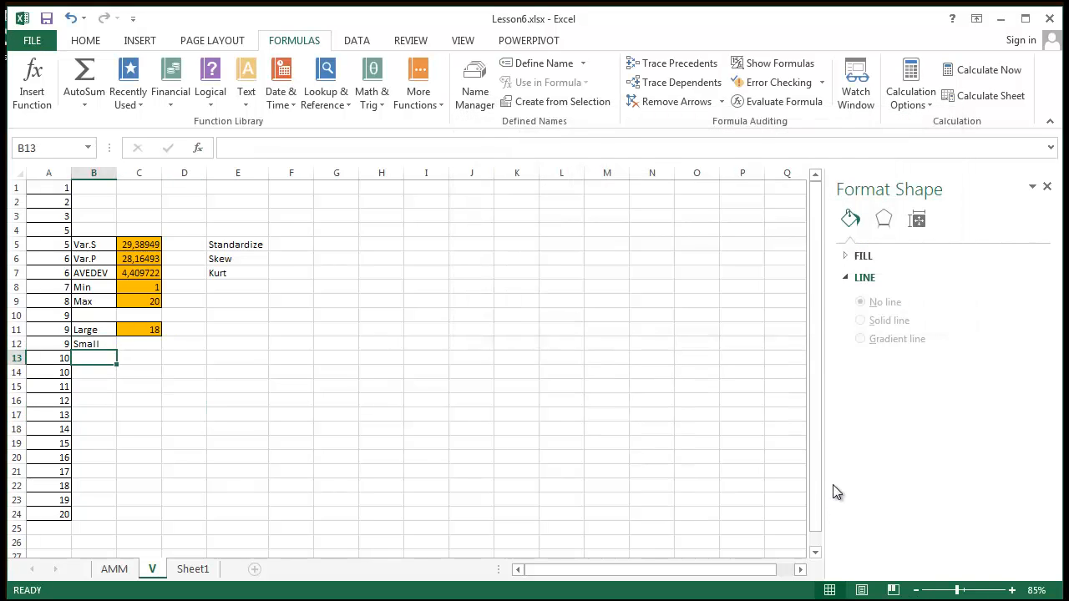
# Enter the formula =SMALL(A1:A24;5) in C12 for the fifth smallest value of the column A data.
pyautogui.click(136, 347)
pyautogui.write('=')
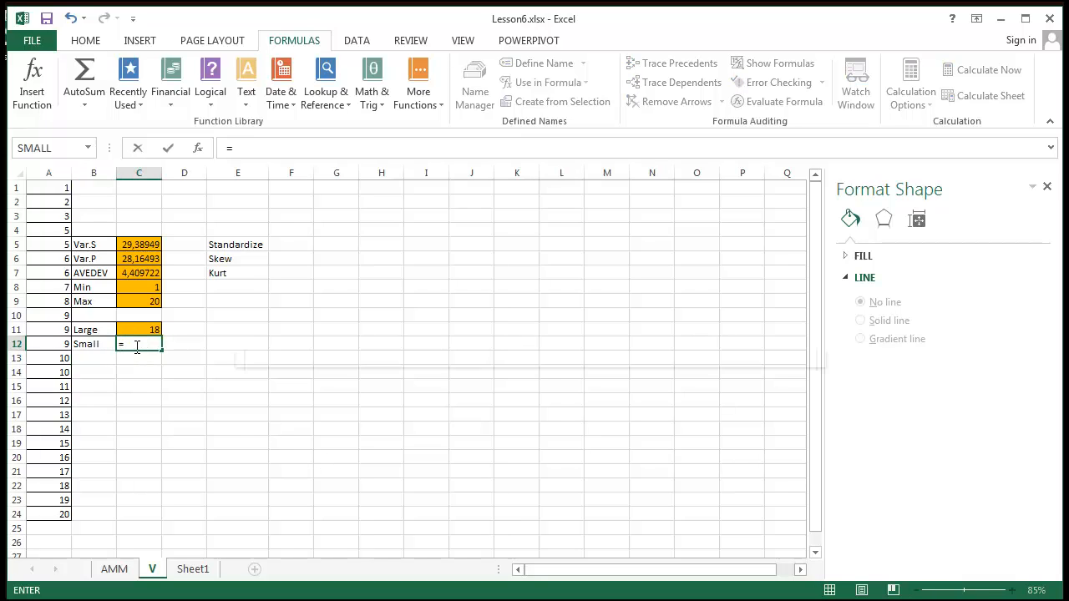
pyautogui.write('small')
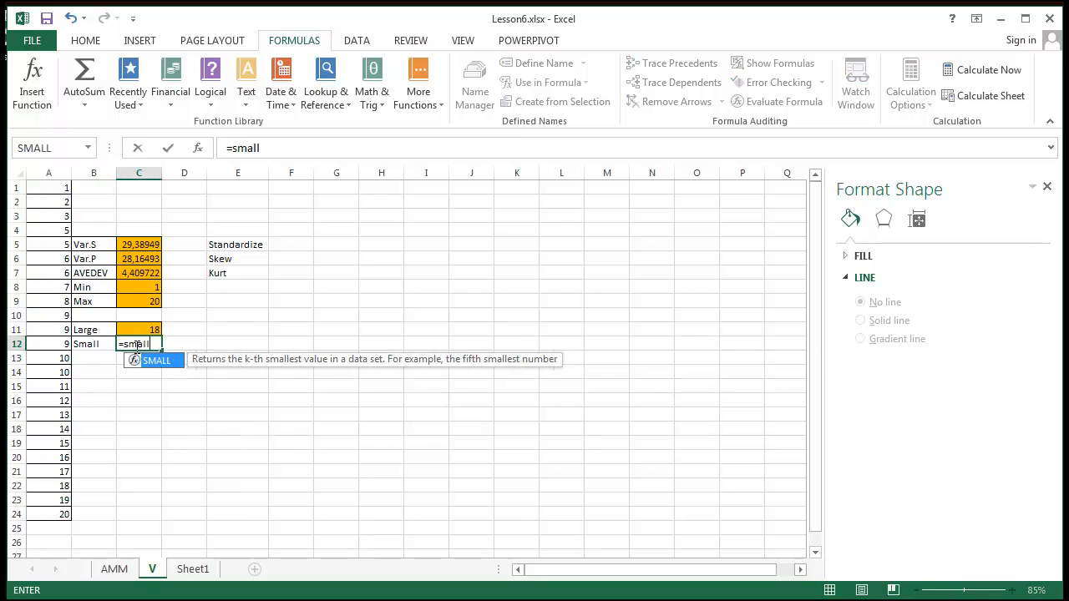
pyautogui.write('(')
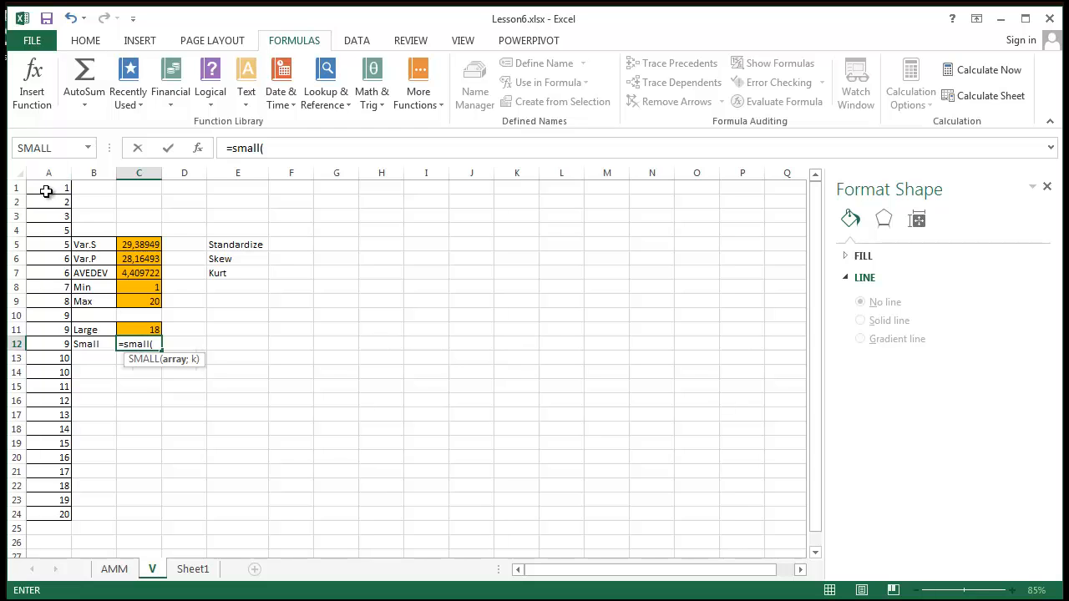
pyautogui.moveTo(52, 191); pyautogui.dragTo(57, 509)
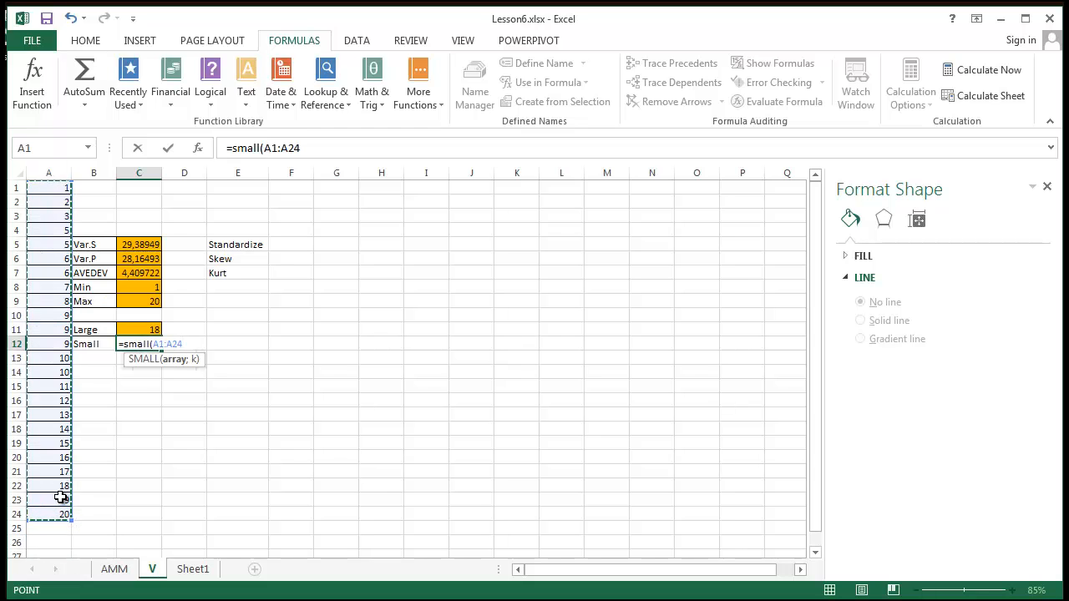
pyautogui.write(';5')
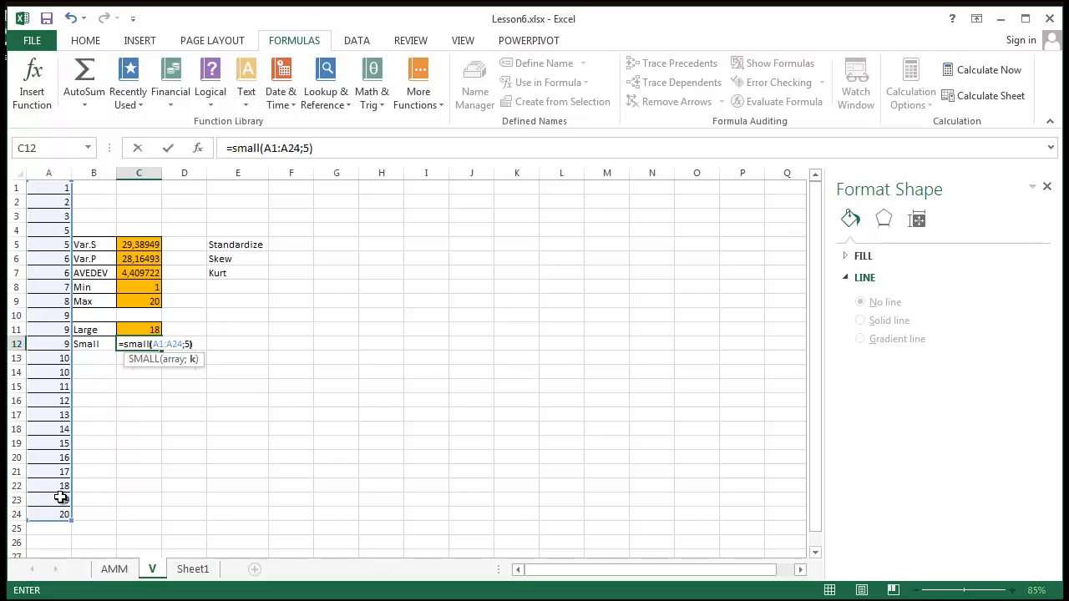
pyautogui.press('Return')
# Copy the bordered and orange-filled formatting of the Large row B11:C11 onto the Small row B12:C12.
pyautogui.moveTo(88, 330); pyautogui.dragTo(138, 330)
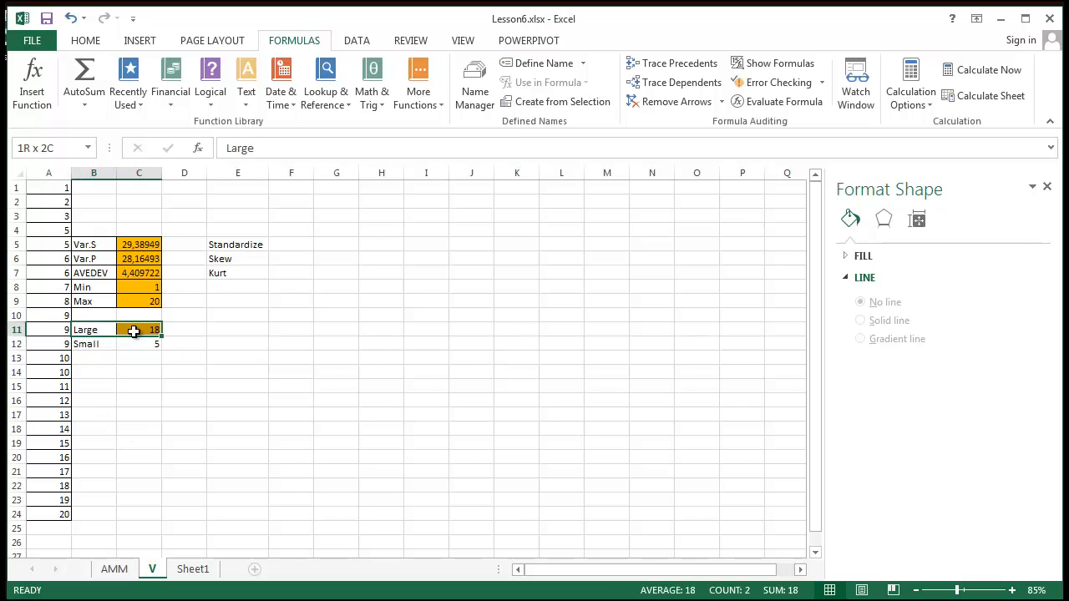
pyautogui.click(85, 40)
pyautogui.click(55, 100)
pyautogui.moveTo(91, 347)
pyautogui.mouseDown()
pyautogui.moveTo(162, 334)
pyautogui.moveTo(154, 342)
pyautogui.mouseUp()
pyautogui.click(496, 327)
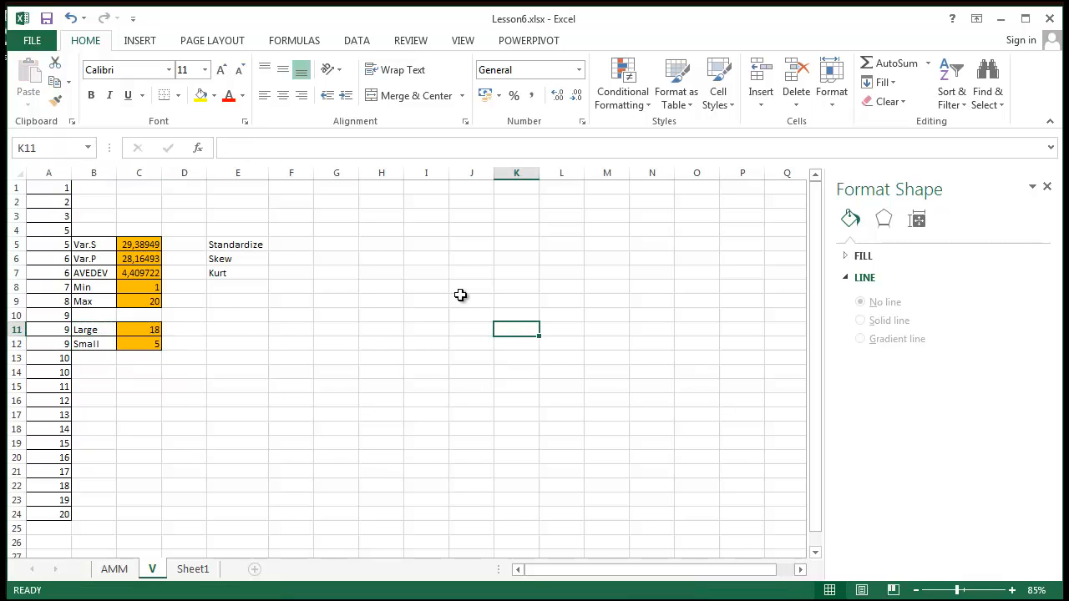
pyautogui.click(201, 343)
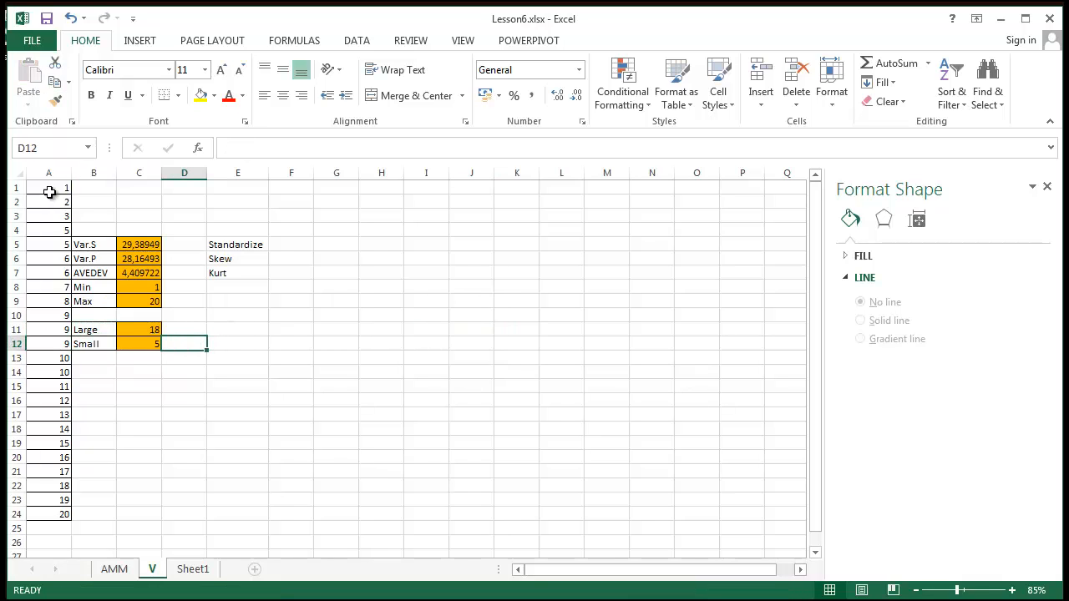
pyautogui.click(53, 243)
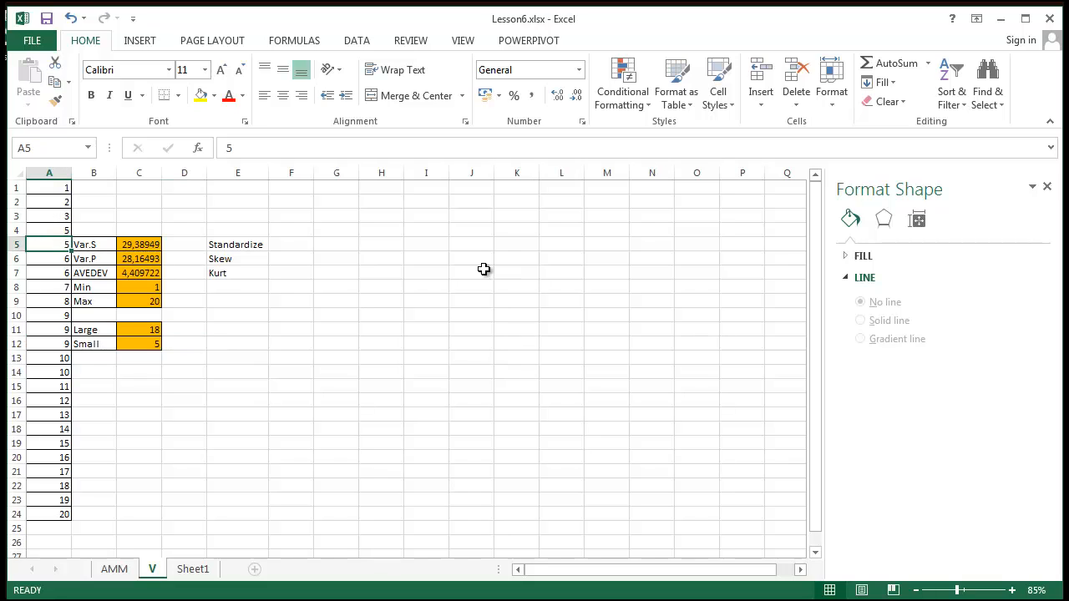
pyautogui.click(426, 403)
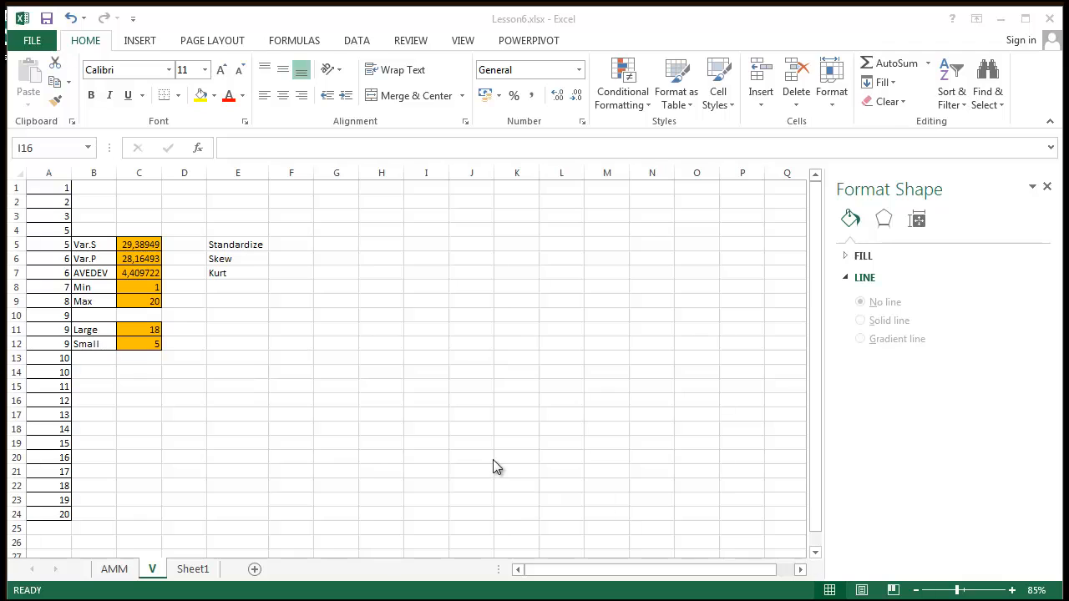
pyautogui.press('Left')
pyautogui.click(297, 430)
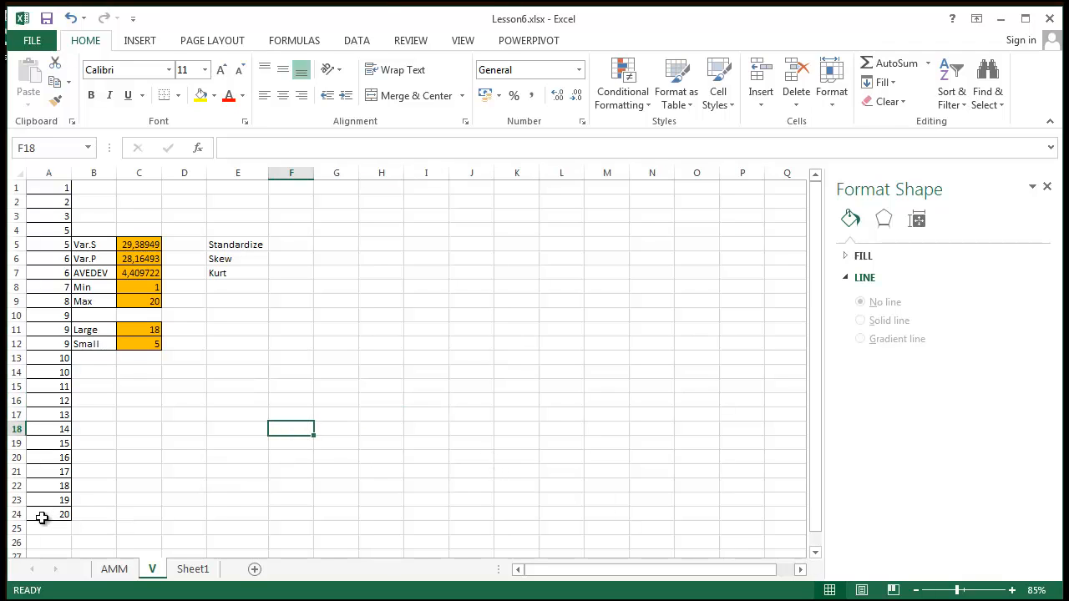
# Enter 11-02-20014 in A25, directly below the last number of the column A data.
pyautogui.click(42, 526)
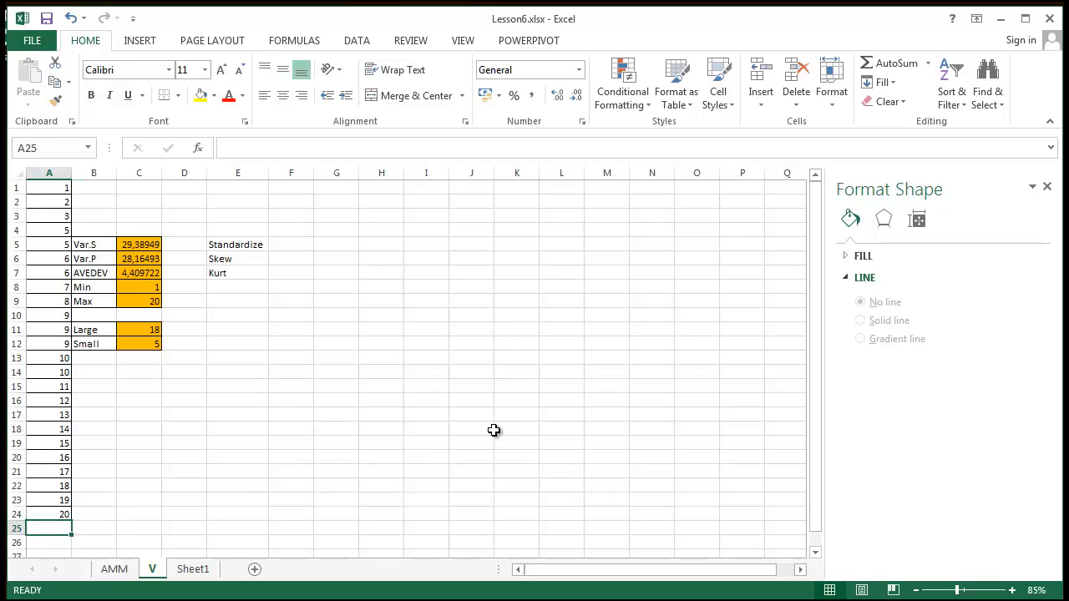
pyautogui.write('11-02-2001')
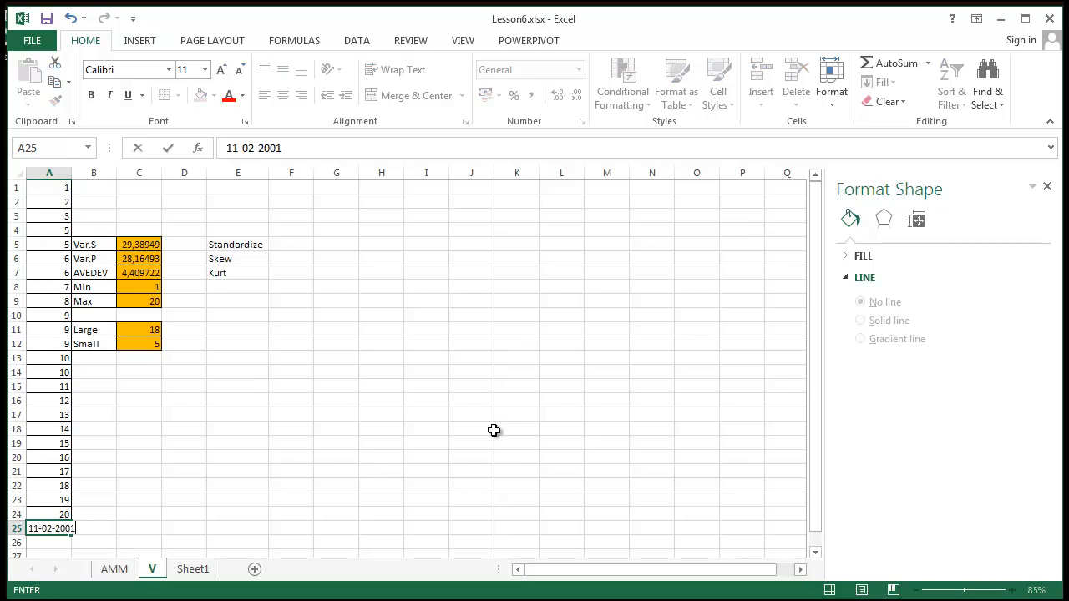
pyautogui.press('Return')
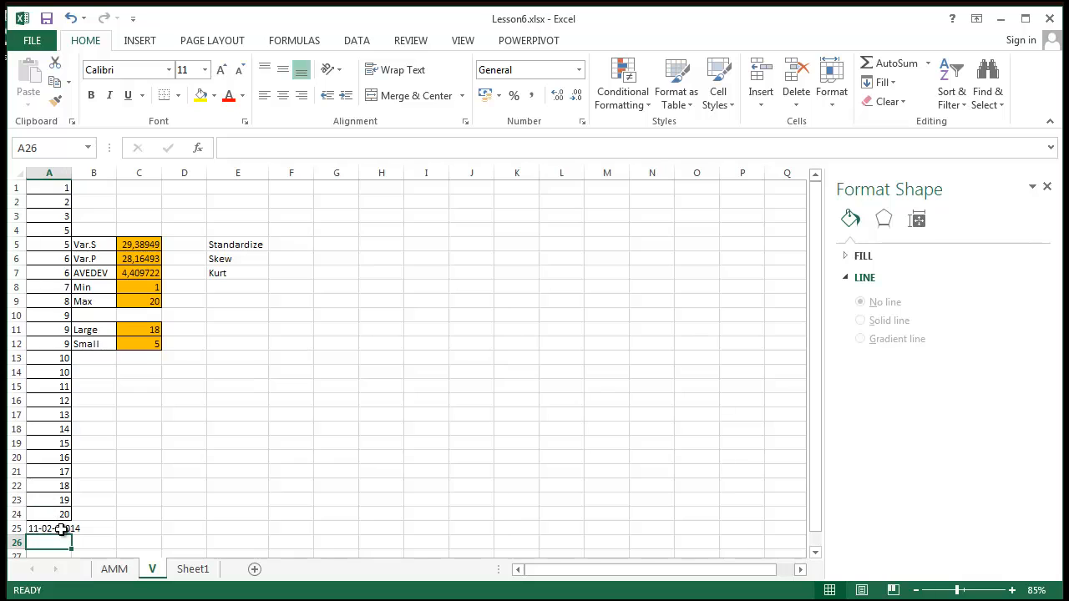
# Apply the Short Date number format to the entry in A25.
pyautogui.click(63, 529)
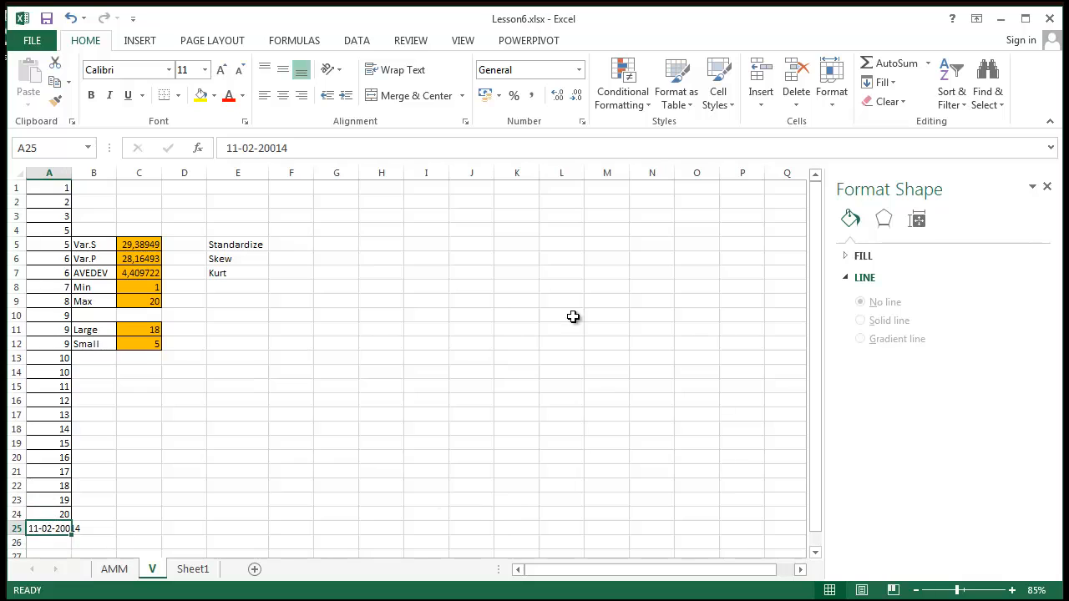
pyautogui.click(580, 71)
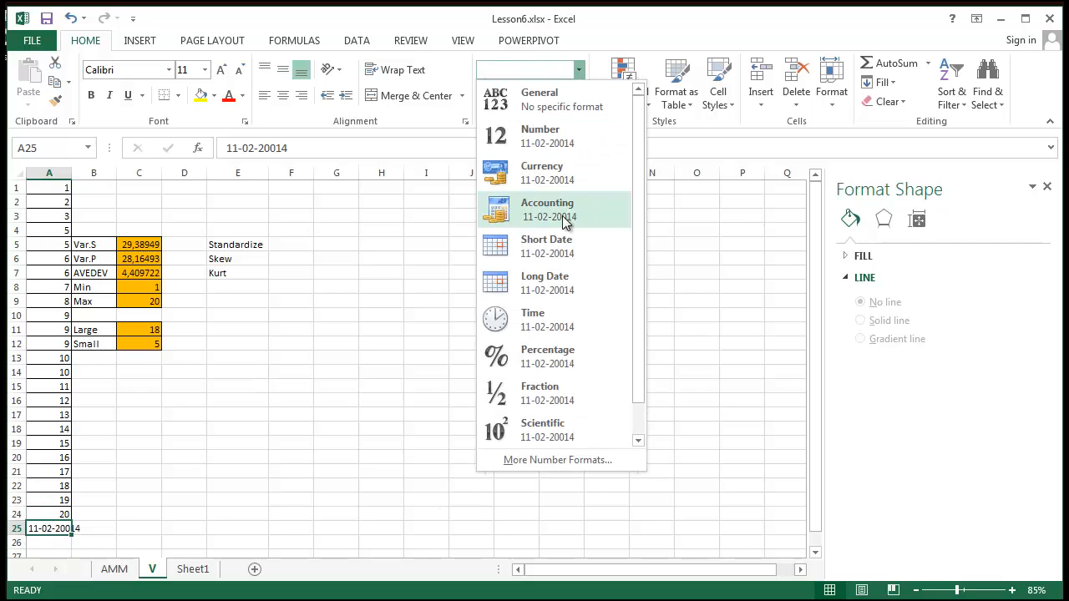
pyautogui.click(580, 252)
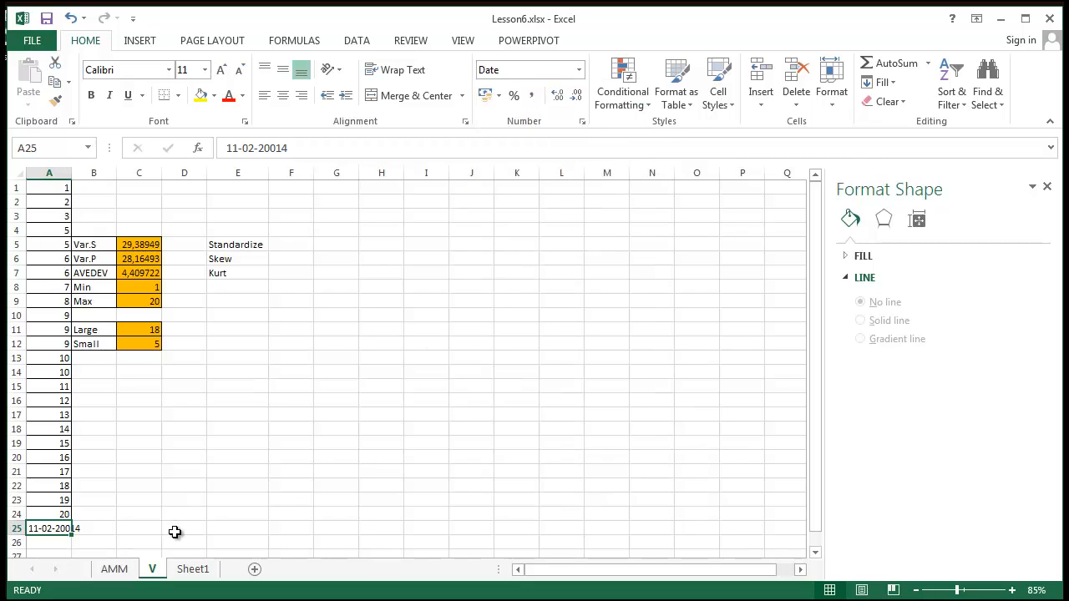
pyautogui.click(175, 532)
# Widen column A so the whole entry in A25 fits inside its cell.
pyautogui.click(64, 532)
pyautogui.click(67, 171)
pyautogui.click(381, 358)
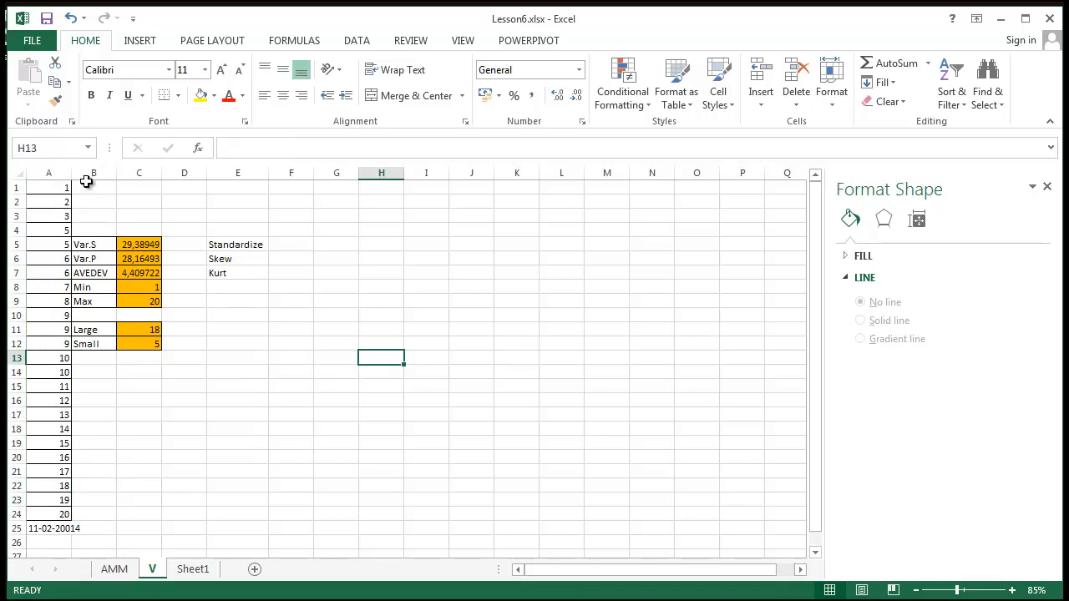
pyautogui.moveTo(70, 175); pyautogui.dragTo(86, 174)
# Enter a first name as a text entry in A26, below the date entry.
pyautogui.click(56, 542)
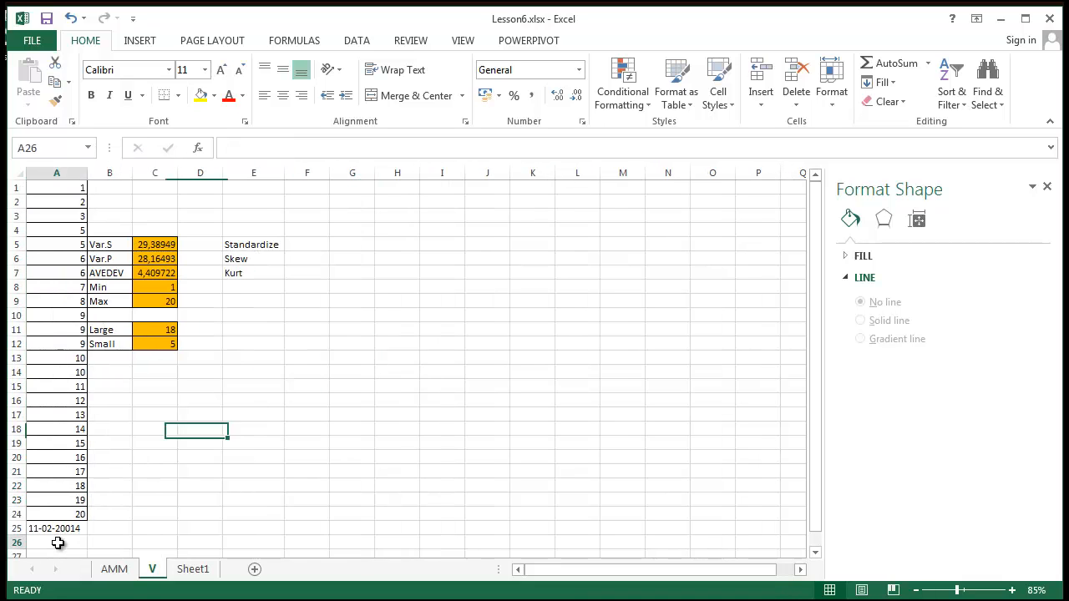
pyautogui.write('John')
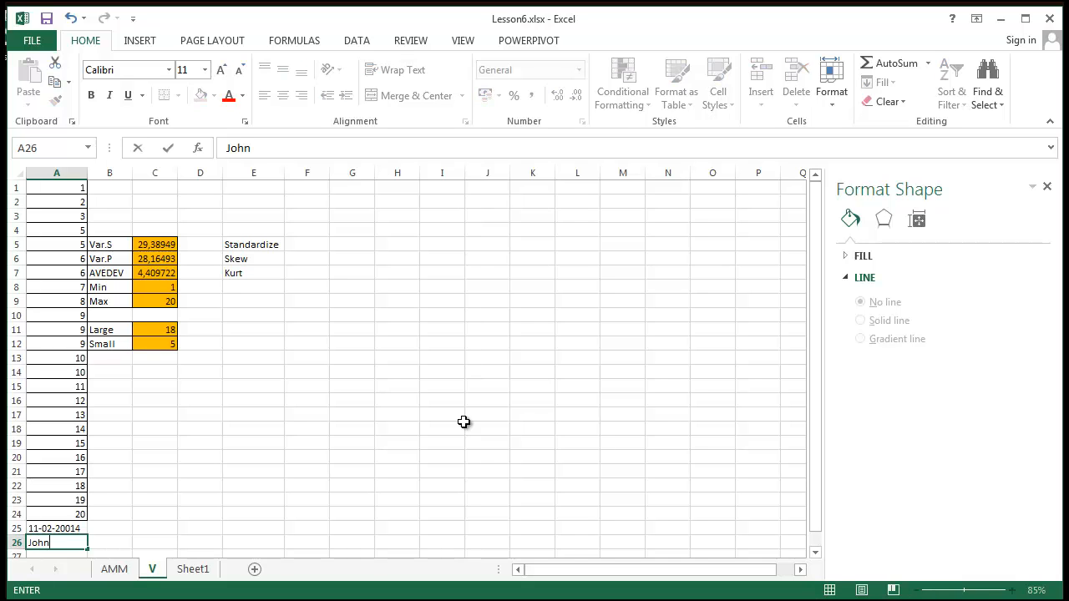
pyautogui.press('Return')
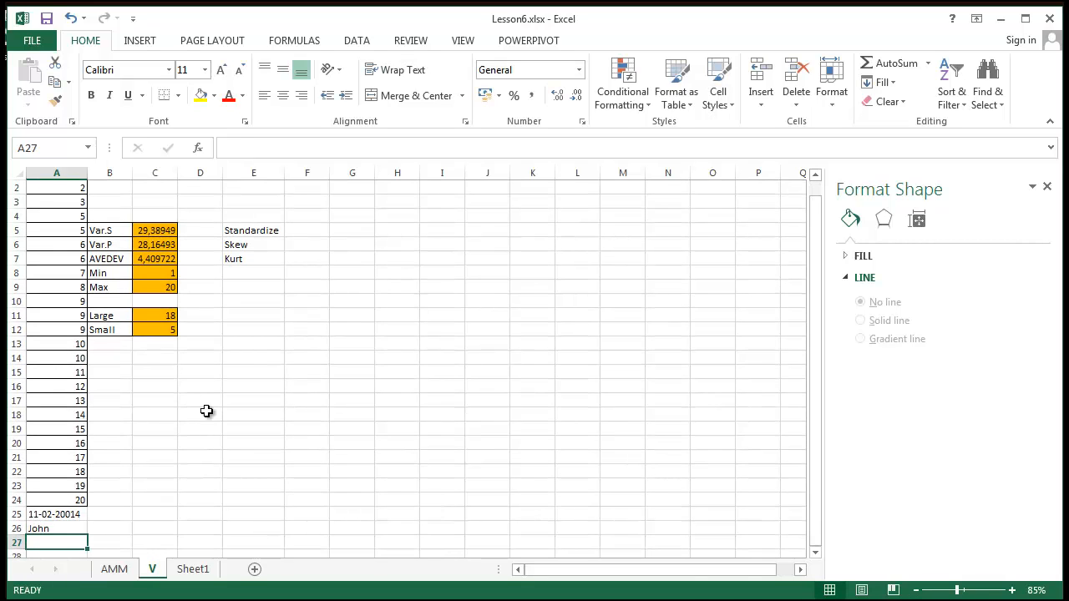
# Apply All Borders to the two new entries in A25:A26.
pyautogui.moveTo(59, 430); pyautogui.dragTo(69, 465)
pyautogui.moveTo(64, 512); pyautogui.dragTo(64, 528)
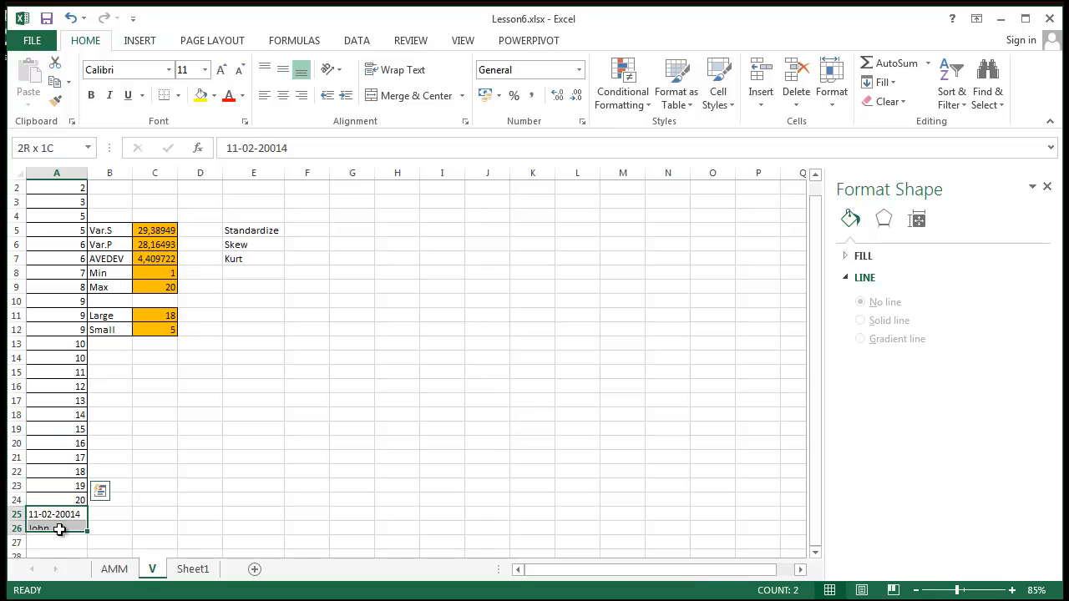
pyautogui.click(178, 102)
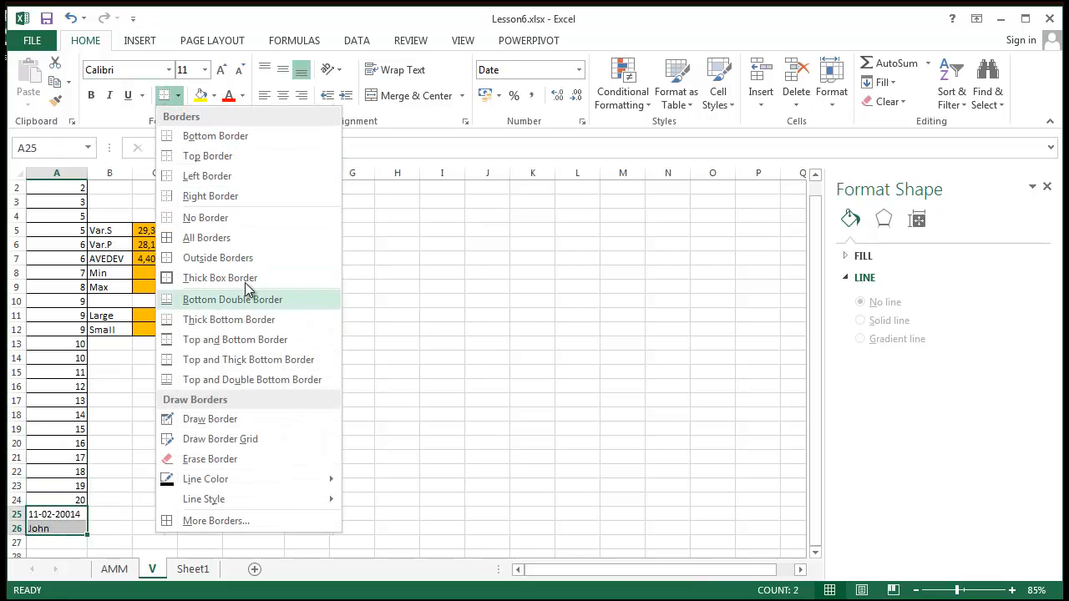
pyautogui.click(257, 241)
pyautogui.moveTo(530, 445); pyautogui.dragTo(489, 443)
pyautogui.click(172, 486)
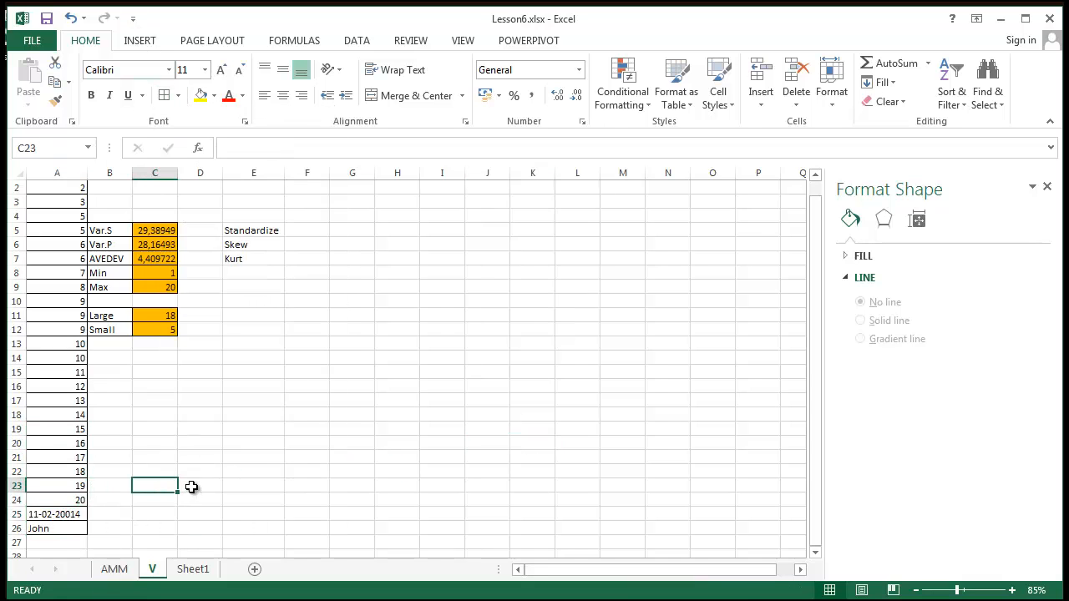
# Enter a COUNT formula in B14 over the range A1:A26 to count the cells containing numbers.
pyautogui.moveTo(118, 344); pyautogui.dragTo(119, 358)
pyautogui.click(119, 358)
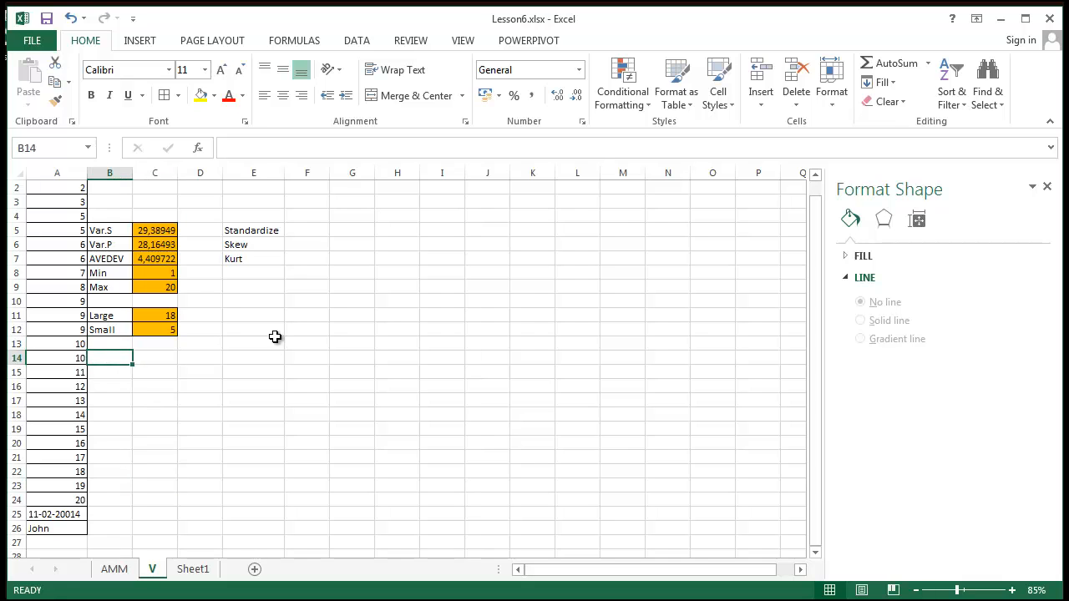
pyautogui.write('=Count')
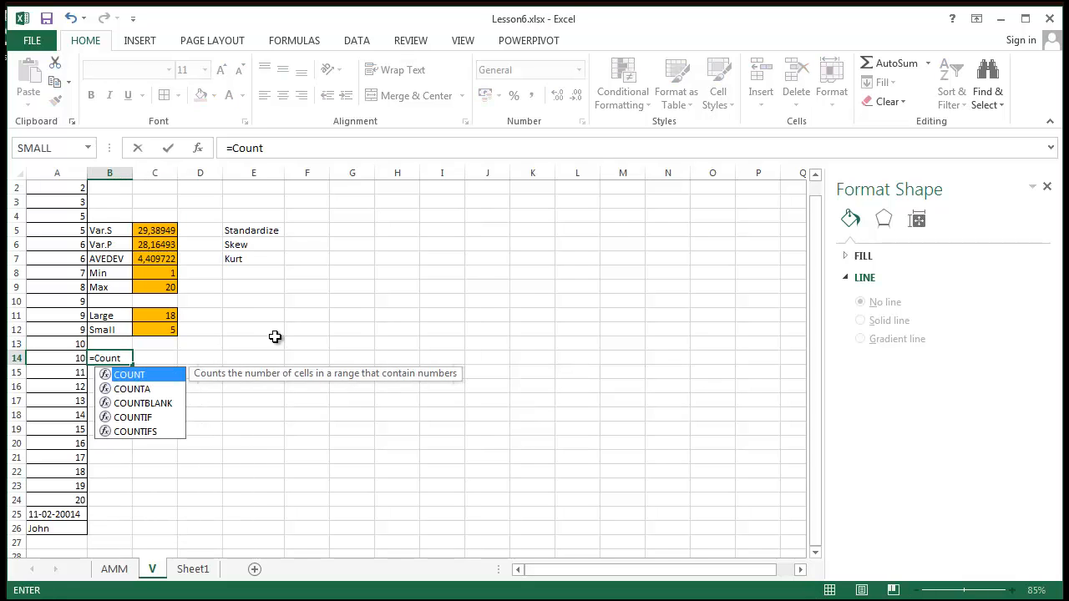
pyautogui.doubleClick(156, 374)
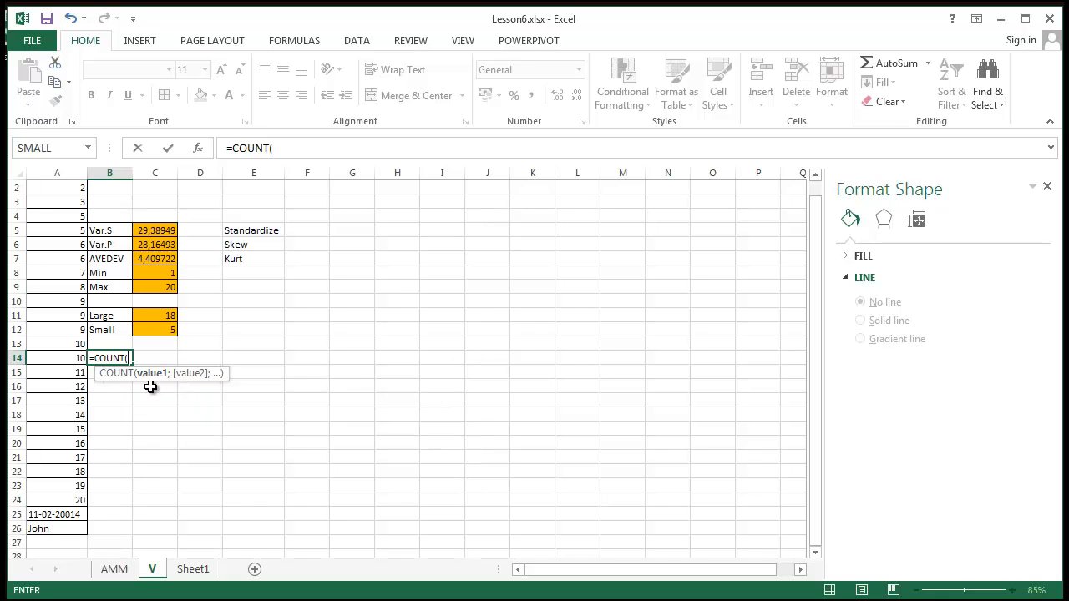
pyautogui.scroll(1, 72, 246)
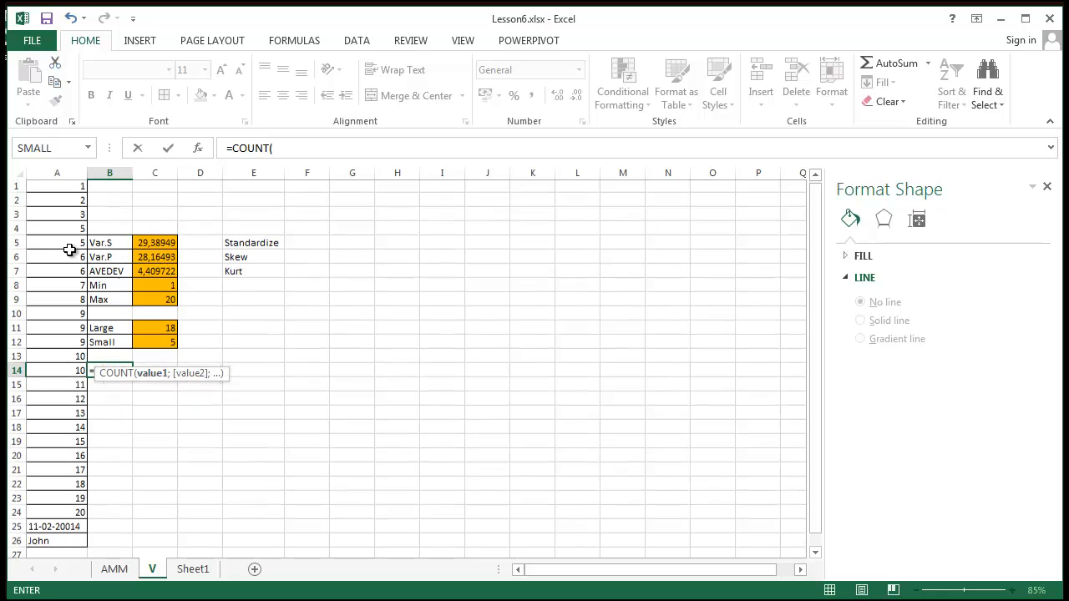
pyautogui.moveTo(59, 187); pyautogui.dragTo(59, 544)
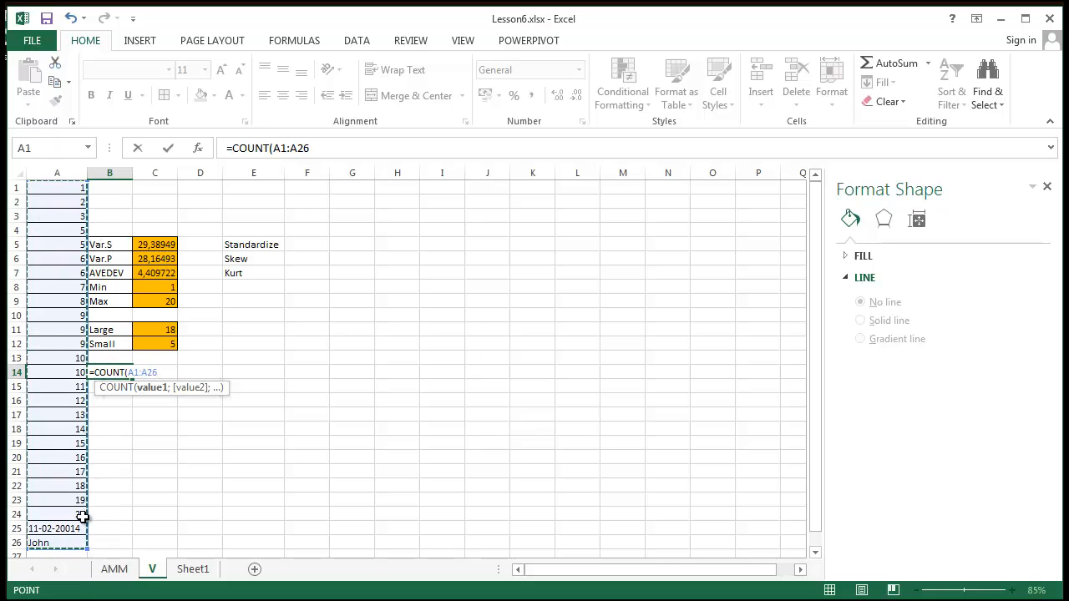
pyautogui.press('Return')
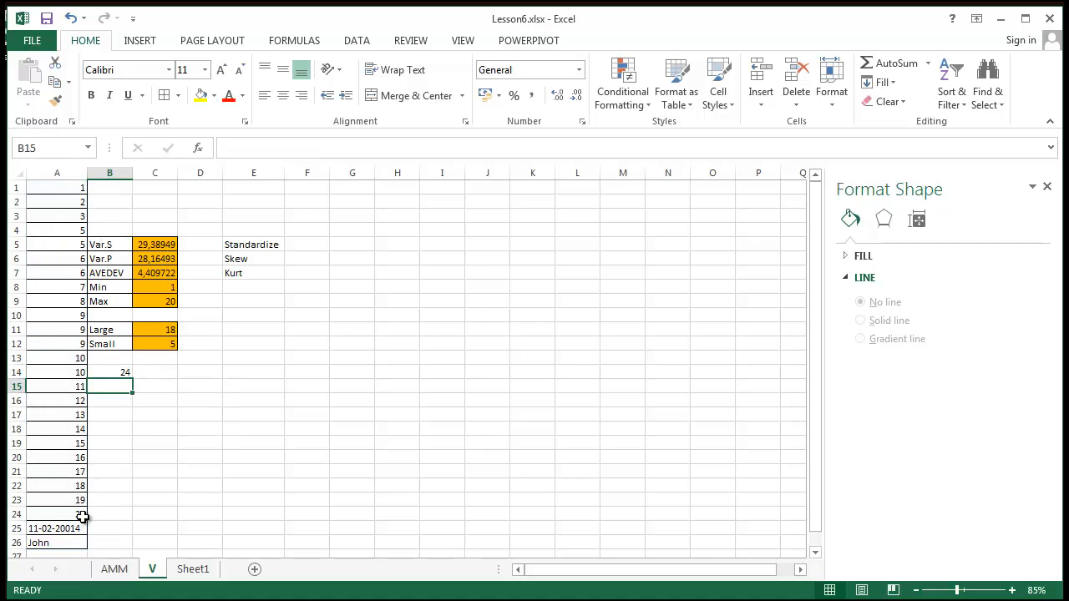
# Enter the formula =COUNTA(A1:A26) in B15 to count all non-empty cells of the column A data.
pyautogui.write('=C')
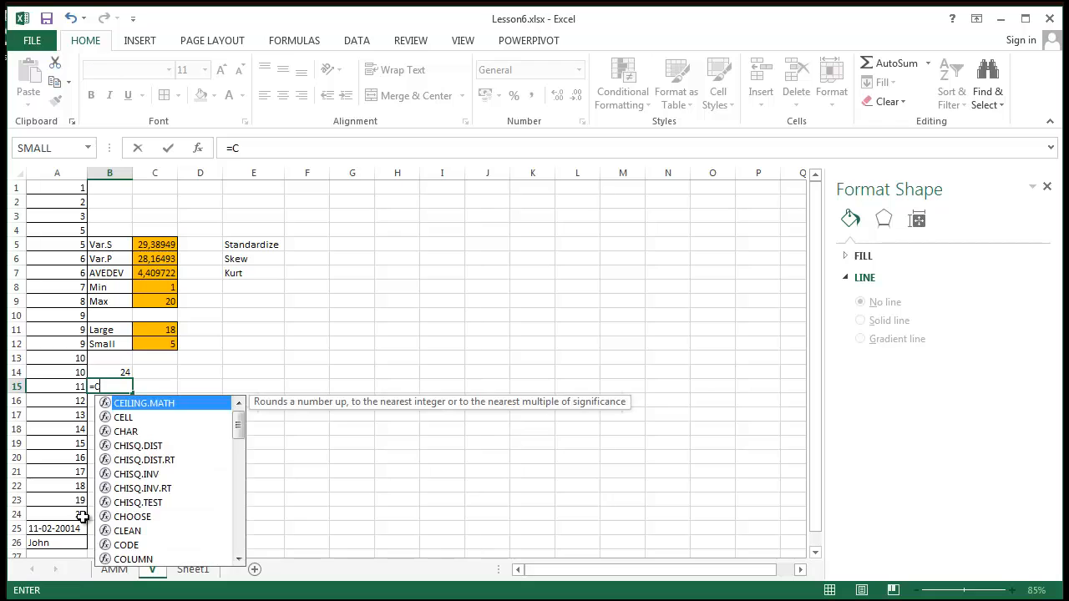
pyautogui.write('ountA')
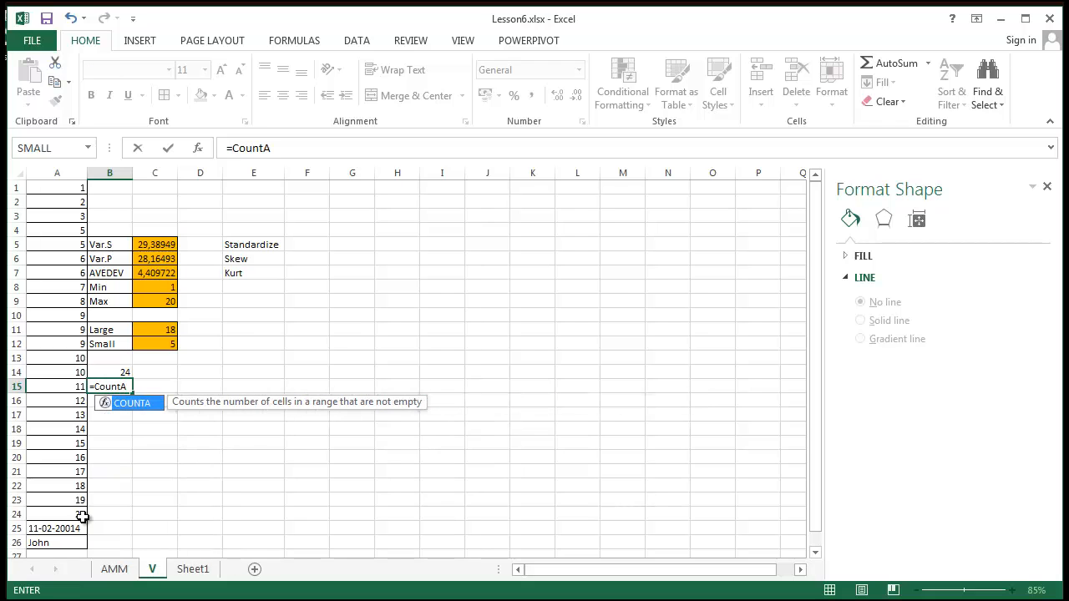
pyautogui.write('(')
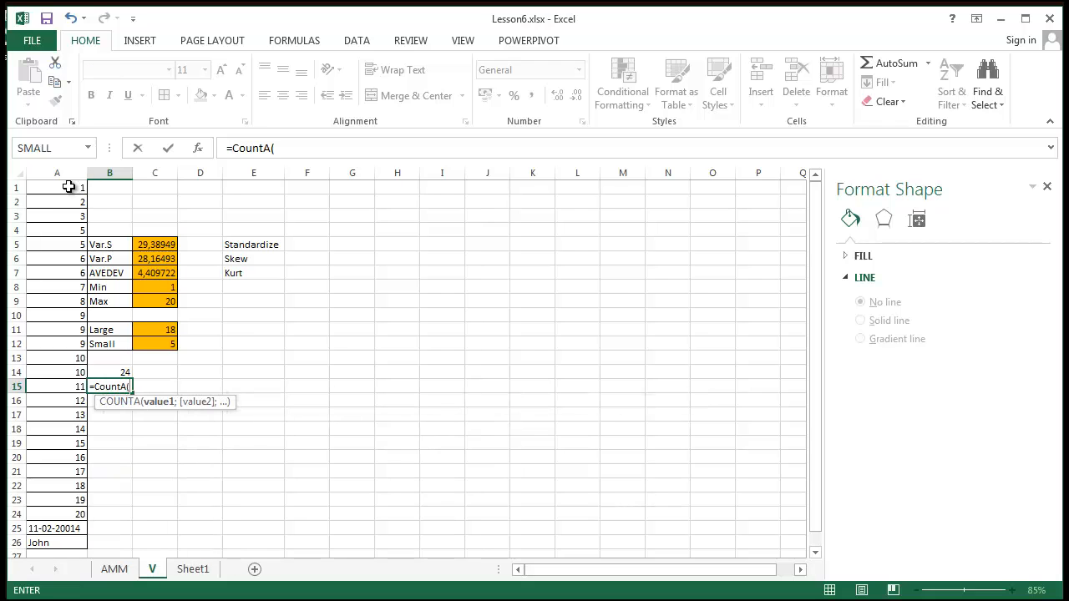
pyautogui.moveTo(71, 188); pyautogui.dragTo(72, 543)
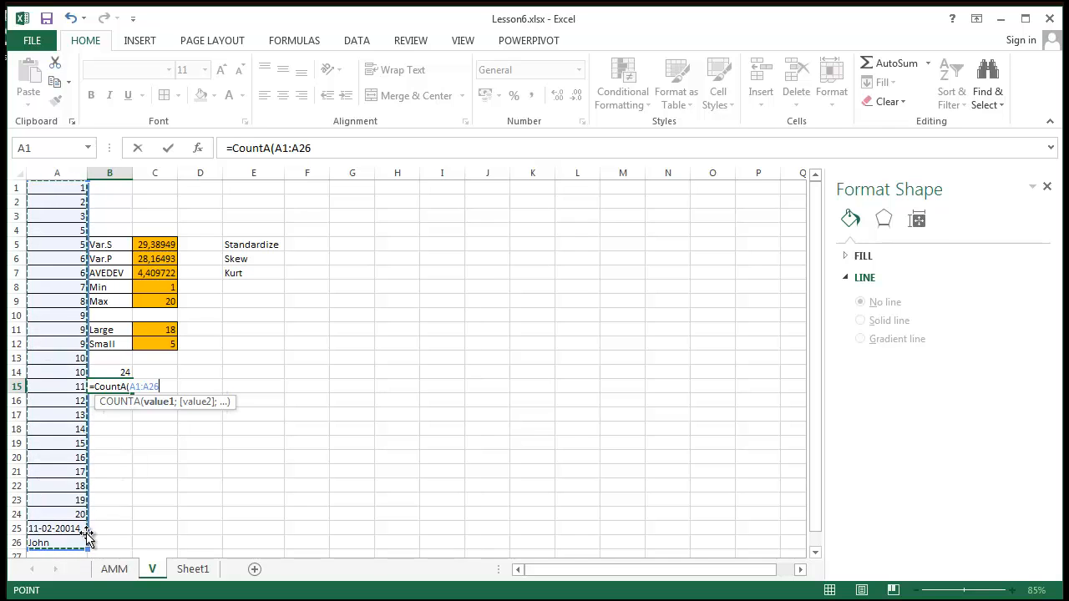
pyautogui.write(')')
pyautogui.press('Return')
pyautogui.click(162, 487)
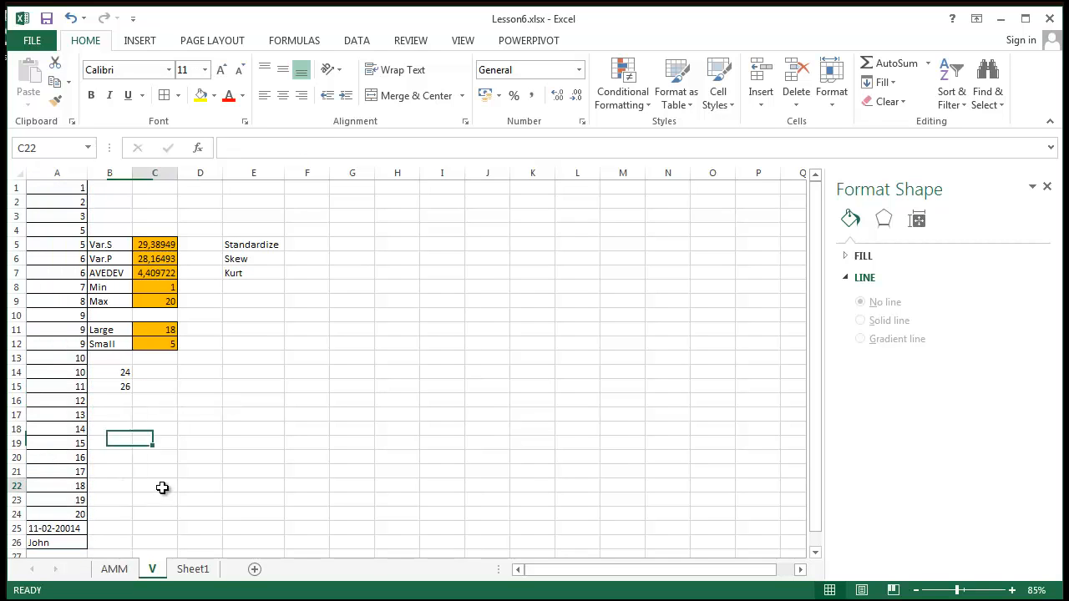
# Compare the COUNT formula in B14 and the COUNTA formula in B15 against the date and text entries in A25:A26.
pyautogui.click(115, 372)
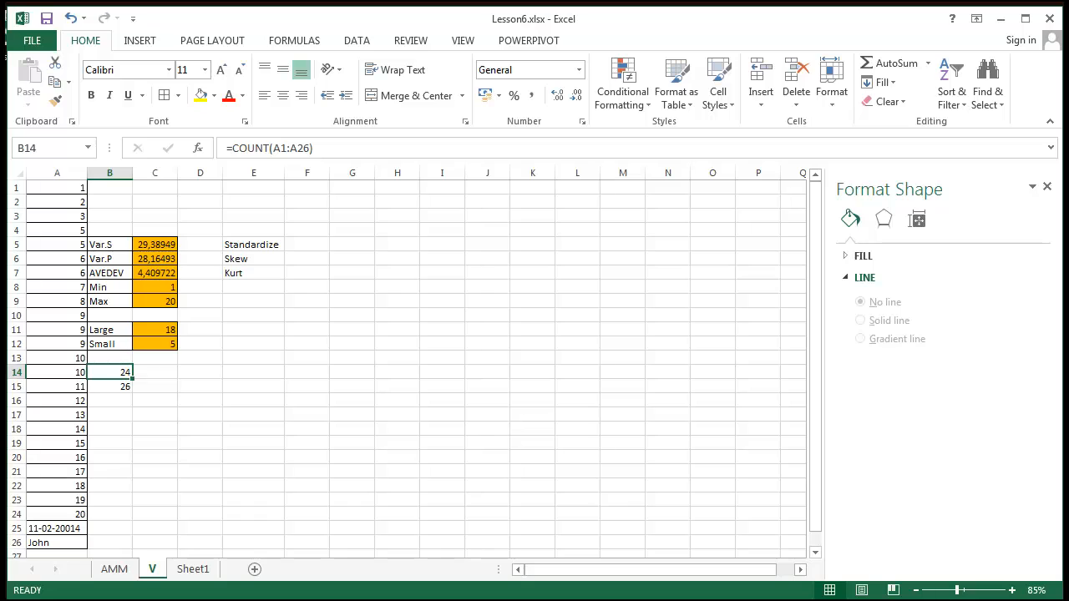
pyautogui.click(59, 529)
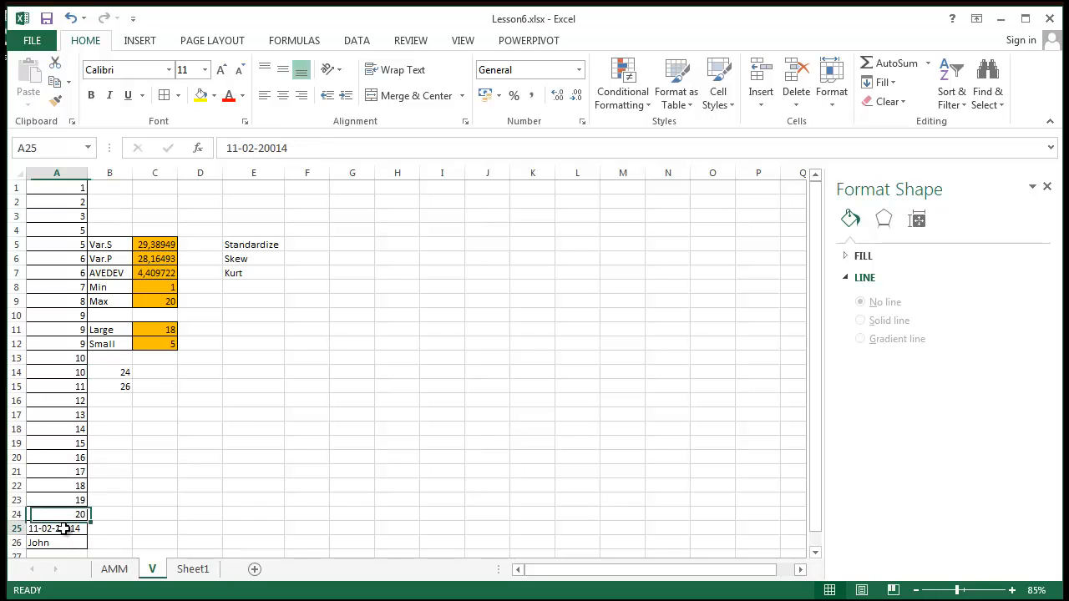
pyautogui.click(66, 543)
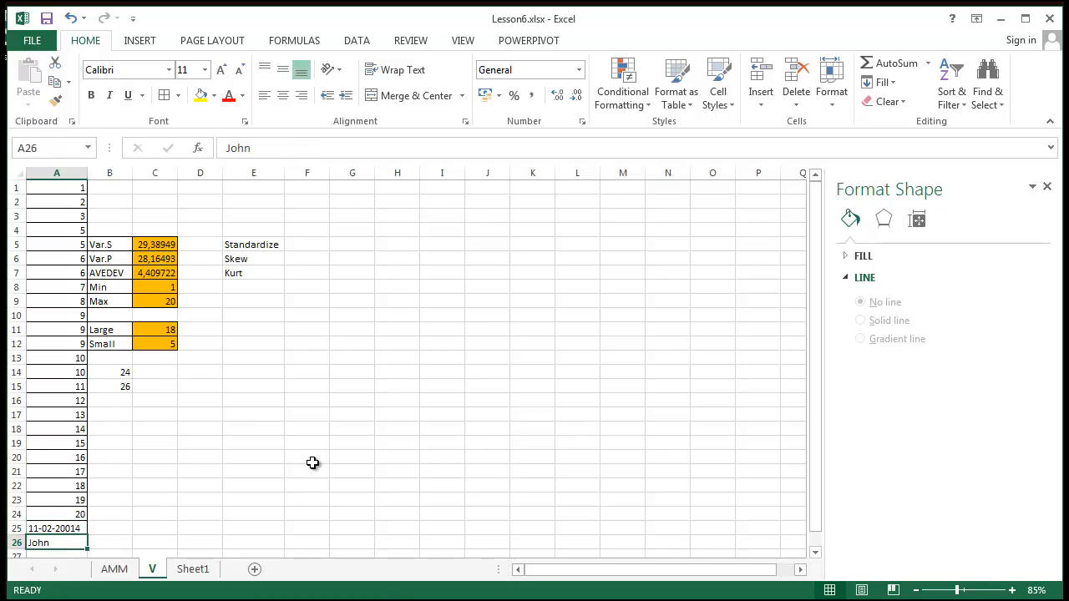
pyautogui.click(107, 372)
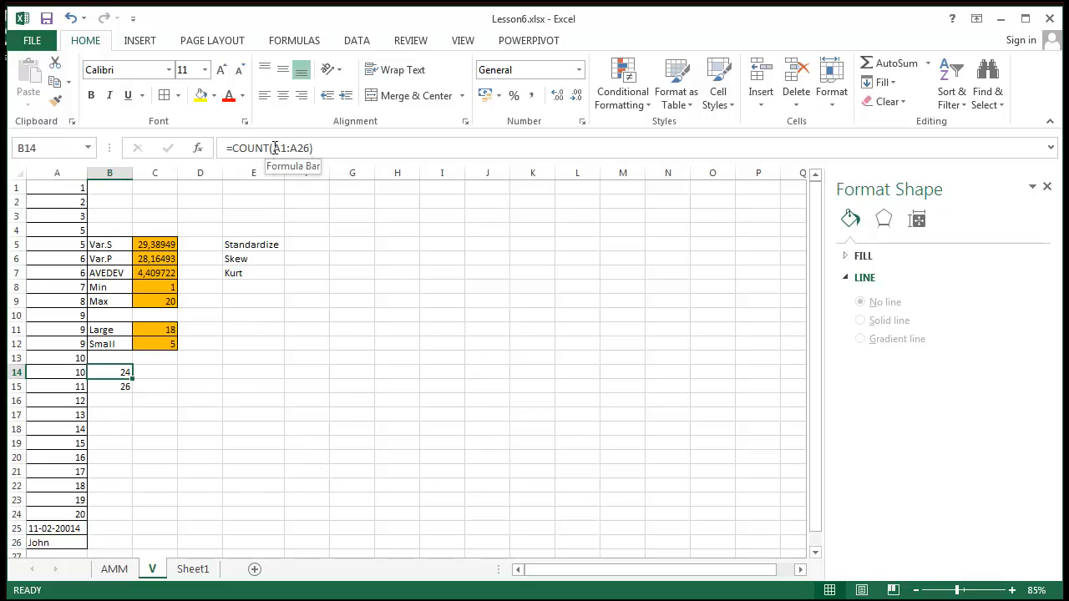
pyautogui.click(125, 386)
pyautogui.click(78, 543)
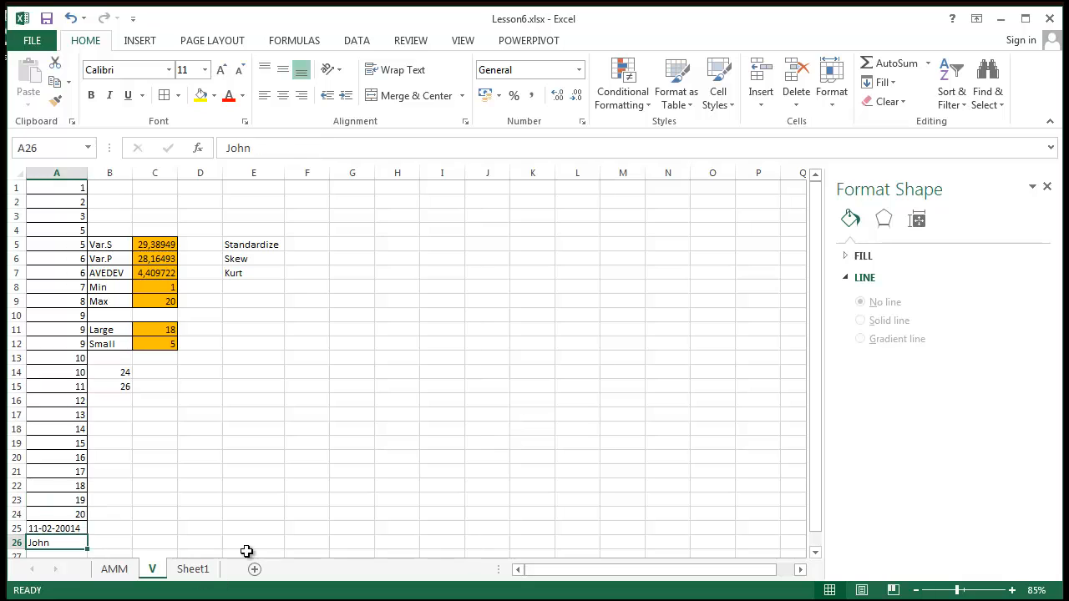
pyautogui.click(52, 529)
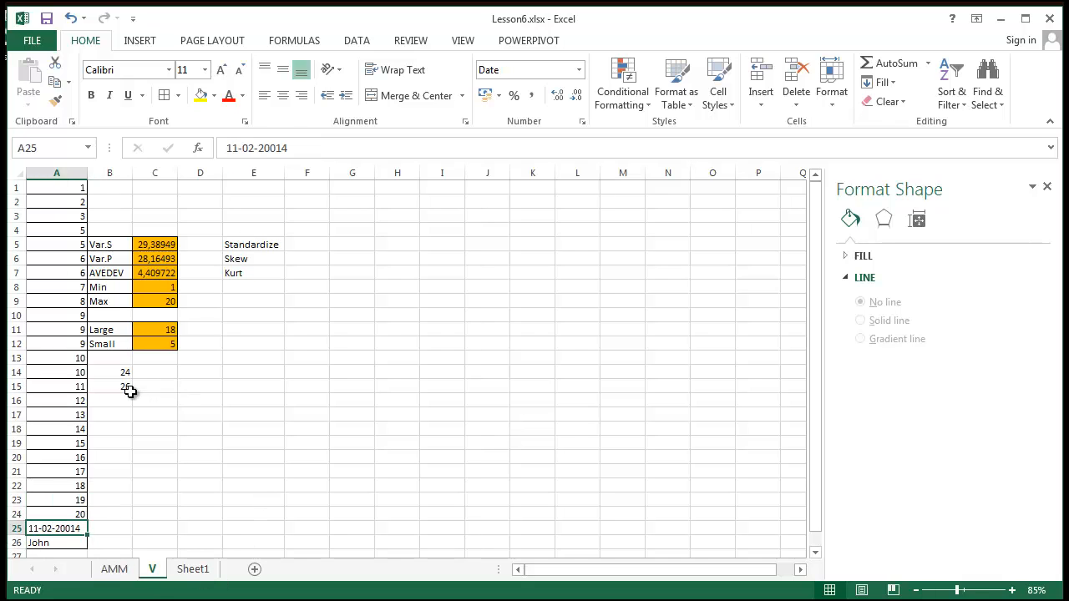
pyautogui.click(124, 400)
pyautogui.click(121, 386)
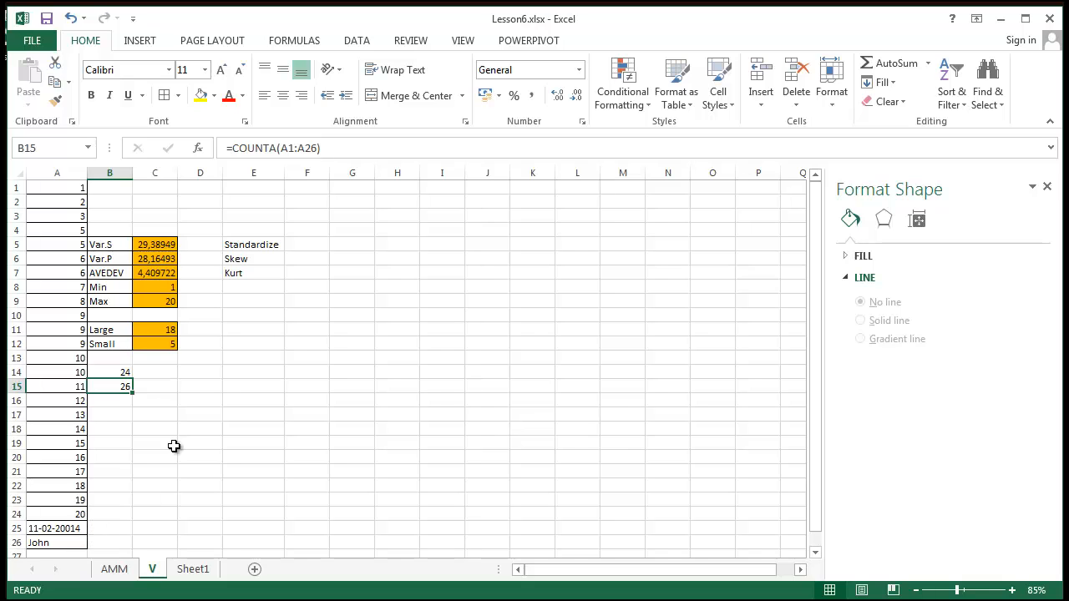
# Move the COUNT and COUNTA formulas from B14:B15 to C14:C15.
pyautogui.click(164, 374)
pyautogui.write('C')
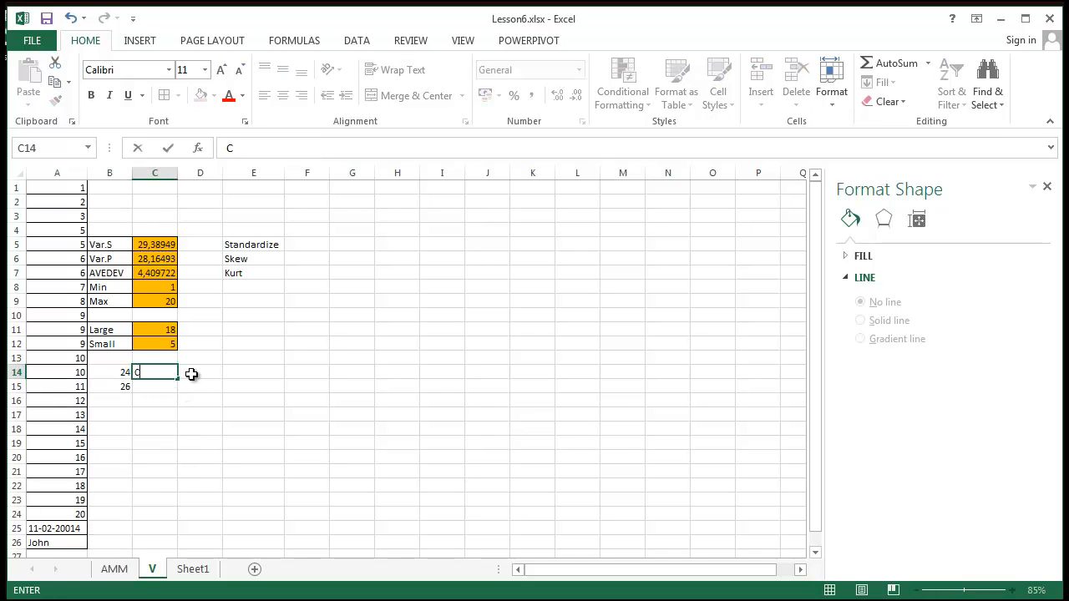
pyautogui.moveTo(112, 376); pyautogui.dragTo(125, 388)
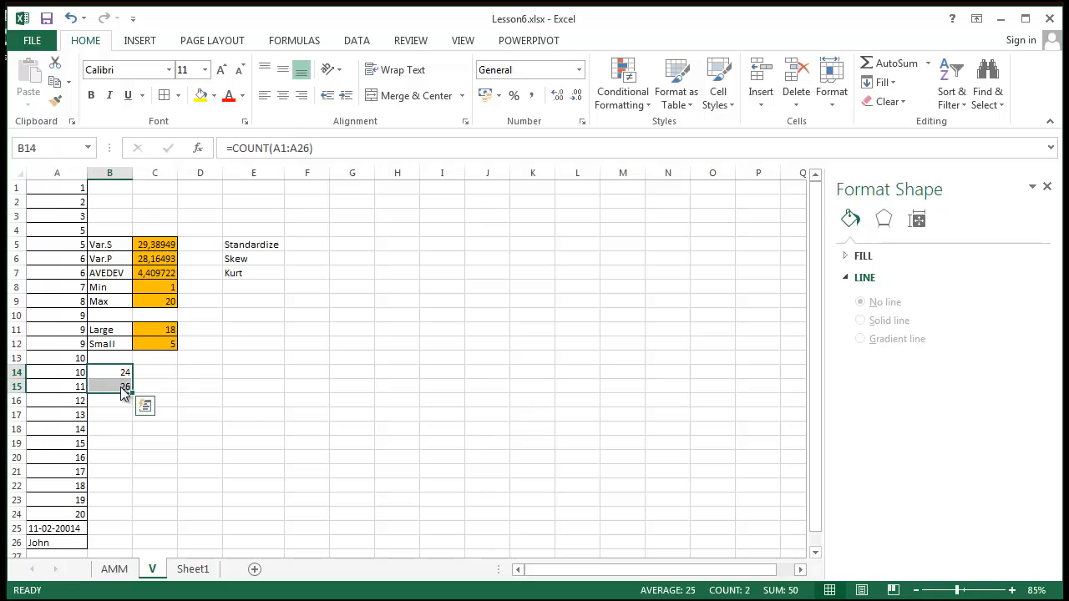
pyautogui.rightClick(124, 387)
pyautogui.click(182, 65)
pyautogui.click(172, 373)
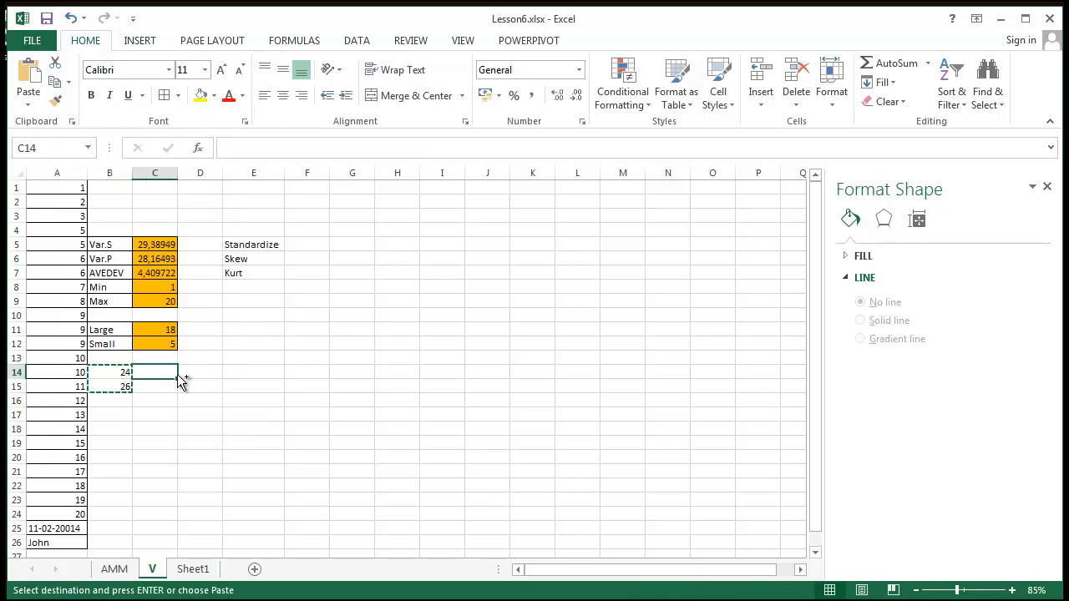
pyautogui.hotkey('ctrl', 'v')
pyautogui.click(231, 448)
# Enter the labels Count in B14 and CountA in B15 beside the two formulas.
pyautogui.click(119, 378)
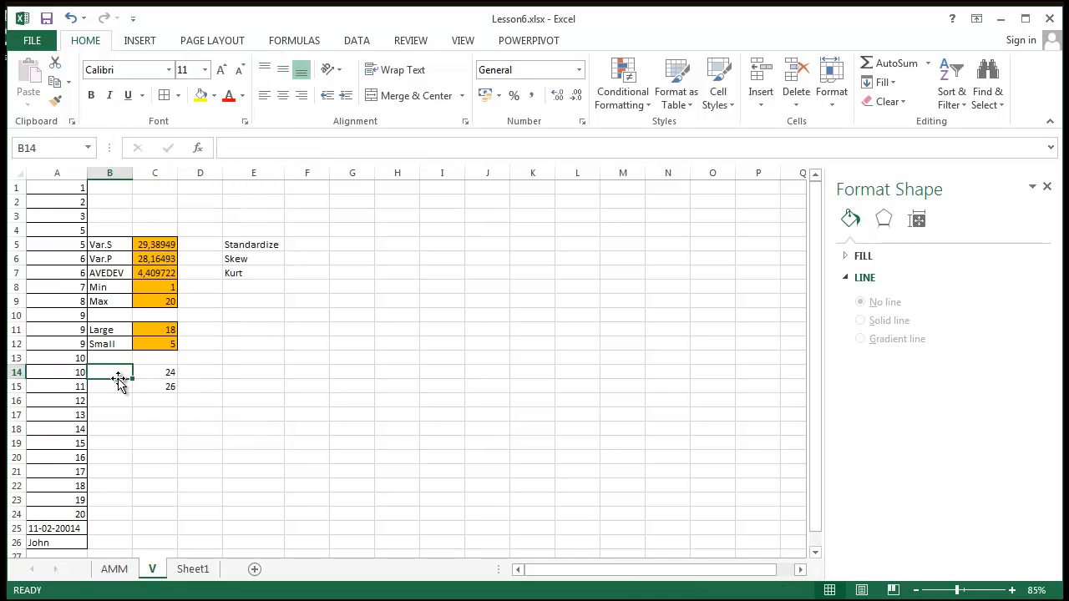
pyautogui.write('Co')
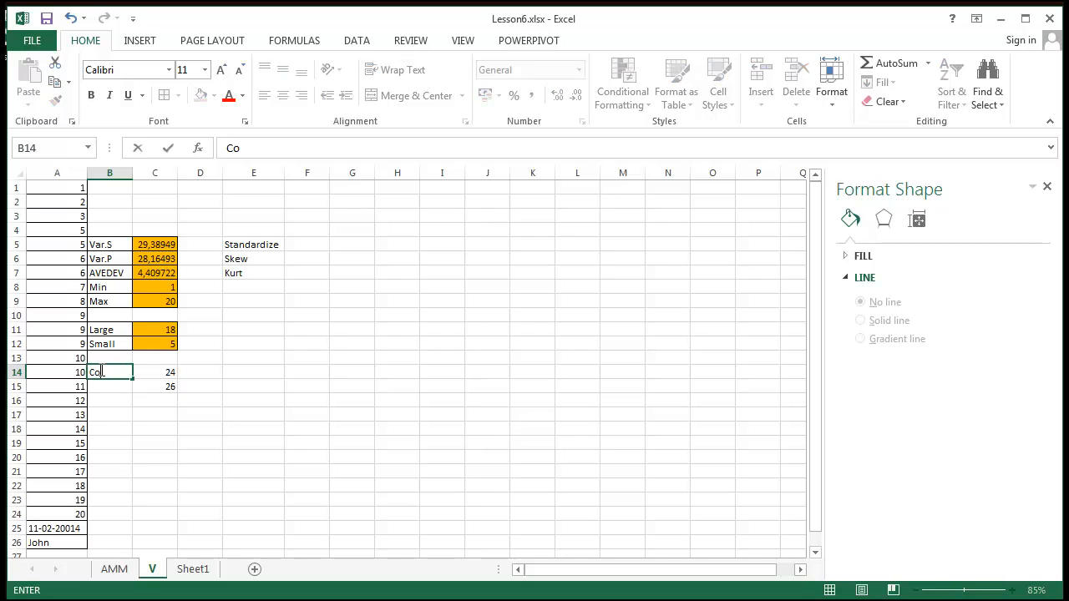
pyautogui.write('unt')
pyautogui.press('Return')
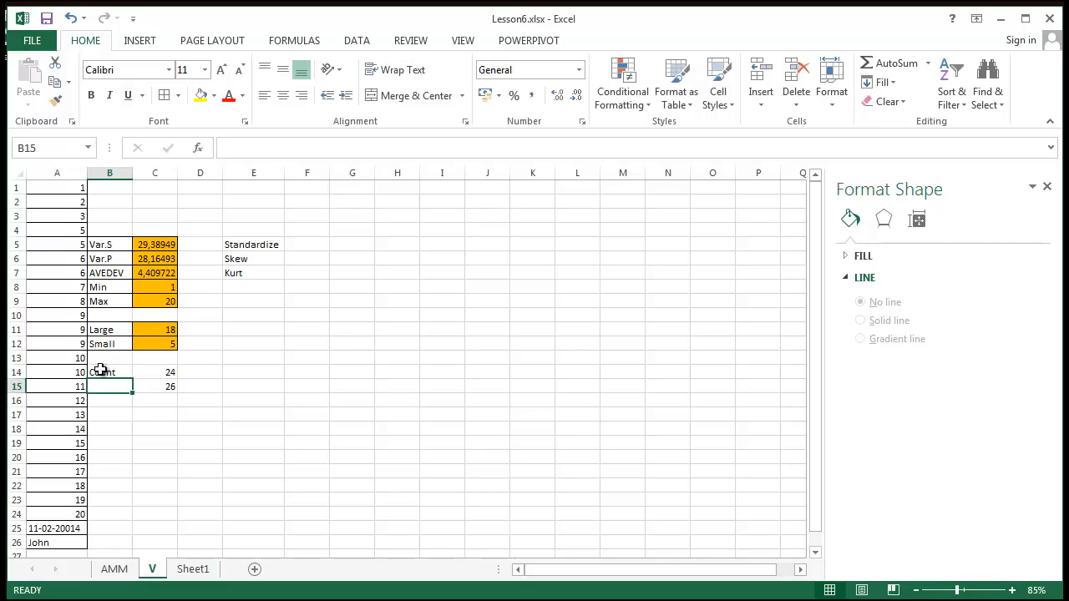
pyautogui.write('CountA')
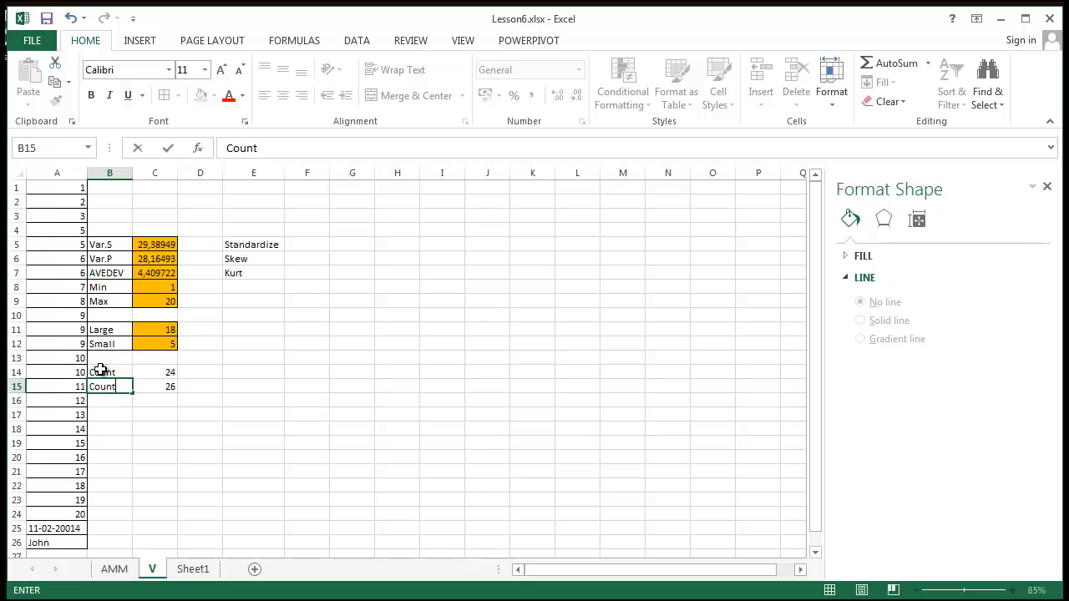
pyautogui.press('Return')
# Apply borders to all cells of B14:C15 and fill the results in C14:C15 with orange.
pyautogui.moveTo(107, 371); pyautogui.dragTo(159, 388)
pyautogui.click(167, 97)
pyautogui.click(231, 501)
pyautogui.click(214, 95)
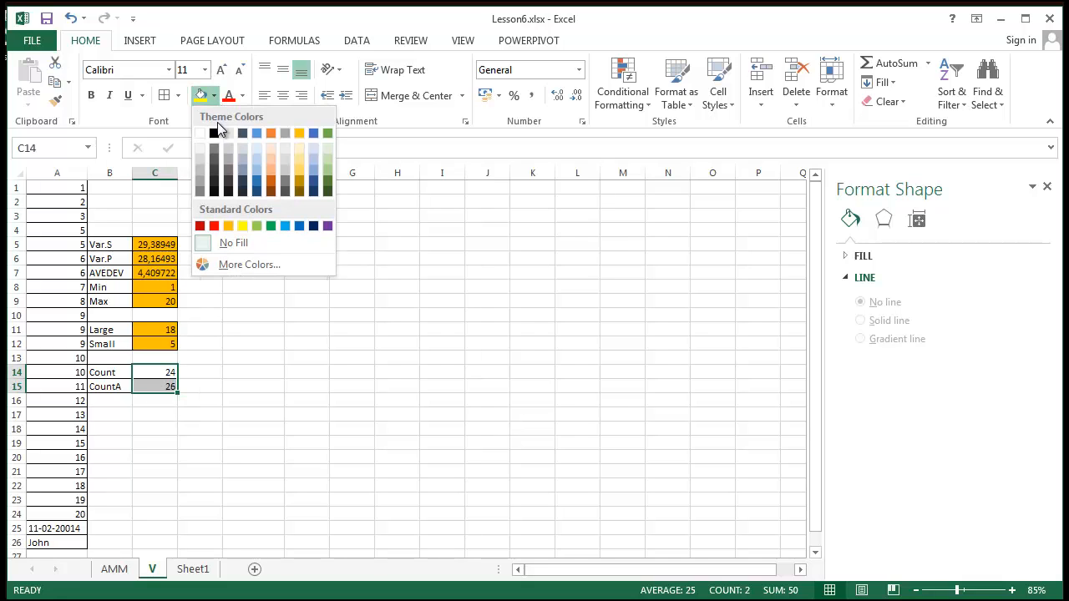
pyautogui.click(228, 227)
pyautogui.click(342, 540)
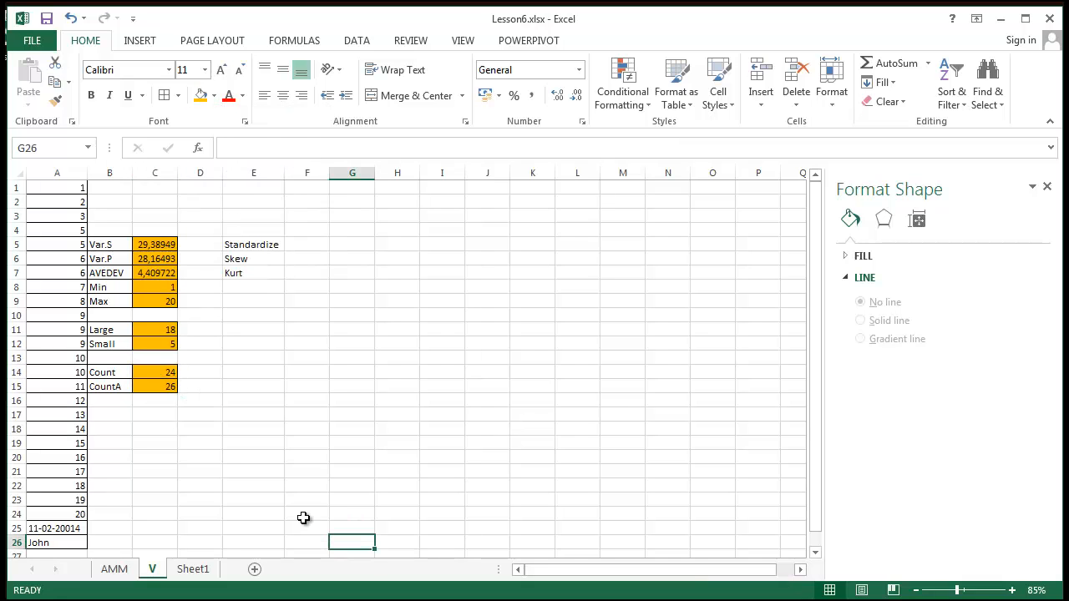
pyautogui.click(207, 442)
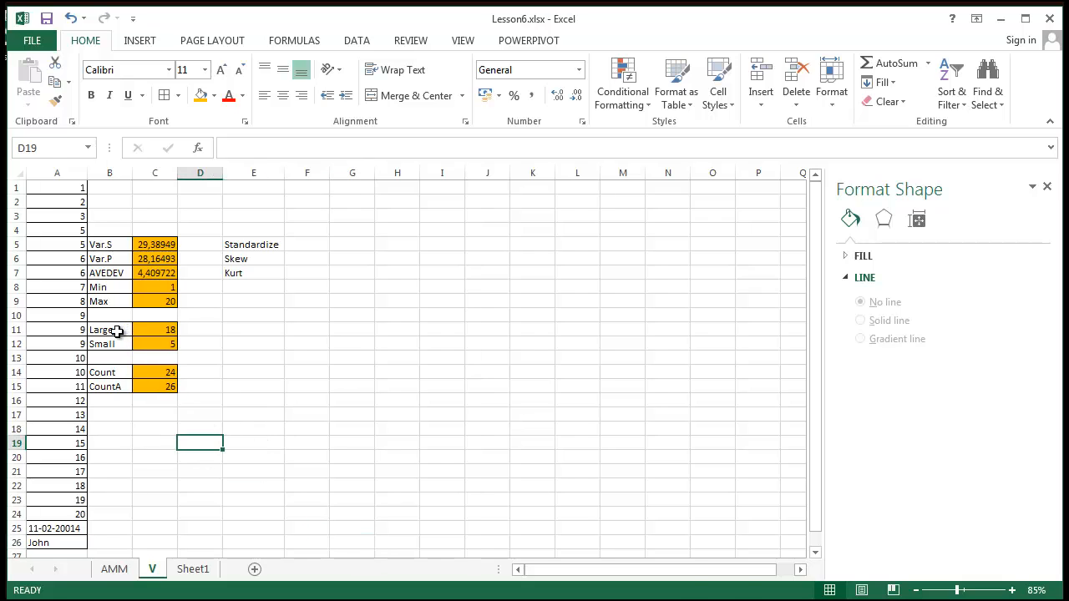
pyautogui.moveTo(117, 331); pyautogui.dragTo(164, 386)
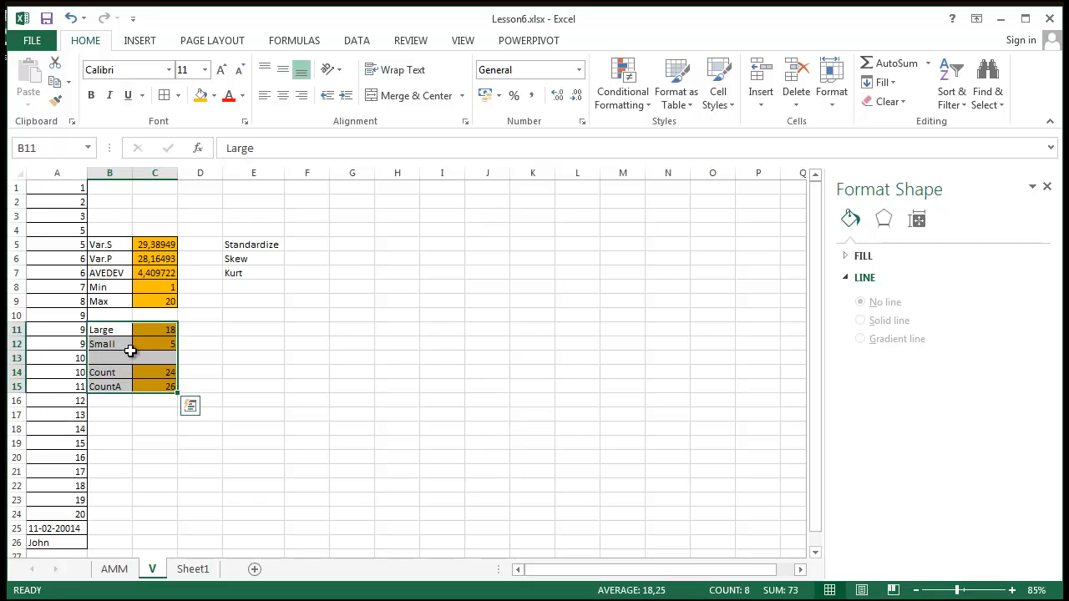
pyautogui.click(418, 426)
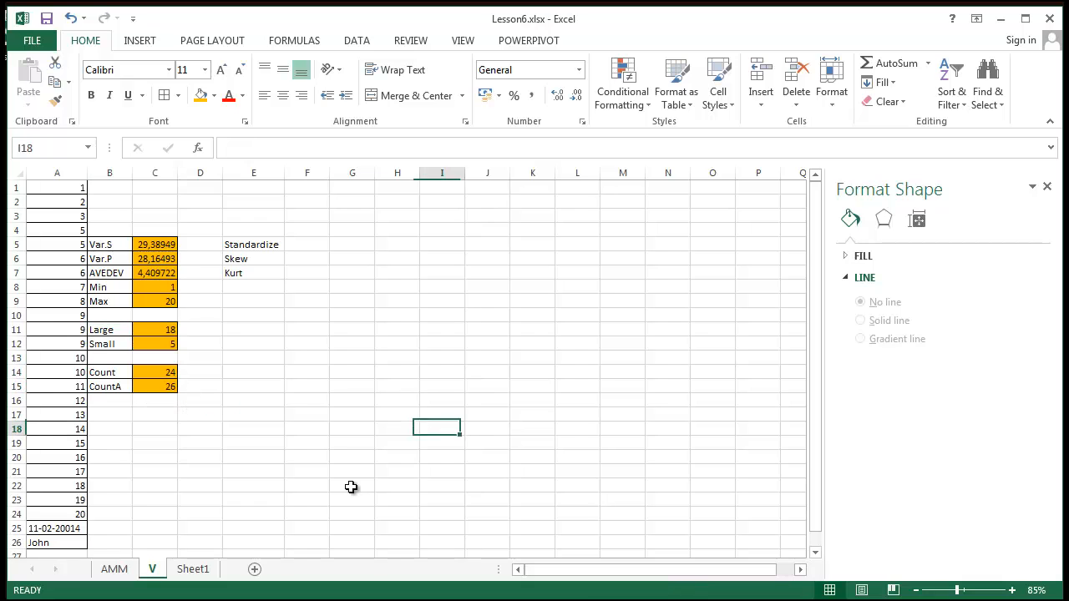
pyautogui.moveTo(107, 329); pyautogui.dragTo(152, 387)
pyautogui.click(306, 414)
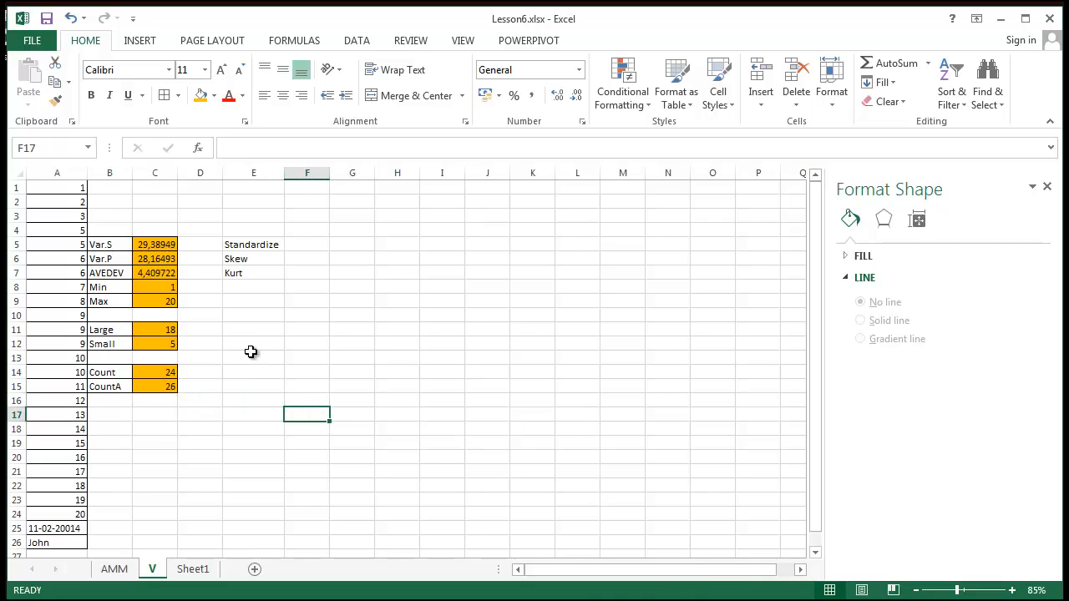
# Fill the cells beside the results, D5:D9, D11:D12 and D14:D15, with yellow.
pyautogui.moveTo(201, 244); pyautogui.dragTo(206, 382)
pyautogui.click(214, 95)
pyautogui.click(245, 224)
pyautogui.click(200, 95)
pyautogui.click(201, 95)
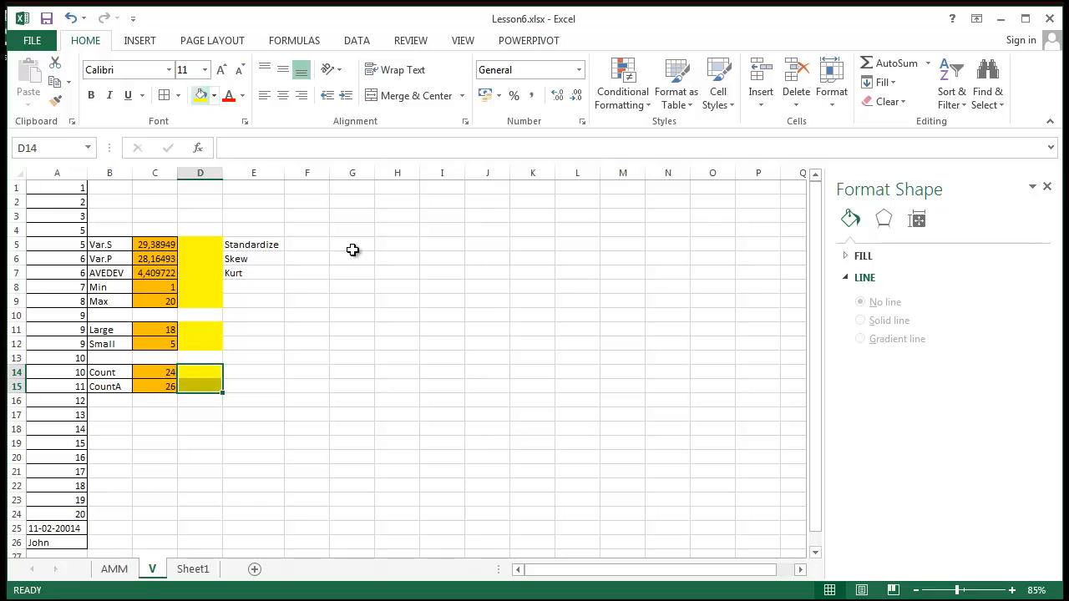
pyautogui.click(594, 469)
pyautogui.click(334, 376)
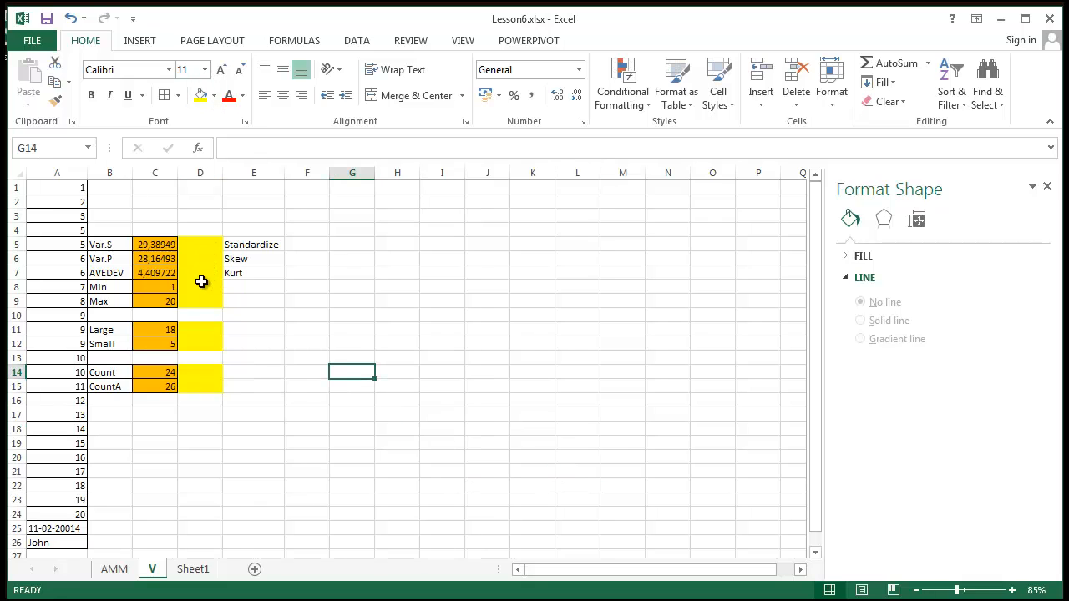
pyautogui.click(516, 488)
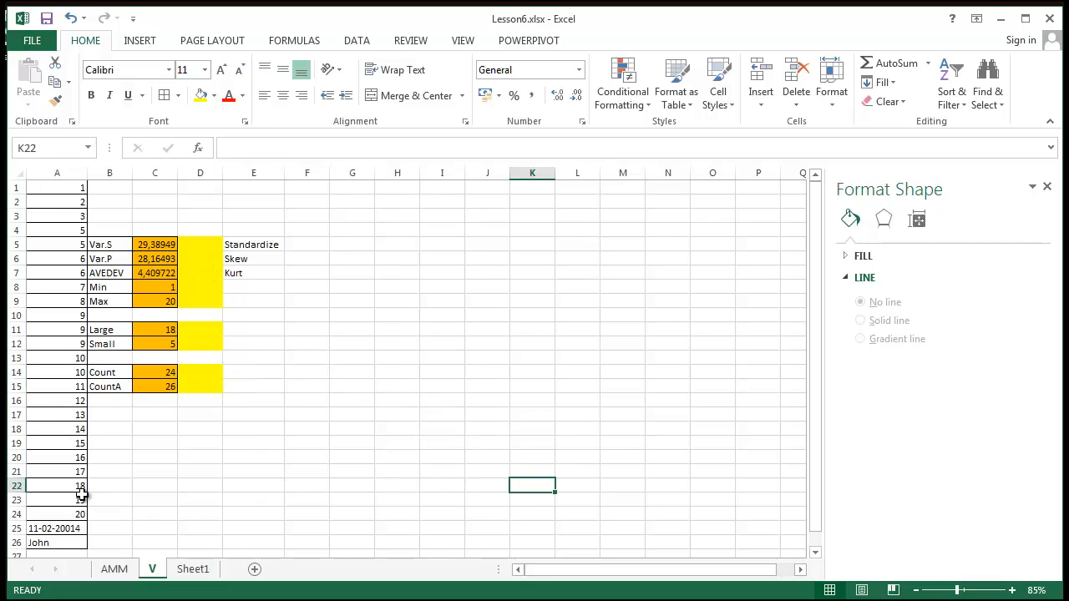
pyautogui.scroll(-2, 71, 422)
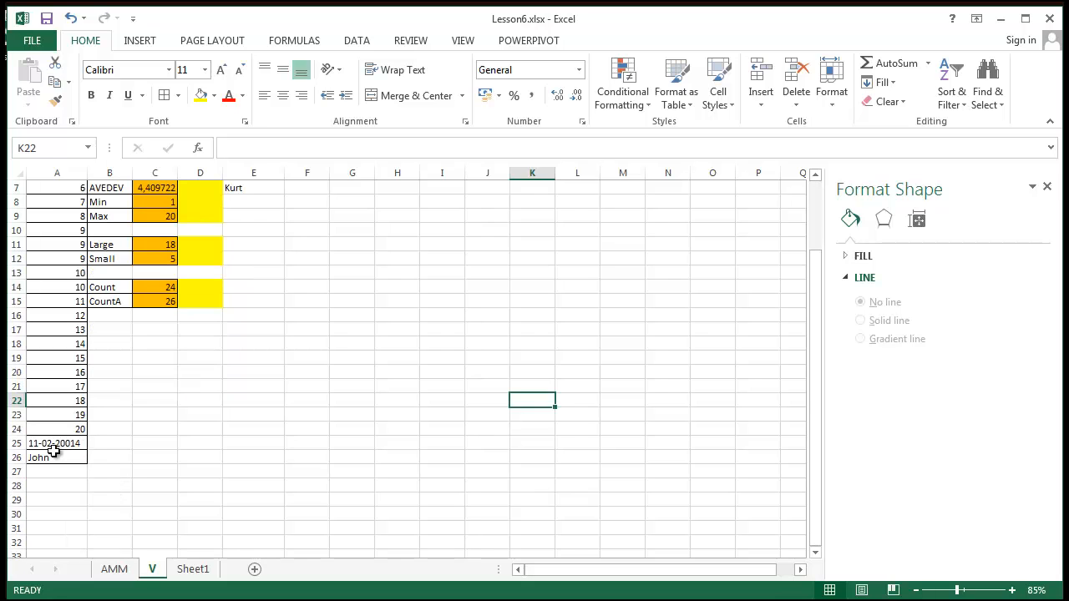
pyautogui.moveTo(53, 451); pyautogui.dragTo(59, 459)
pyautogui.click(302, 501)
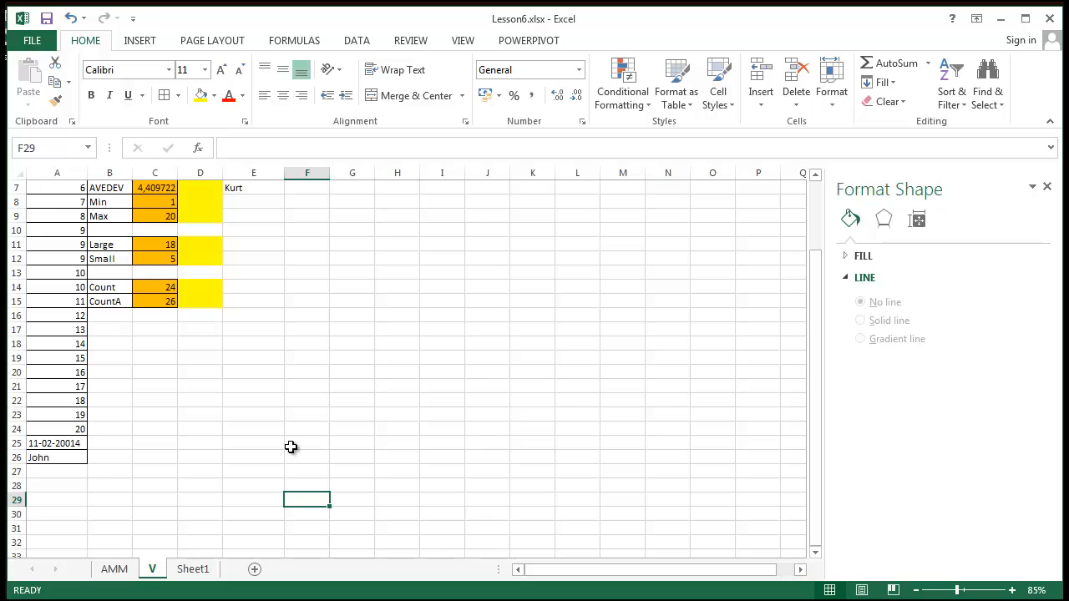
pyautogui.scroll(2, 290, 447)
pyautogui.click(106, 372)
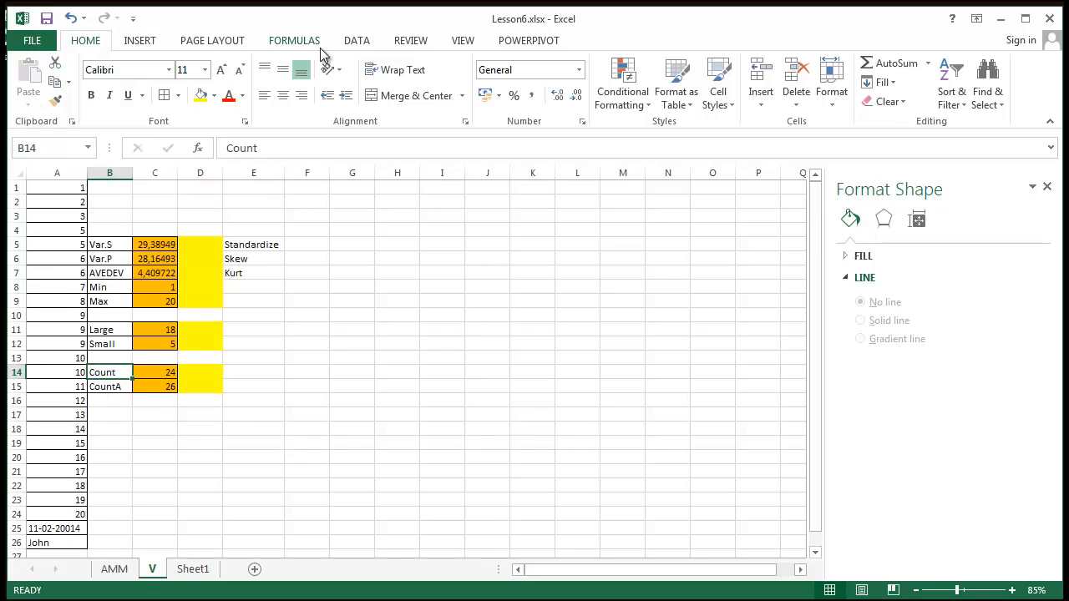
pyautogui.click(355, 445)
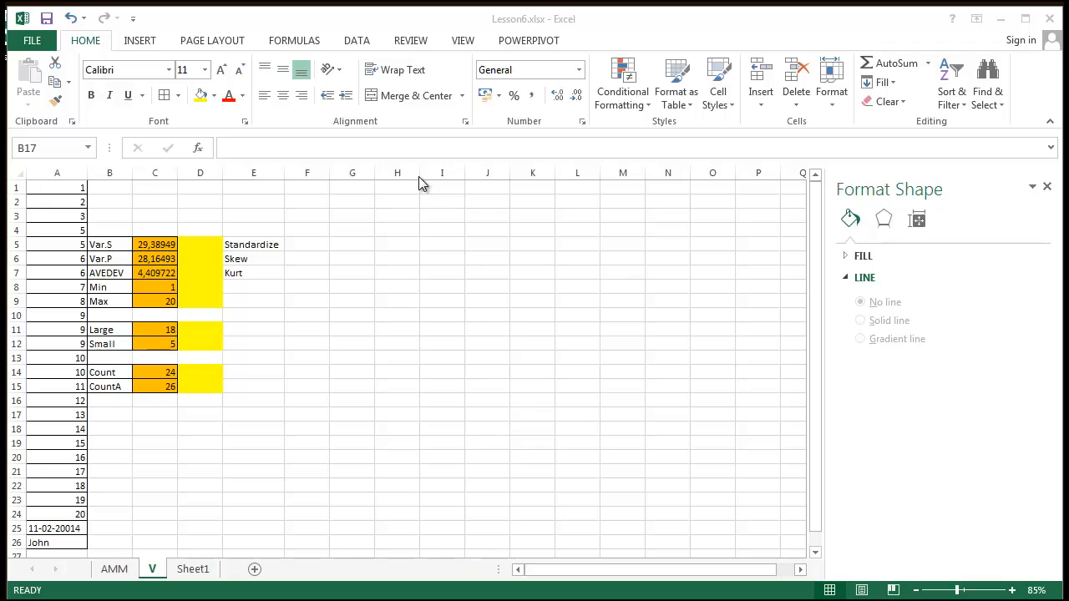
# Enter a COUNTIF formula in B17 over the range A1:A26 with criterion 9 to count the cells equal to 9.
pyautogui.click(369, 249)
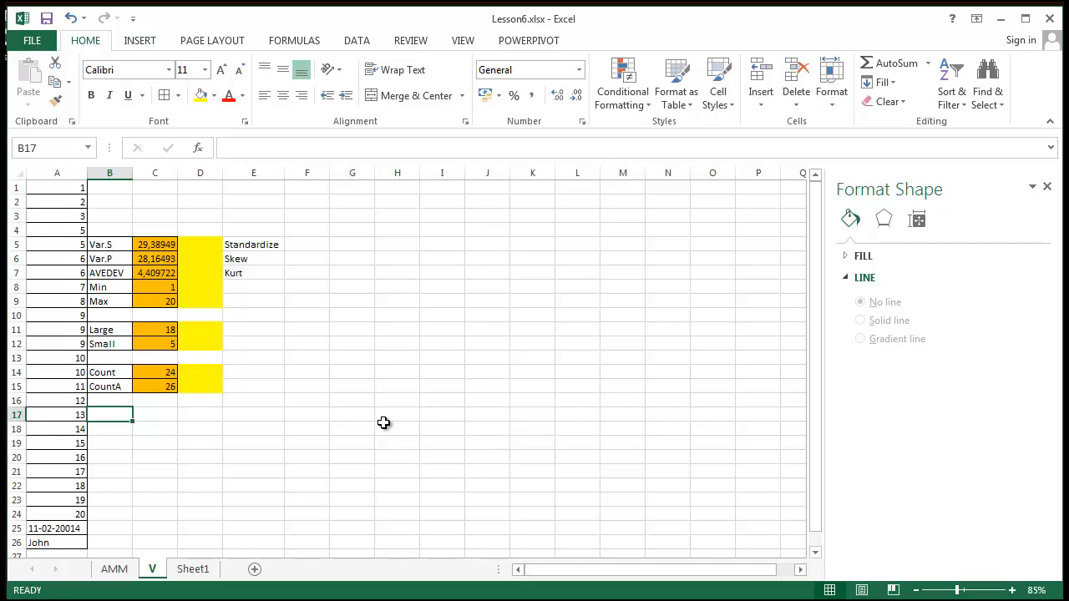
pyautogui.press('F2')
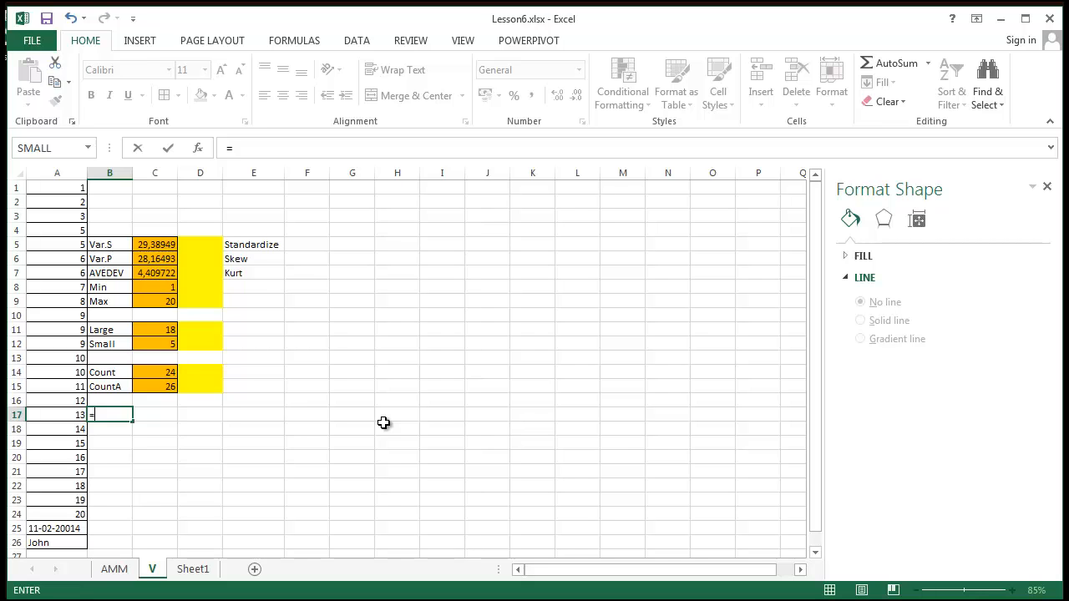
pyautogui.write('count')
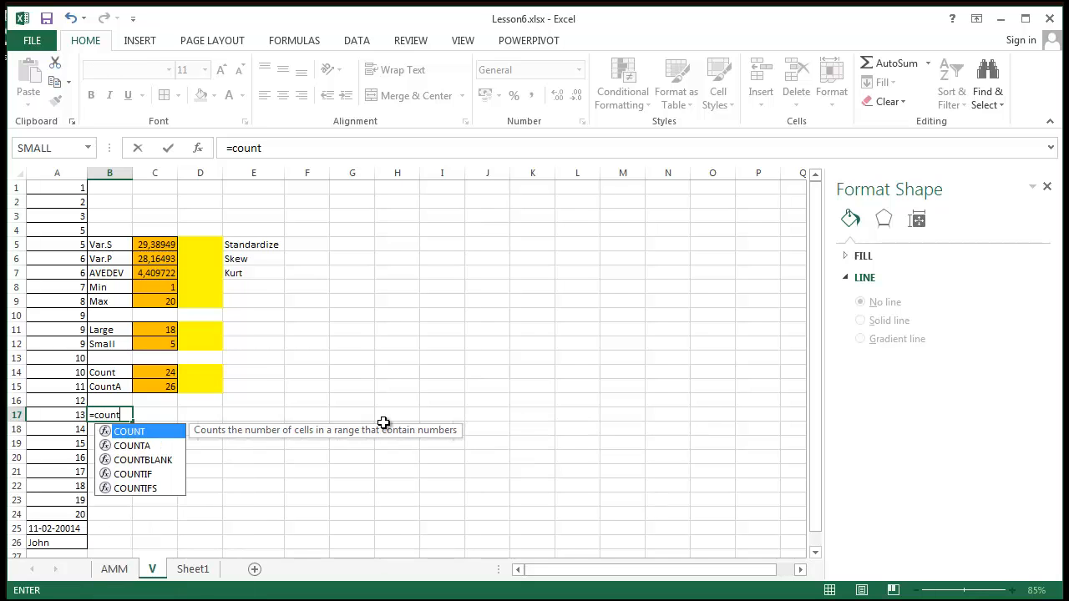
pyautogui.write('if')
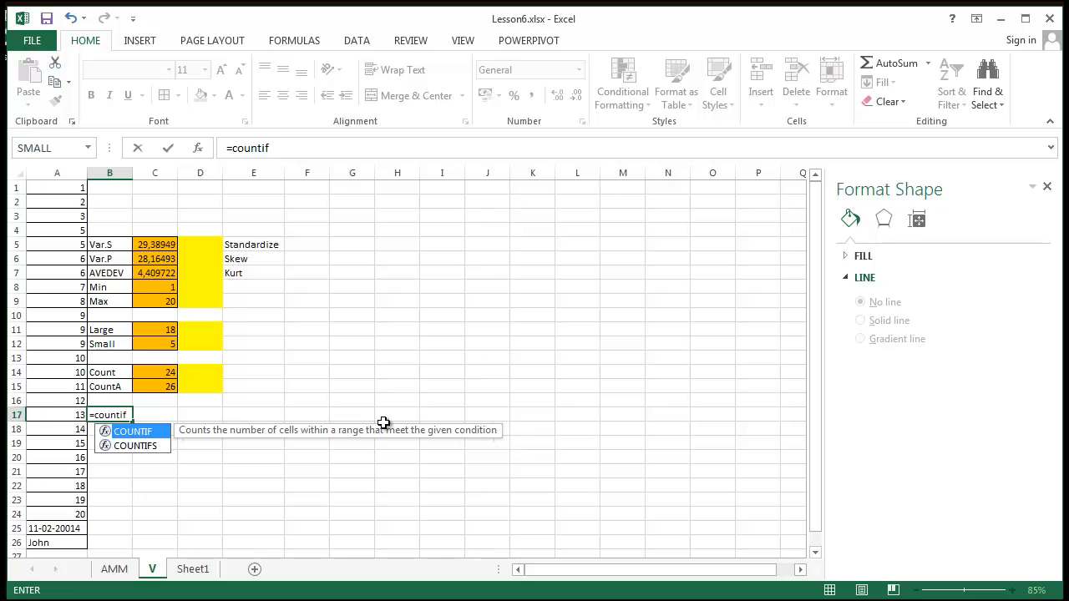
pyautogui.write('(')
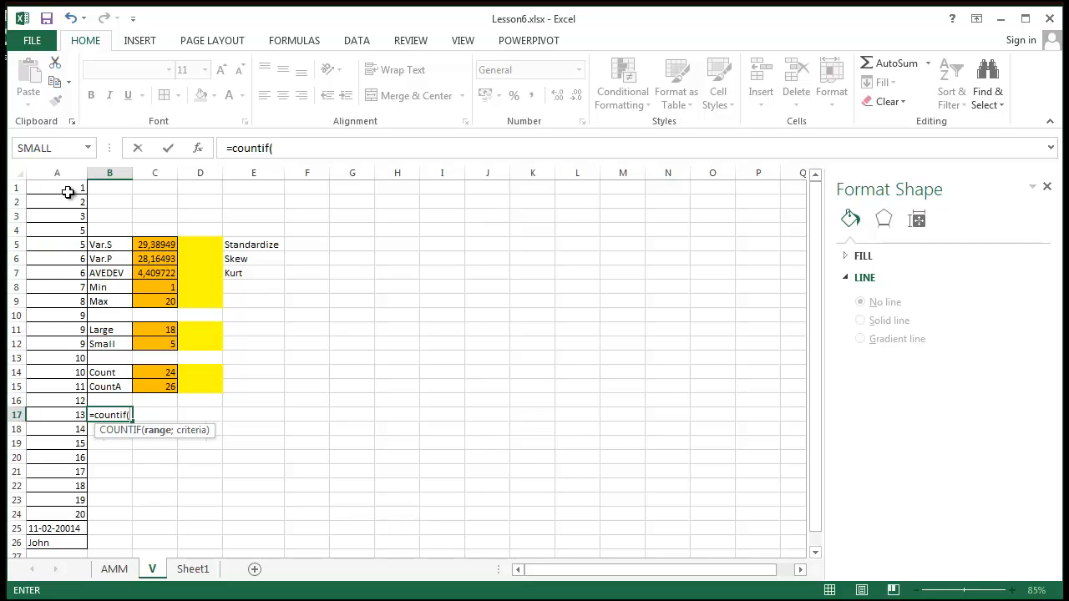
pyautogui.moveTo(72, 190); pyautogui.dragTo(65, 537)
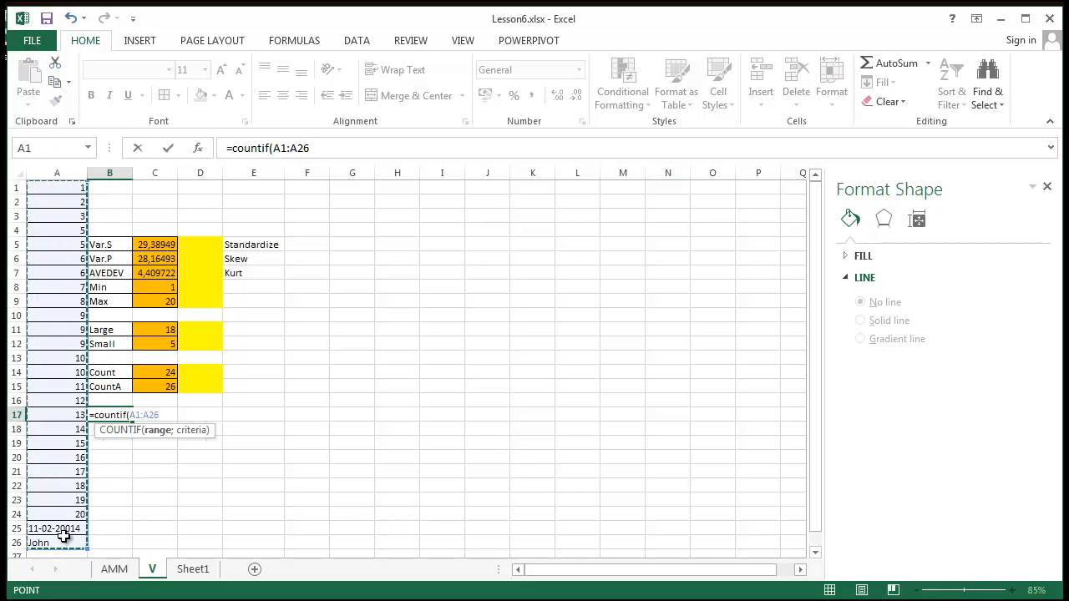
pyautogui.write(';')
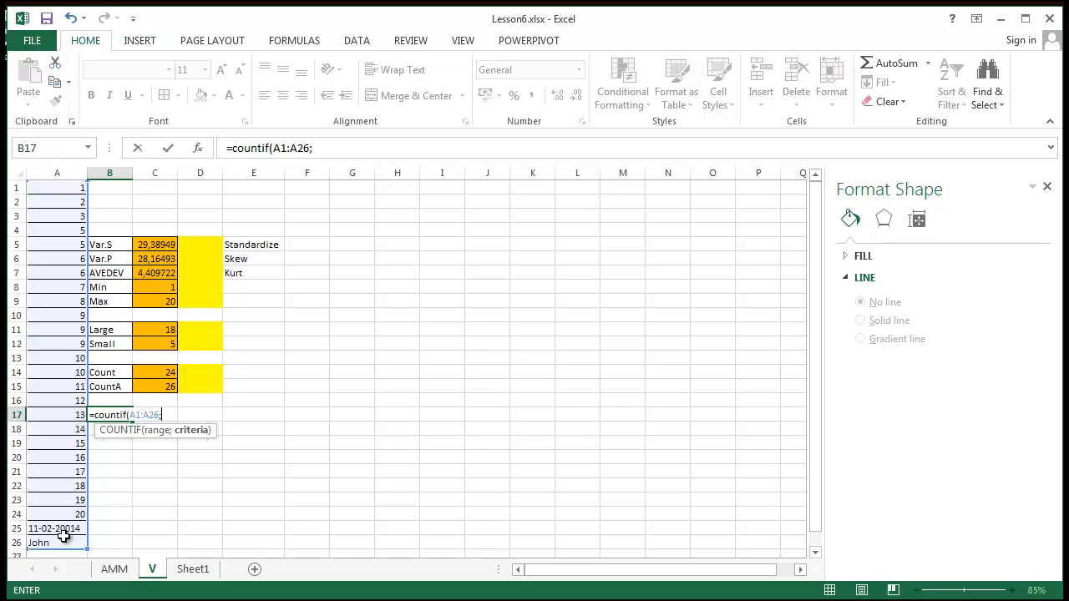
pyautogui.write('9')
pyautogui.press('Return')
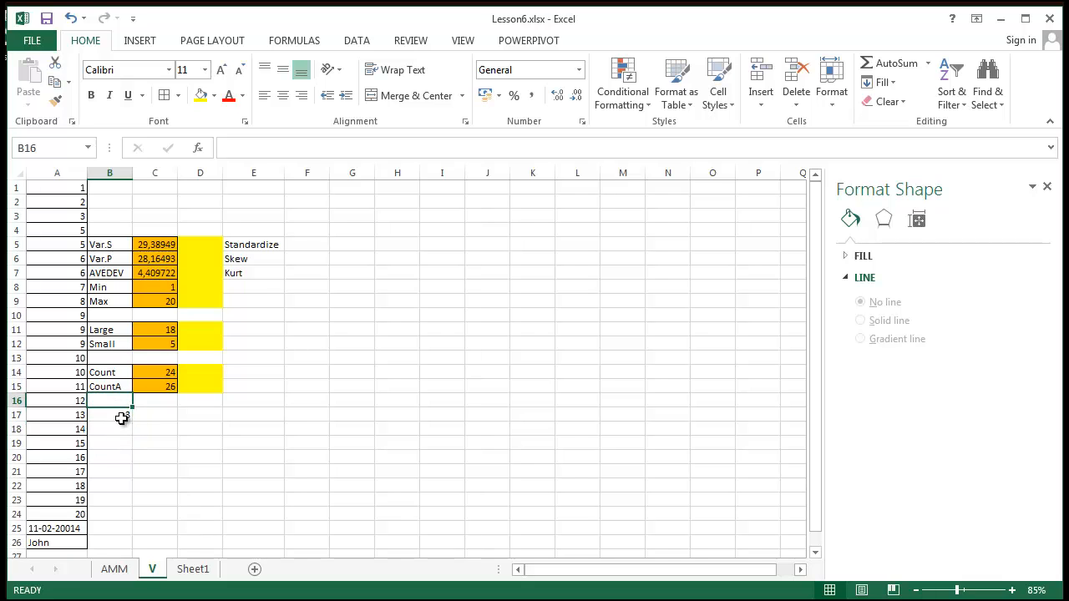
# Move the COUNTIF formula from B17 to C17.
pyautogui.click(119, 416)
pyautogui.rightClick(121, 416)
pyautogui.click(227, 96)
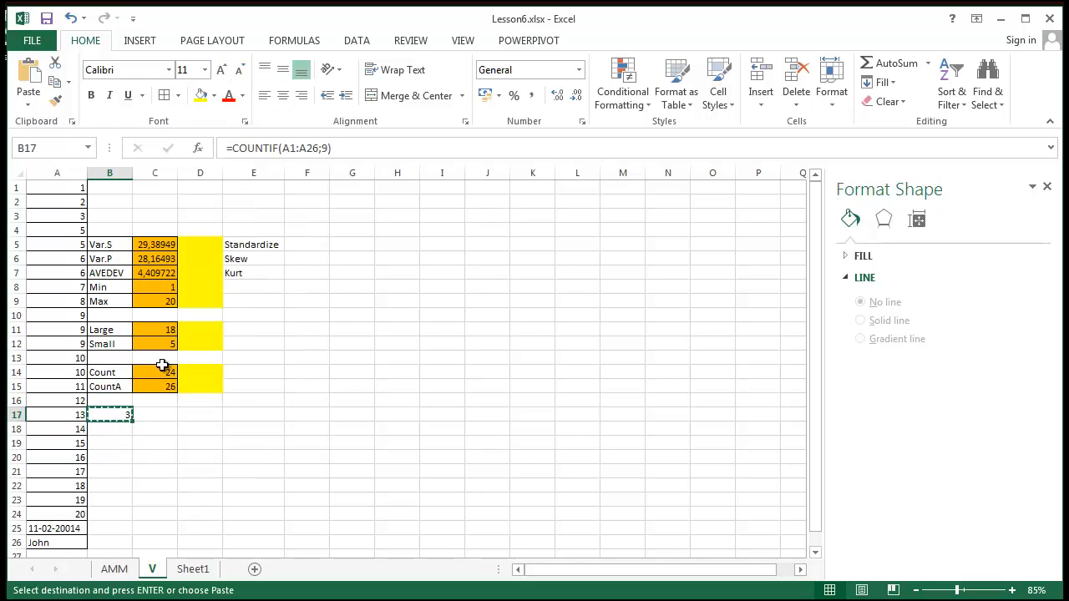
pyautogui.click(158, 411)
pyautogui.press('Return')
pyautogui.click(171, 471)
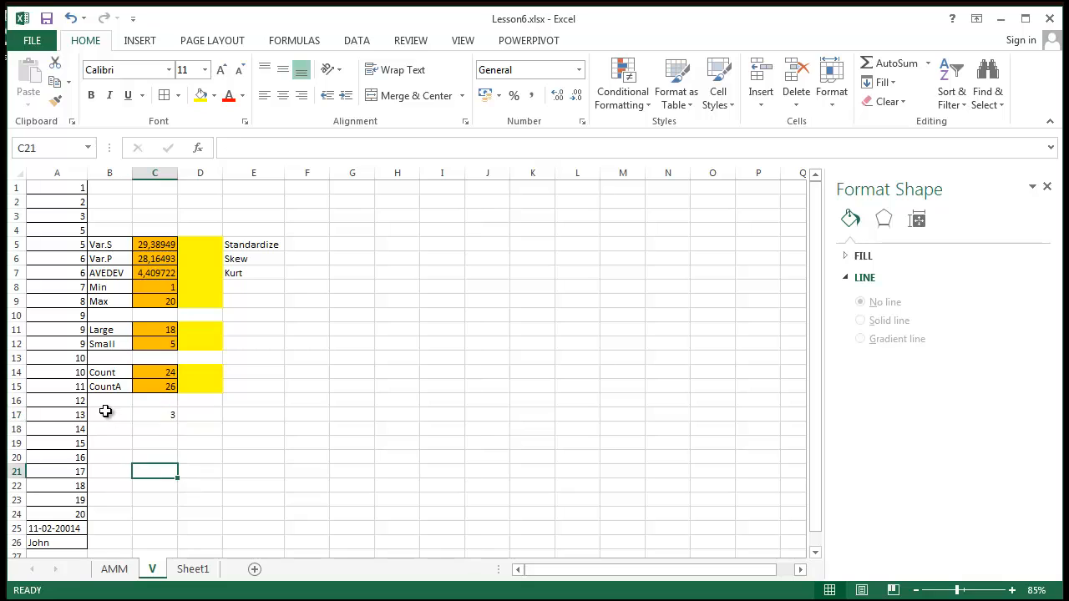
# Enter the label ContIF in B17 beside the moved formula.
pyautogui.click(106, 412)
pyautogui.write('?')
pyautogui.press('BackSpace')
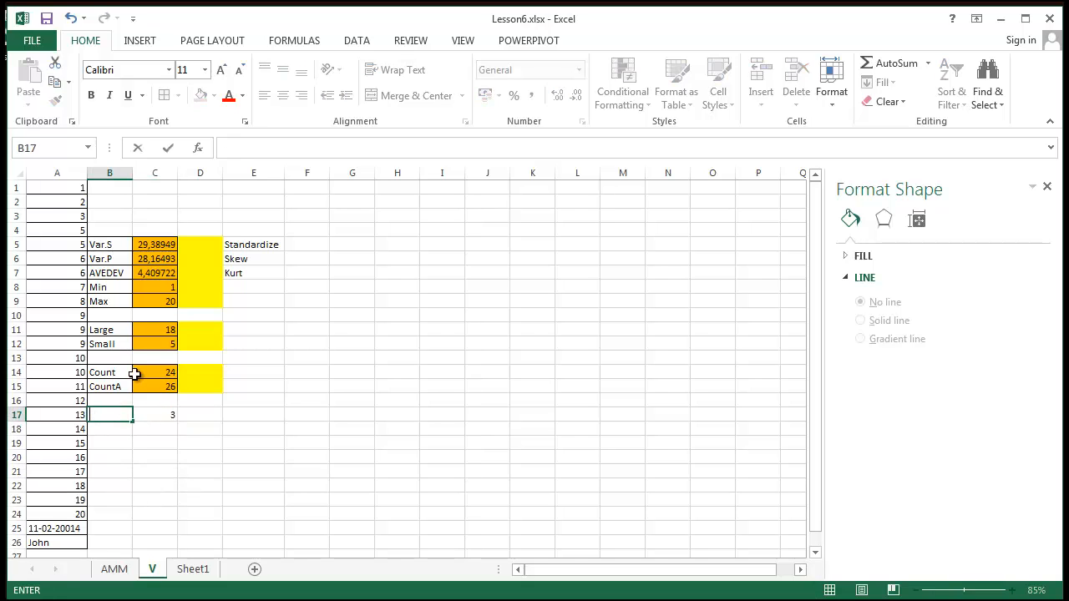
pyautogui.write('ContIF')
pyautogui.press('Return')
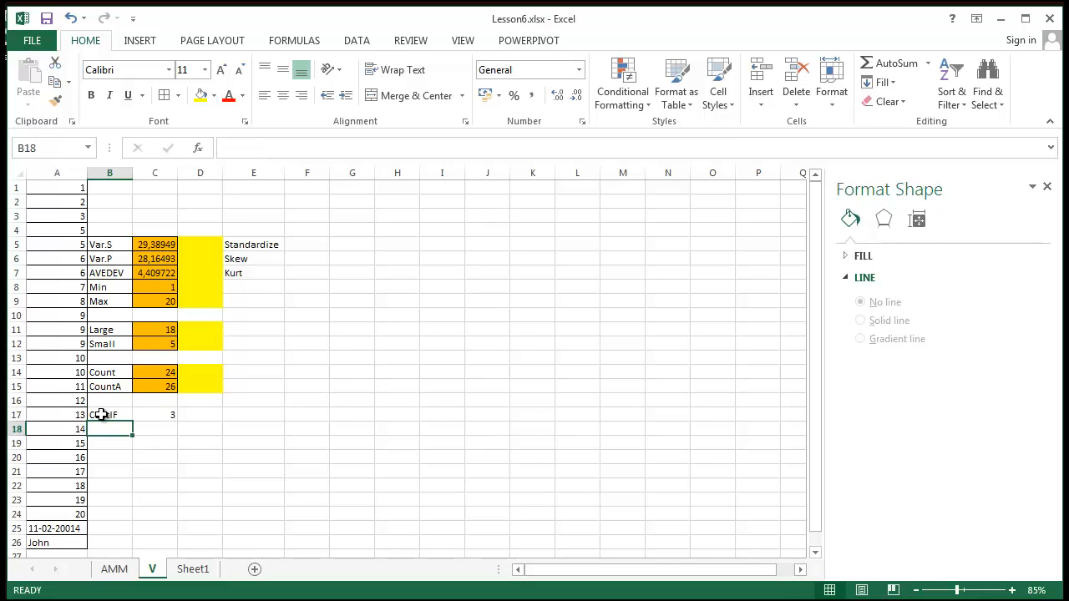
# Apply borders to all cells of B17:C17 and fill the result in C17 with orange.
pyautogui.moveTo(100, 415); pyautogui.dragTo(167, 415)
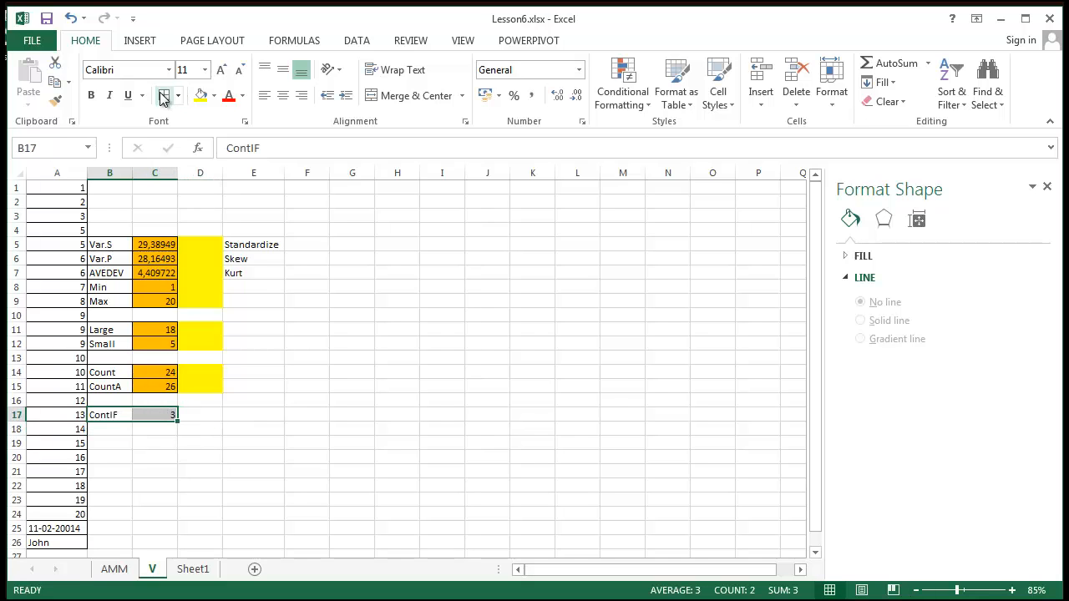
pyautogui.click(263, 456)
pyautogui.click(161, 419)
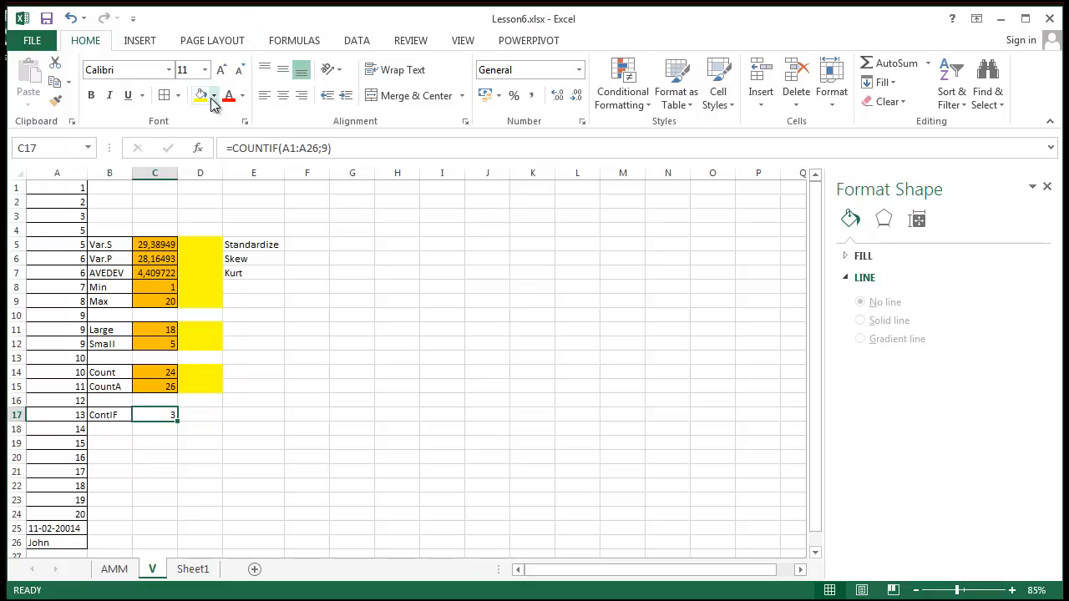
pyautogui.click(214, 95)
pyautogui.click(229, 226)
pyautogui.click(262, 437)
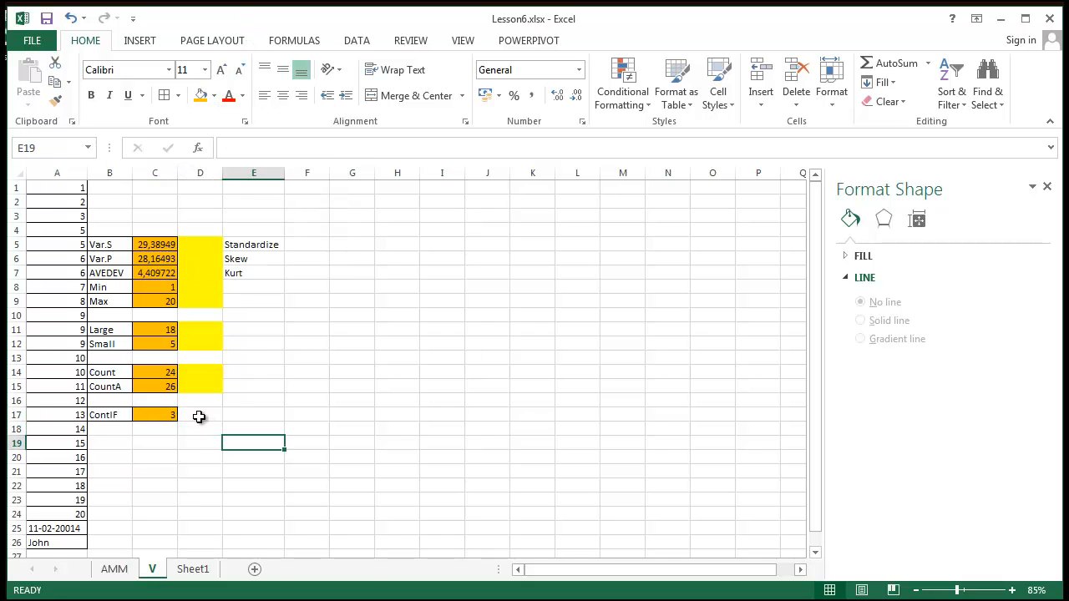
# Fill cell D17 beside the COUNTIF result with yellow.
pyautogui.click(200, 415)
pyautogui.click(214, 95)
pyautogui.click(242, 225)
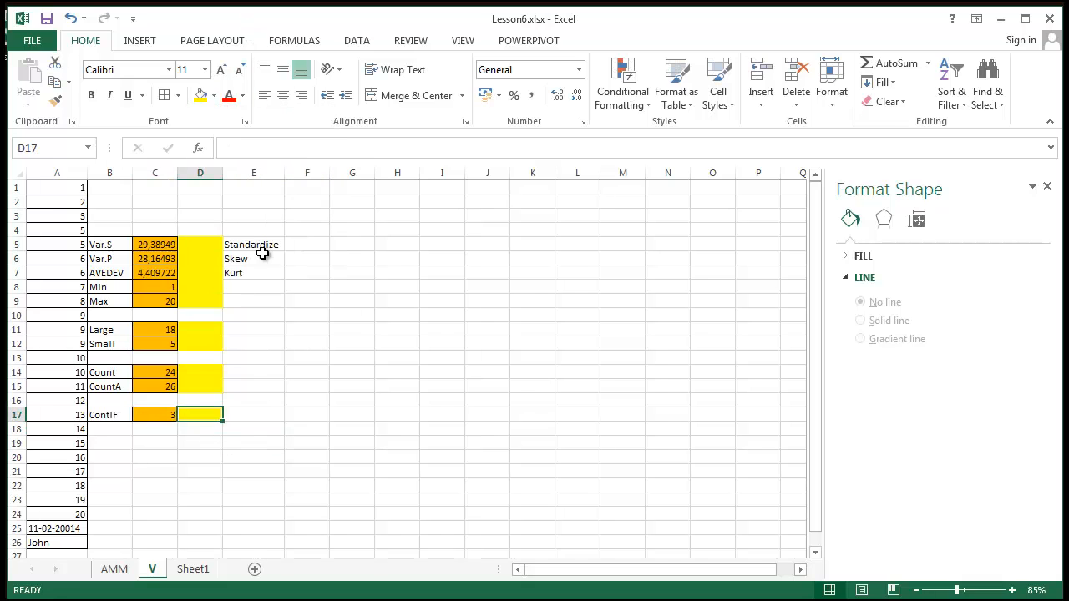
pyautogui.moveTo(487, 401); pyautogui.dragTo(487, 415)
pyautogui.click(150, 411)
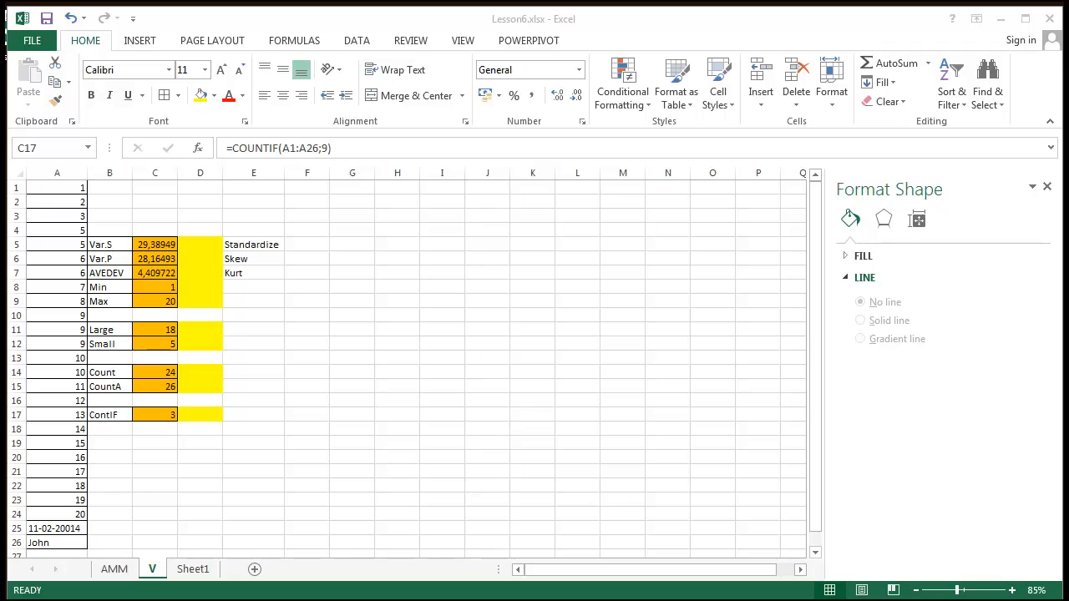
# List the comparison operators <, >, >= and <> in cells F12:F15 and select the list.
pyautogui.click(353, 301)
pyautogui.click(326, 346)
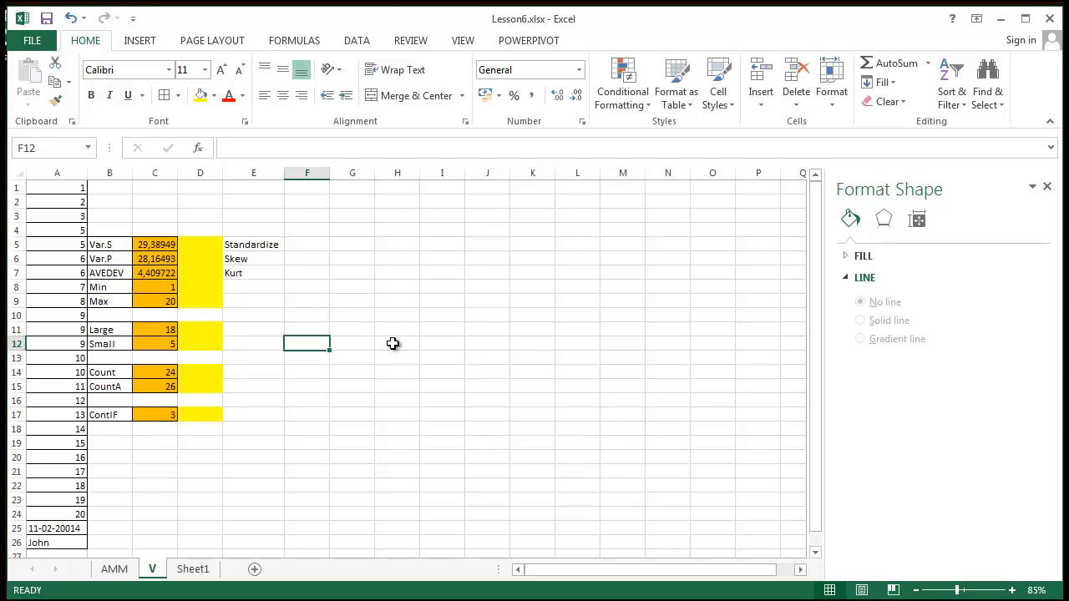
pyautogui.write('<')
pyautogui.press('Return')
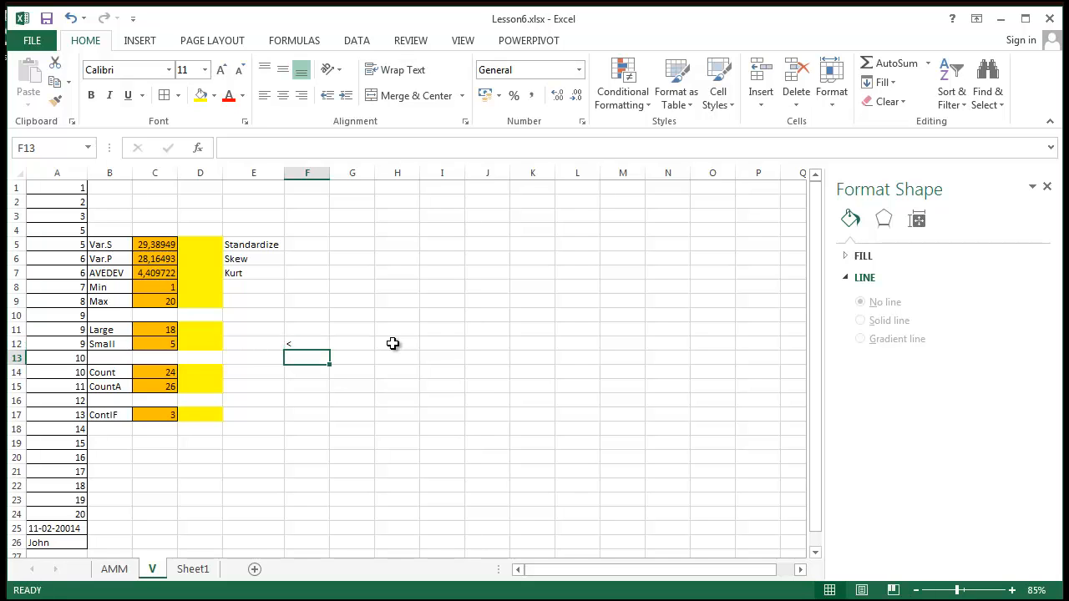
pyautogui.write('>')
pyautogui.press('Return')
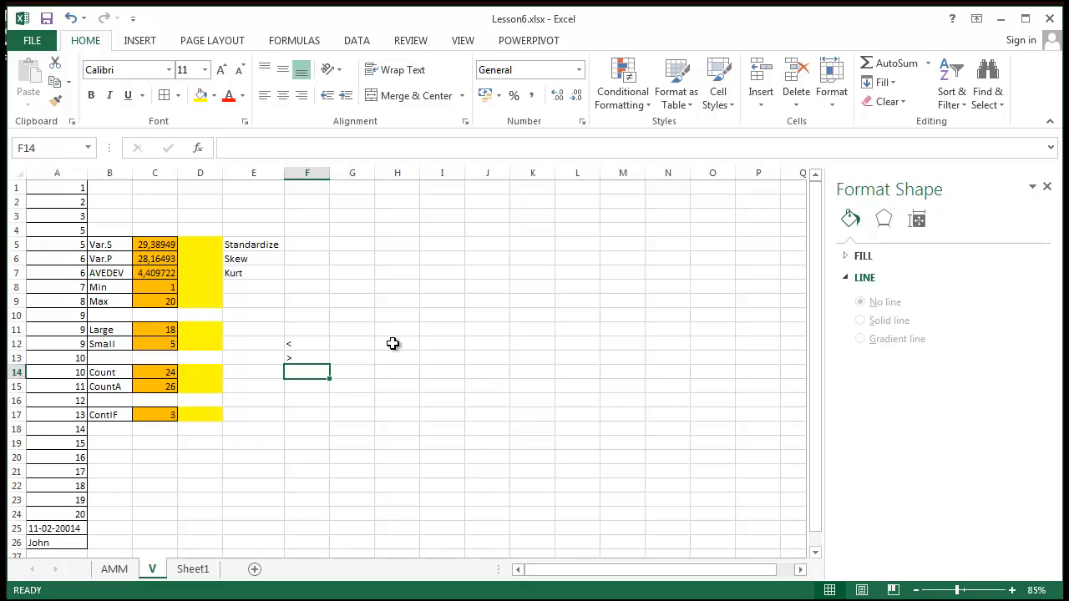
pyautogui.write('>=')
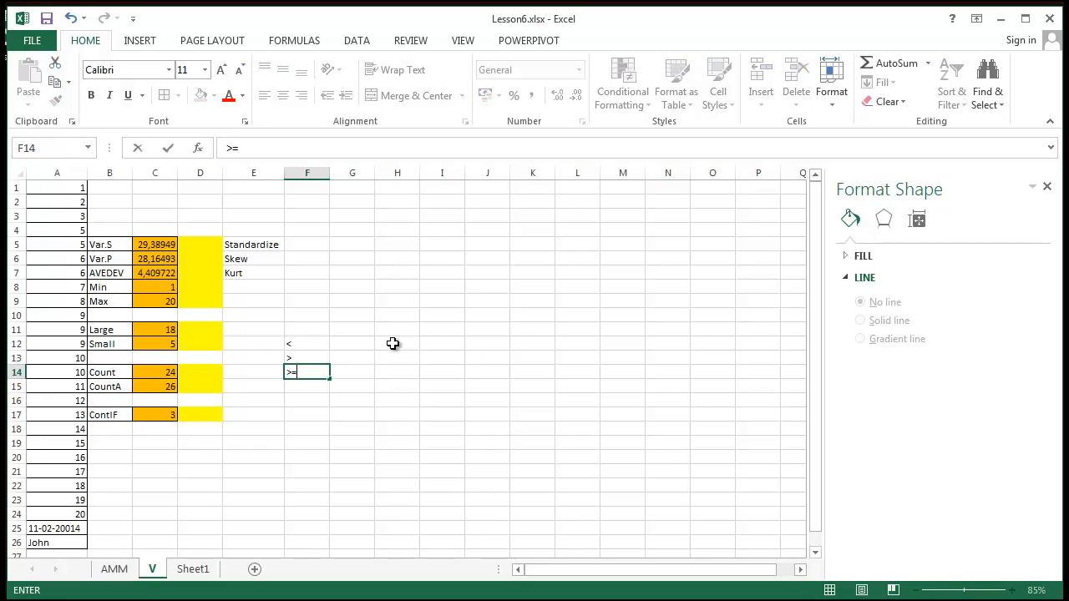
pyautogui.press('Return')
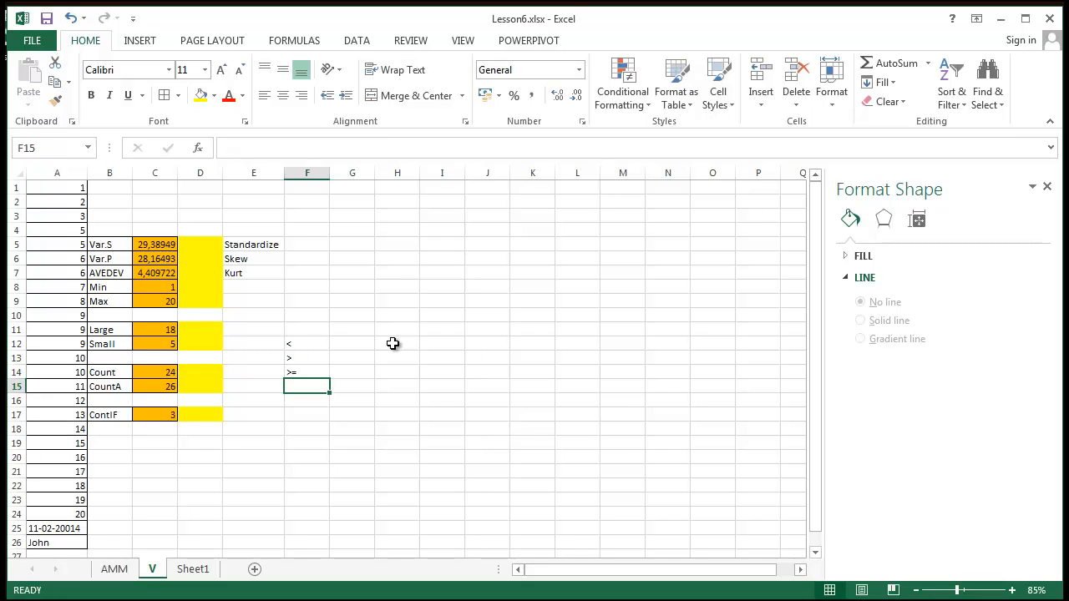
pyautogui.write('<>')
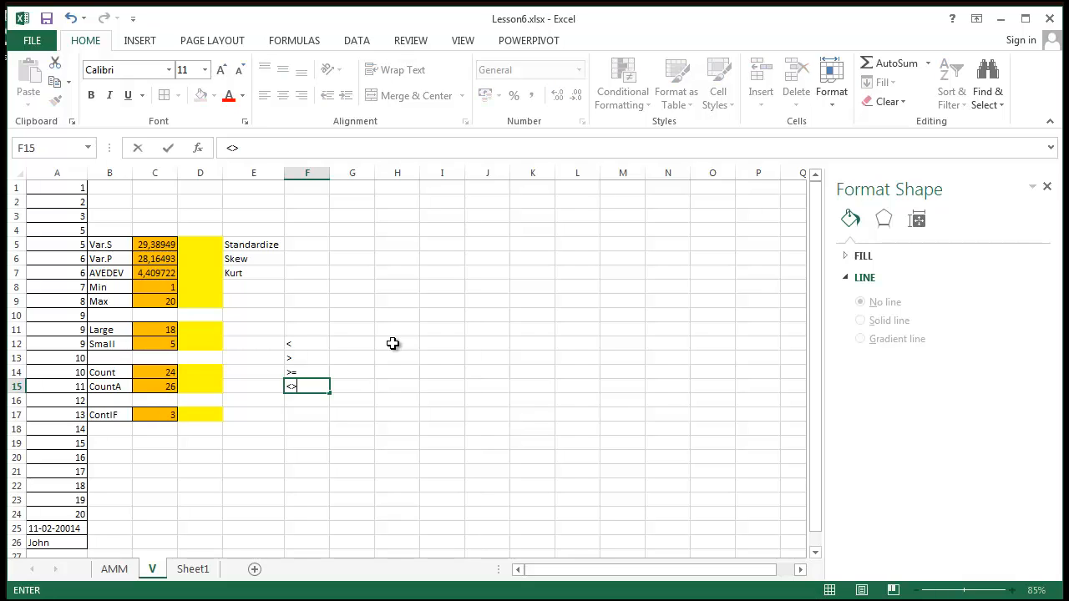
pyautogui.press('Return')
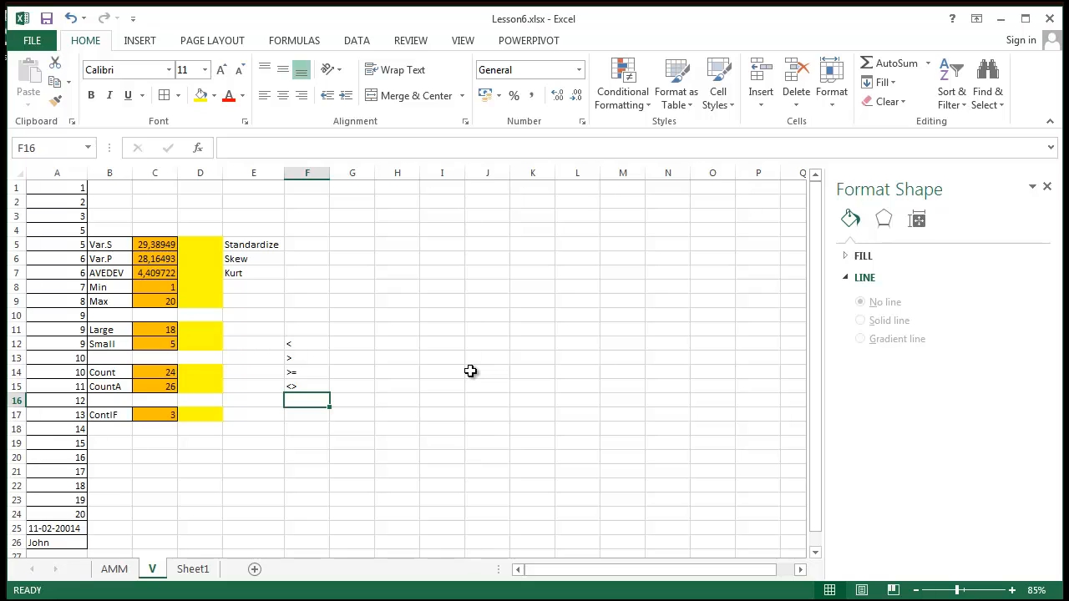
pyautogui.click(354, 342)
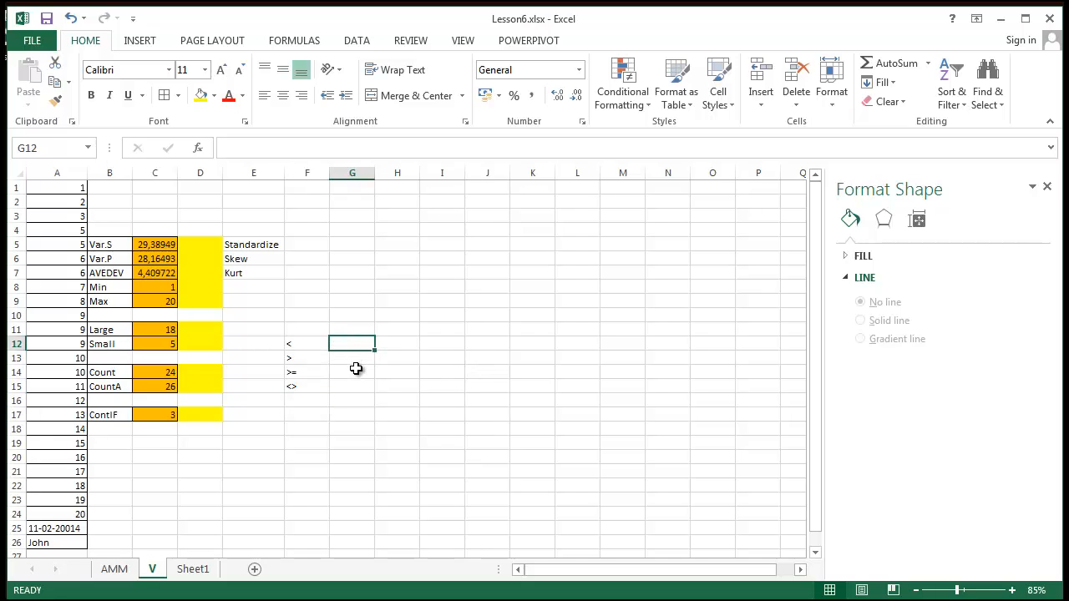
pyautogui.moveTo(308, 347); pyautogui.dragTo(302, 386)
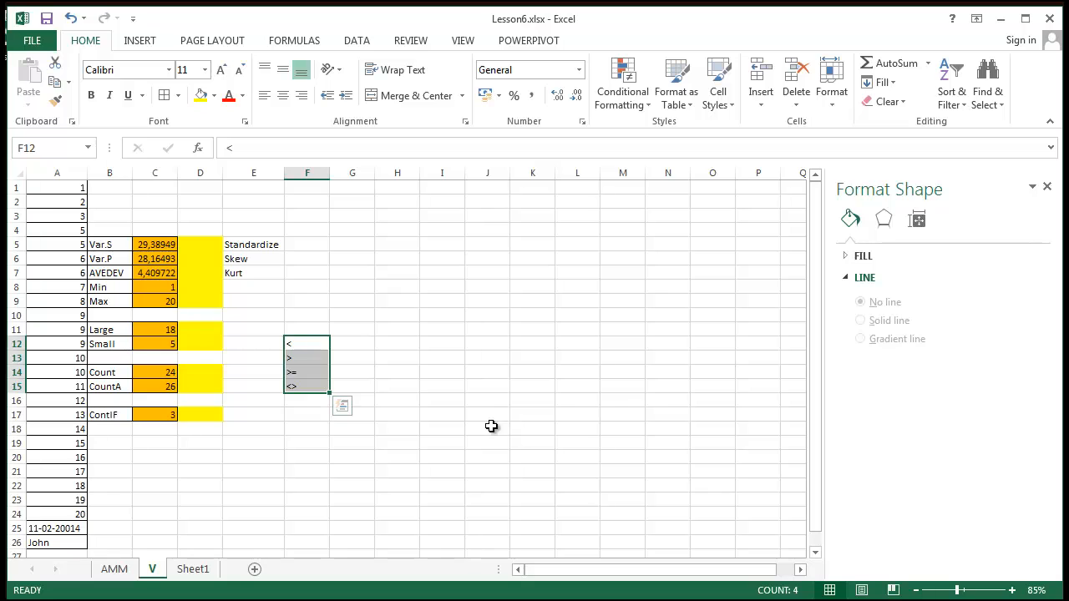
# Try to change the COUNTIF criterion in C17 to >9 without quotation marks.
pyautogui.click(168, 416)
pyautogui.click(324, 148)
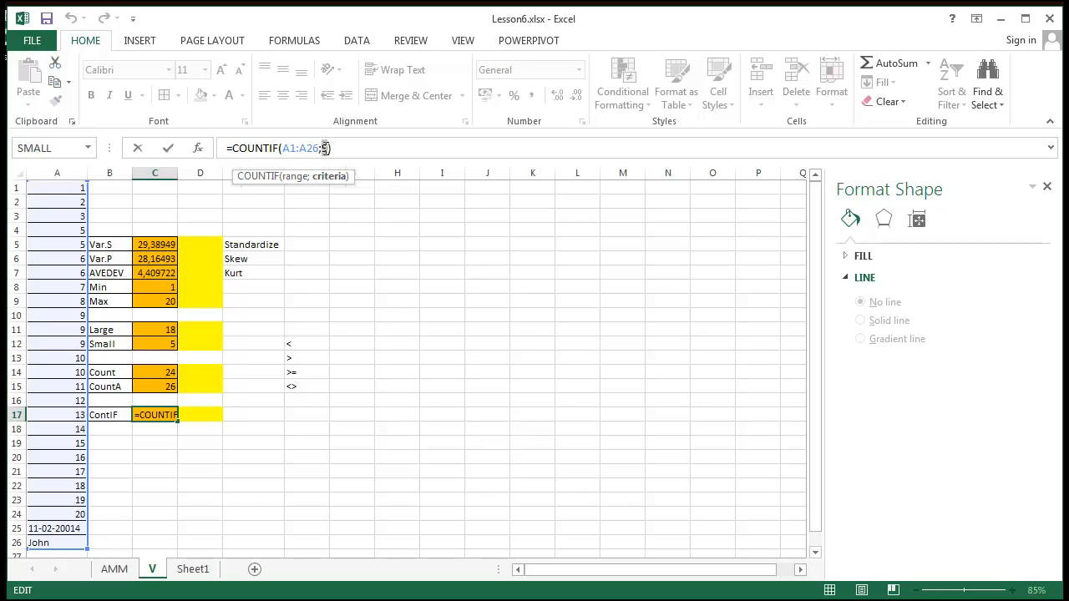
pyautogui.click(322, 148)
pyautogui.click(327, 148)
pyautogui.write('>9')
pyautogui.press('Return')
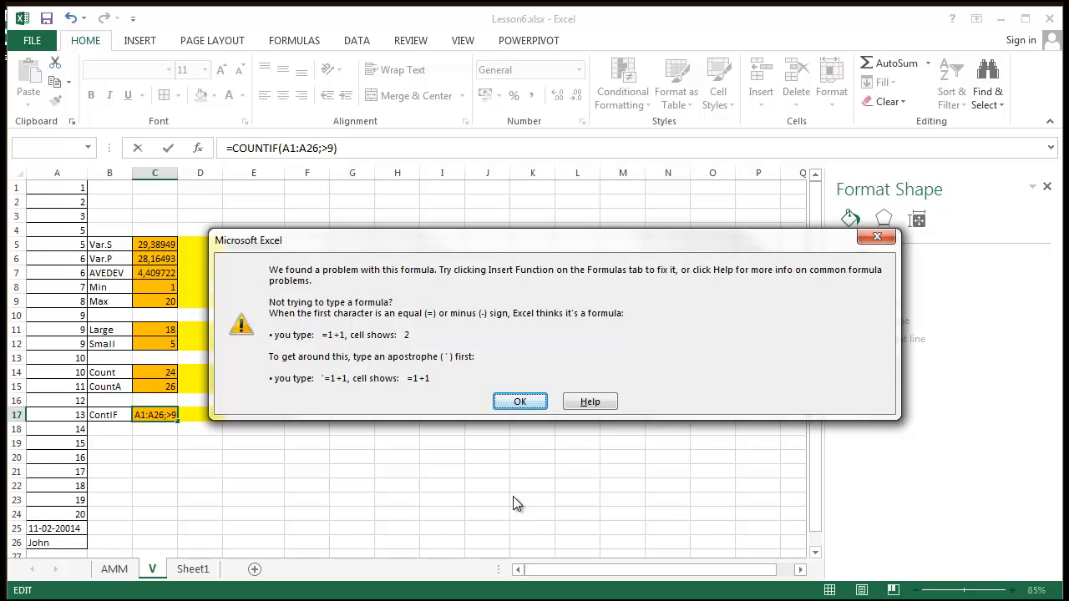
pyautogui.click(539, 404)
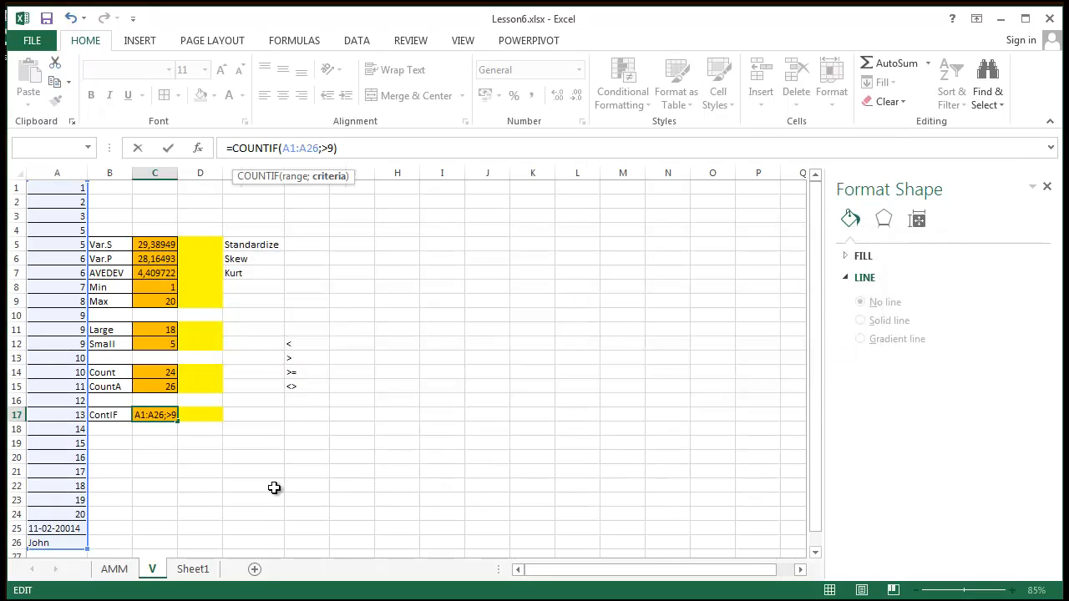
# Enclose the >9 criterion of the COUNTIF formula in C17 in double quotation marks.
pyautogui.click(323, 148)
pyautogui.write('"')
pyautogui.press('Right')
pyautogui.write('"')
pyautogui.press('Return')
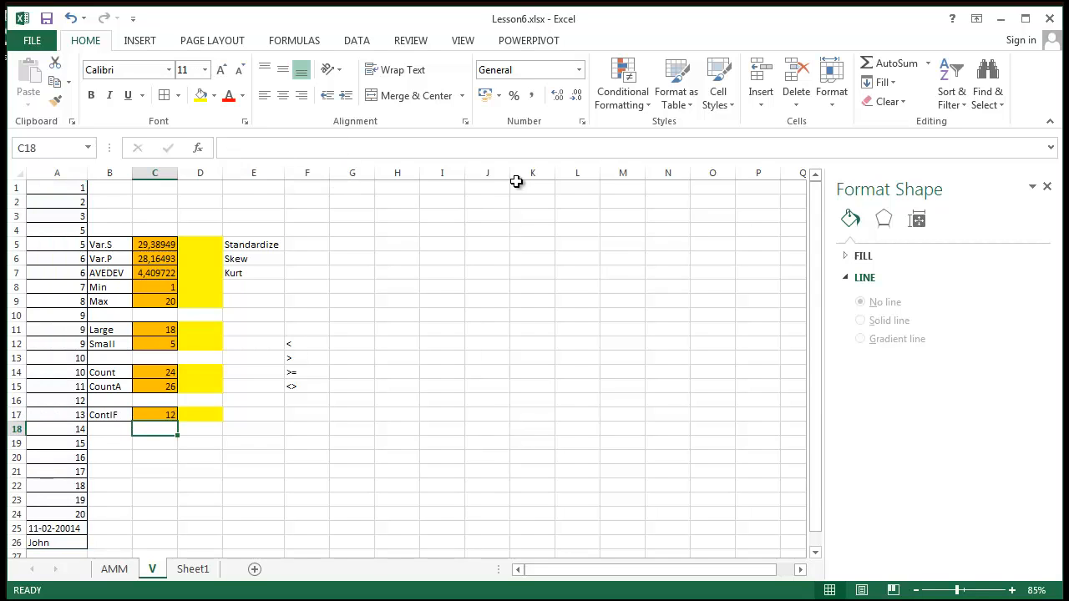
pyautogui.click(169, 415)
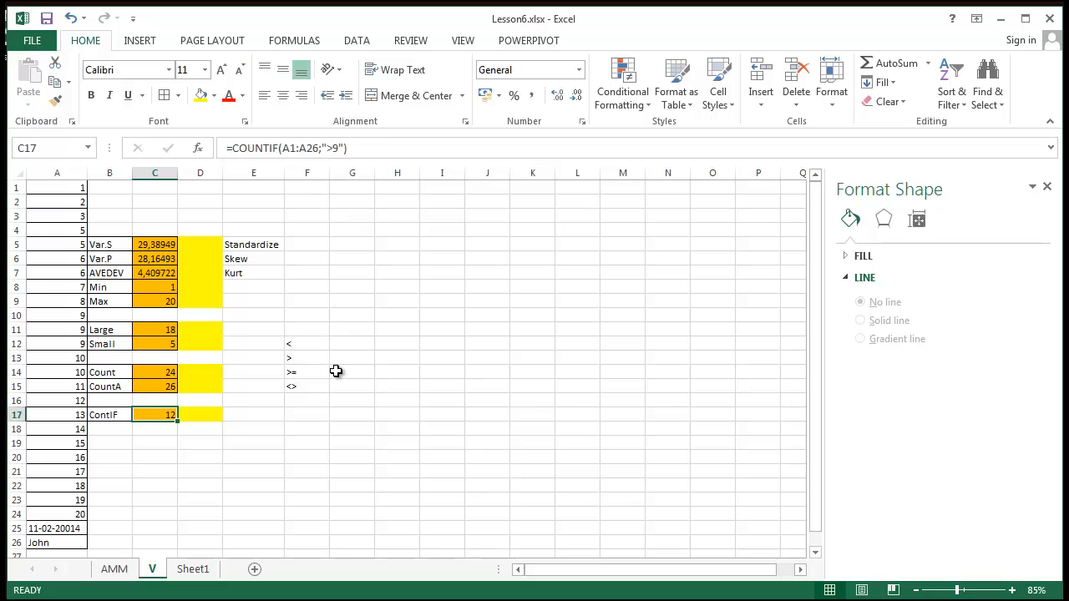
# Enter a pair of double quotation marks in E12 as a note beside the operator list.
pyautogui.click(265, 342)
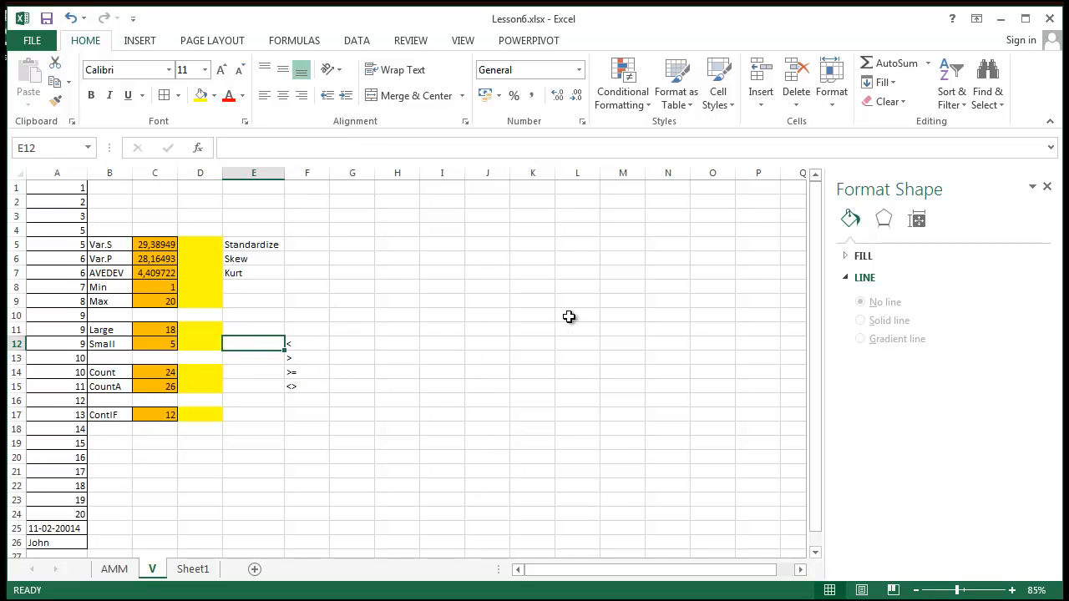
pyautogui.write('""')
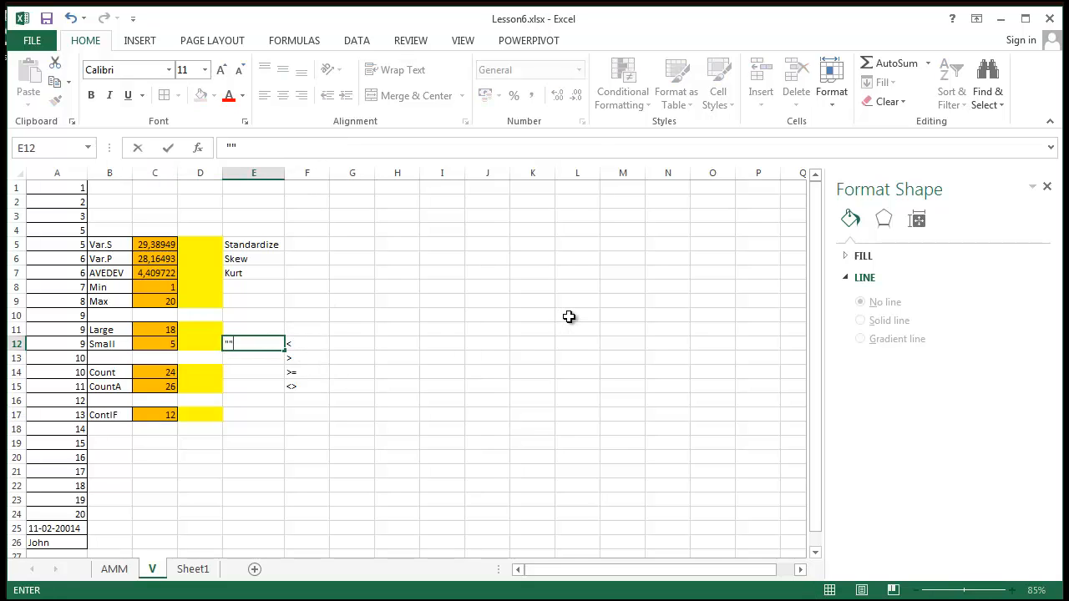
pyautogui.press('Return')
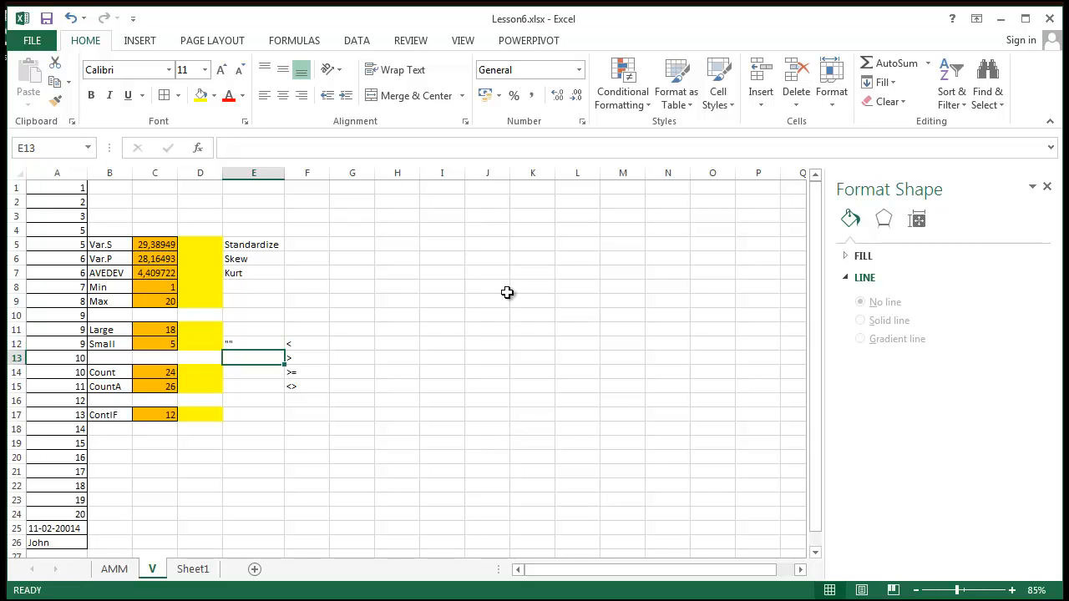
# Enclose the less-than operator in F12 in double quotation marks.
pyautogui.click(294, 346)
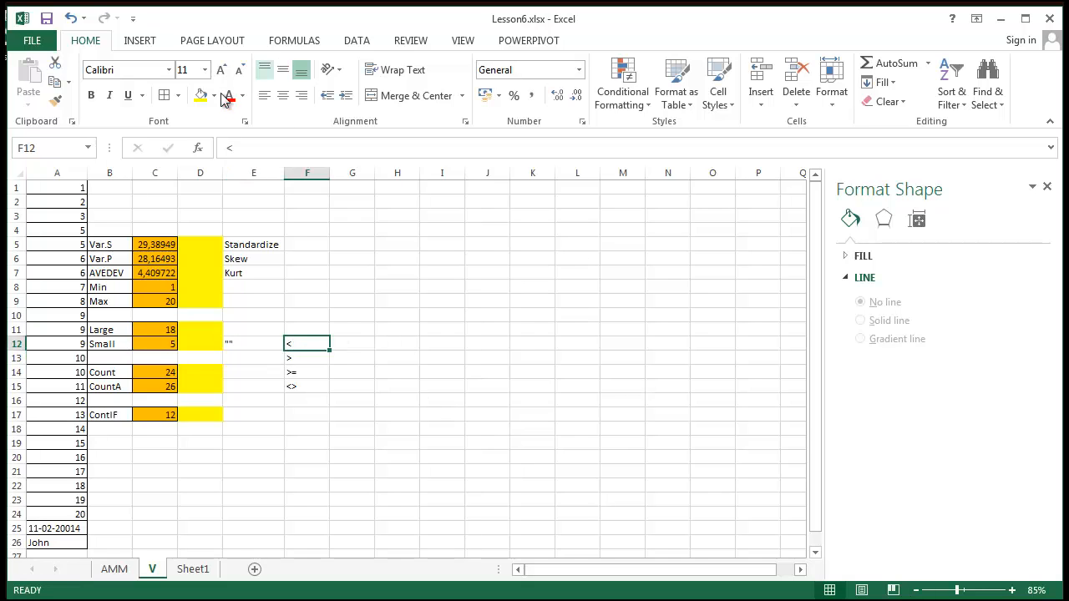
pyautogui.click(227, 147)
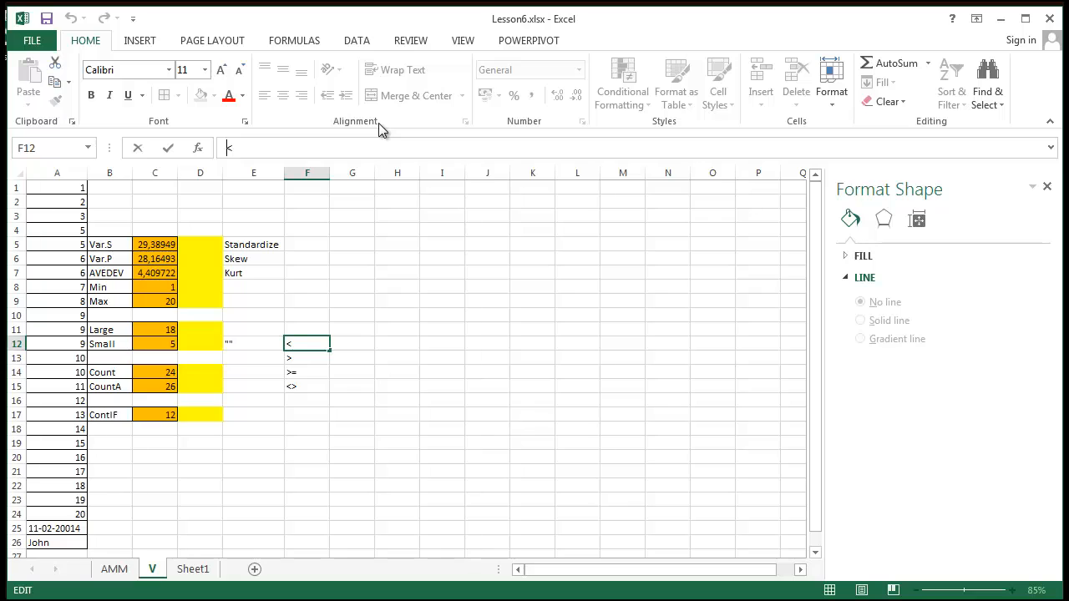
pyautogui.write('"<"')
pyautogui.press('Return')
pyautogui.click(305, 349)
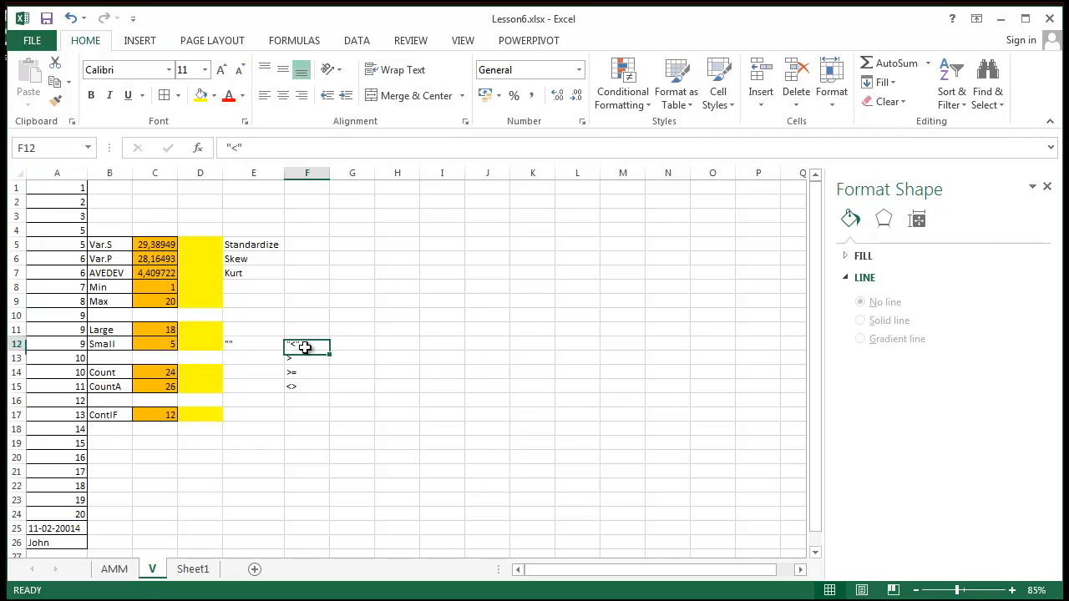
pyautogui.press('Left')
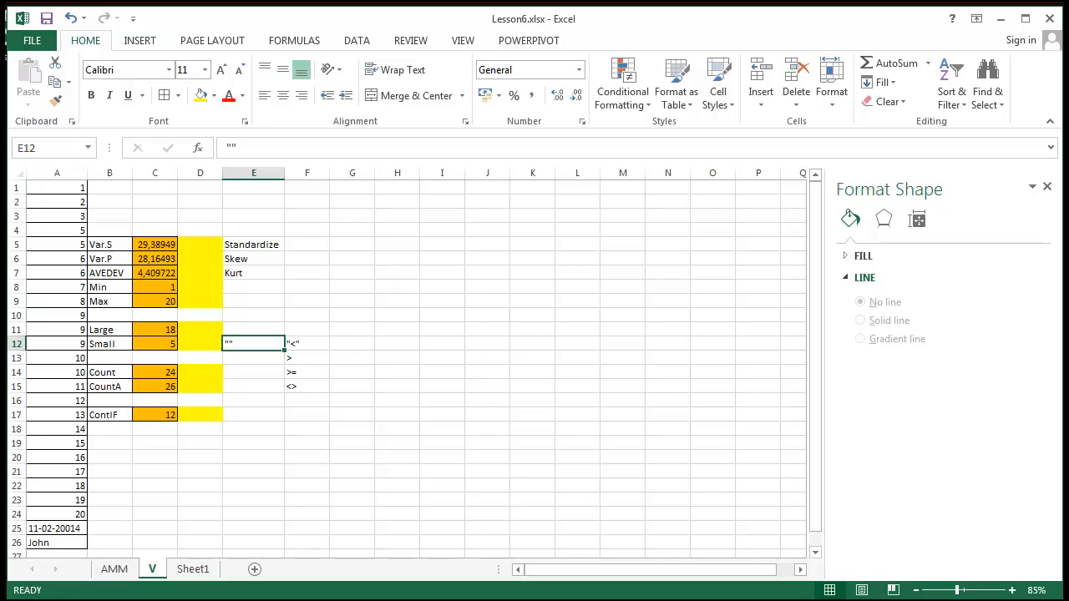
# Set the COUNTIF criterion in C17 back to plain 9, without the greater-than sign and quotation marks.
pyautogui.click(173, 414)
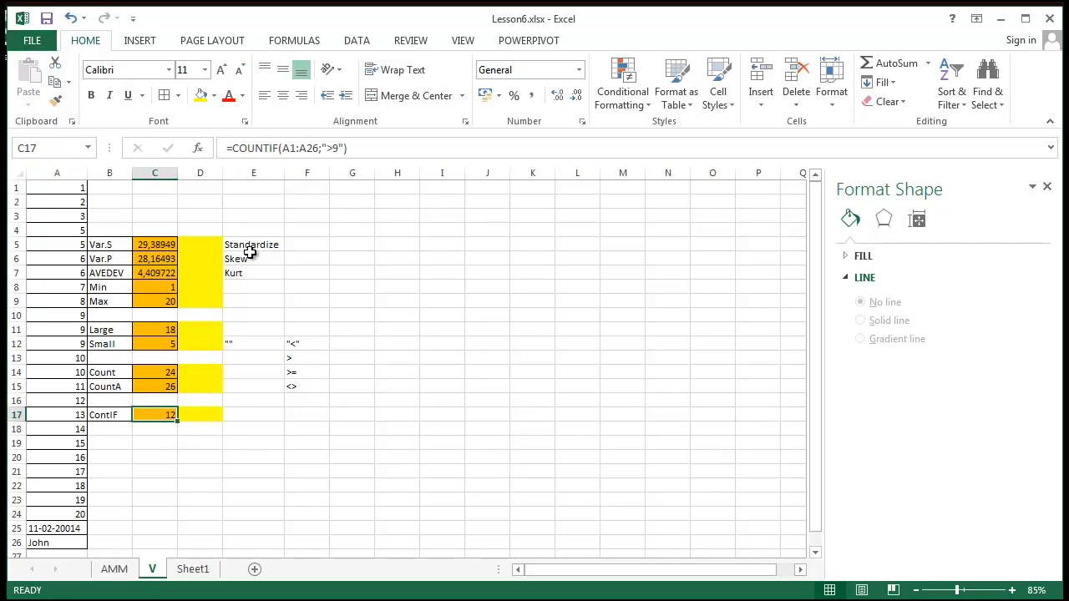
pyautogui.click(329, 147)
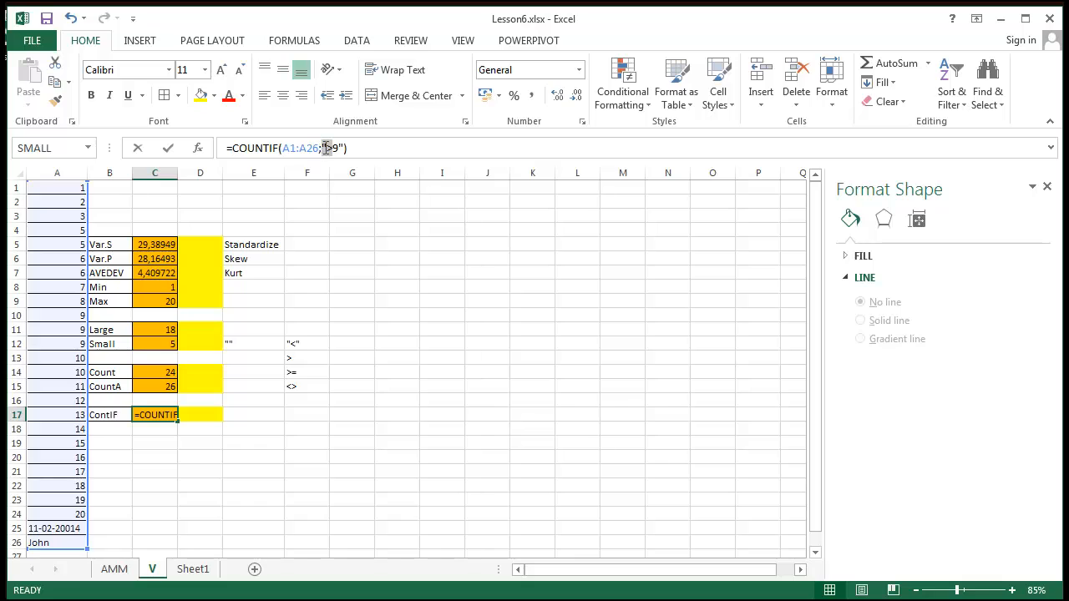
pyautogui.click(322, 147)
pyautogui.write(';')
pyautogui.press('Delete')
pyautogui.press('Delete')
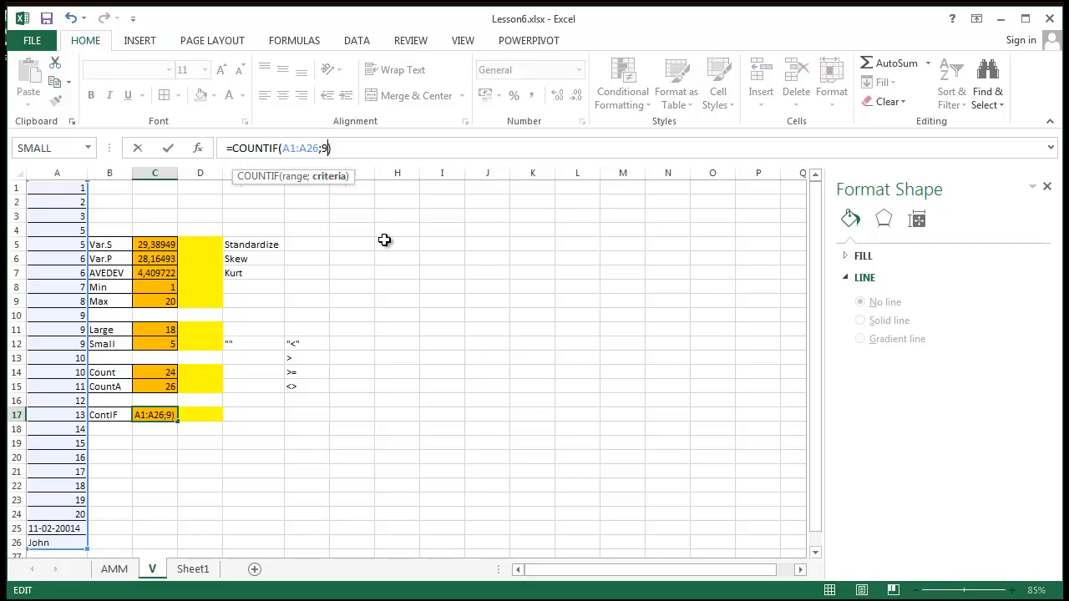
pyautogui.press('Return')
# Change the COUNTIF criterion in C17 from a plain number to "=9", enclosed in double quotation marks.
pyautogui.click(163, 412)
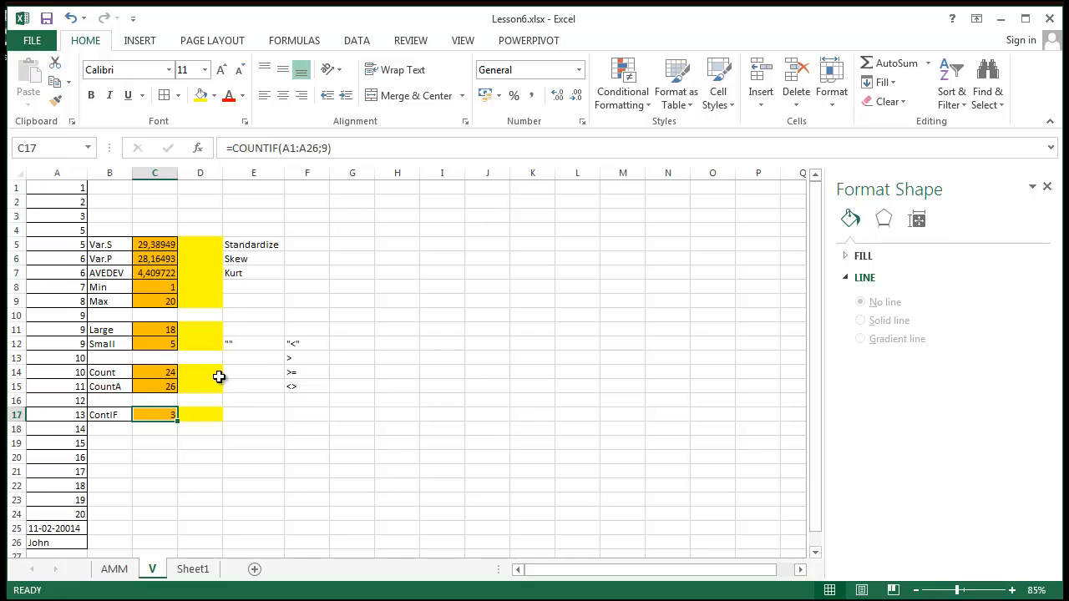
pyautogui.click(324, 148)
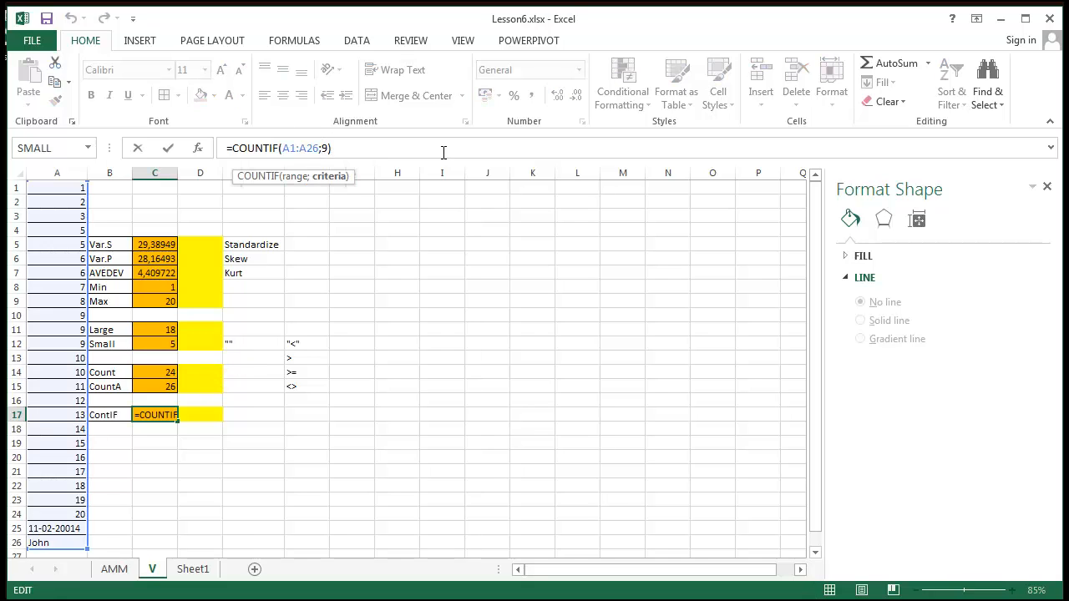
pyautogui.write('=')
pyautogui.press('Left')
pyautogui.write('"=9"')
pyautogui.press('Return')
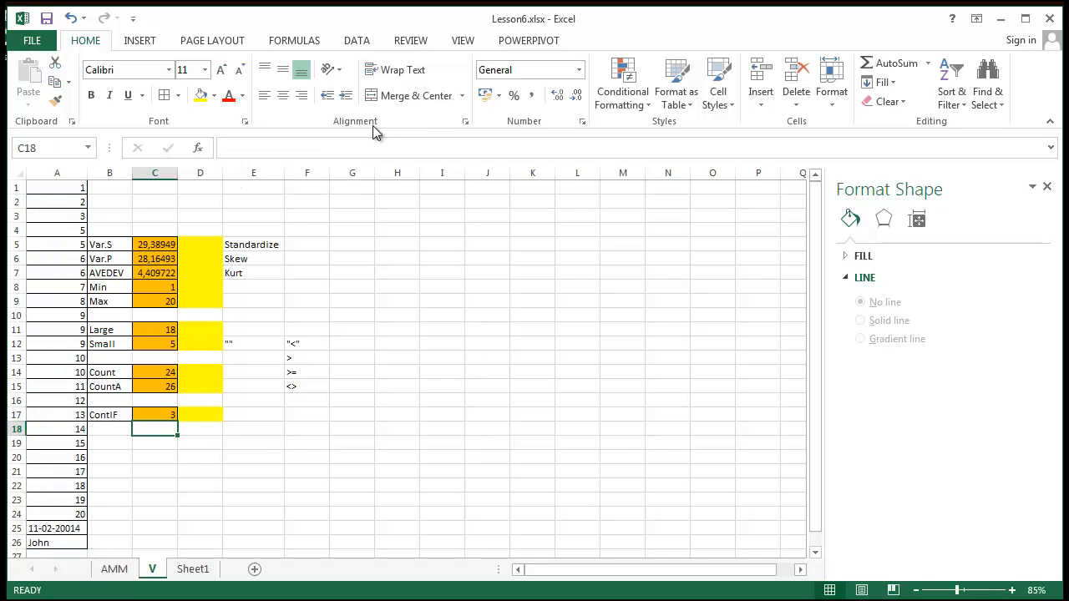
pyautogui.click(167, 414)
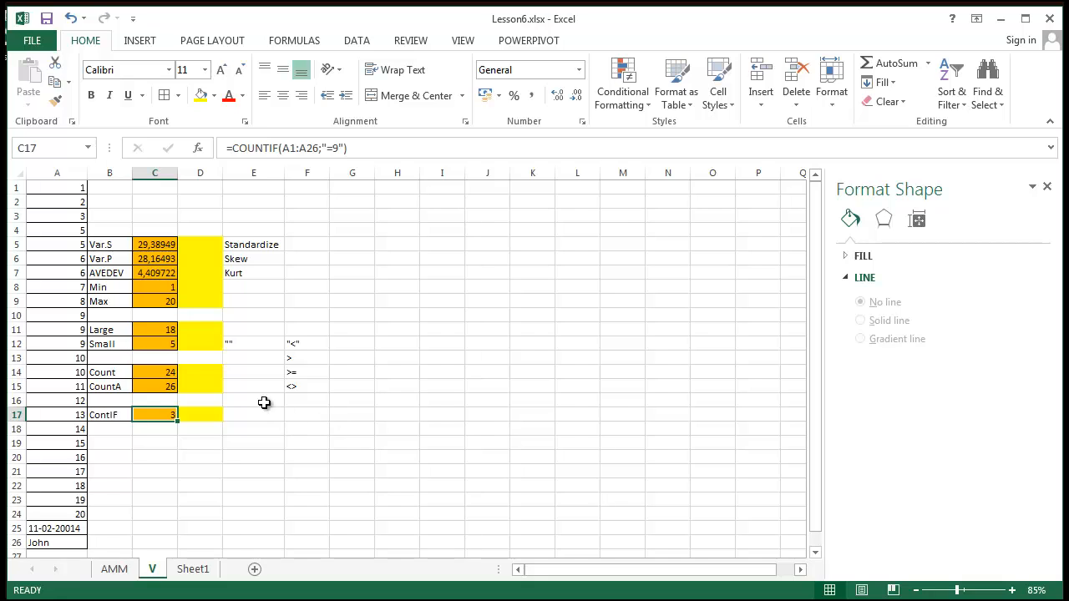
pyautogui.click(307, 399)
pyautogui.click(311, 374)
pyautogui.click(310, 342)
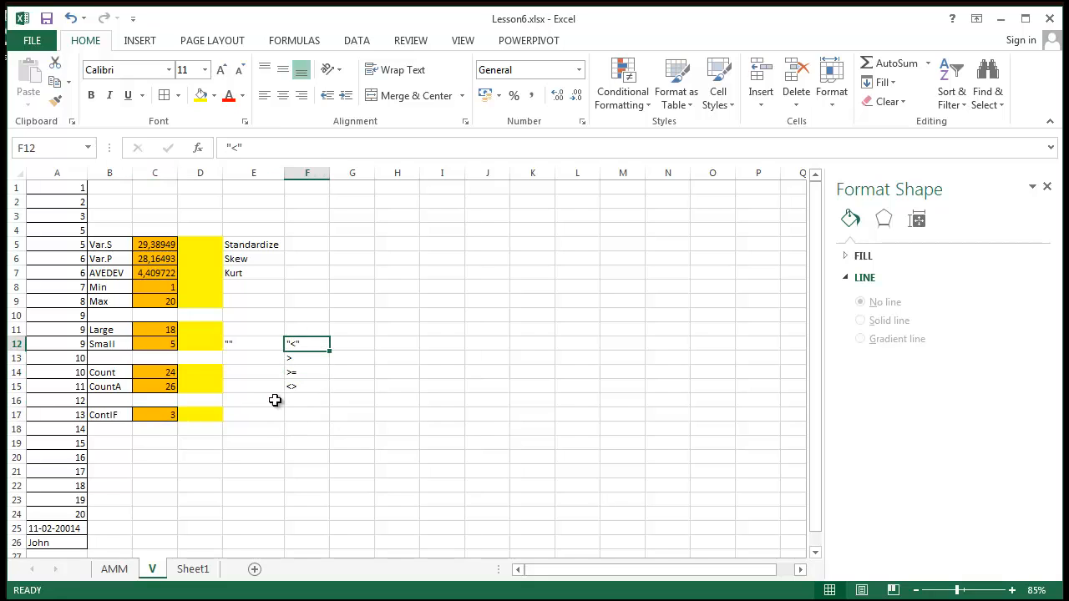
pyautogui.click(148, 419)
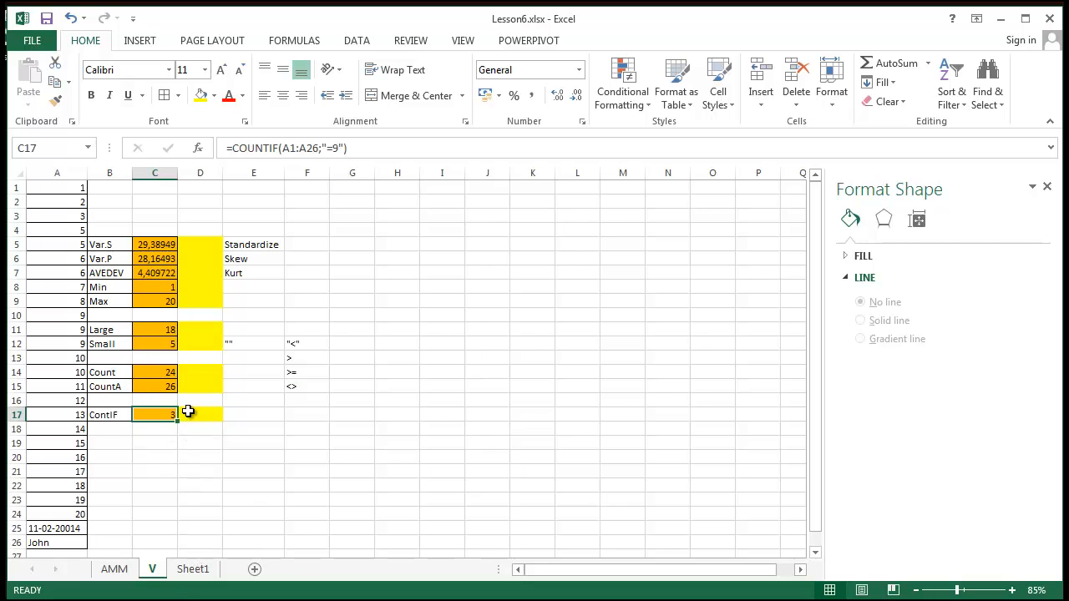
# Fill cells E17:G17 with yellow and make the comparison operators in F12:F15 bold.
pyautogui.moveTo(227, 415); pyautogui.dragTo(359, 414)
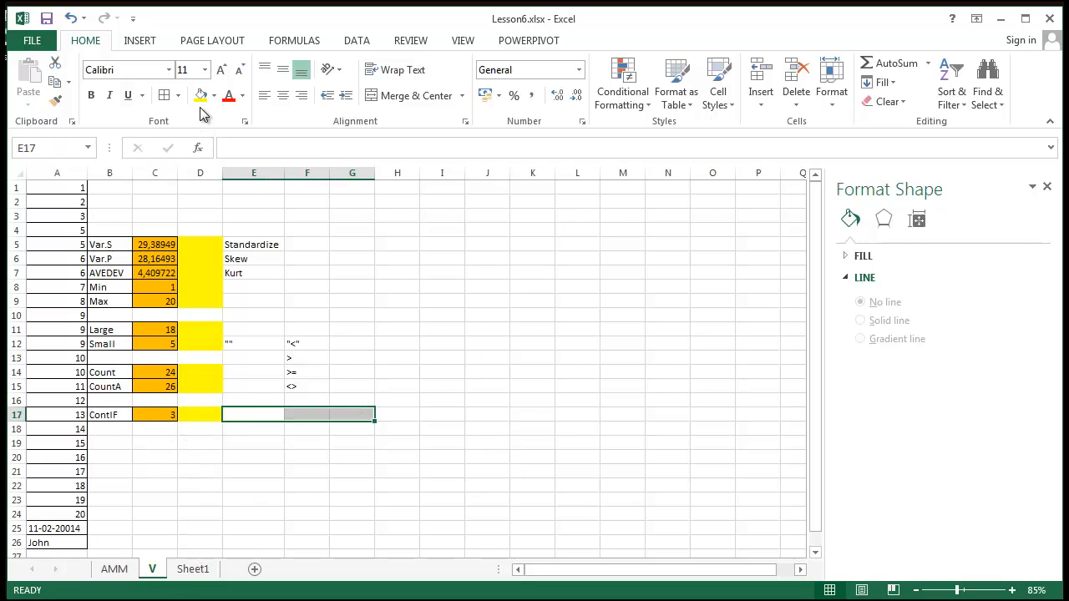
pyautogui.click(201, 94)
pyautogui.click(614, 373)
pyautogui.moveTo(291, 345); pyautogui.dragTo(296, 388)
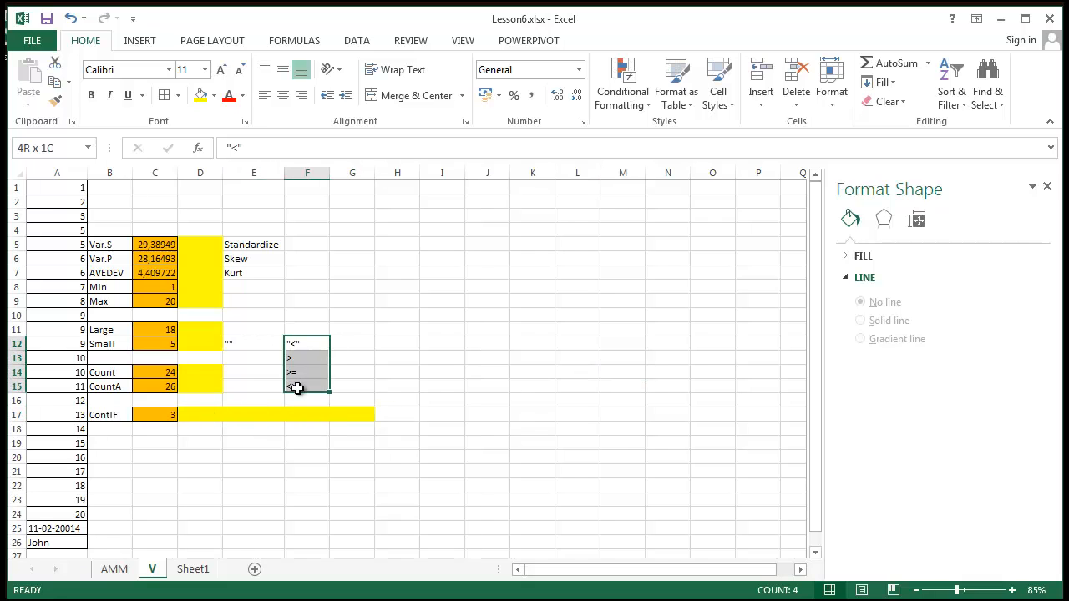
pyautogui.click(533, 416)
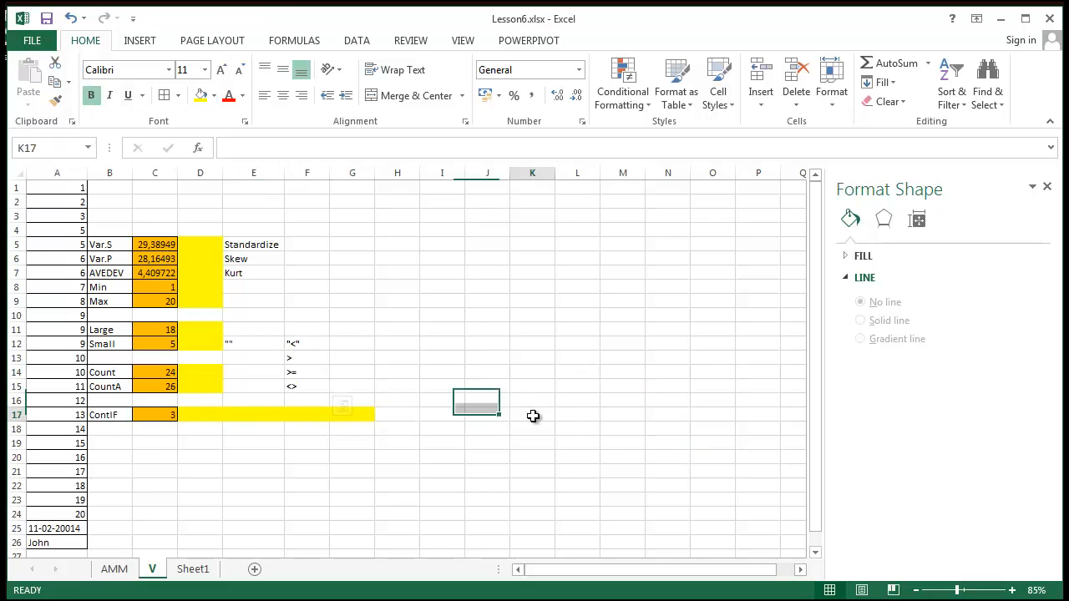
pyautogui.moveTo(207, 415); pyautogui.dragTo(367, 415)
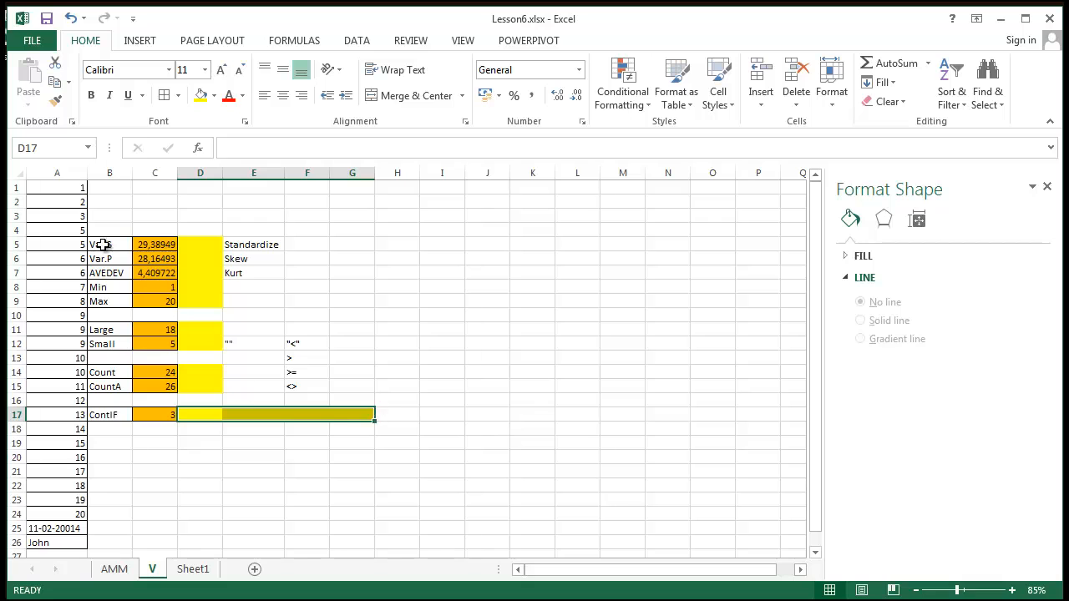
pyautogui.moveTo(50, 186); pyautogui.dragTo(72, 495)
pyautogui.click(198, 375)
pyautogui.click(241, 378)
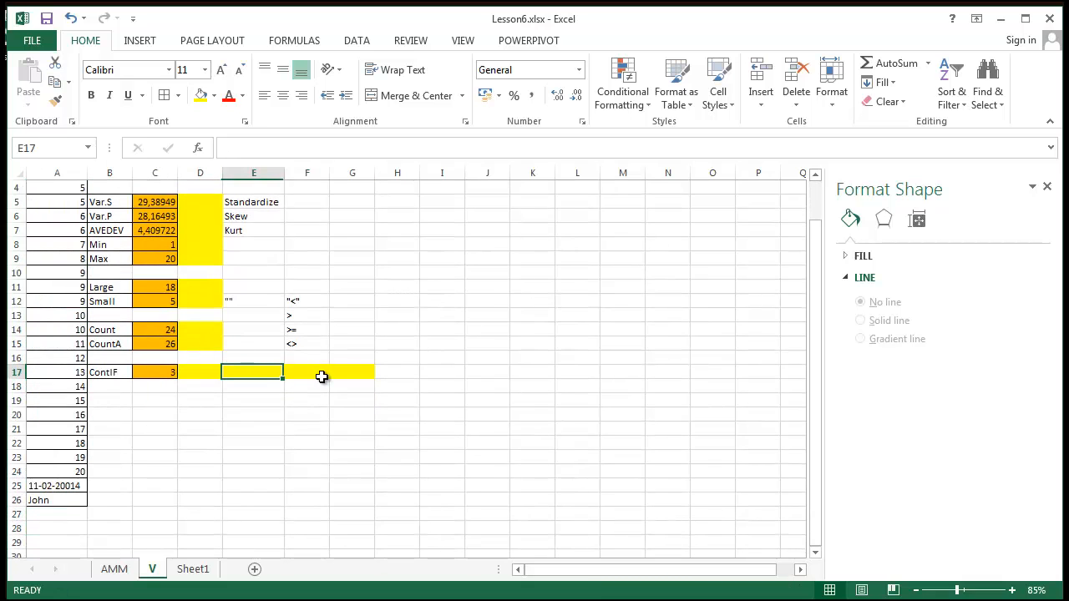
pyautogui.click(324, 377)
pyautogui.click(365, 374)
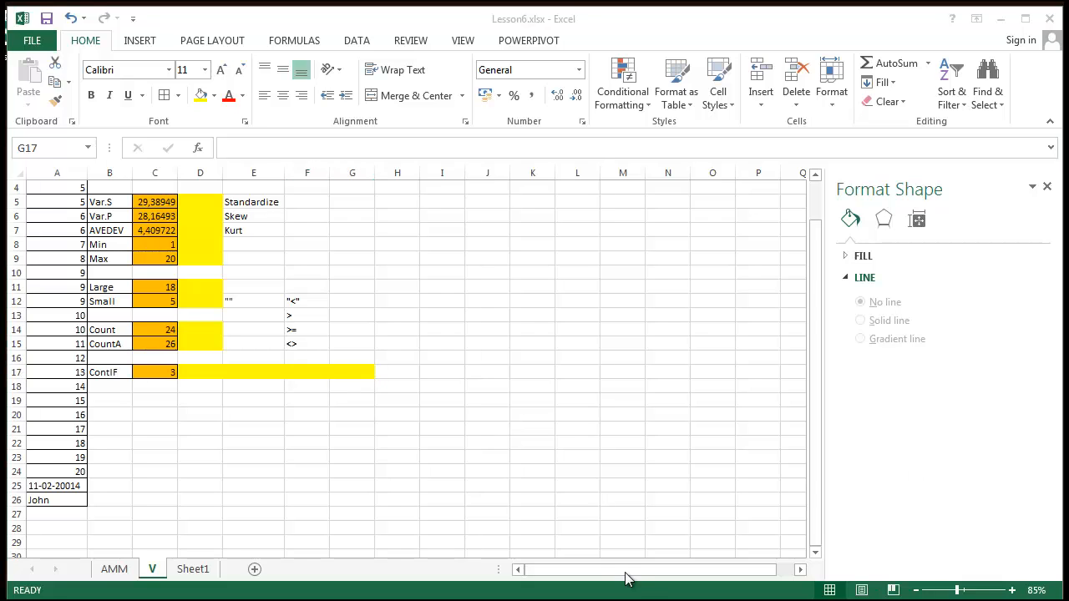
pyautogui.click(101, 401)
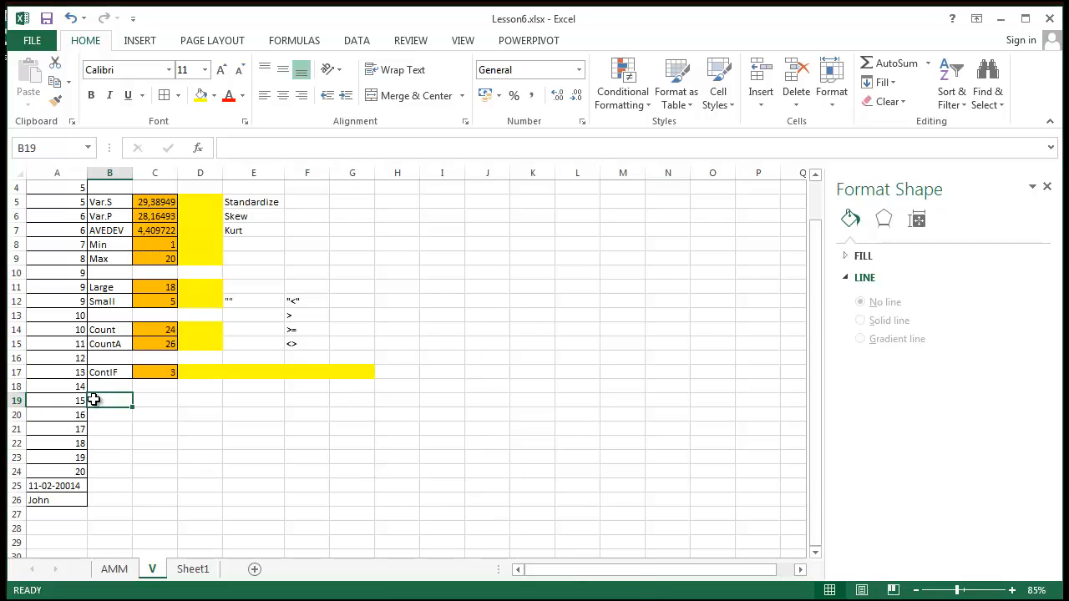
pyautogui.write('=')
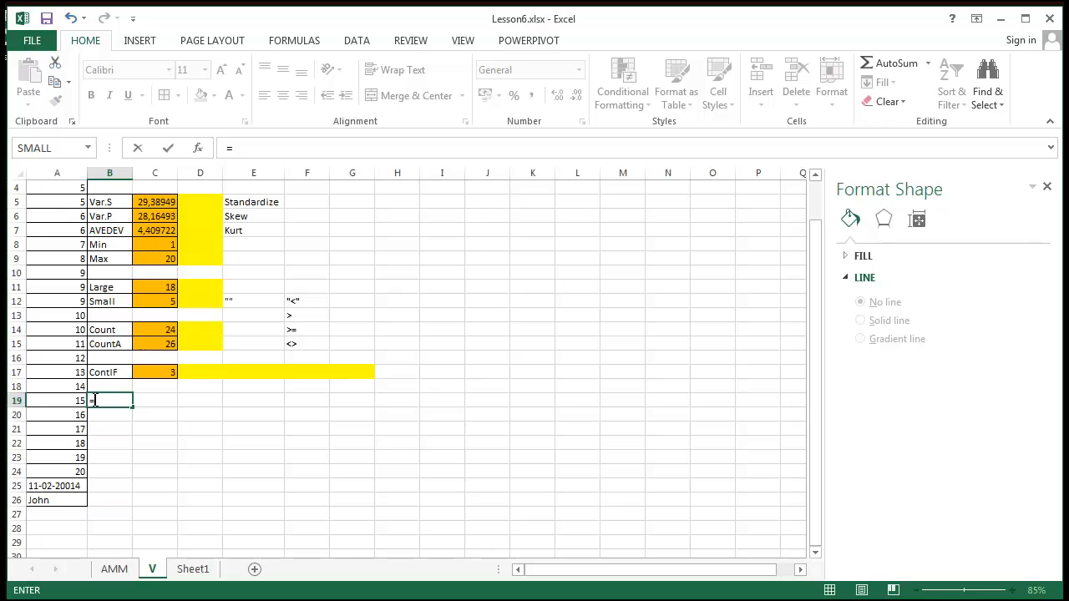
pyautogui.write('C')
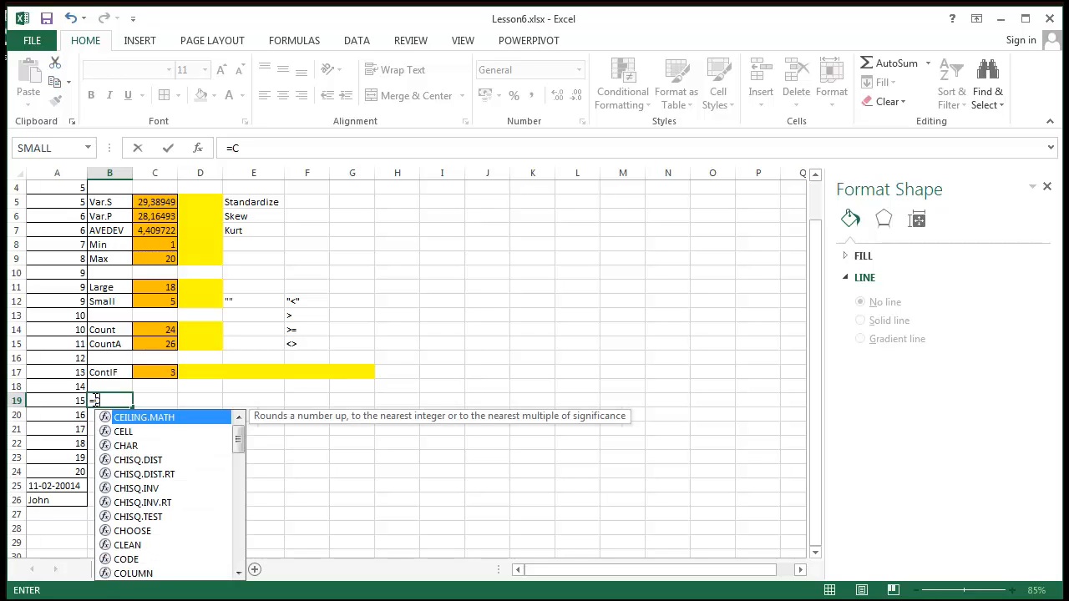
pyautogui.write('ou')
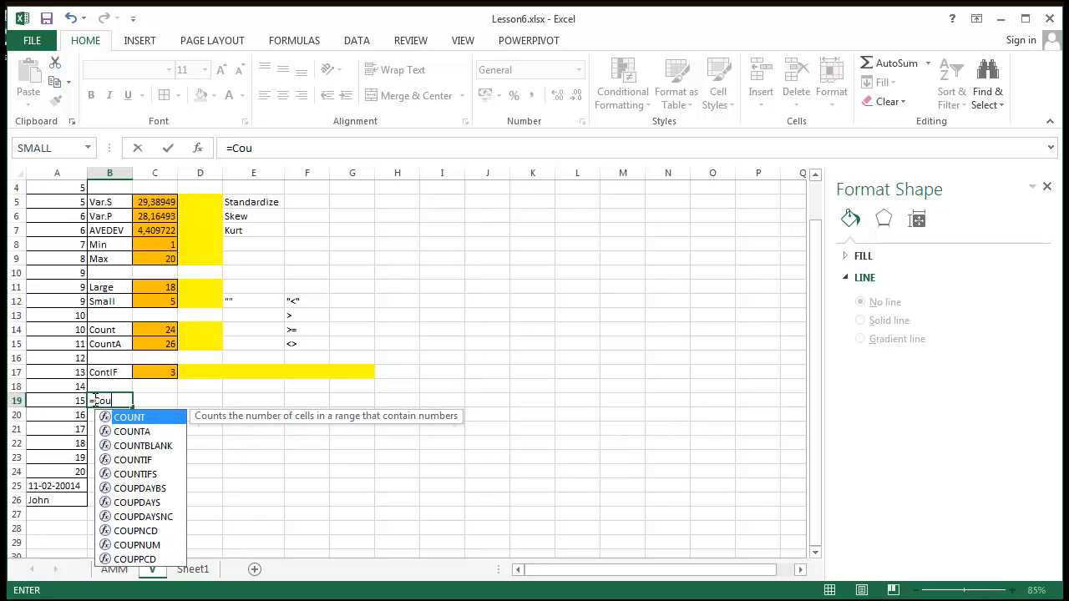
pyautogui.write('ntif')
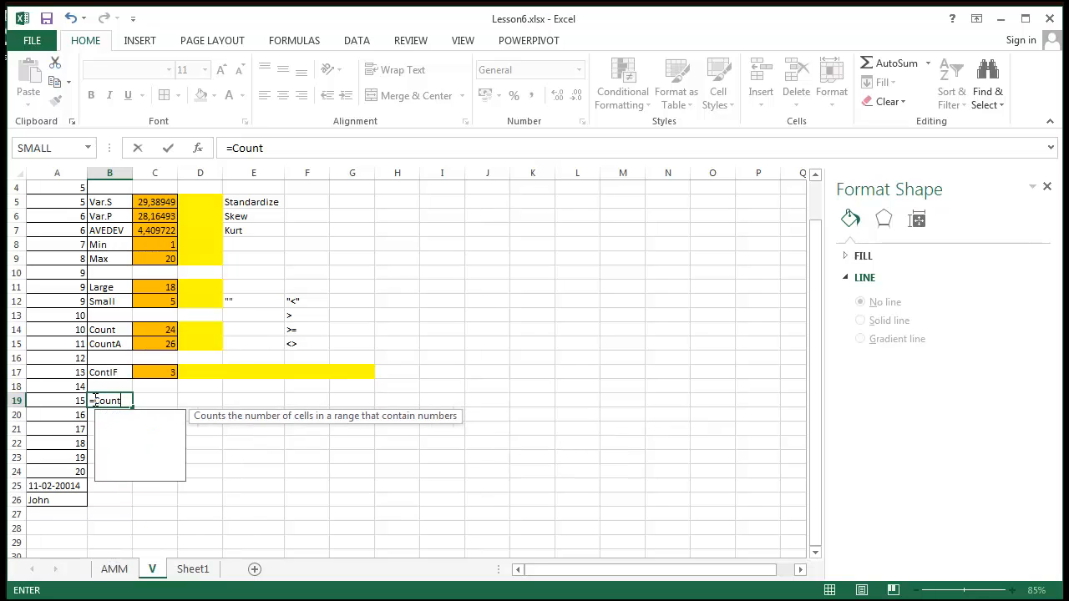
pyautogui.write('s')
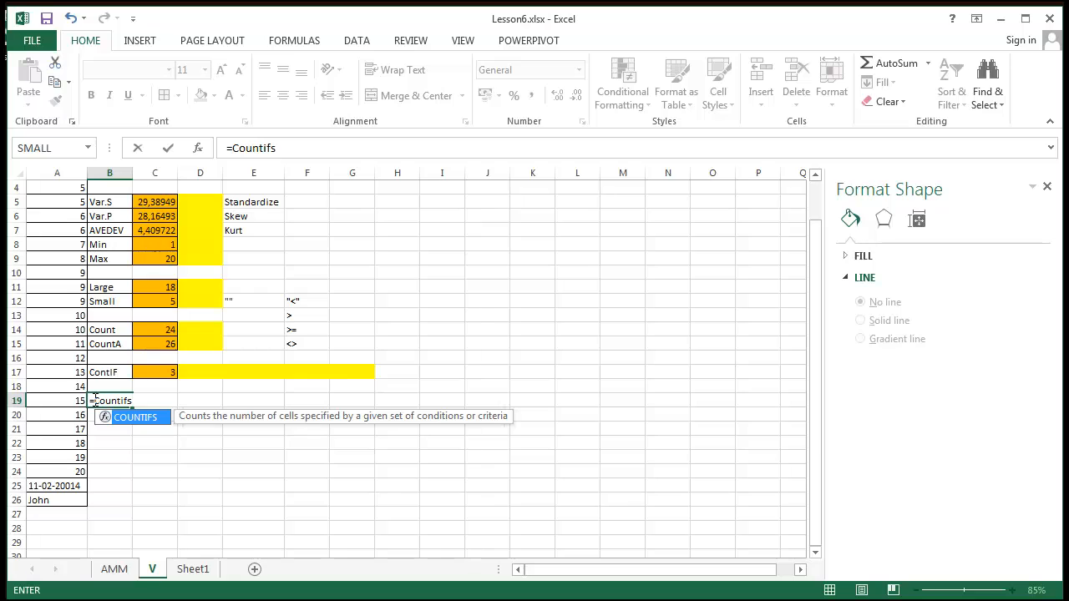
pyautogui.write('(')
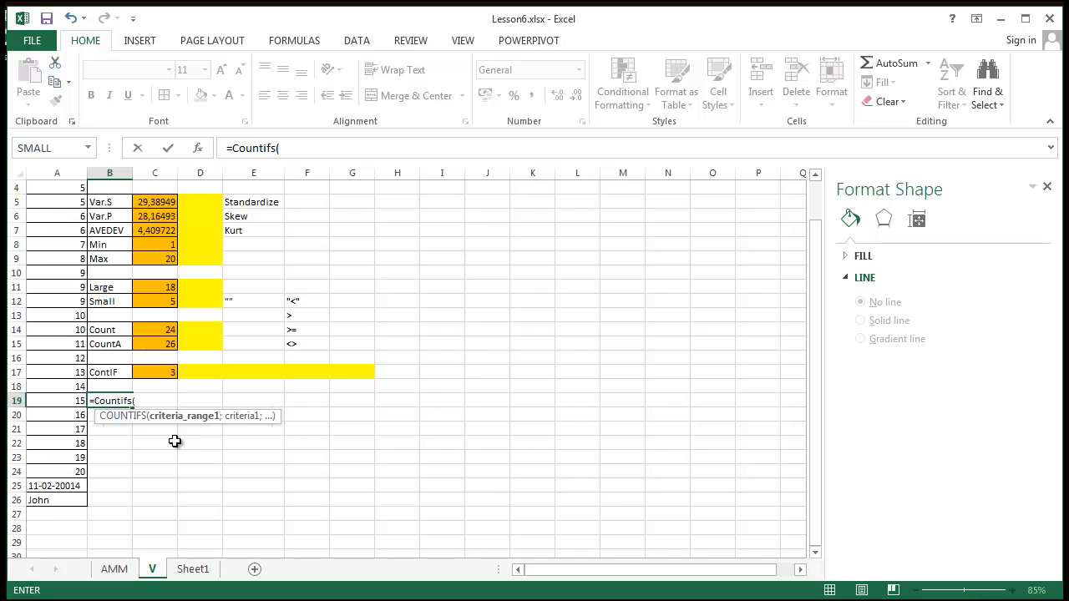
pyautogui.press('Escape')
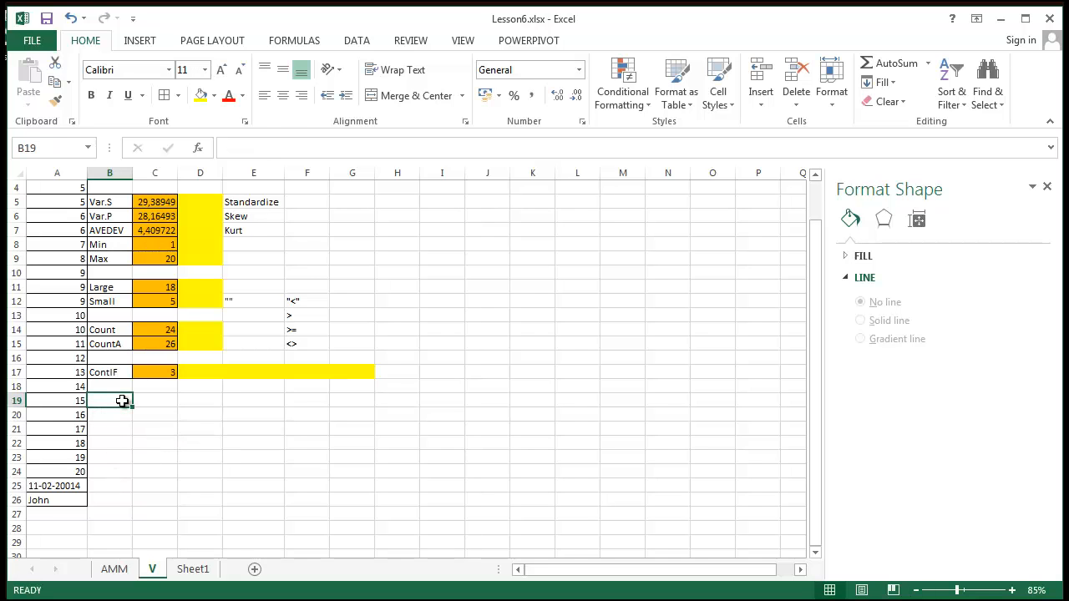
# Enter the label CountIFS in B19 and the label SumIFS in B20.
pyautogui.write('=')
pyautogui.press('BackSpace')
pyautogui.write('C')
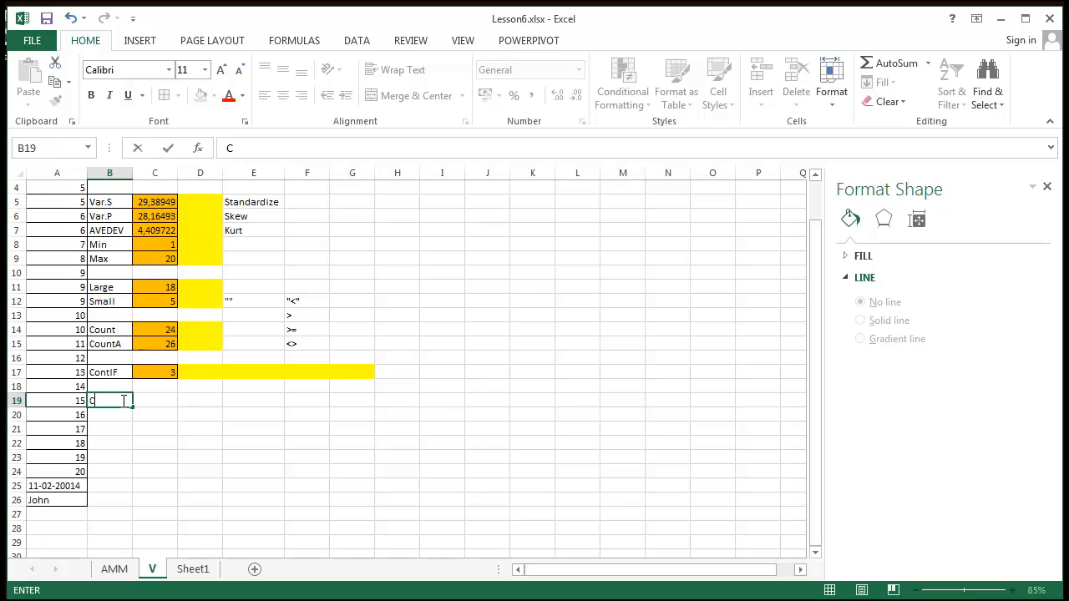
pyautogui.write('ountIFS')
pyautogui.press('Return')
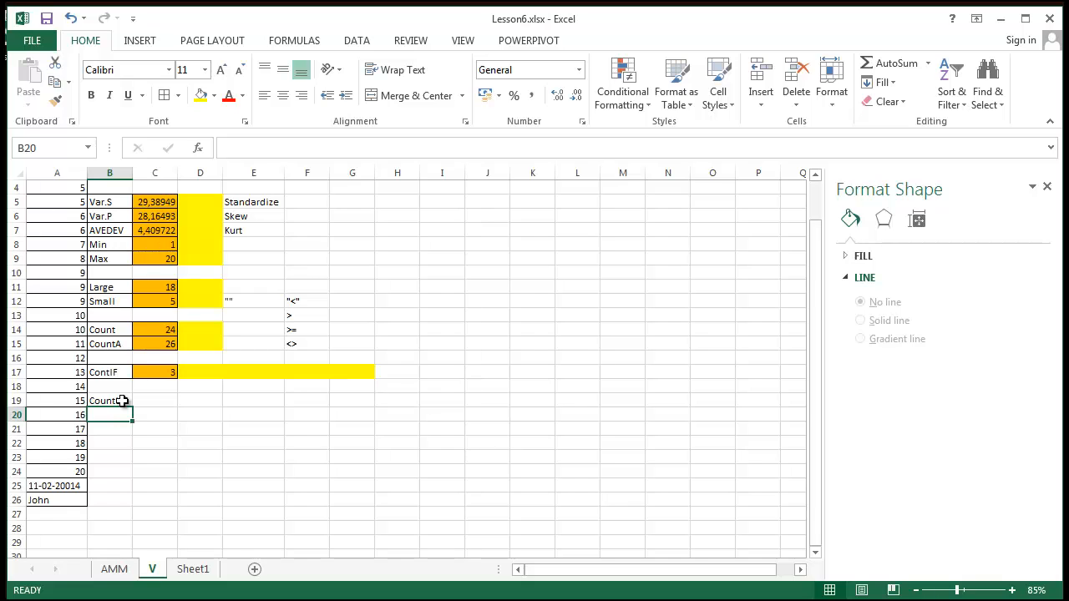
pyautogui.write('Su')
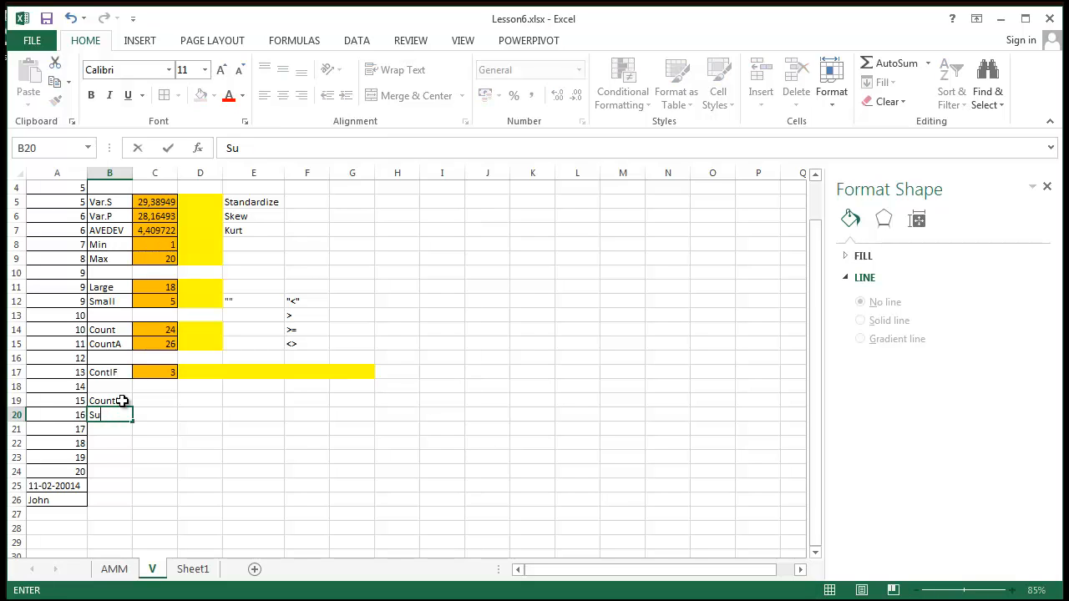
pyautogui.write('mIFS')
pyautogui.press('Return')
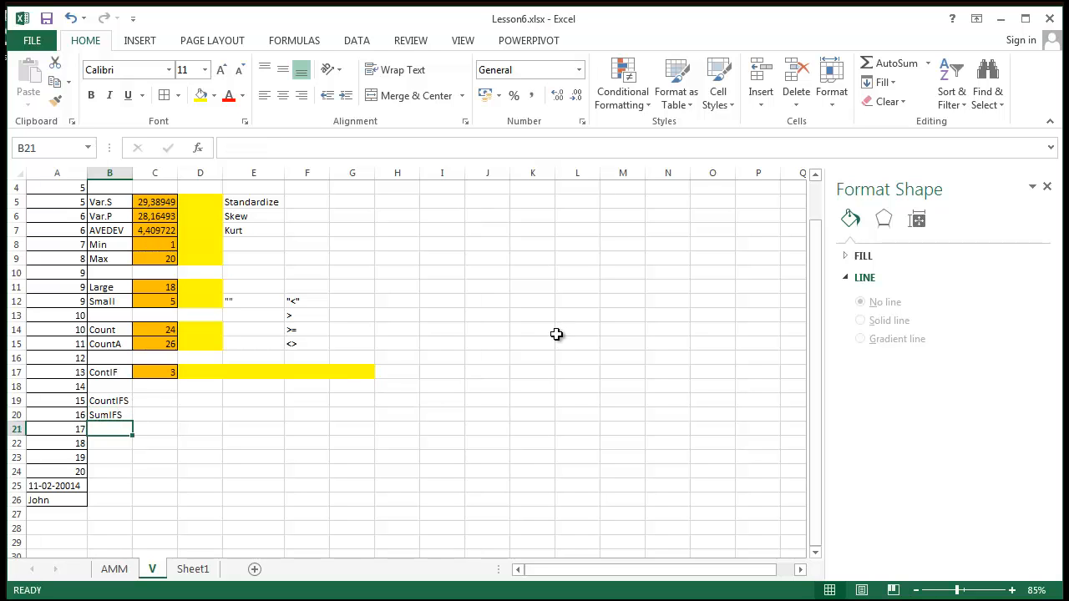
# Examine the IF and S parts of the CountIFS label in B19 up close without changing its text.
pyautogui.scroll(4, 167, 420)
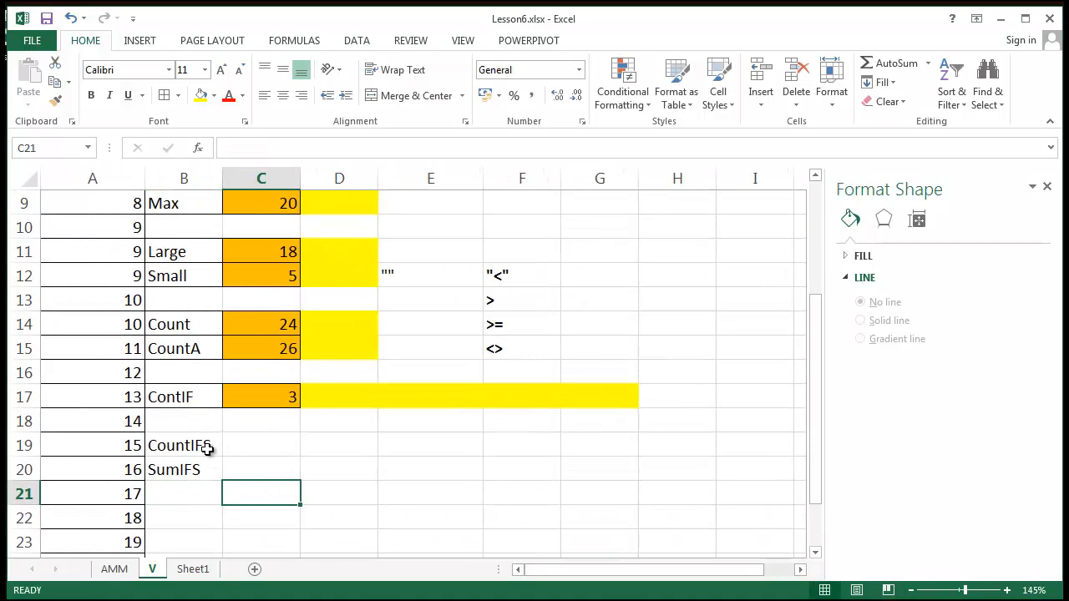
pyautogui.doubleClick(203, 447)
pyautogui.moveTo(203, 447); pyautogui.dragTo(191, 447)
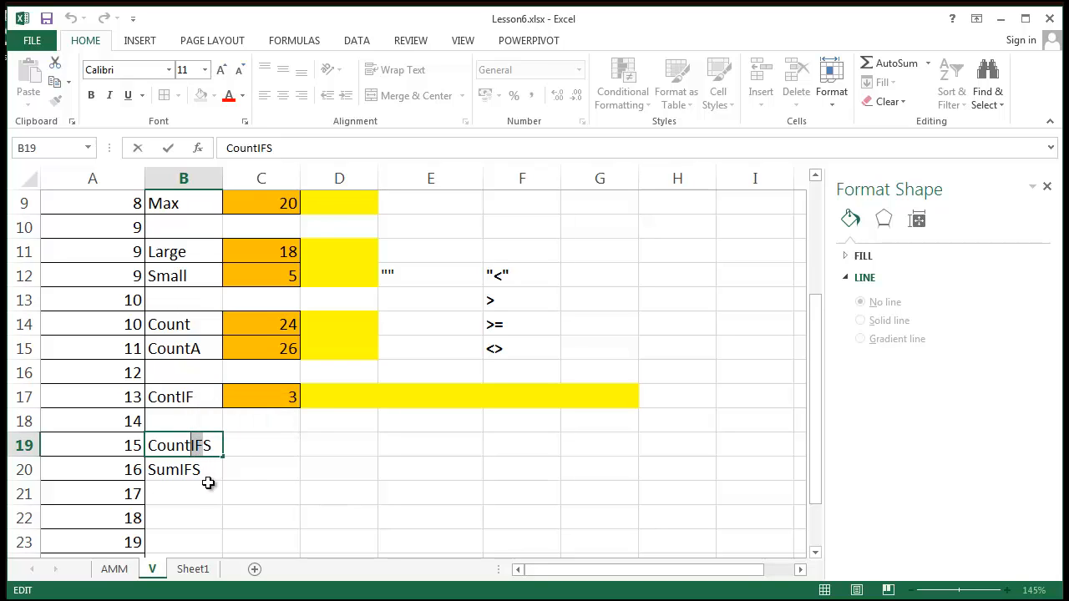
pyautogui.click(266, 519)
pyautogui.click(187, 445)
pyautogui.doubleClick(218, 445)
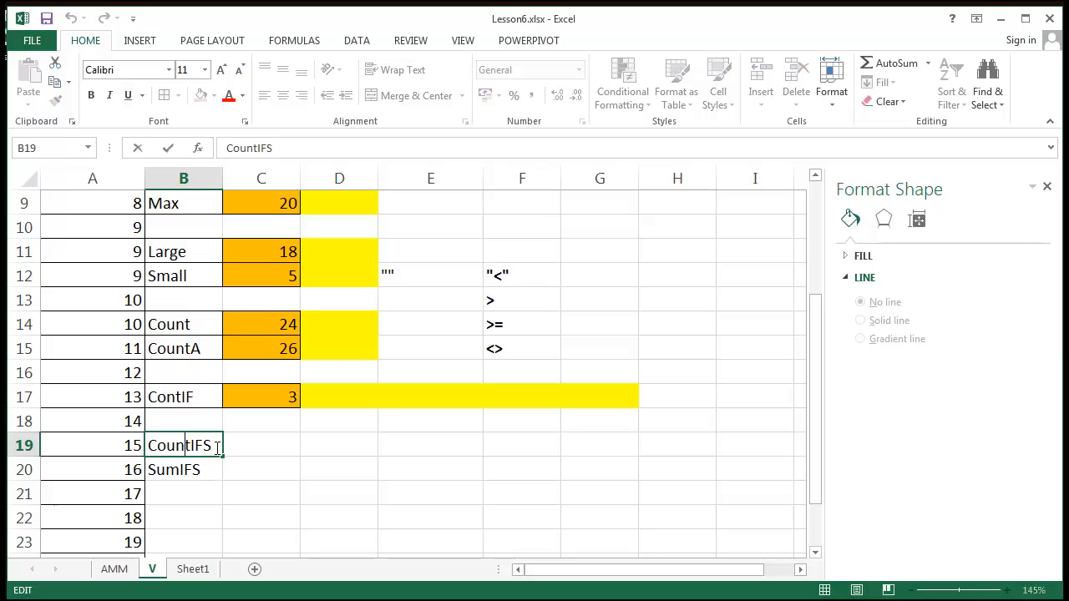
pyautogui.moveTo(217, 447); pyautogui.dragTo(207, 456)
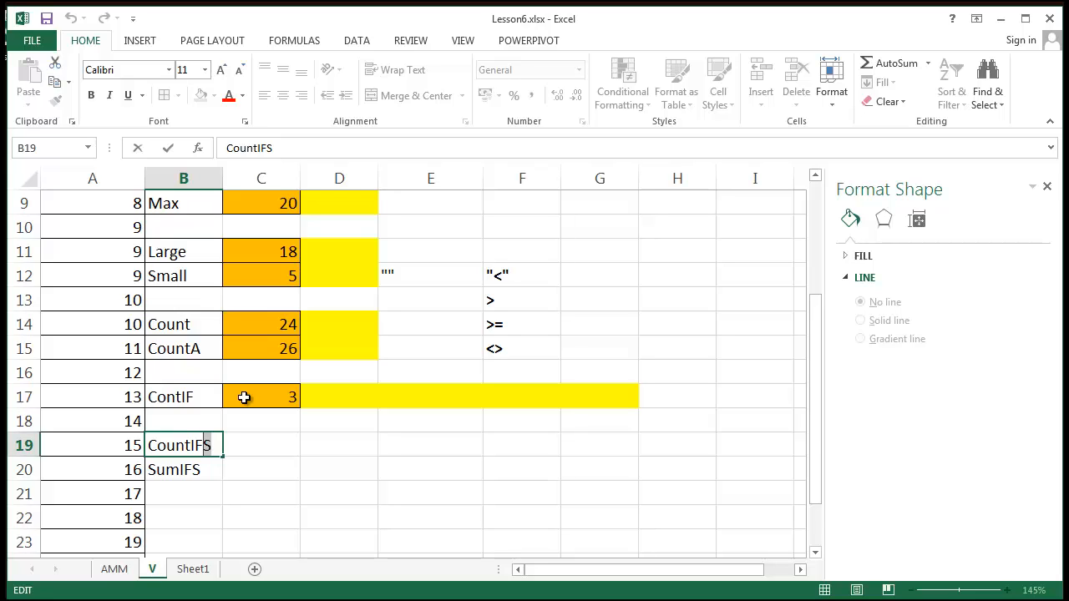
pyautogui.press('Tab')
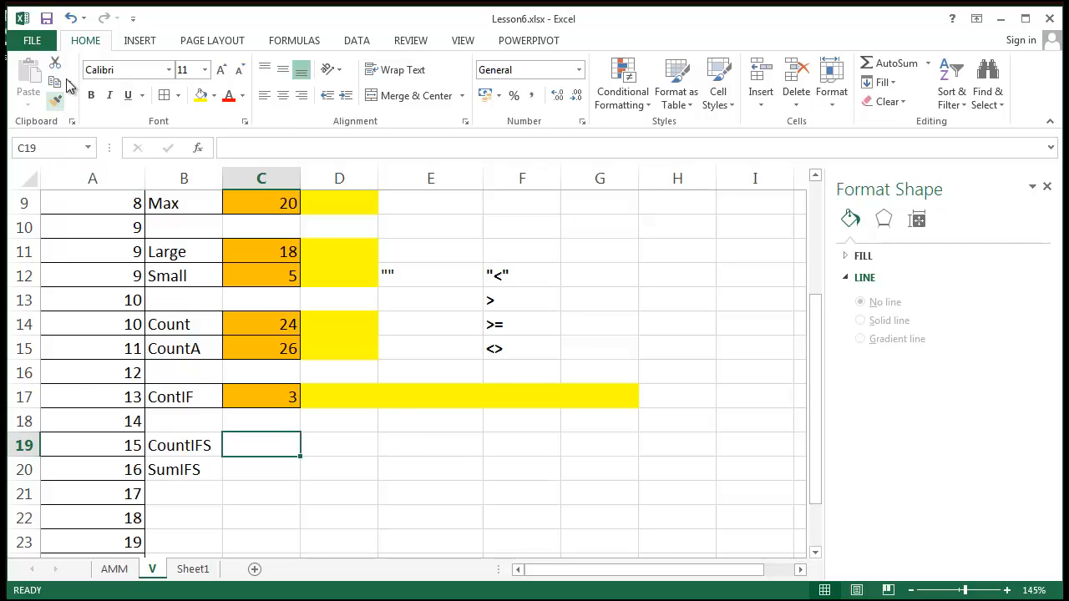
# Search the function library for sumifs, select SUMIFS with B19 active, and open its help article.
pyautogui.click(212, 439)
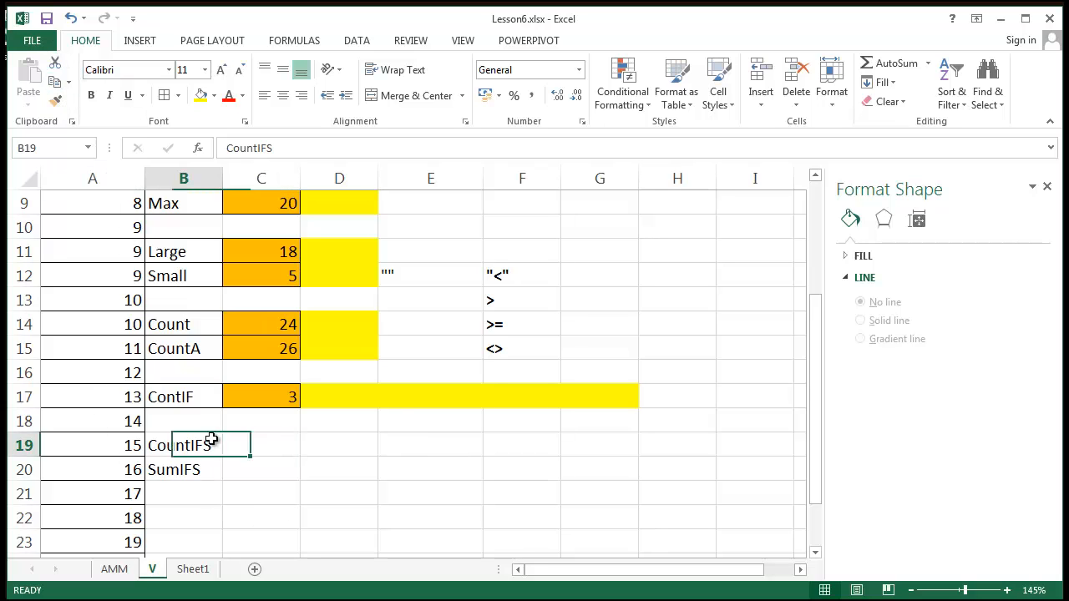
pyautogui.click(148, 40)
pyautogui.click(182, 42)
pyautogui.click(283, 42)
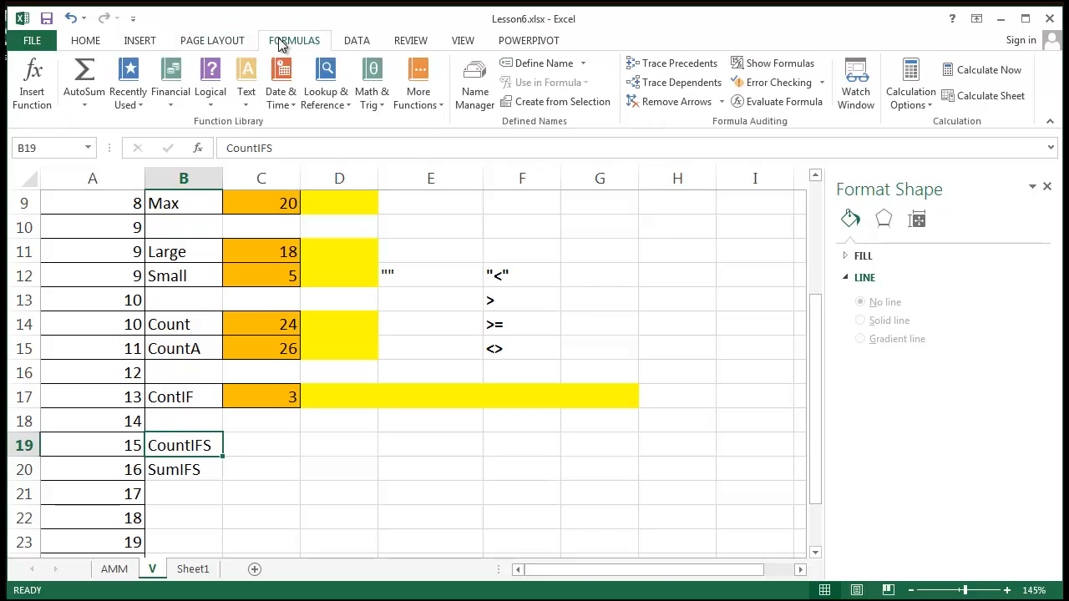
pyautogui.click(33, 84)
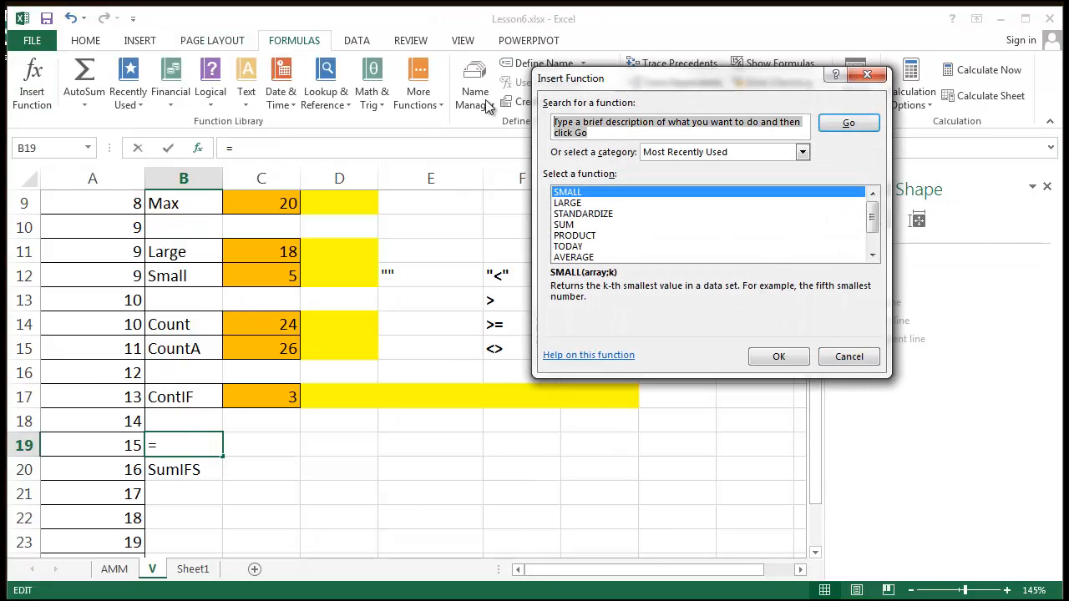
pyautogui.write('su')
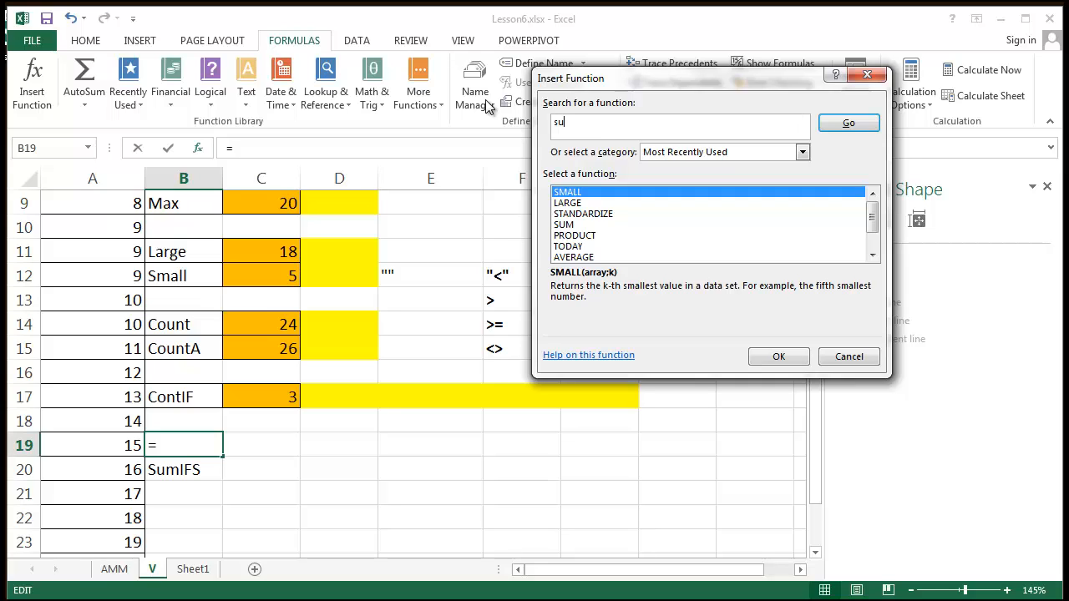
pyautogui.write('mifs')
pyautogui.press('Return')
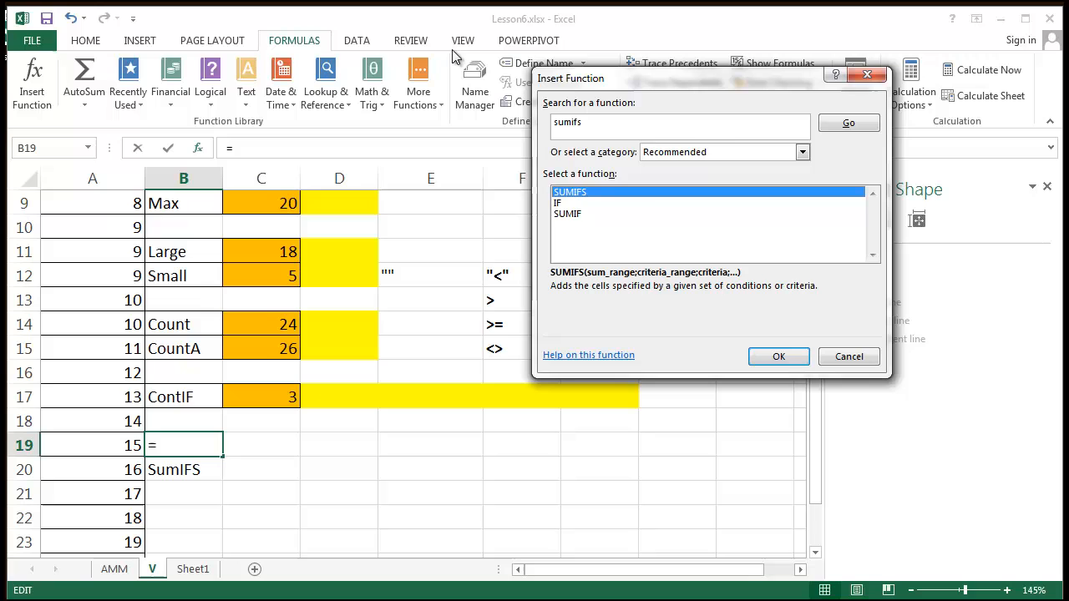
pyautogui.doubleClick(571, 192)
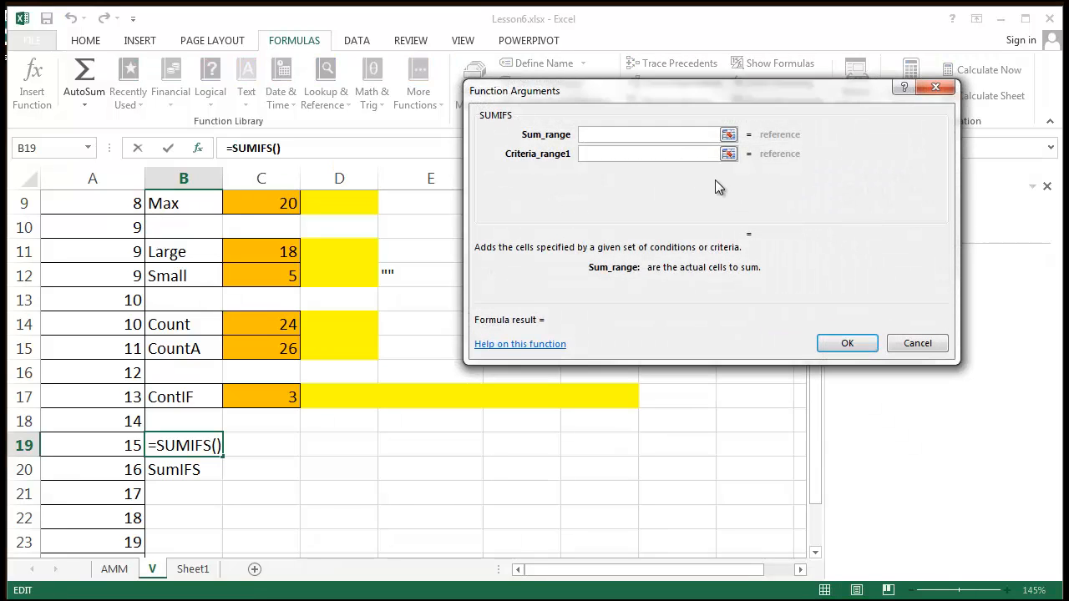
pyautogui.click(498, 351)
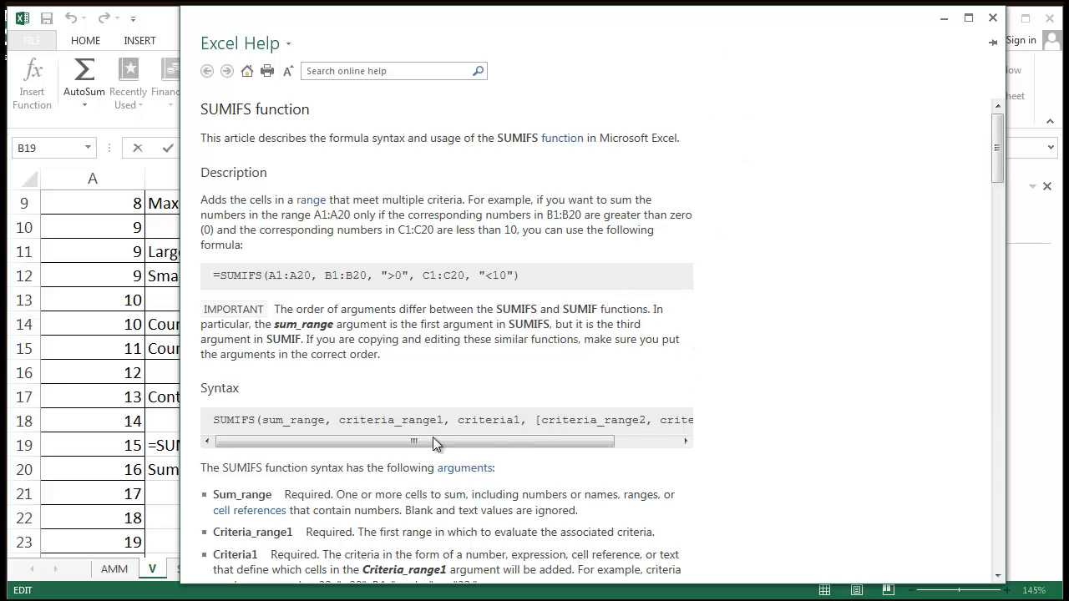
# Examine the SUMIFS syntax in the help article, especially sum_range, criteria_range1 and criteria1, together with the argument descriptions and remarks.
pyautogui.moveTo(264, 421); pyautogui.dragTo(433, 428)
pyautogui.click(337, 421)
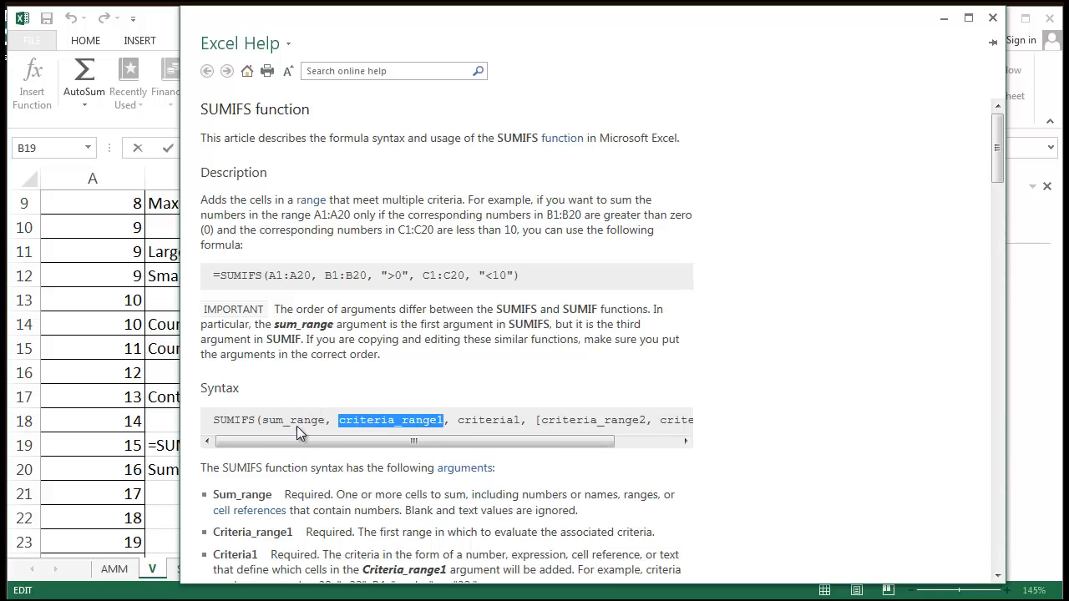
pyautogui.click(478, 420)
pyautogui.moveTo(465, 420); pyautogui.dragTo(504, 437)
pyautogui.scroll(-9, 513, 370)
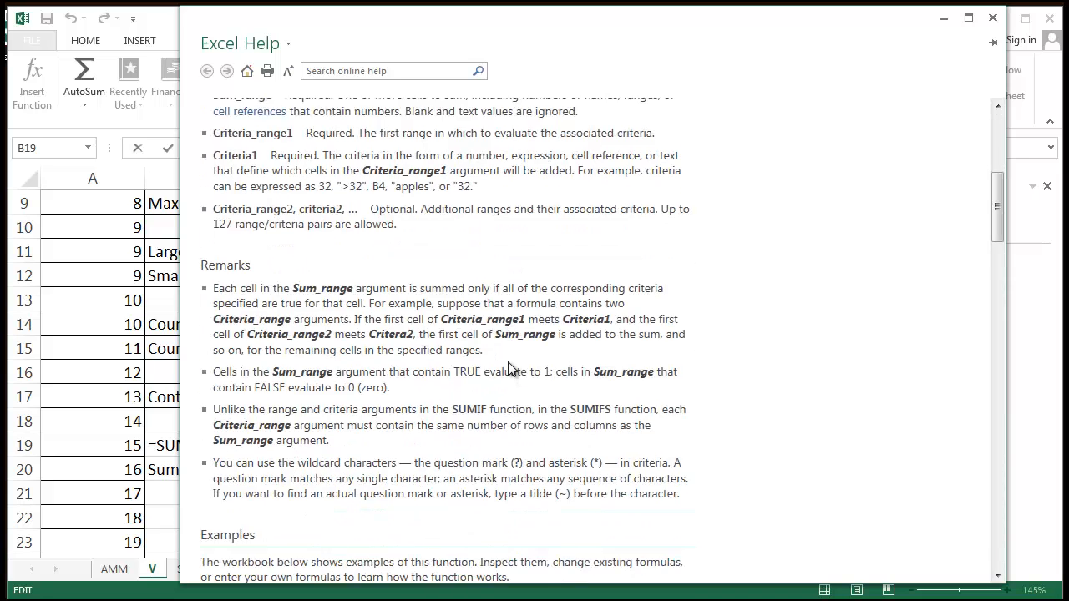
pyautogui.scroll(3, 793, 332)
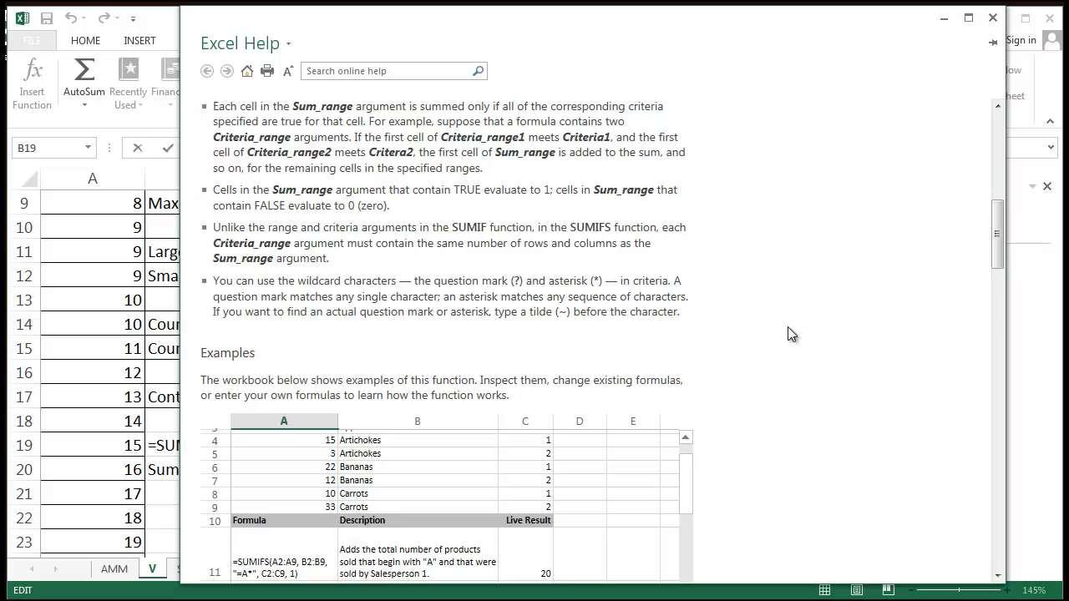
pyautogui.scroll(3, 791, 331)
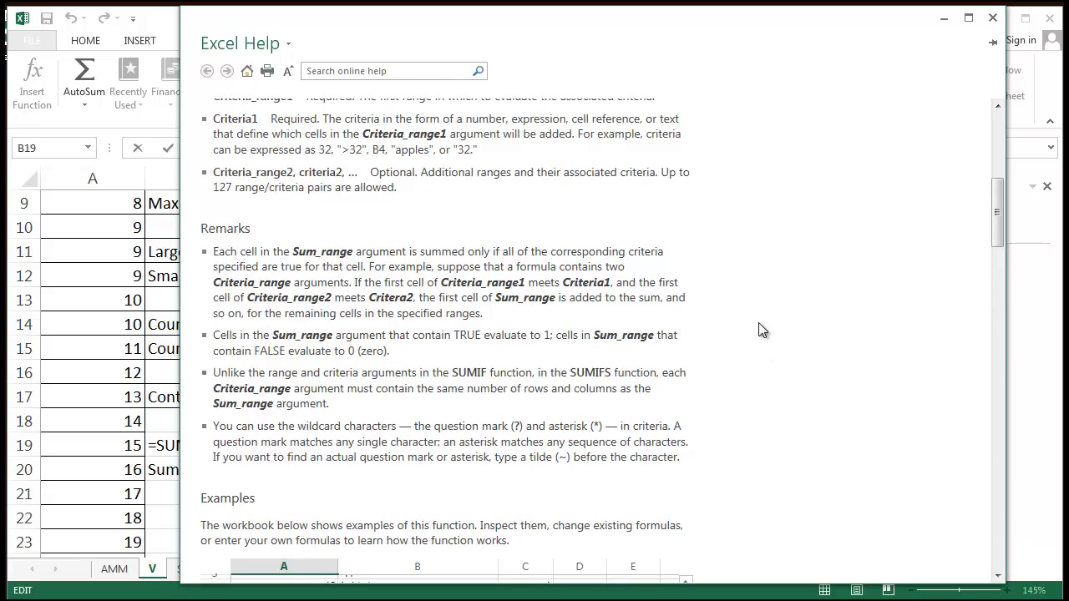
pyautogui.scroll(4, 759, 265)
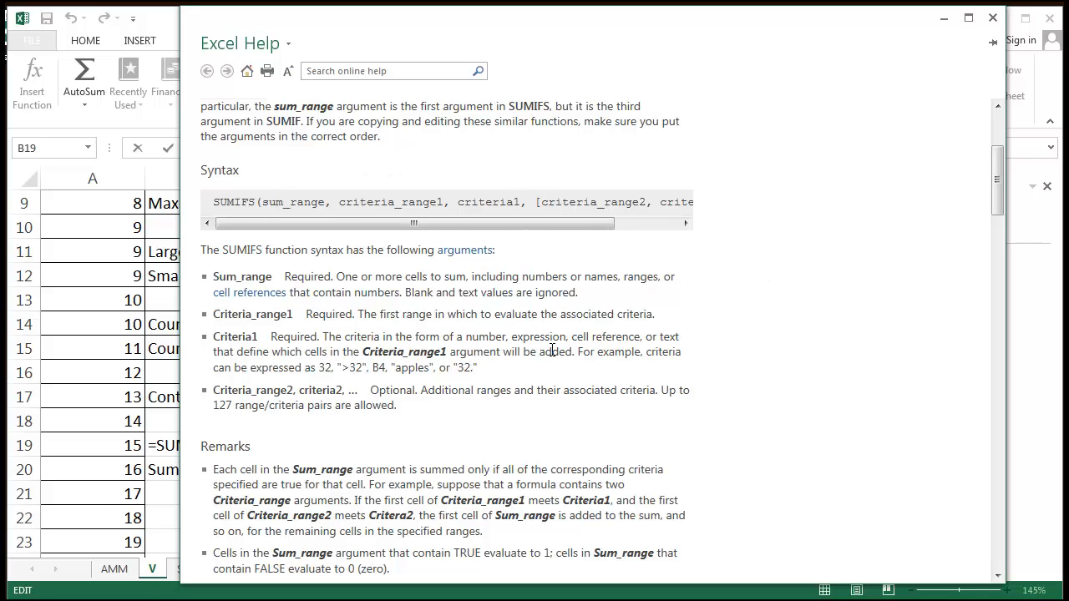
pyautogui.scroll(2, 552, 351)
pyautogui.scroll(-2, 552, 351)
# Examine the Quantity Sold, Product and Salesperson columns of the example workbook in the SUMIFS help article.
pyautogui.scroll(-8, 554, 347)
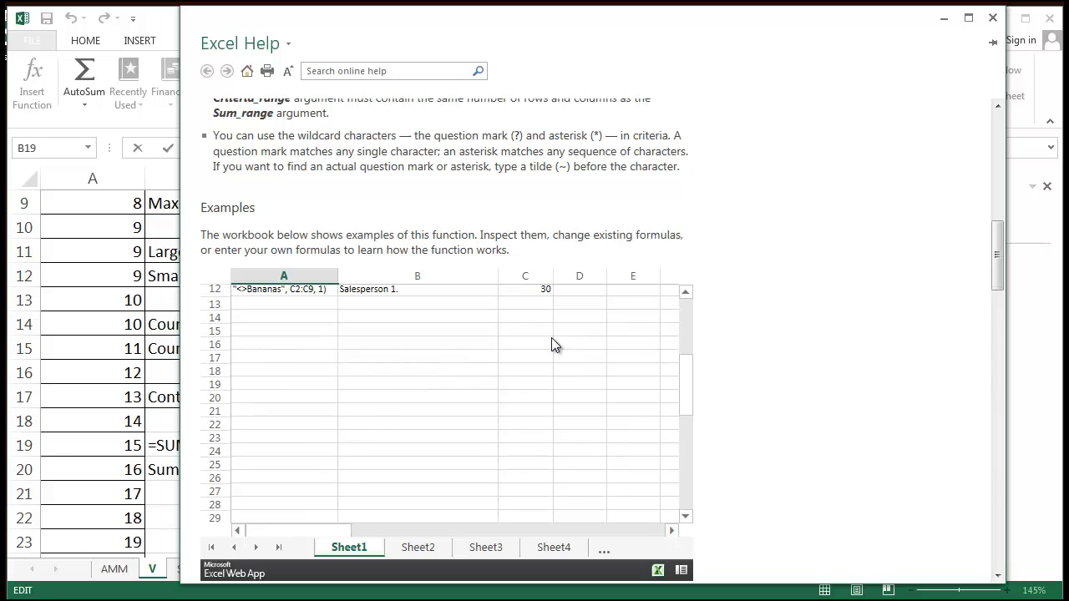
pyautogui.scroll(5, 551, 337)
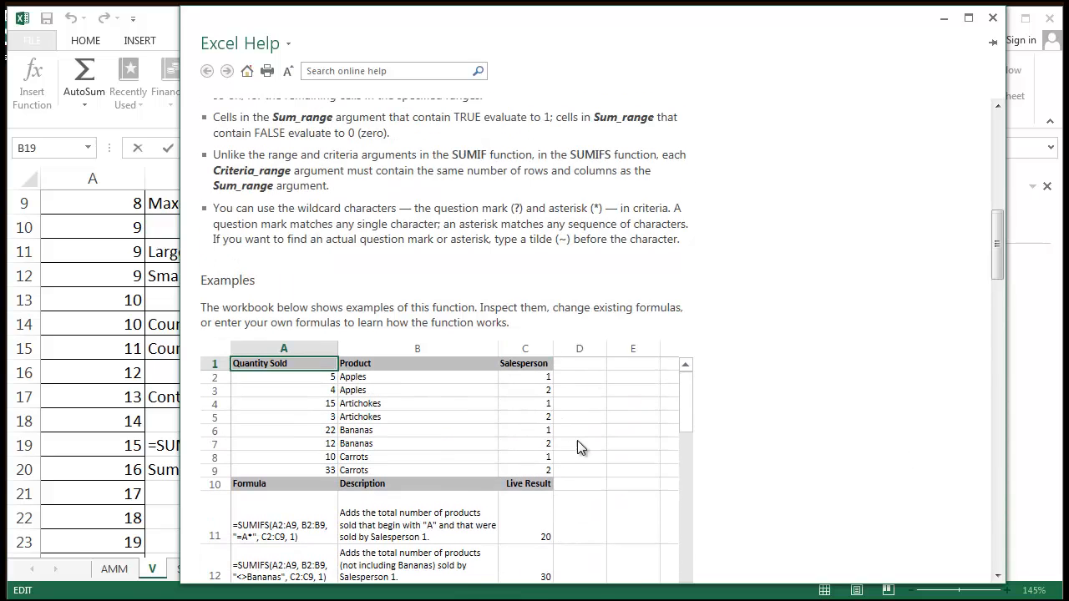
pyautogui.scroll(-5, 876, 432)
pyautogui.scroll(2, 435, 302)
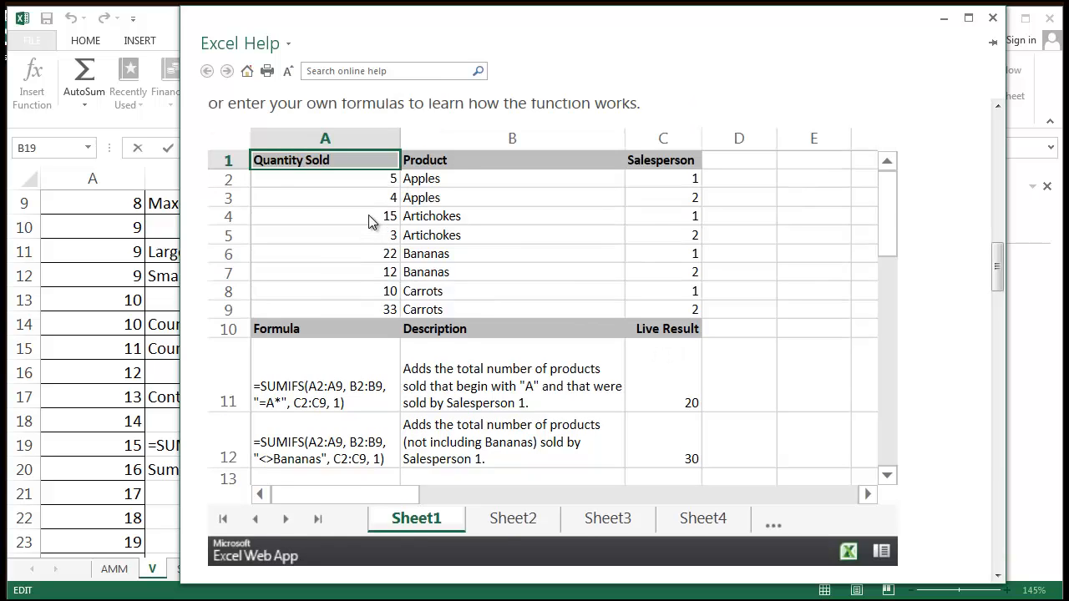
pyautogui.click(368, 215)
pyautogui.scroll(2, 561, 266)
pyautogui.scroll(-1, 525, 281)
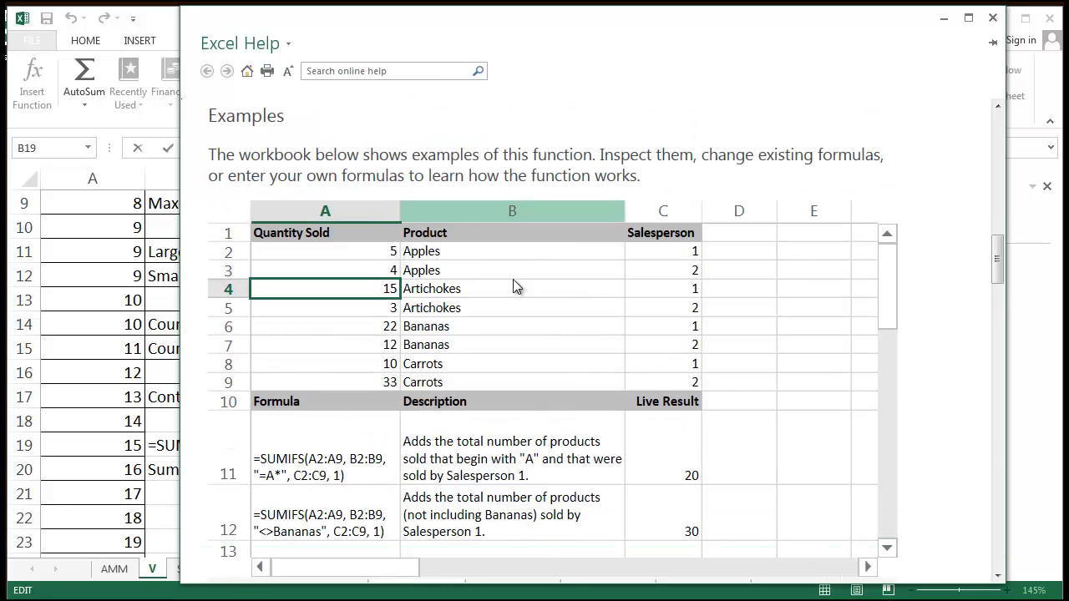
pyautogui.scroll(-1, 307, 150)
pyautogui.click(320, 165)
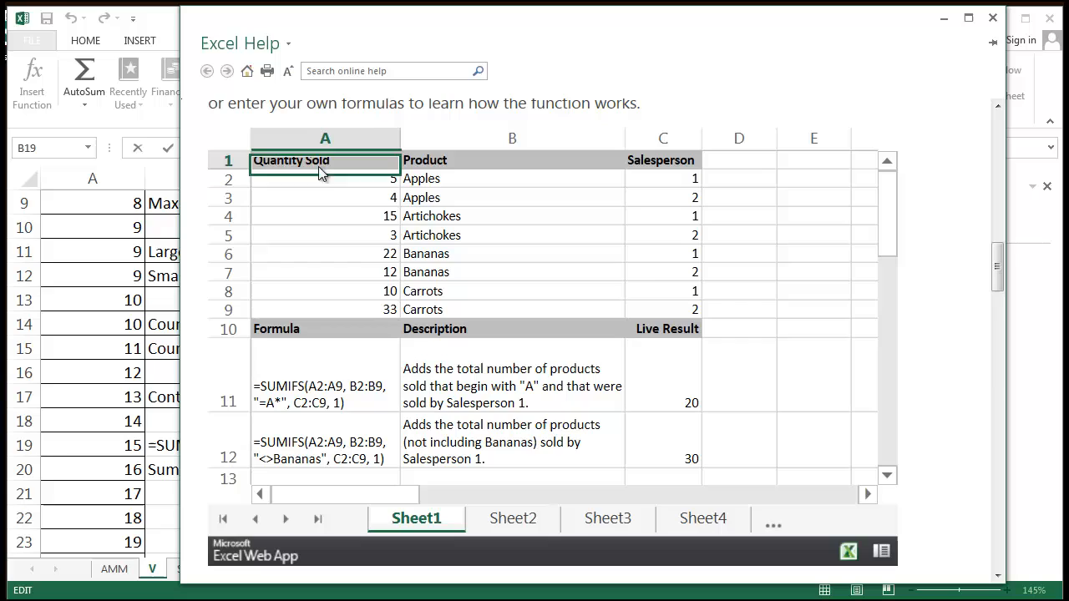
pyautogui.click(442, 178)
pyautogui.press('Right')
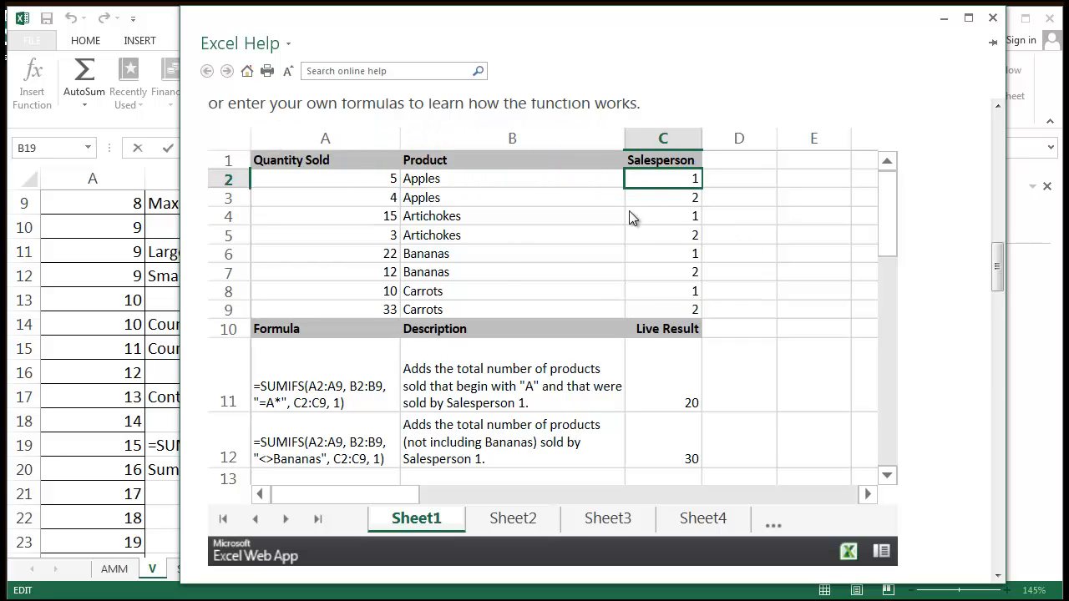
# Trace the first example SUMIFS formula in A11 against its ranges A2:A9, B2:B9 and C2:C9 in the example data.
pyautogui.click(308, 389)
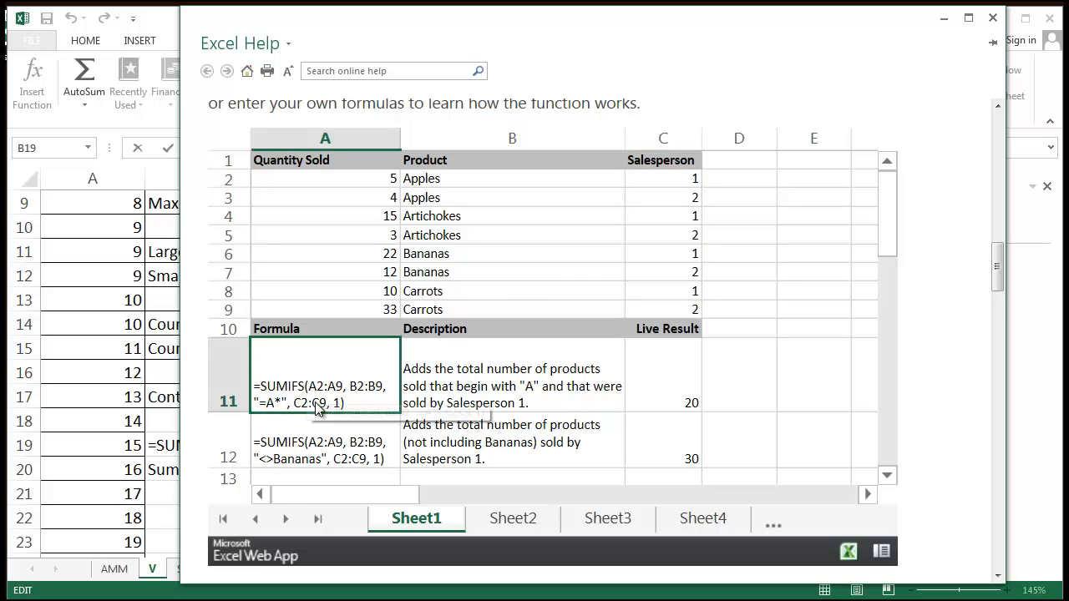
pyautogui.click(299, 180)
pyautogui.click(283, 309)
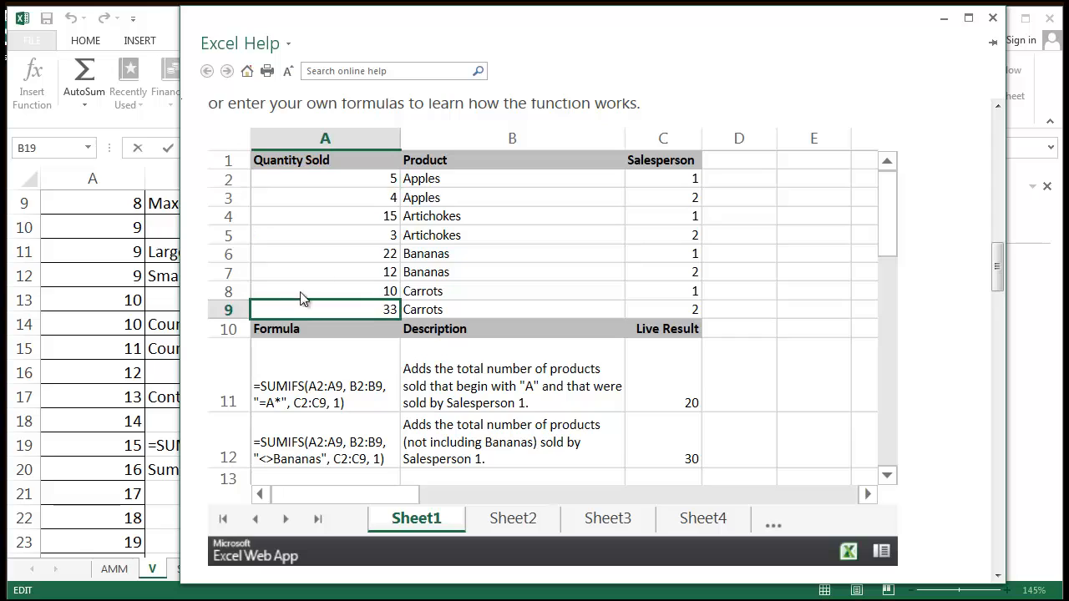
pyautogui.moveTo(360, 180); pyautogui.dragTo(349, 308)
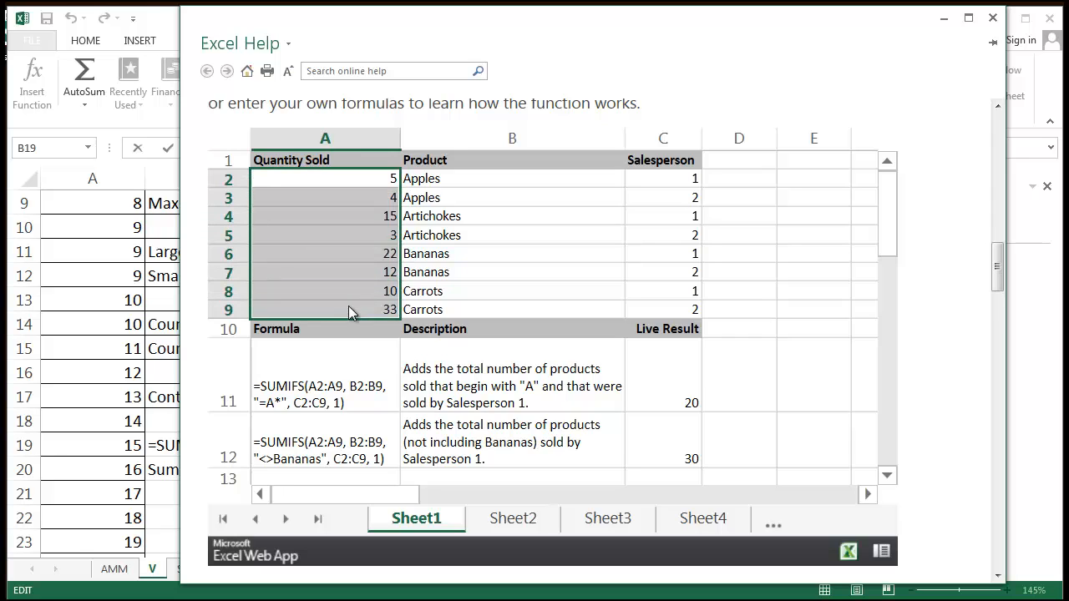
pyautogui.click(338, 407)
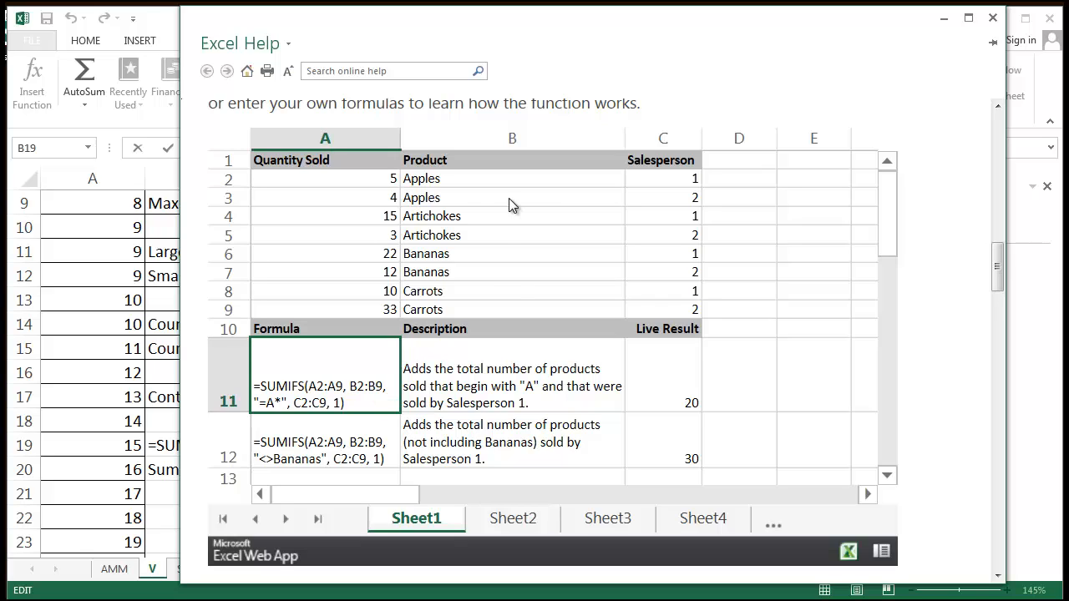
pyautogui.click(471, 178)
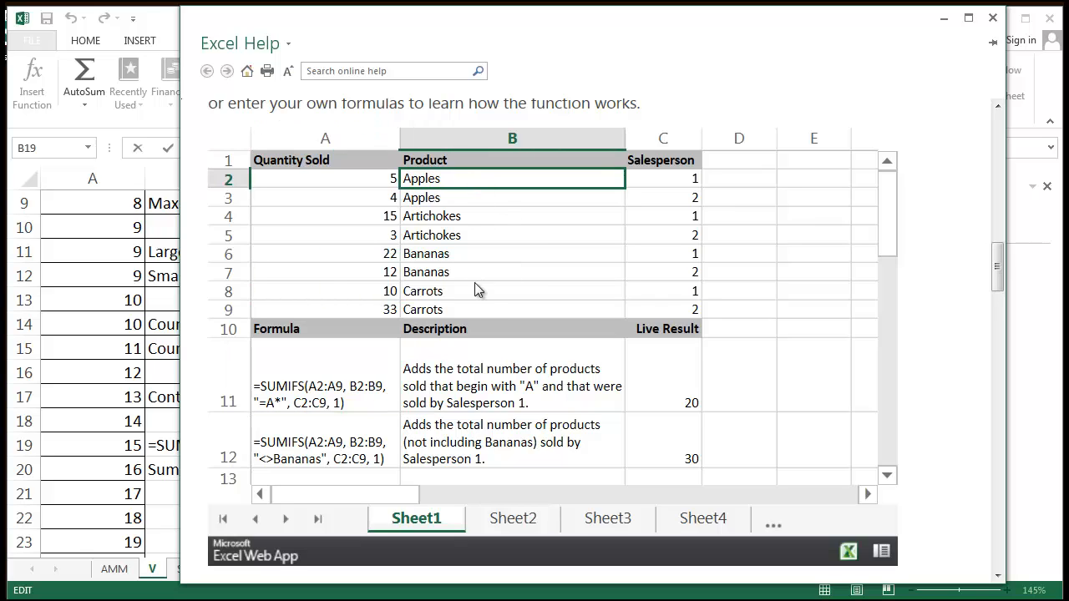
pyautogui.click(470, 307)
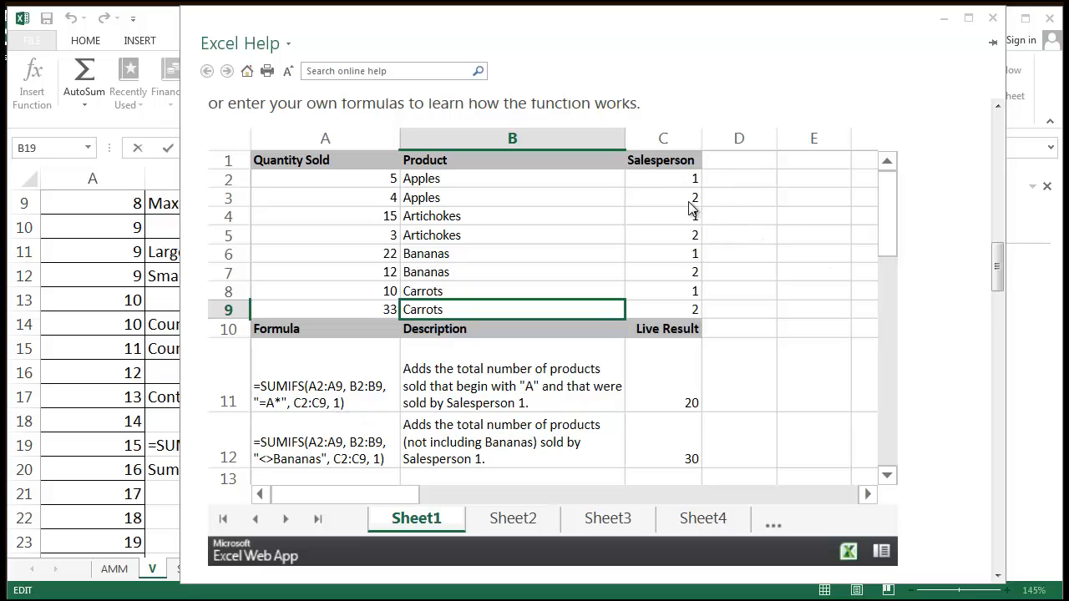
pyautogui.click(656, 179)
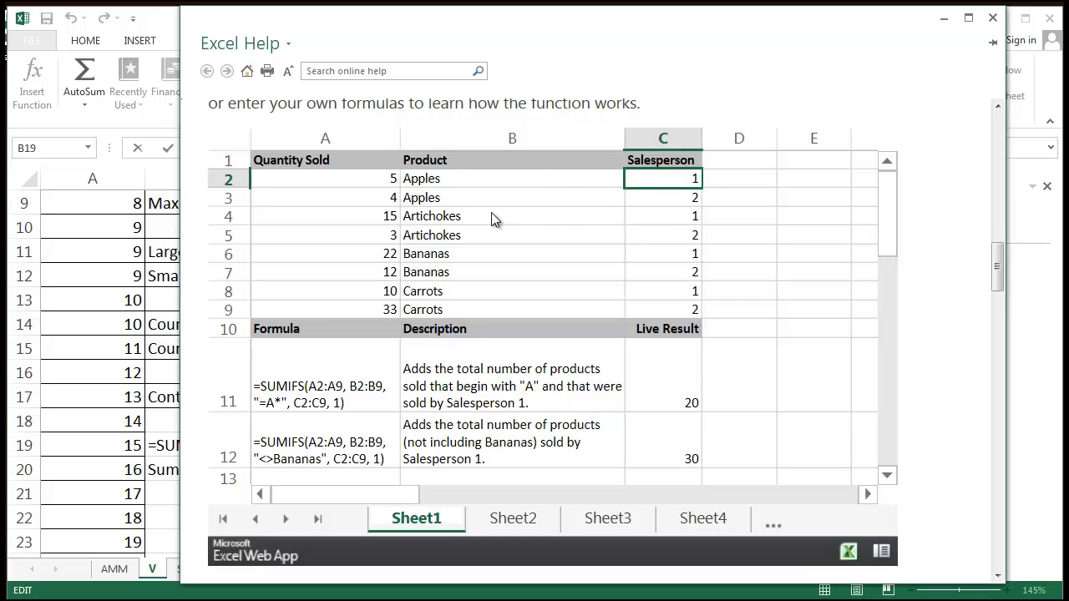
pyautogui.moveTo(285, 171); pyautogui.dragTo(293, 282)
pyautogui.click(413, 181)
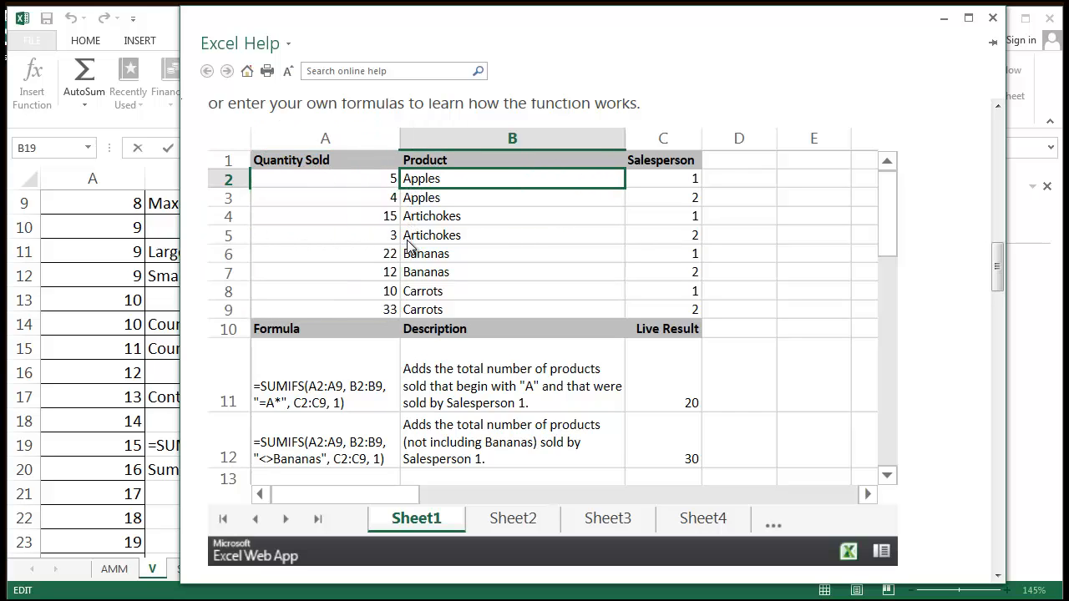
pyautogui.click(659, 182)
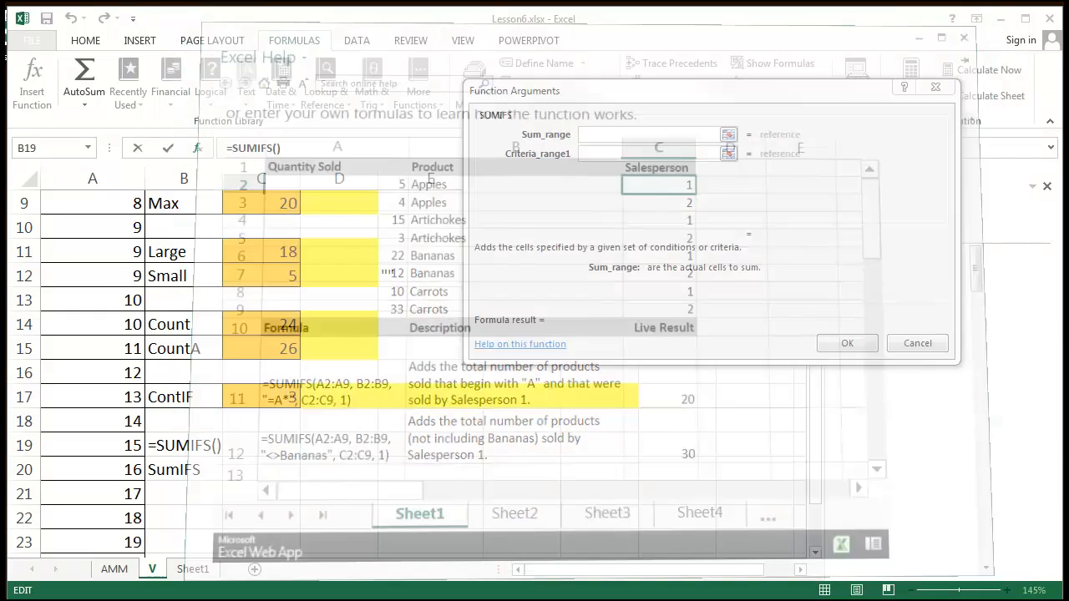
# Close the help article and cancel the SUMIFS function entry in B19.
pyautogui.click(992, 18)
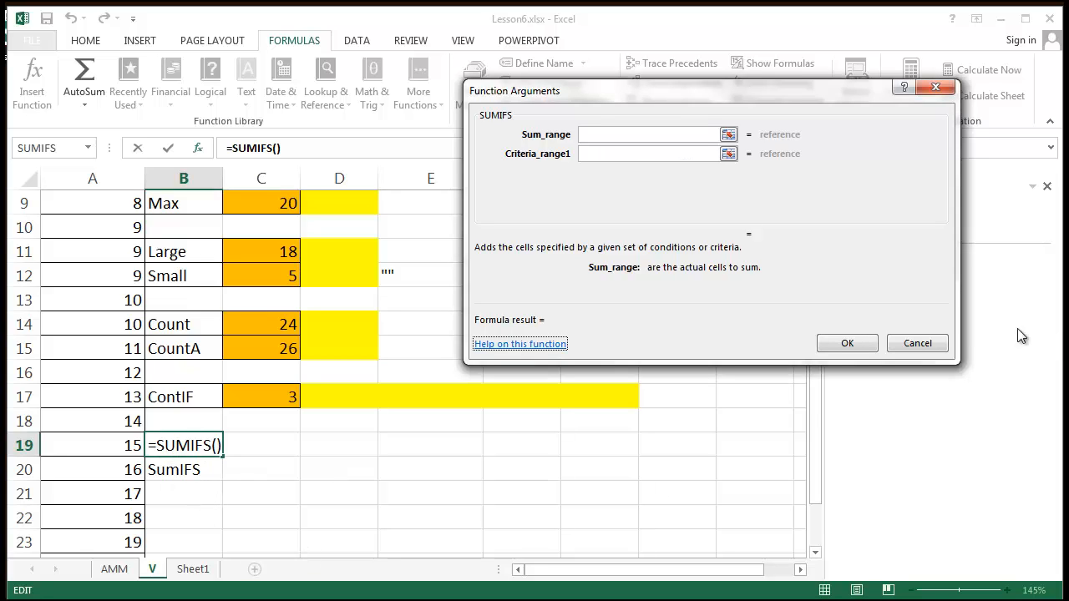
pyautogui.click(938, 342)
pyautogui.click(213, 516)
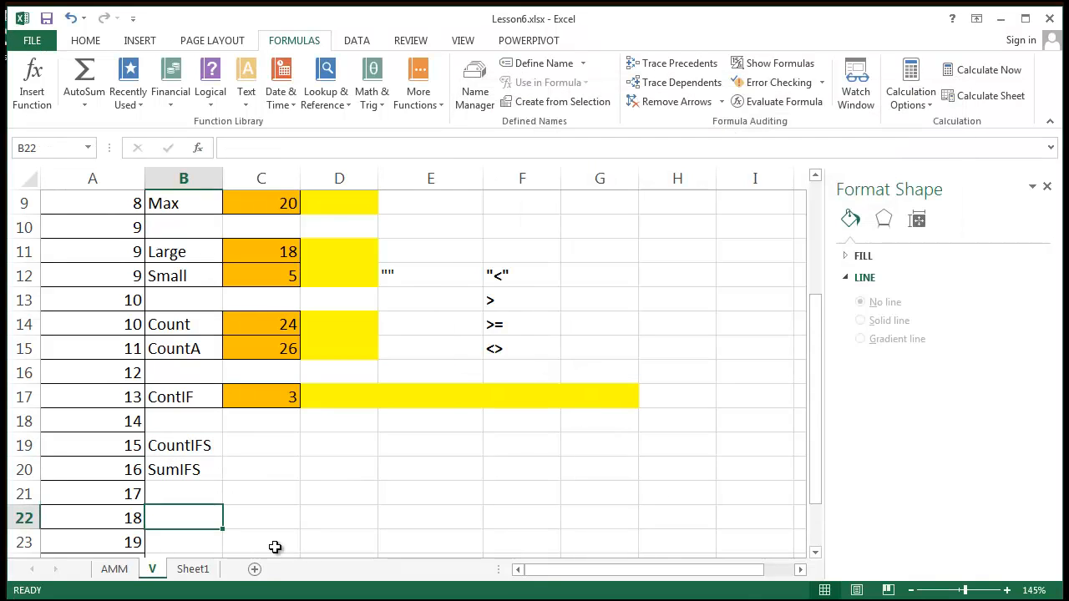
pyautogui.click(176, 447)
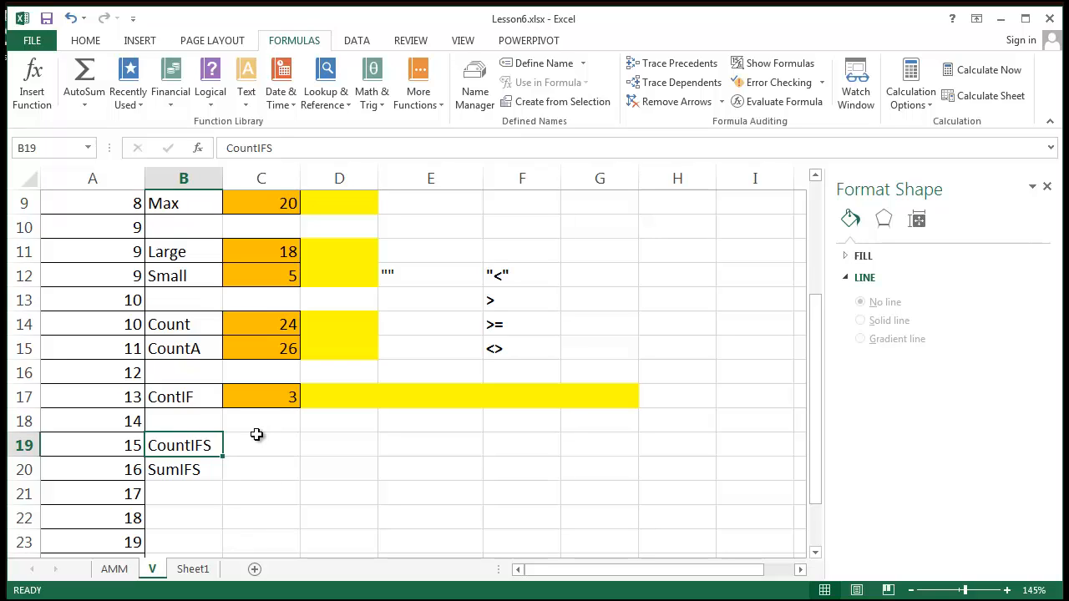
pyautogui.moveTo(264, 442); pyautogui.dragTo(270, 460)
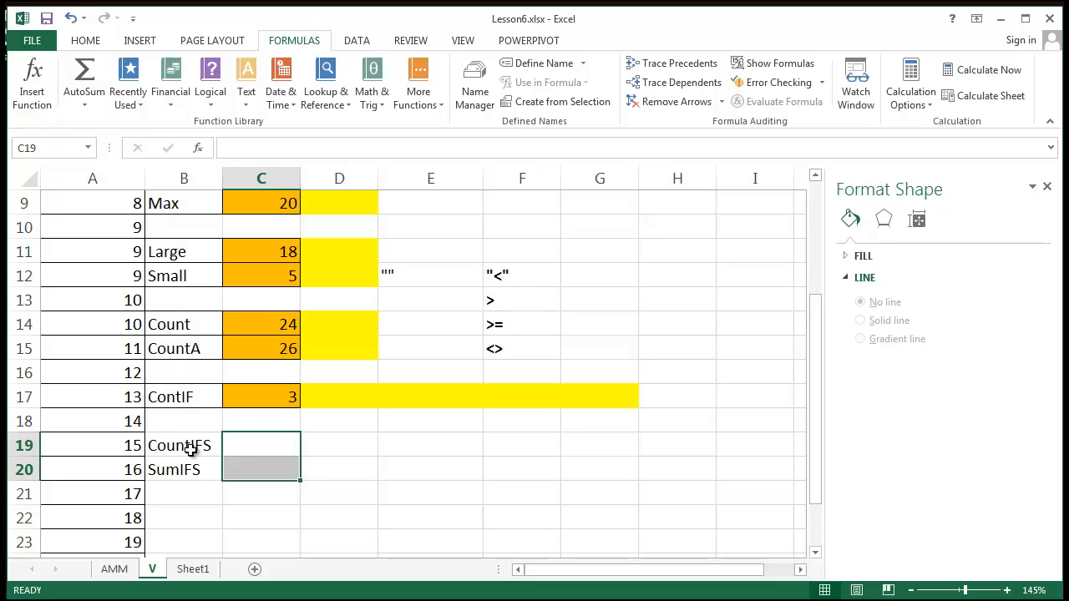
pyautogui.moveTo(192, 446); pyautogui.dragTo(241, 445)
pyautogui.click(254, 448)
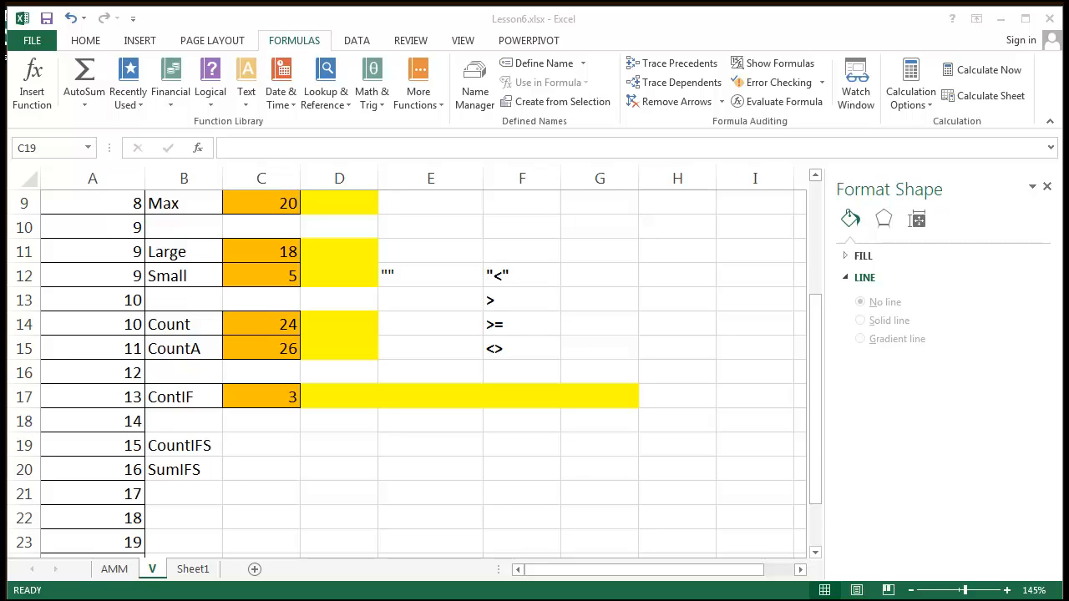
# Add the asterisk wildcard * in F16 below the comparison operators.
pyautogui.click(515, 351)
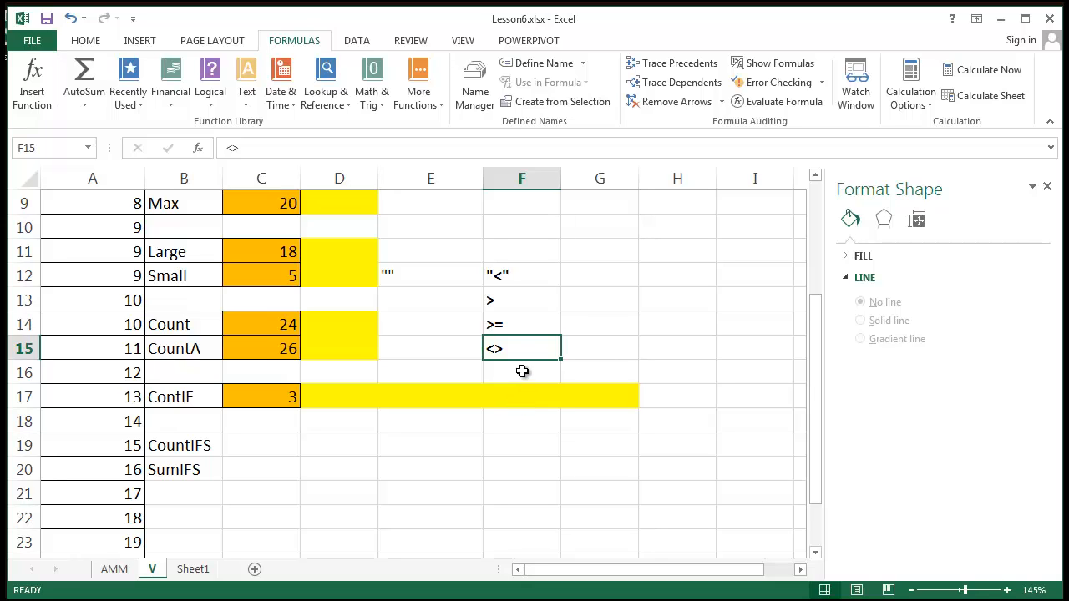
pyautogui.click(523, 370)
pyautogui.write('*')
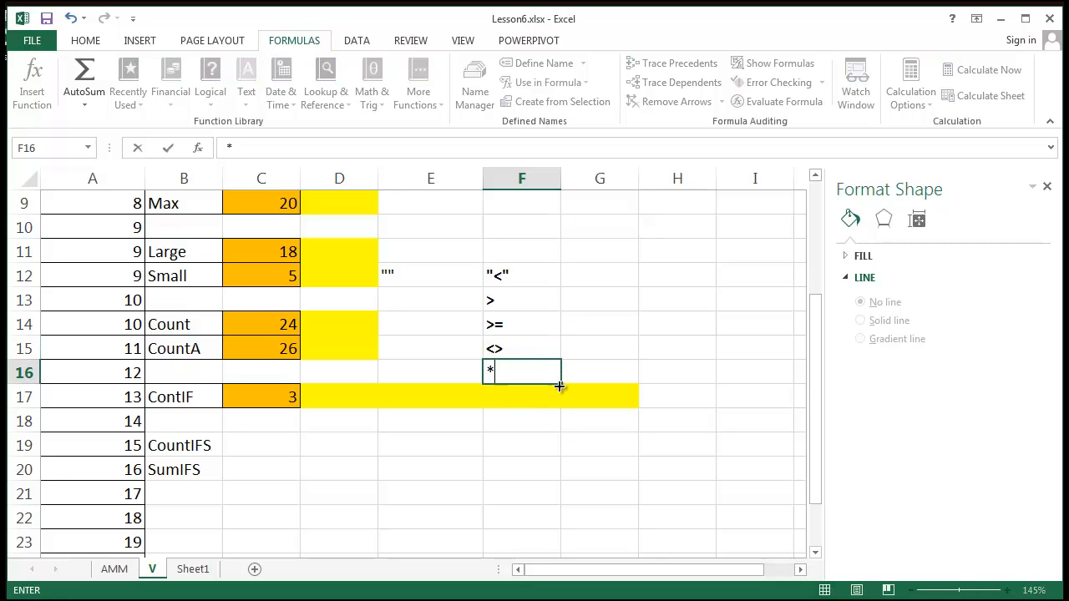
pyautogui.press('Return')
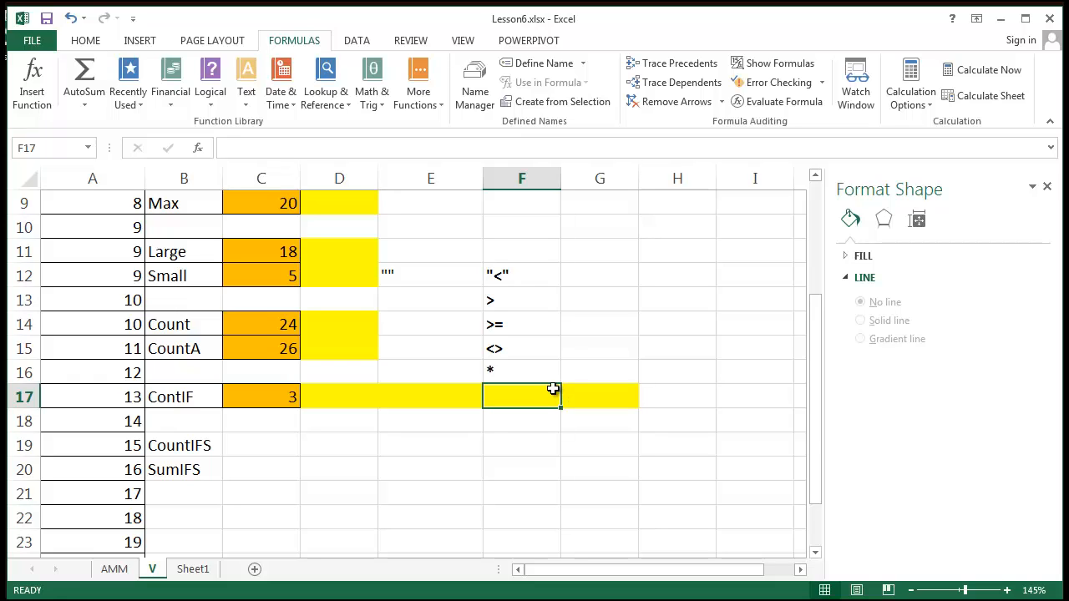
# Add the question mark wildcard ? in F17 below the asterisk.
pyautogui.write('?')
pyautogui.press('Return')
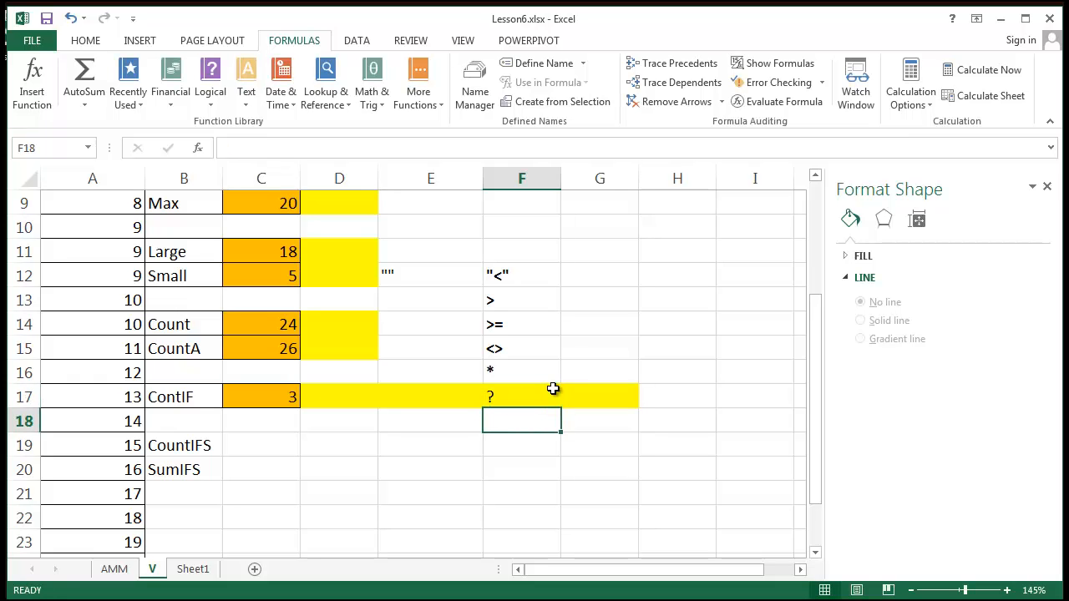
pyautogui.moveTo(526, 372); pyautogui.dragTo(519, 405)
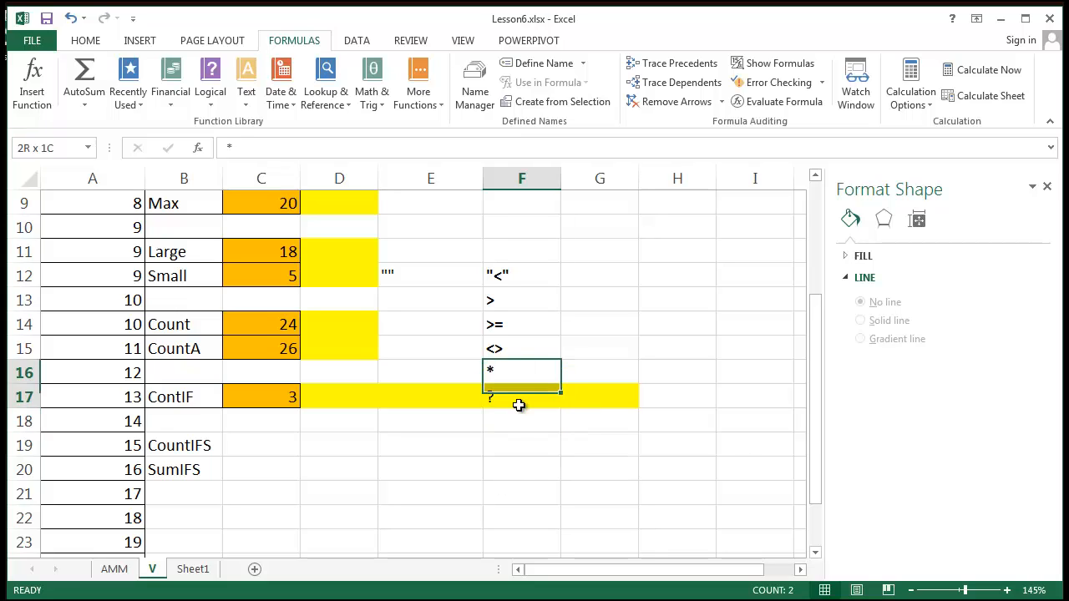
pyautogui.click(512, 466)
pyautogui.click(512, 400)
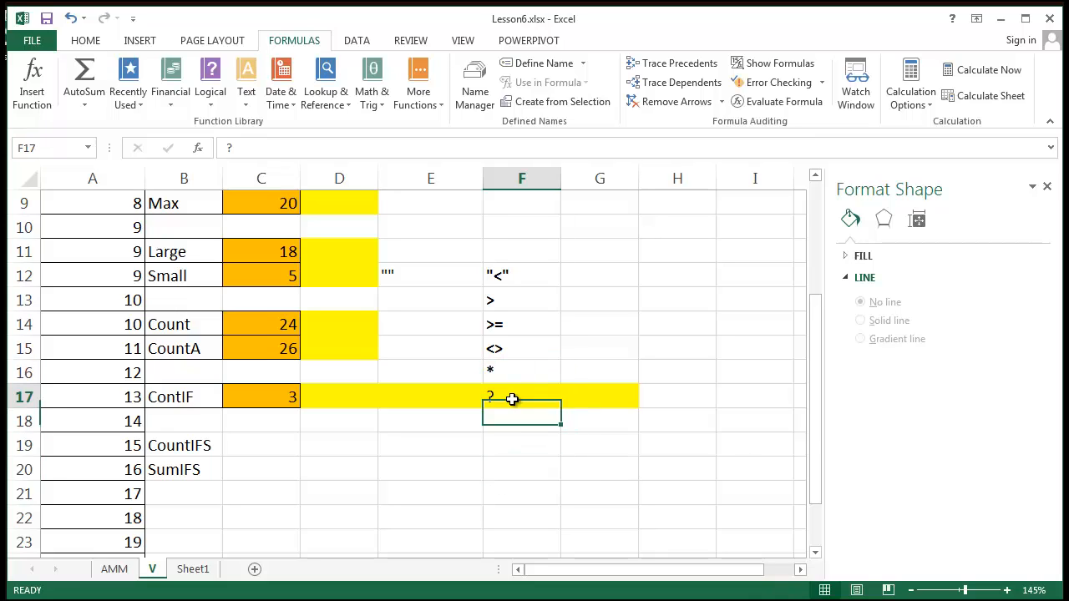
# Enter the asterisk wildcard example A* in F19.
pyautogui.click(511, 462)
pyautogui.click(526, 448)
pyautogui.write('A*')
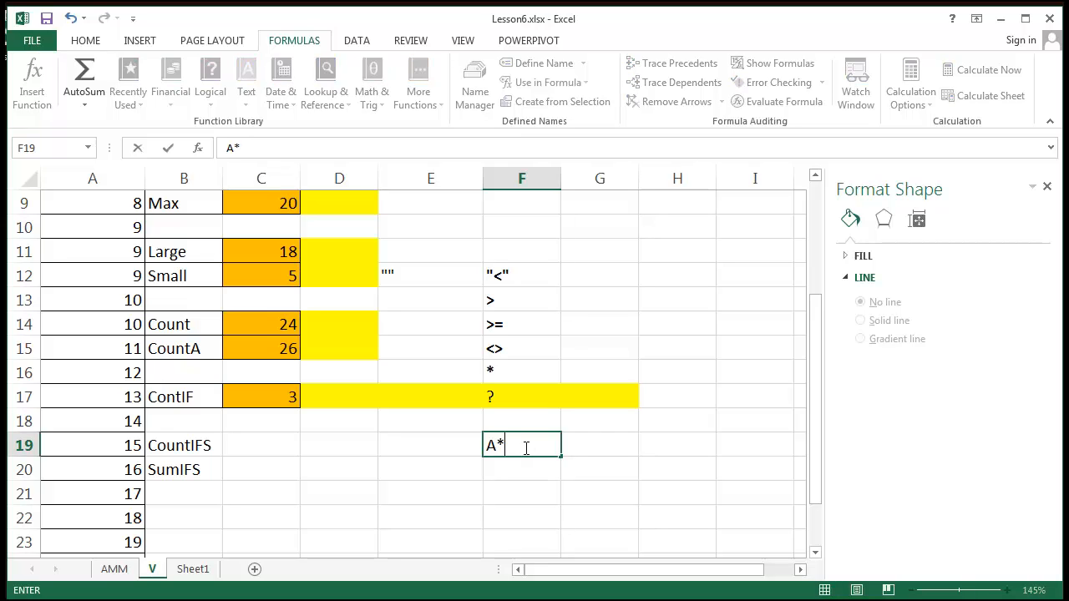
pyautogui.press('Return')
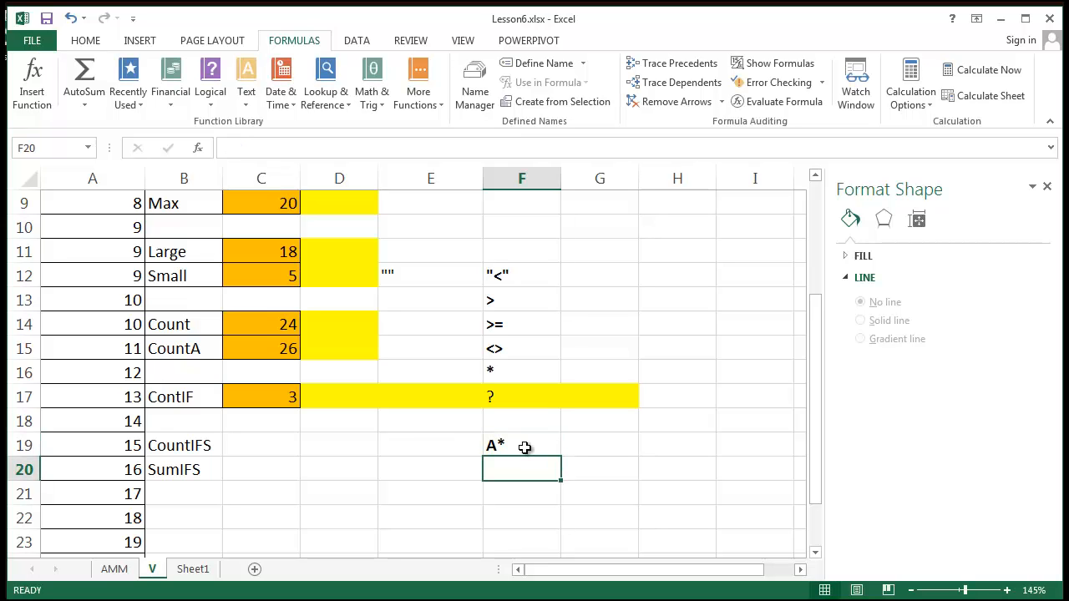
pyautogui.click(497, 447)
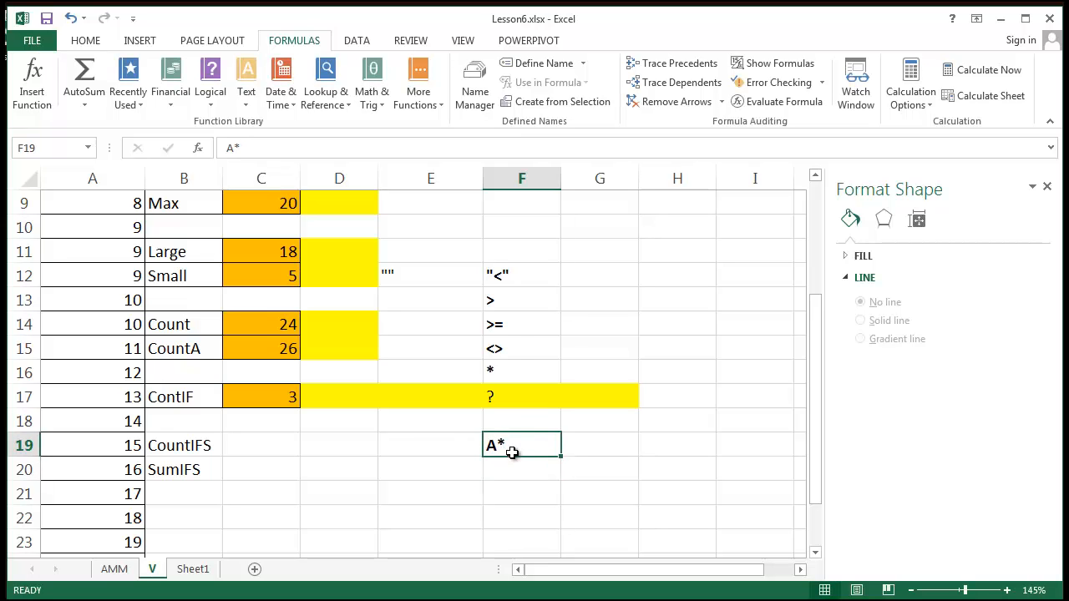
pyautogui.doubleClick(498, 447)
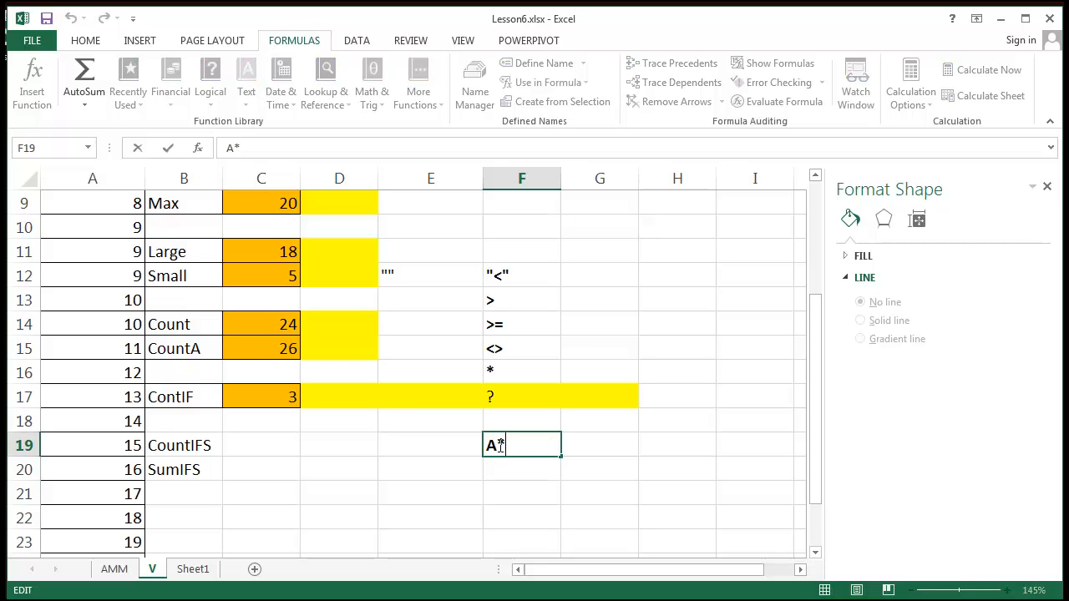
# Enter the single-character wildcard example A? in F20, directly below the asterisk example.
pyautogui.click(596, 516)
pyautogui.click(506, 470)
pyautogui.write('A')
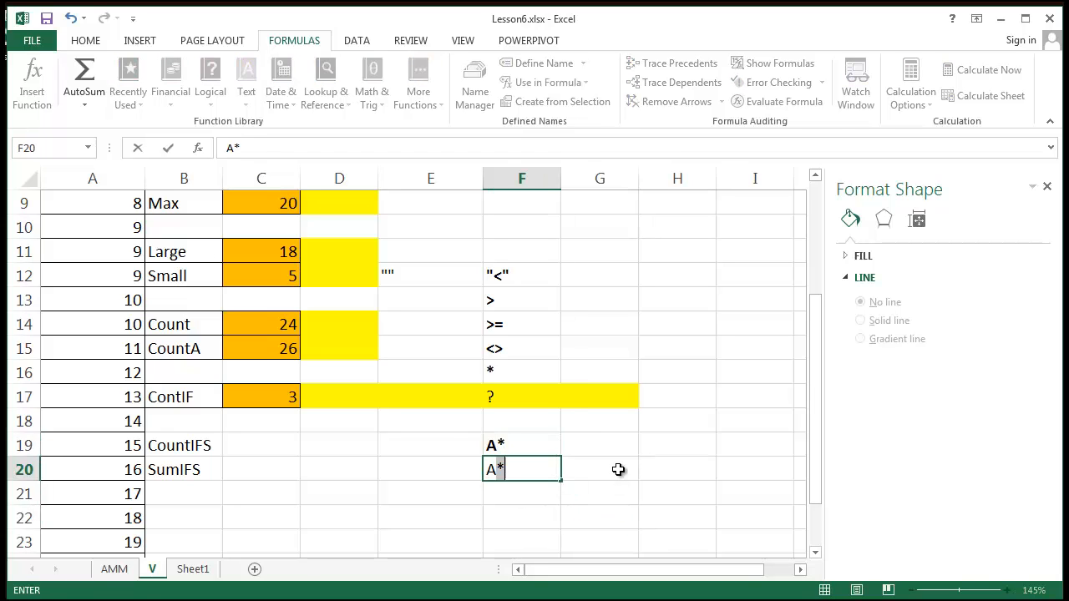
pyautogui.write('?')
pyautogui.press('Return')
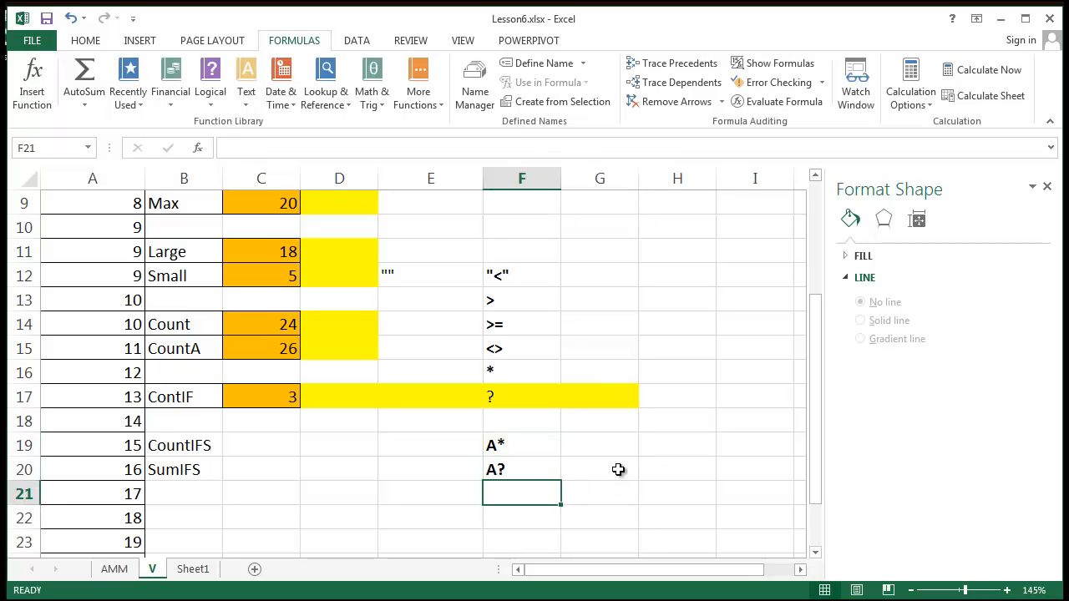
pyautogui.click(677, 476)
pyautogui.click(543, 478)
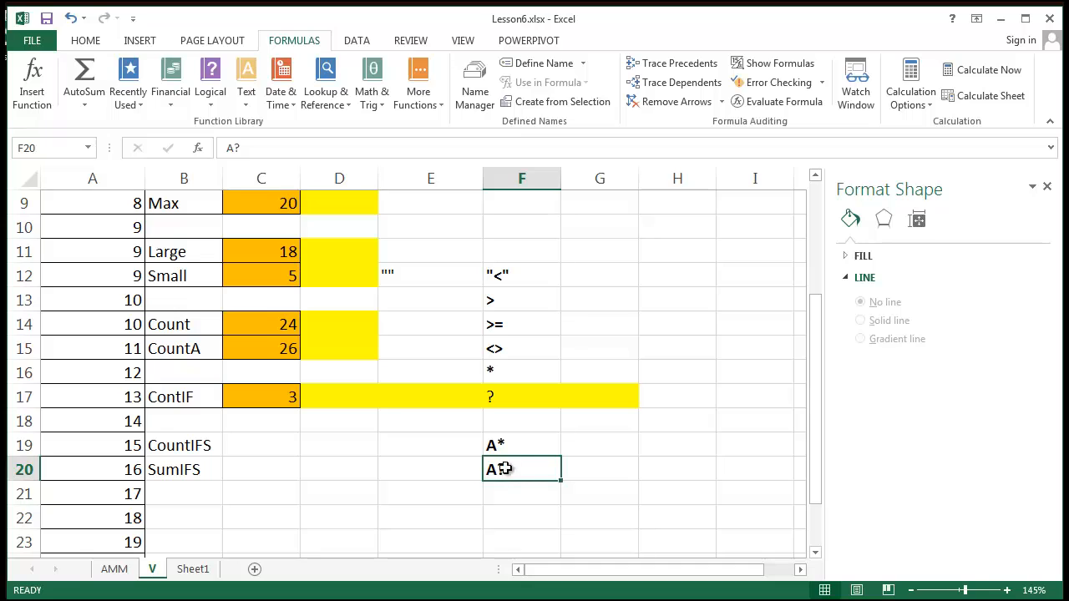
pyautogui.doubleClick(501, 471)
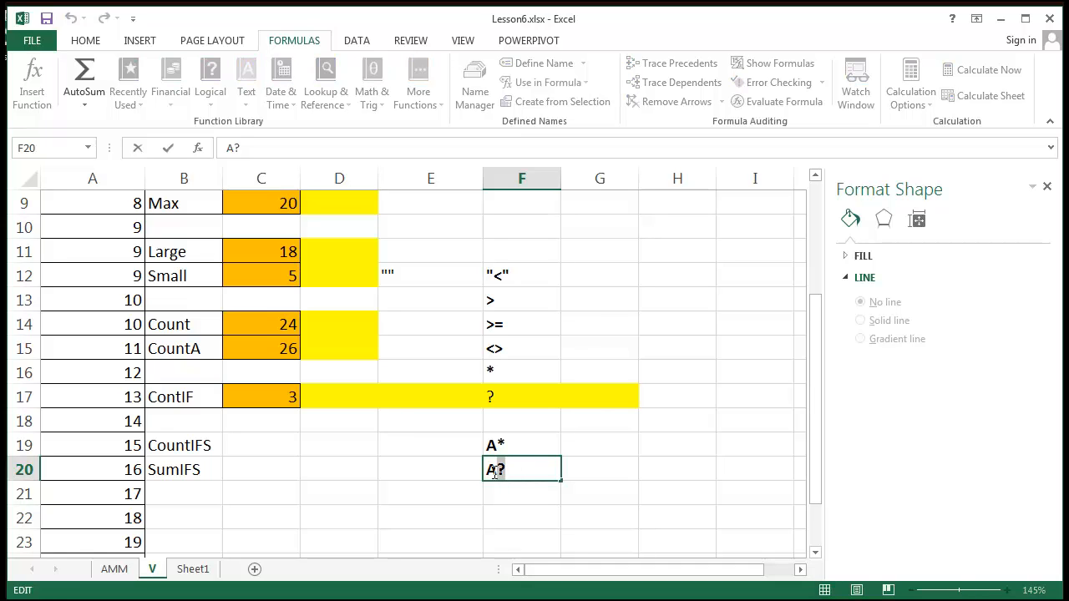
pyautogui.moveTo(505, 471); pyautogui.dragTo(497, 471)
pyautogui.press('Return')
# Extend the wildcard example in F20 to A????? by adding four more question marks.
pyautogui.doubleClick(518, 470)
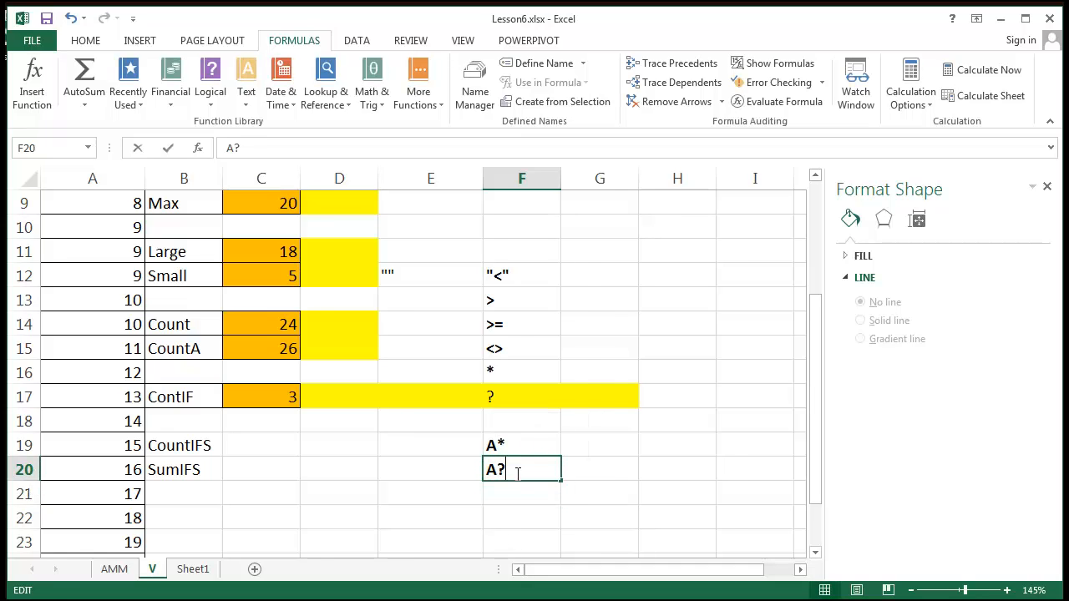
pyautogui.write('????')
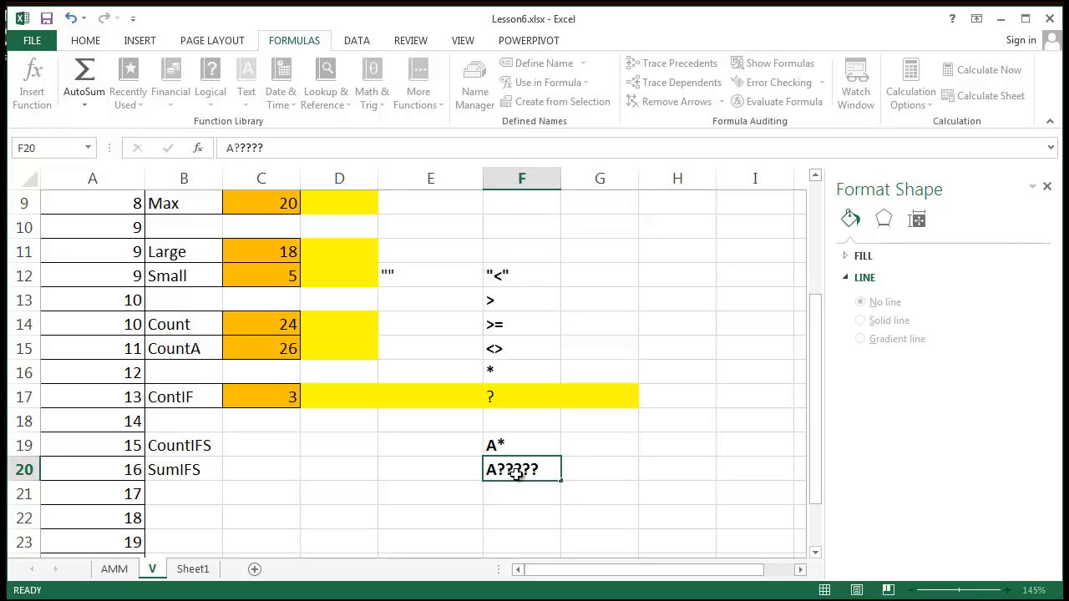
pyautogui.press('Return')
pyautogui.click(534, 471)
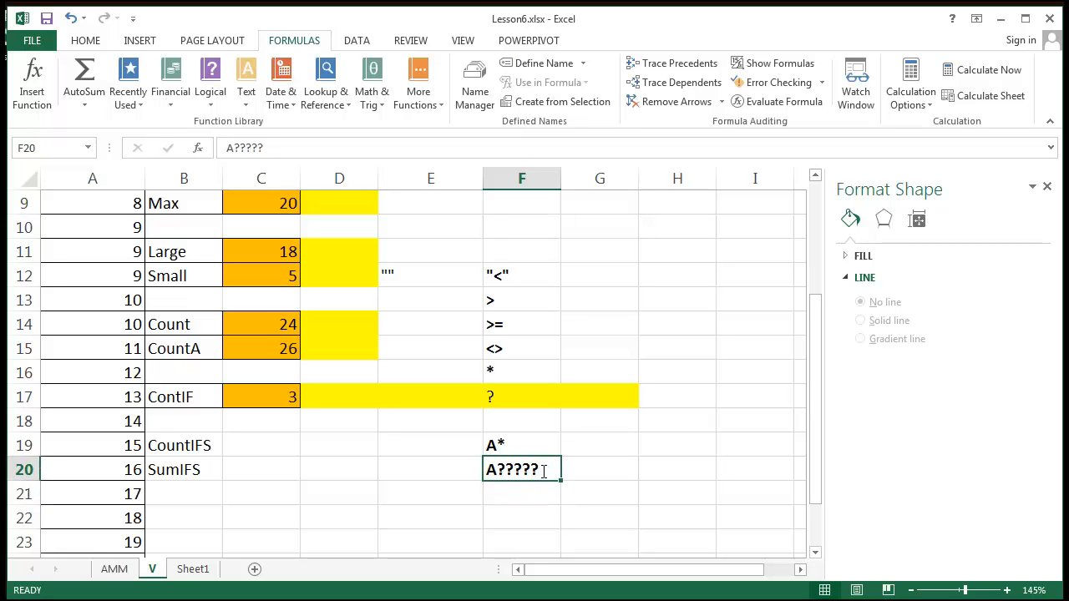
pyautogui.doubleClick(544, 471)
pyautogui.moveTo(545, 470); pyautogui.dragTo(516, 464)
pyautogui.click(506, 503)
pyautogui.doubleClick(500, 471)
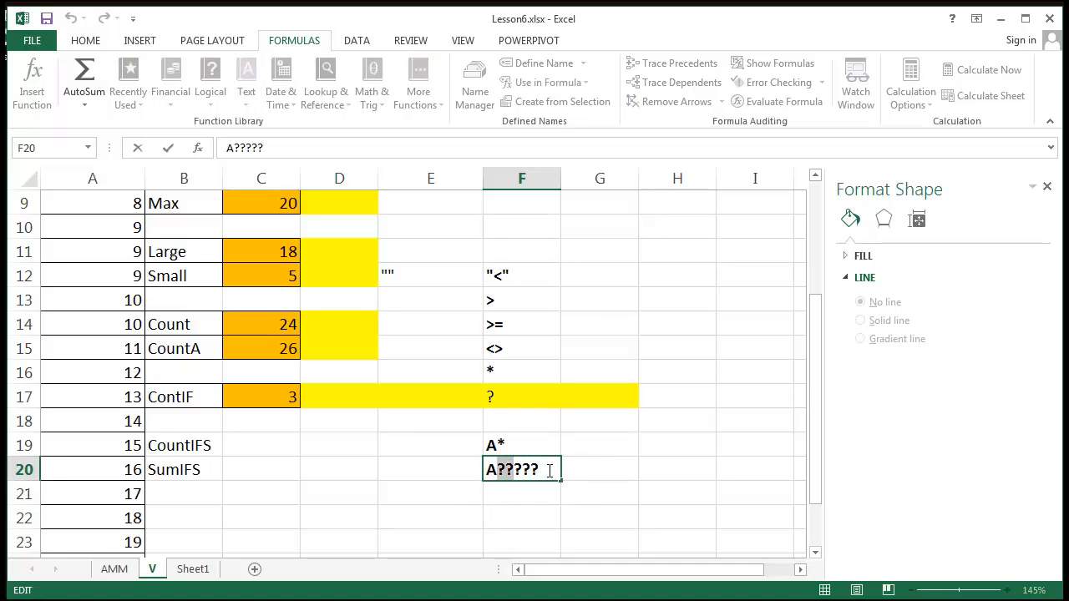
pyautogui.doubleClick(551, 470)
pyautogui.click(550, 471)
pyautogui.click(530, 491)
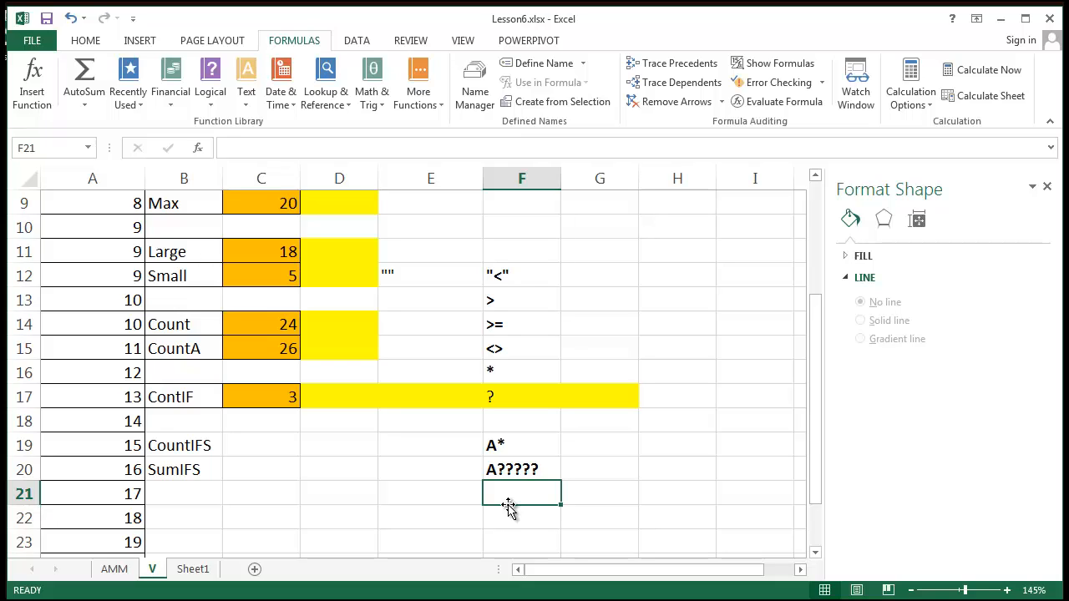
# Enter the sample word Bananna in F21 below the wildcard examples.
pyautogui.write('B')
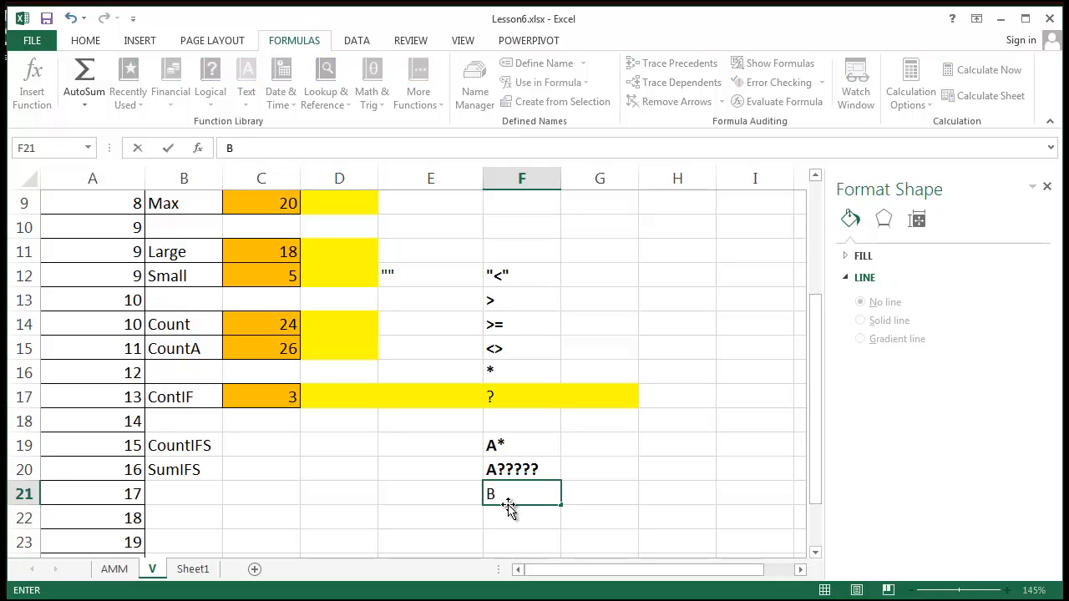
pyautogui.write('ananna')
pyautogui.press('Return')
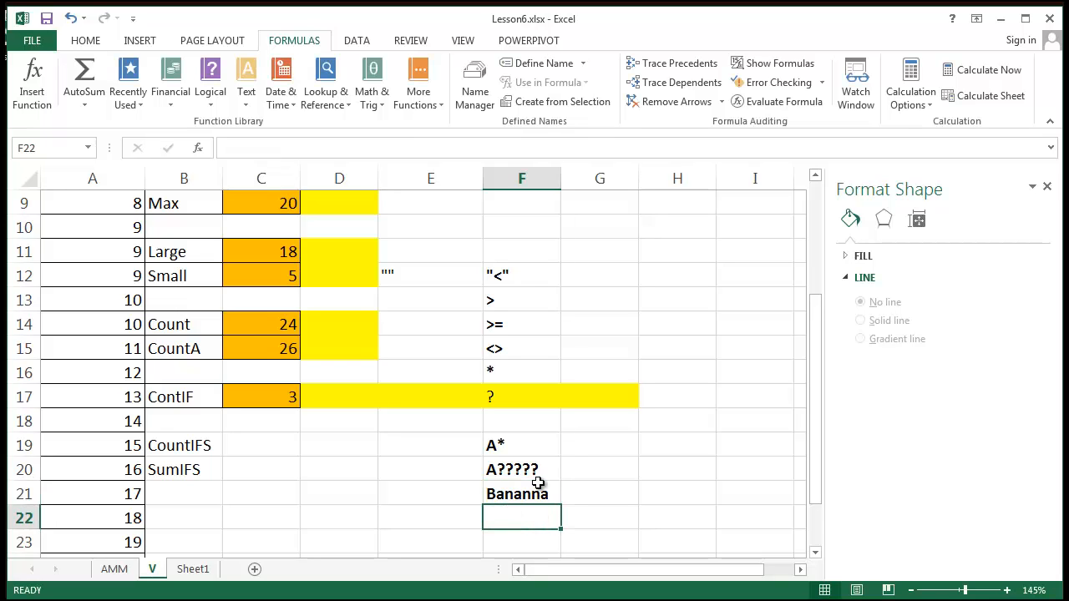
# Replace the last three letters of the word in F21 with question marks so it reads Bana???
pyautogui.doubleClick(543, 496)
pyautogui.moveTo(549, 495); pyautogui.dragTo(522, 495)
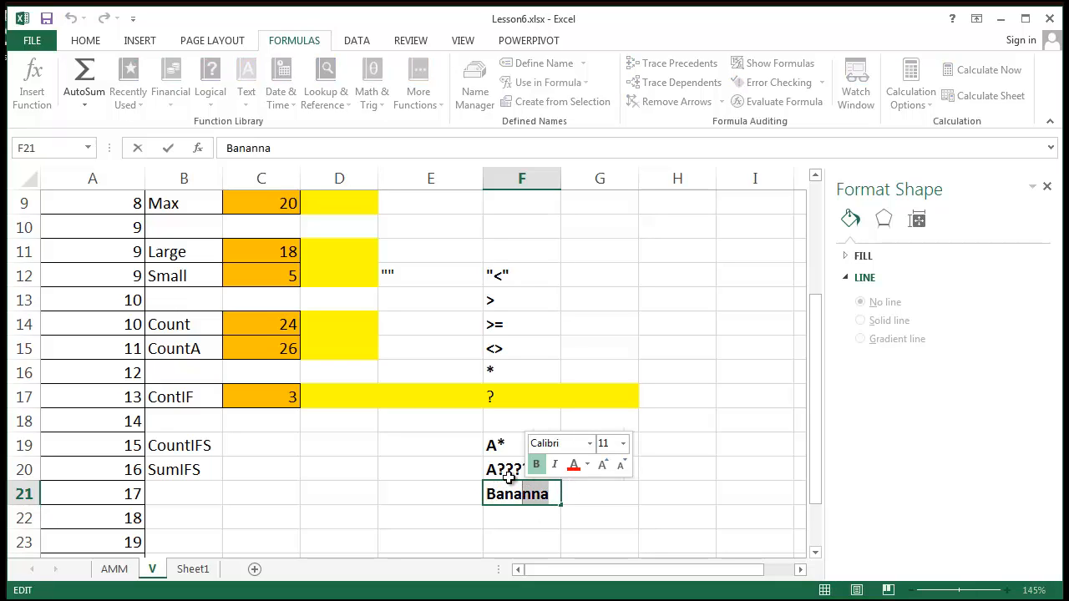
pyautogui.write('*')
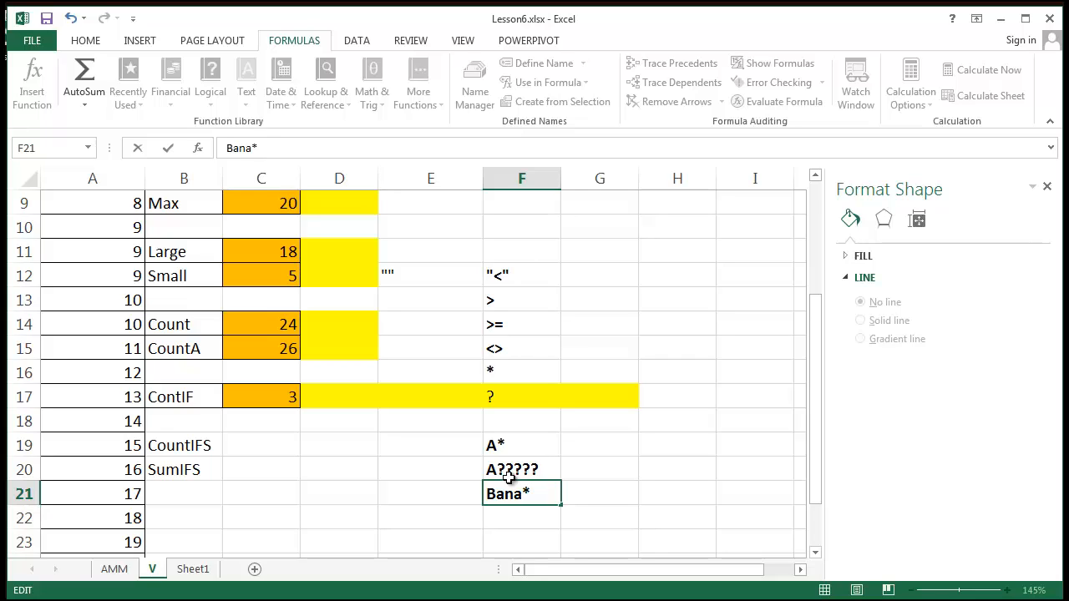
pyautogui.write('???')
pyautogui.press('Return')
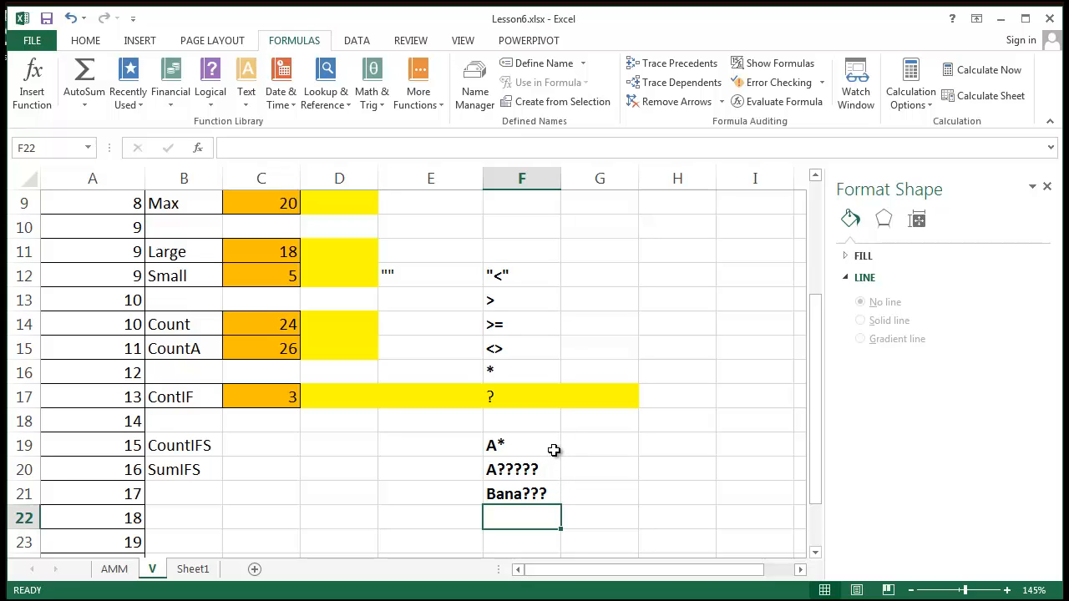
# Clear the three wildcard examples from F19:F21.
pyautogui.moveTo(522, 445); pyautogui.dragTo(521, 497)
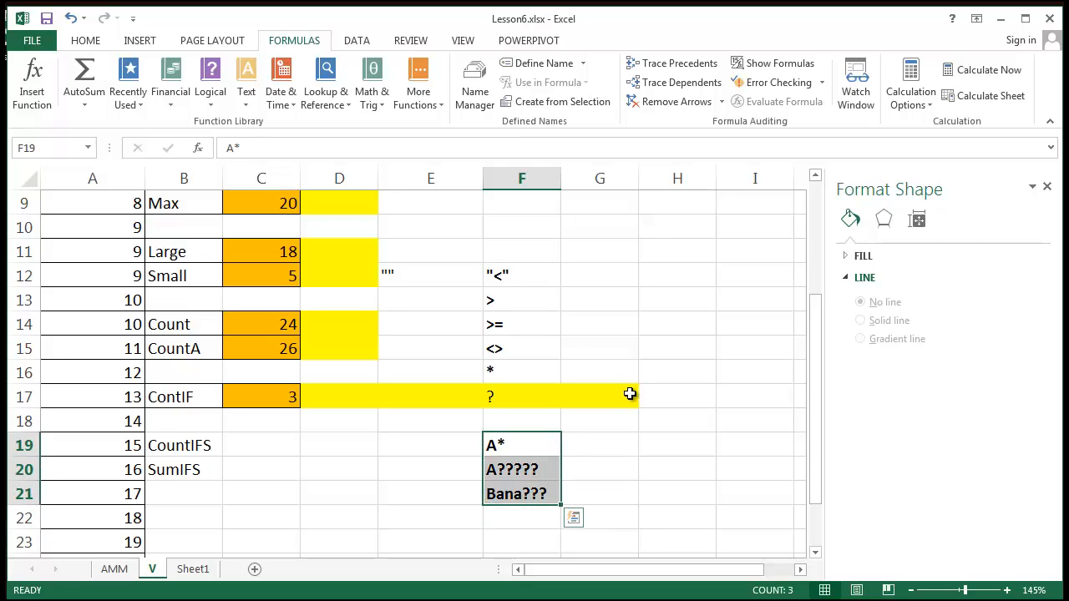
pyautogui.press('Delete')
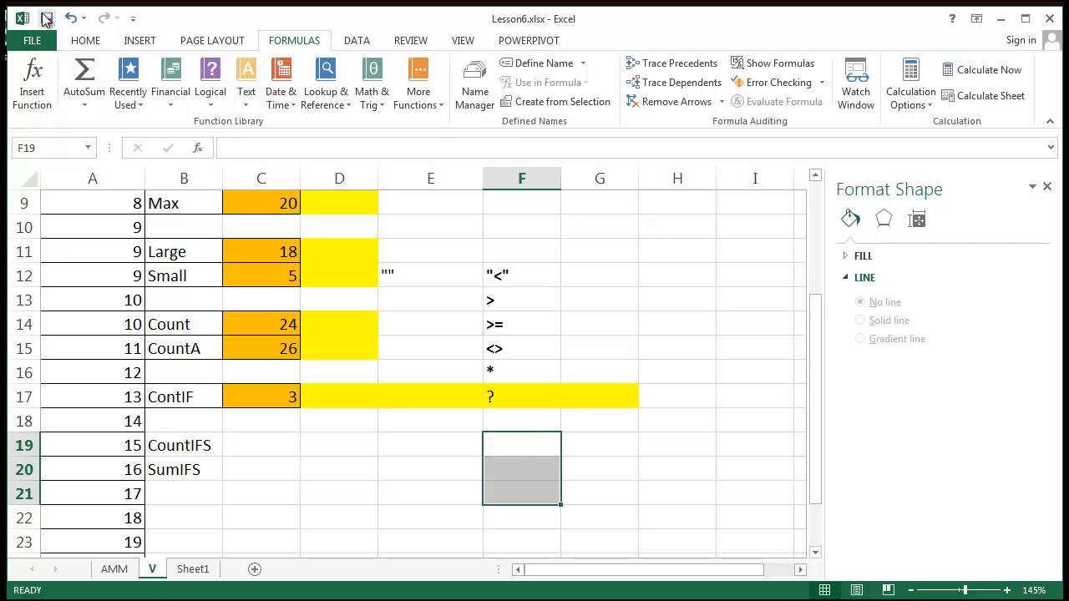
# Save the workbook to the Desktop as Lesson6.xlsx, replacing the existing file.
pyautogui.click(43, 41)
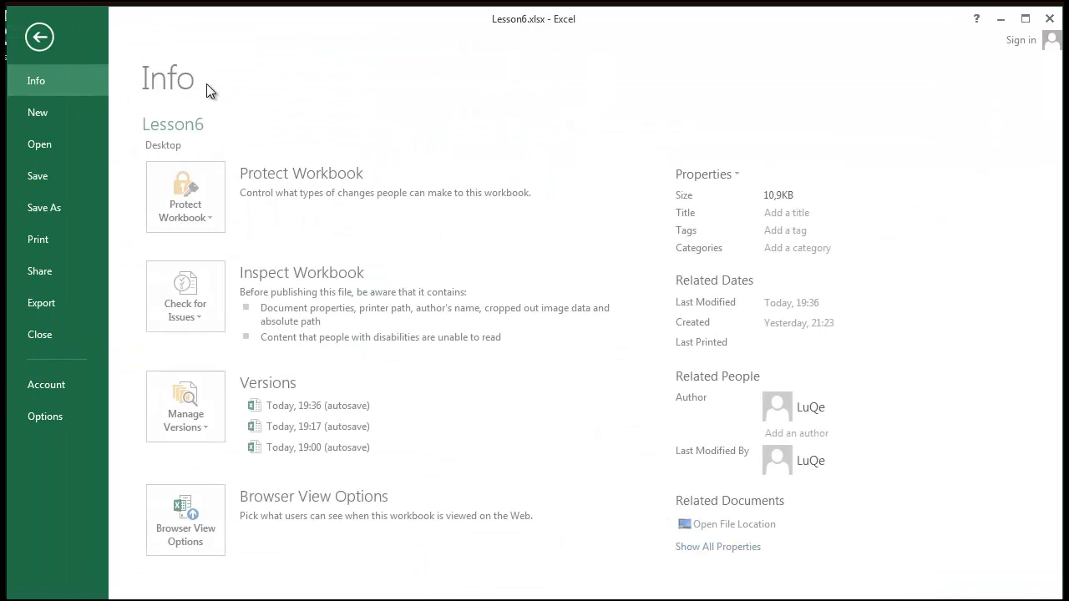
pyautogui.click(49, 205)
pyautogui.click(460, 196)
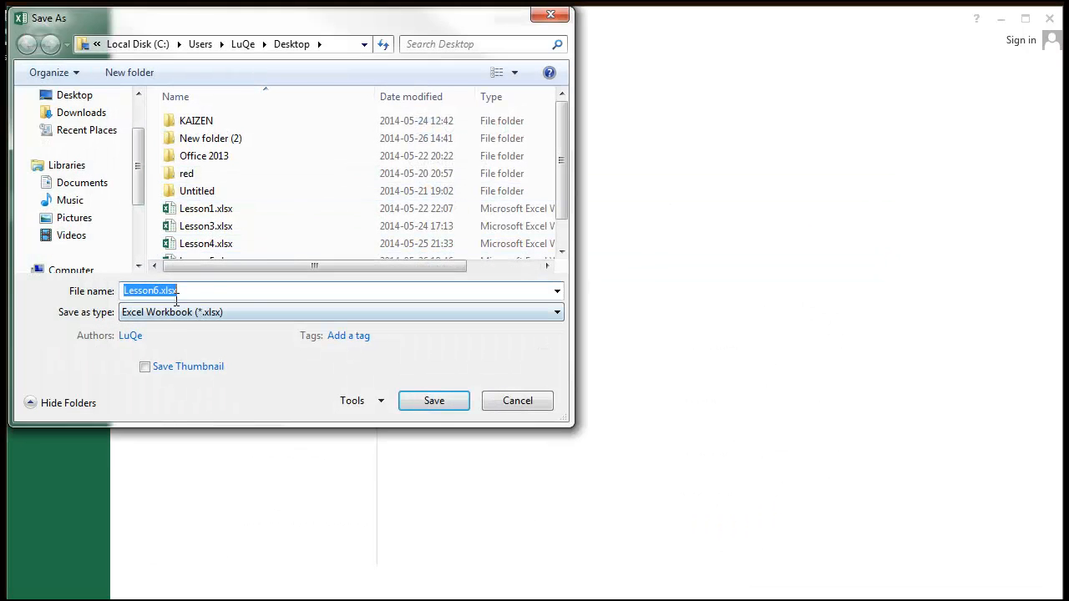
pyautogui.click(436, 403)
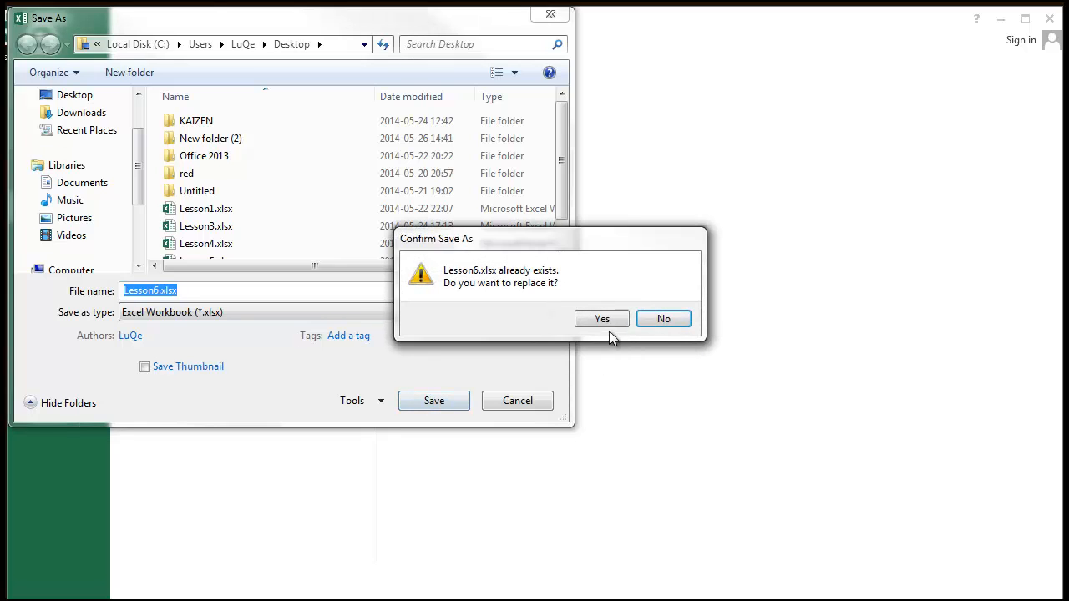
pyautogui.click(605, 320)
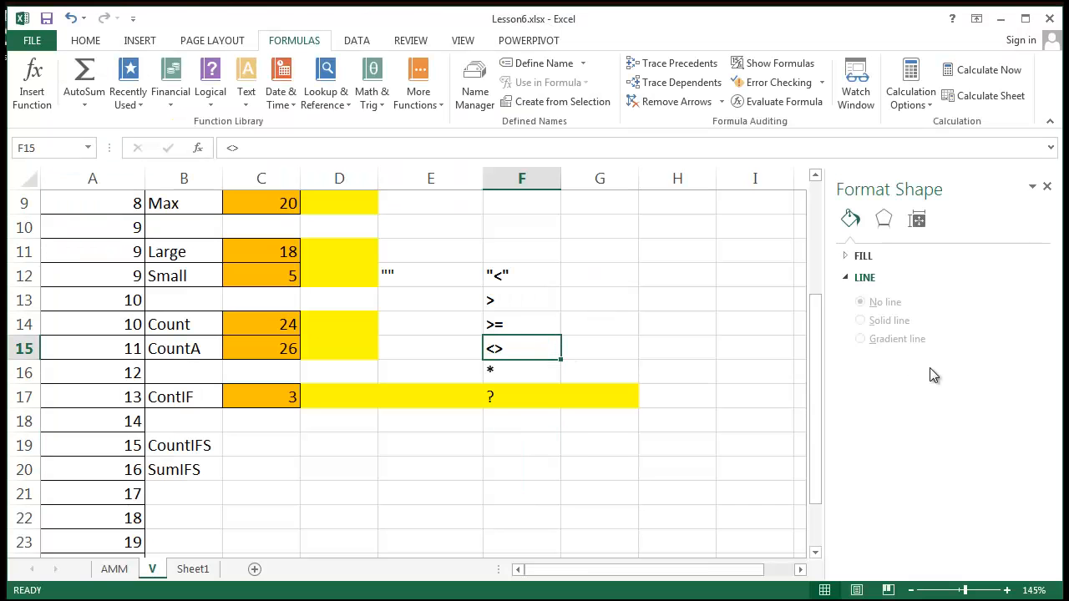